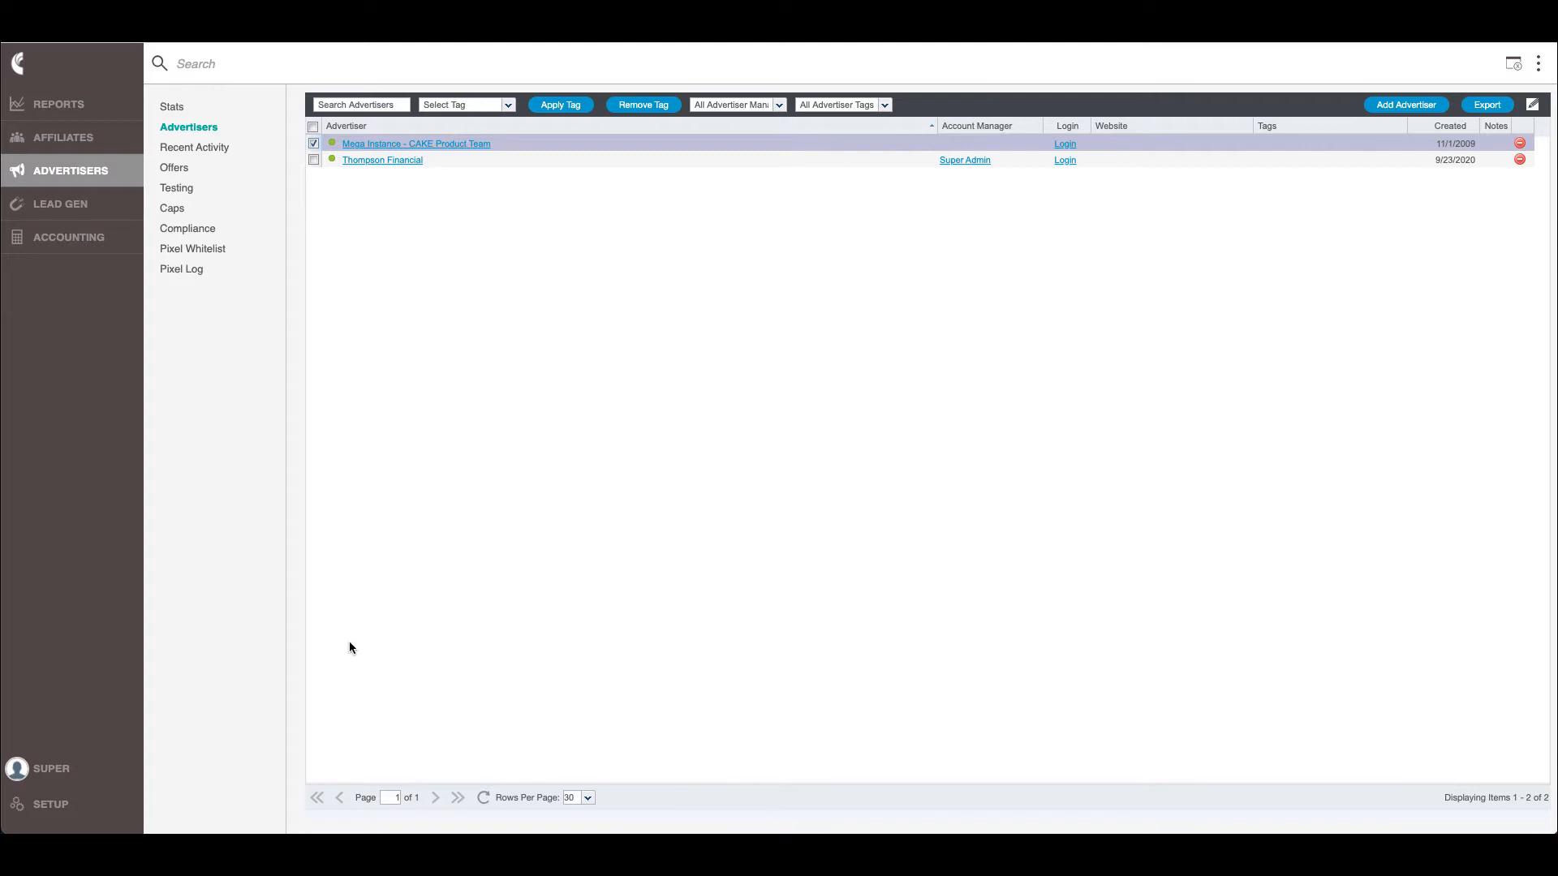
Go to CAKE's Setup area and its Global Settings page
click(48, 806)
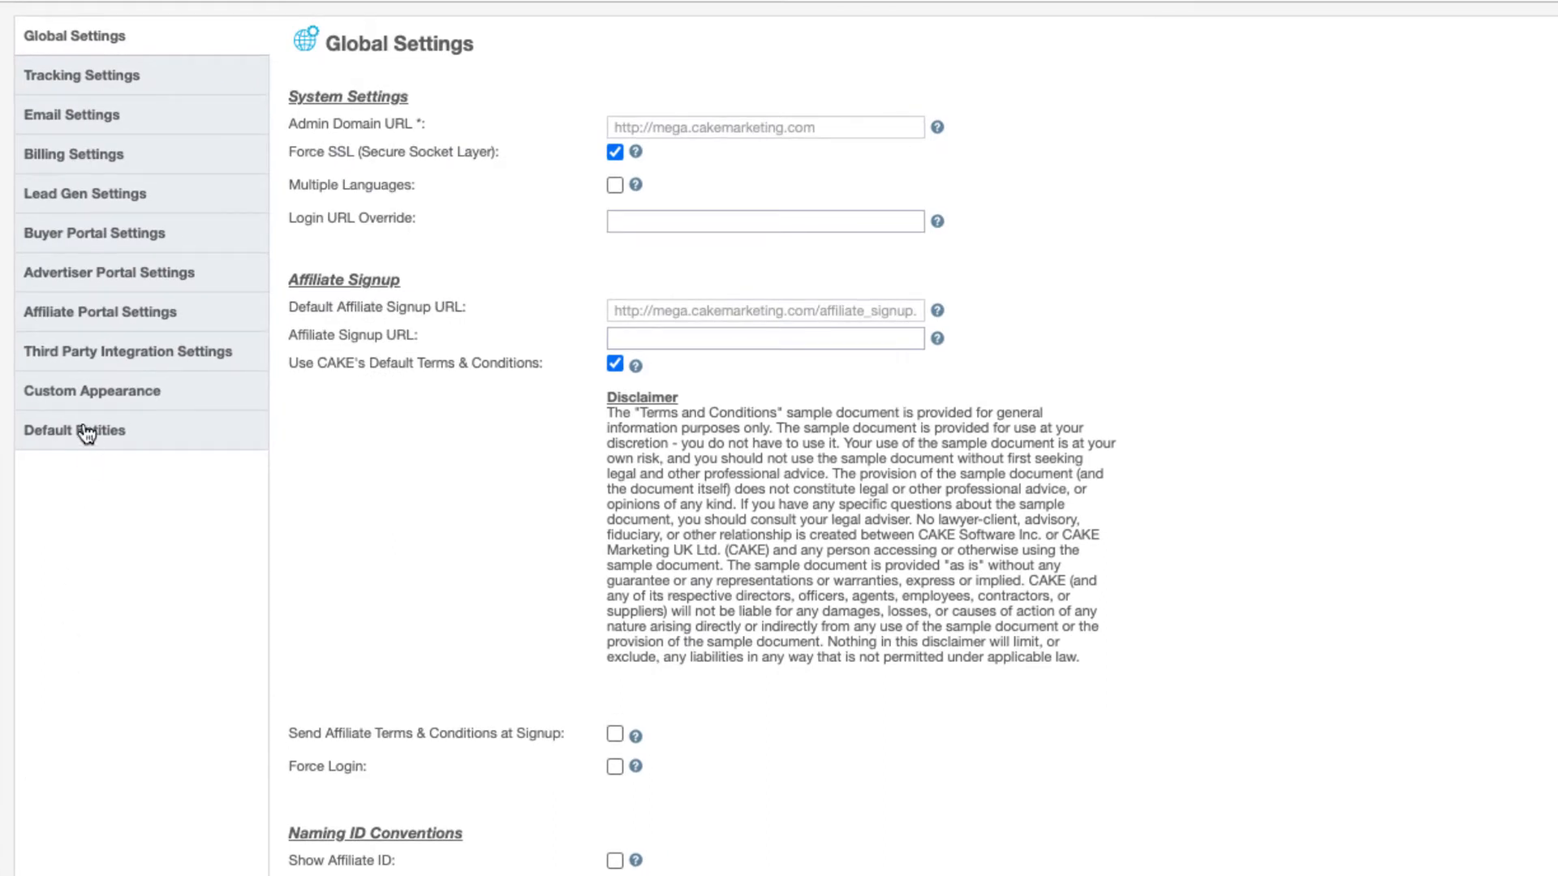
Show the Advertiser Portal Settings page with impressions shown and terms 'Test'
click(217, 276)
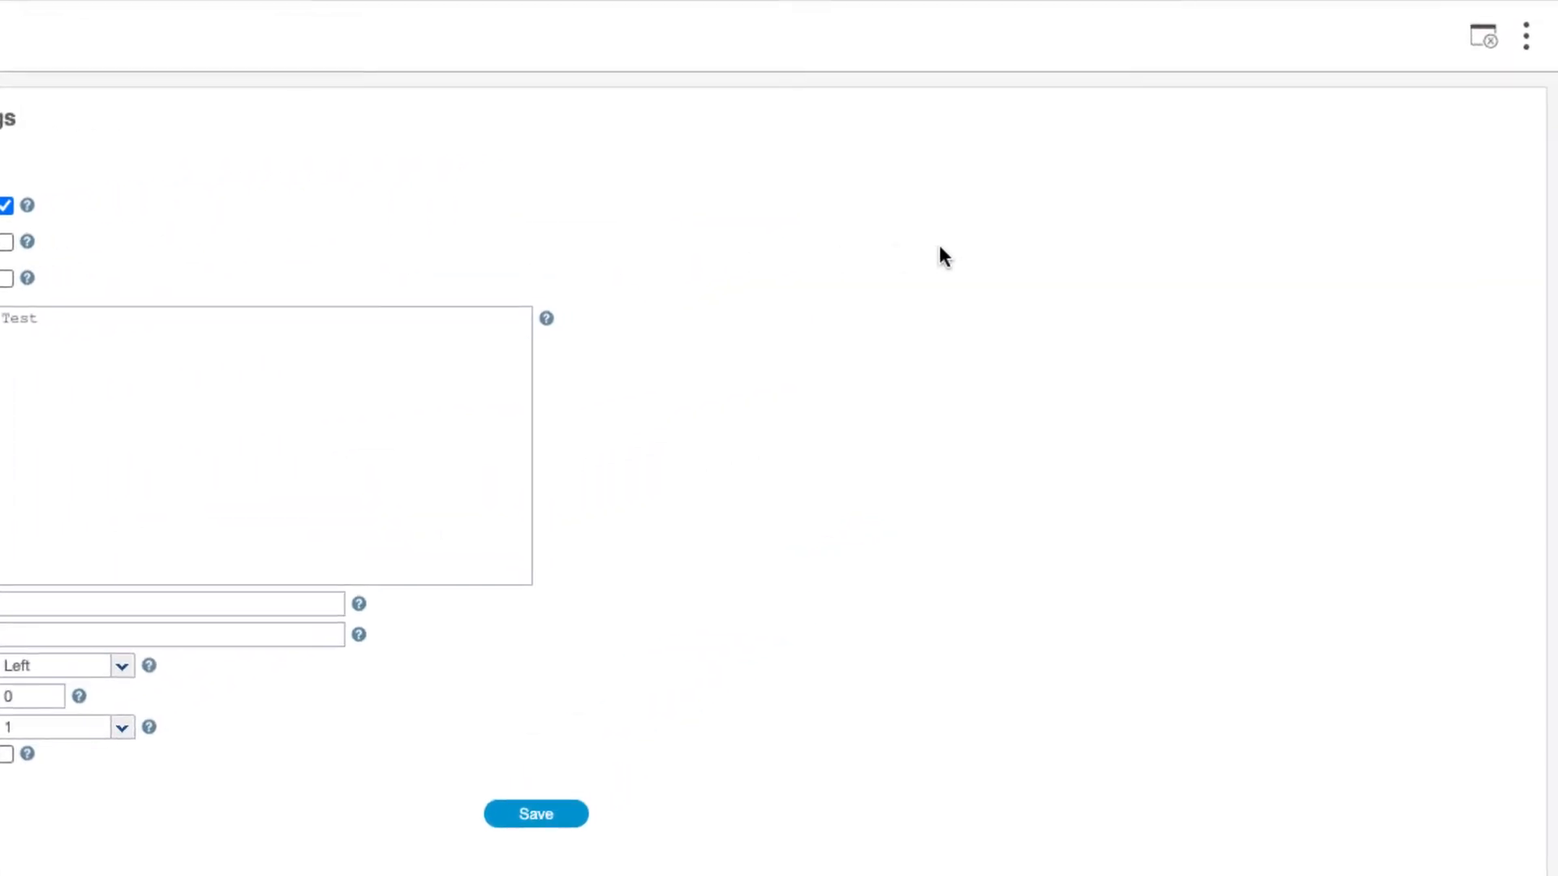
Start a new advertiser from the quick actions panel's Advertisers plus icon
click(1527, 39)
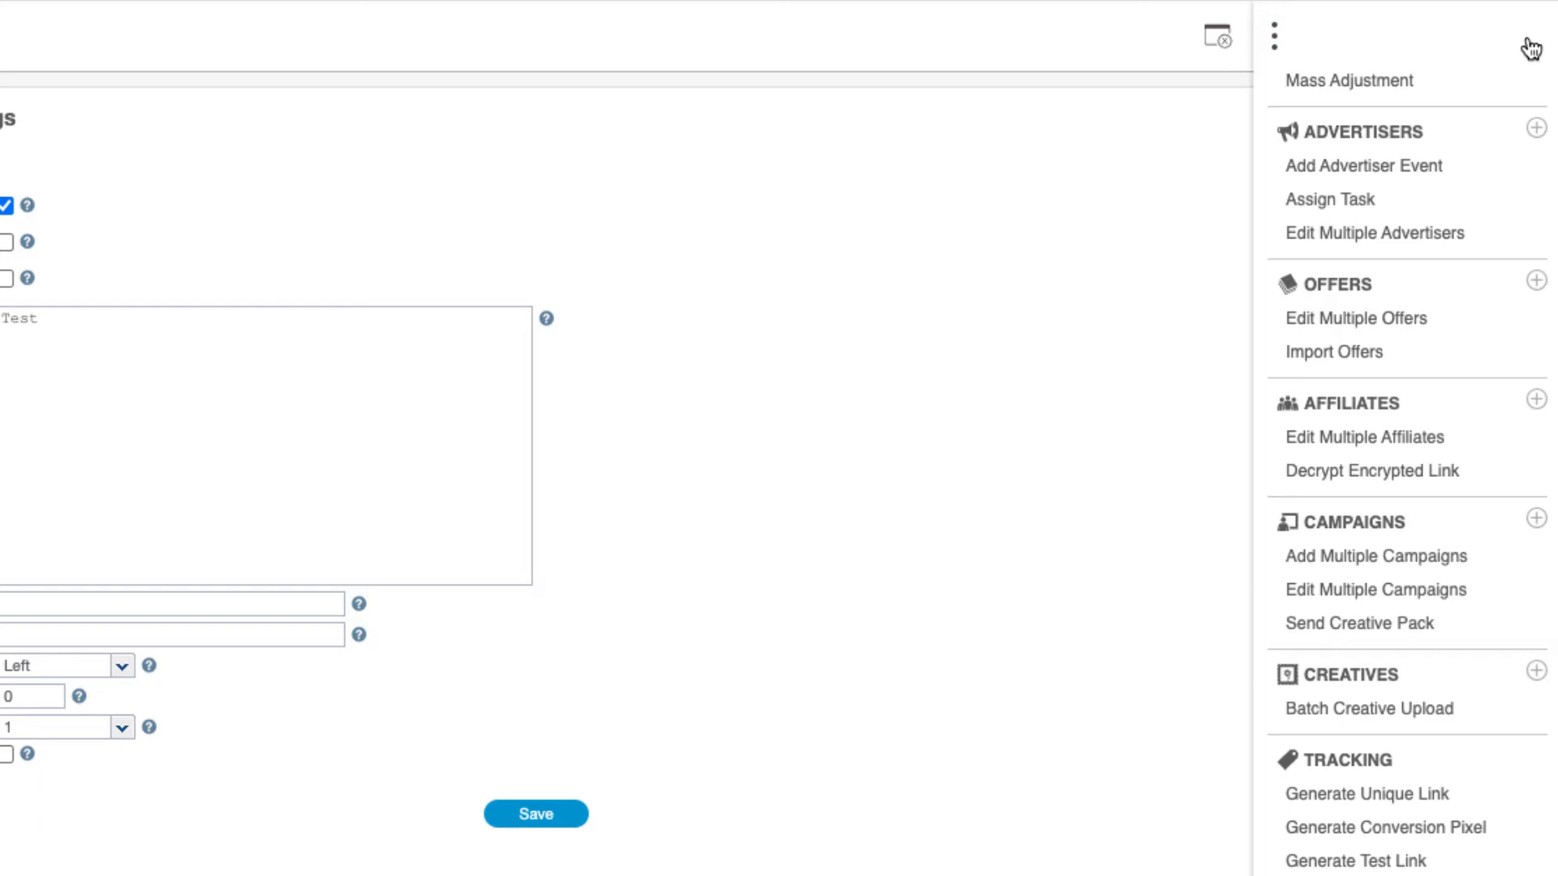
click(1535, 131)
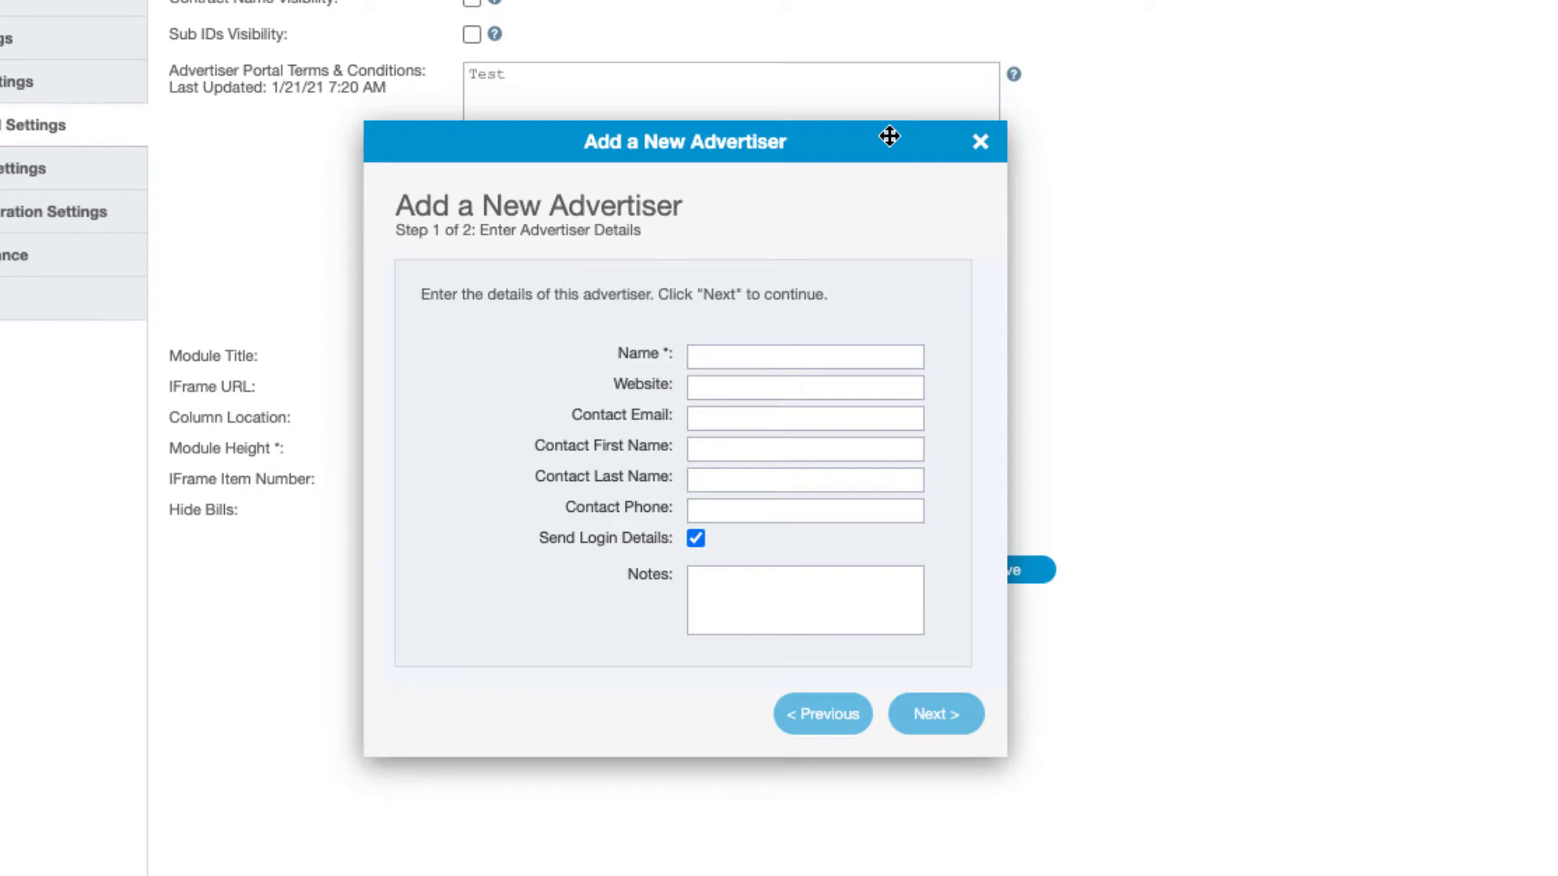
Create the advertiser 'Test Advertiser' through the two-step Add a New Advertiser wizard
click(829, 353)
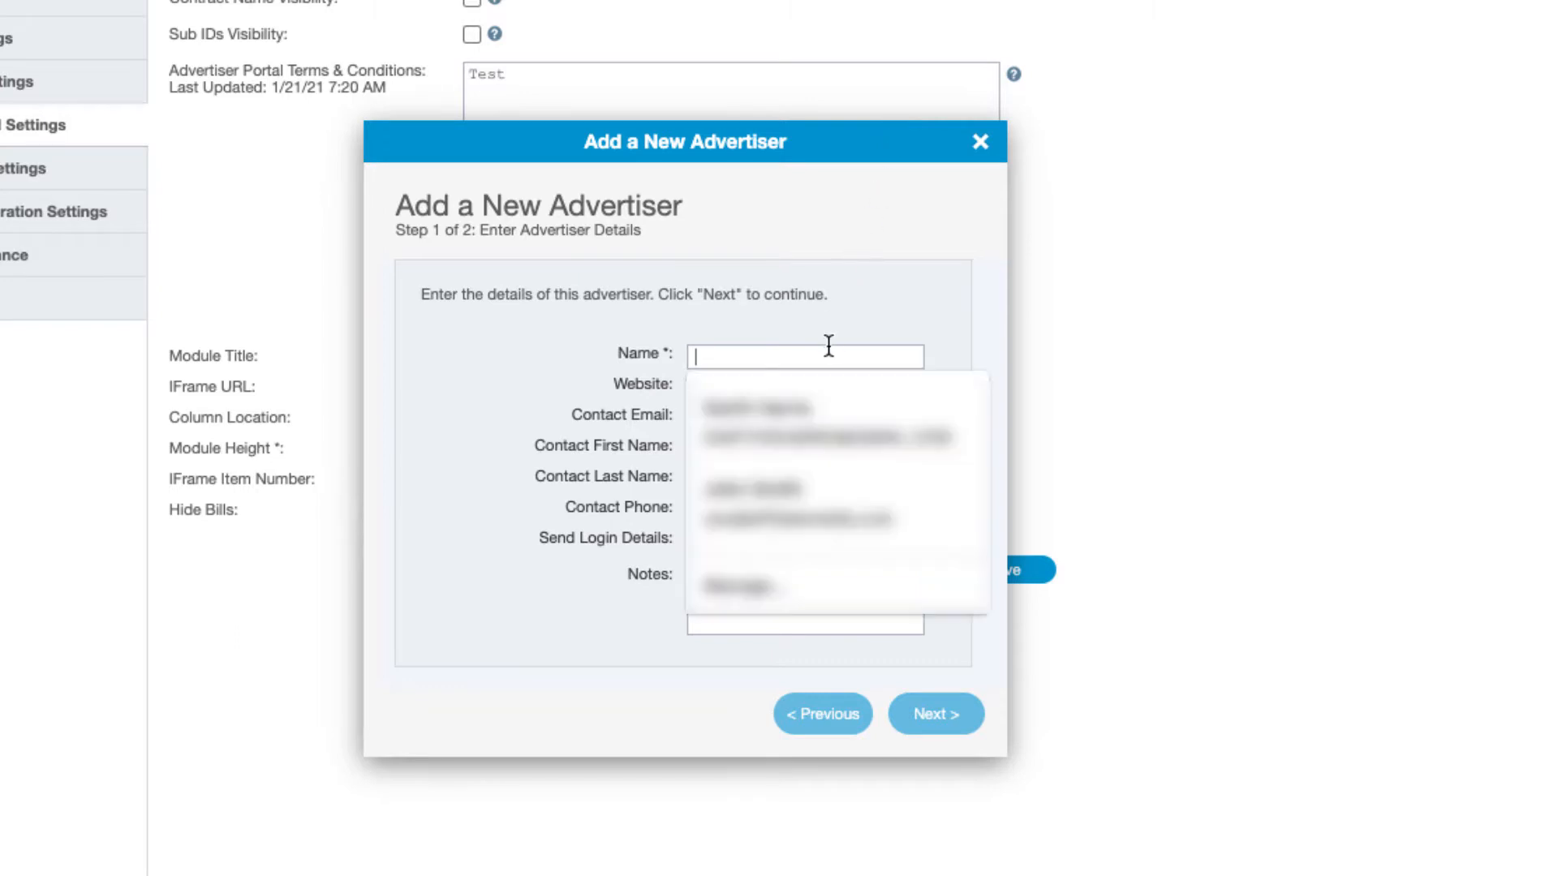
text(Test)
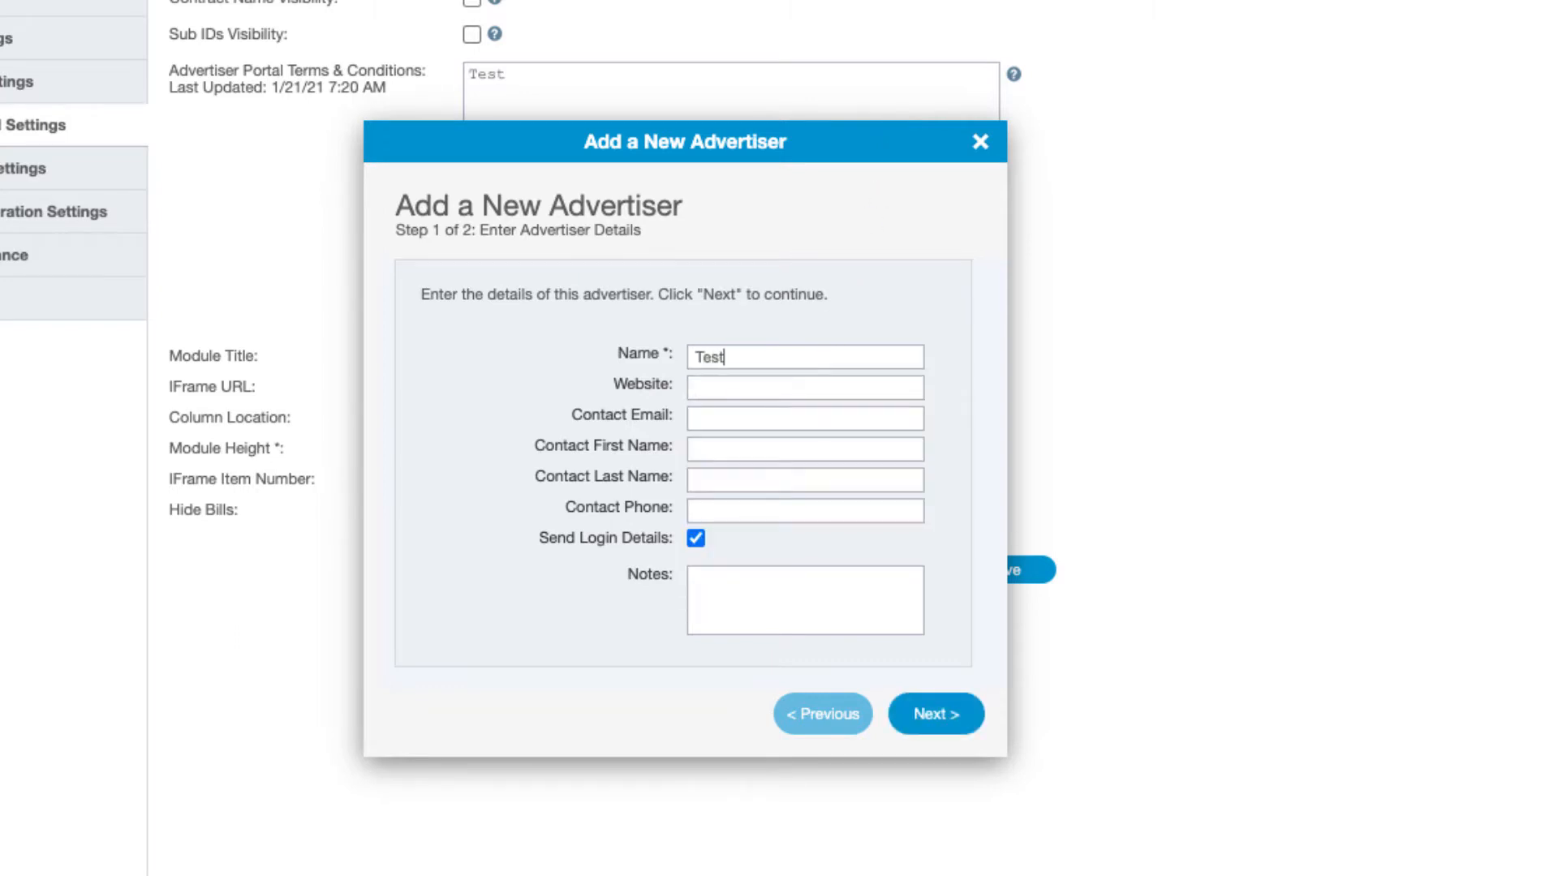
text( Advertiser)
click(929, 714)
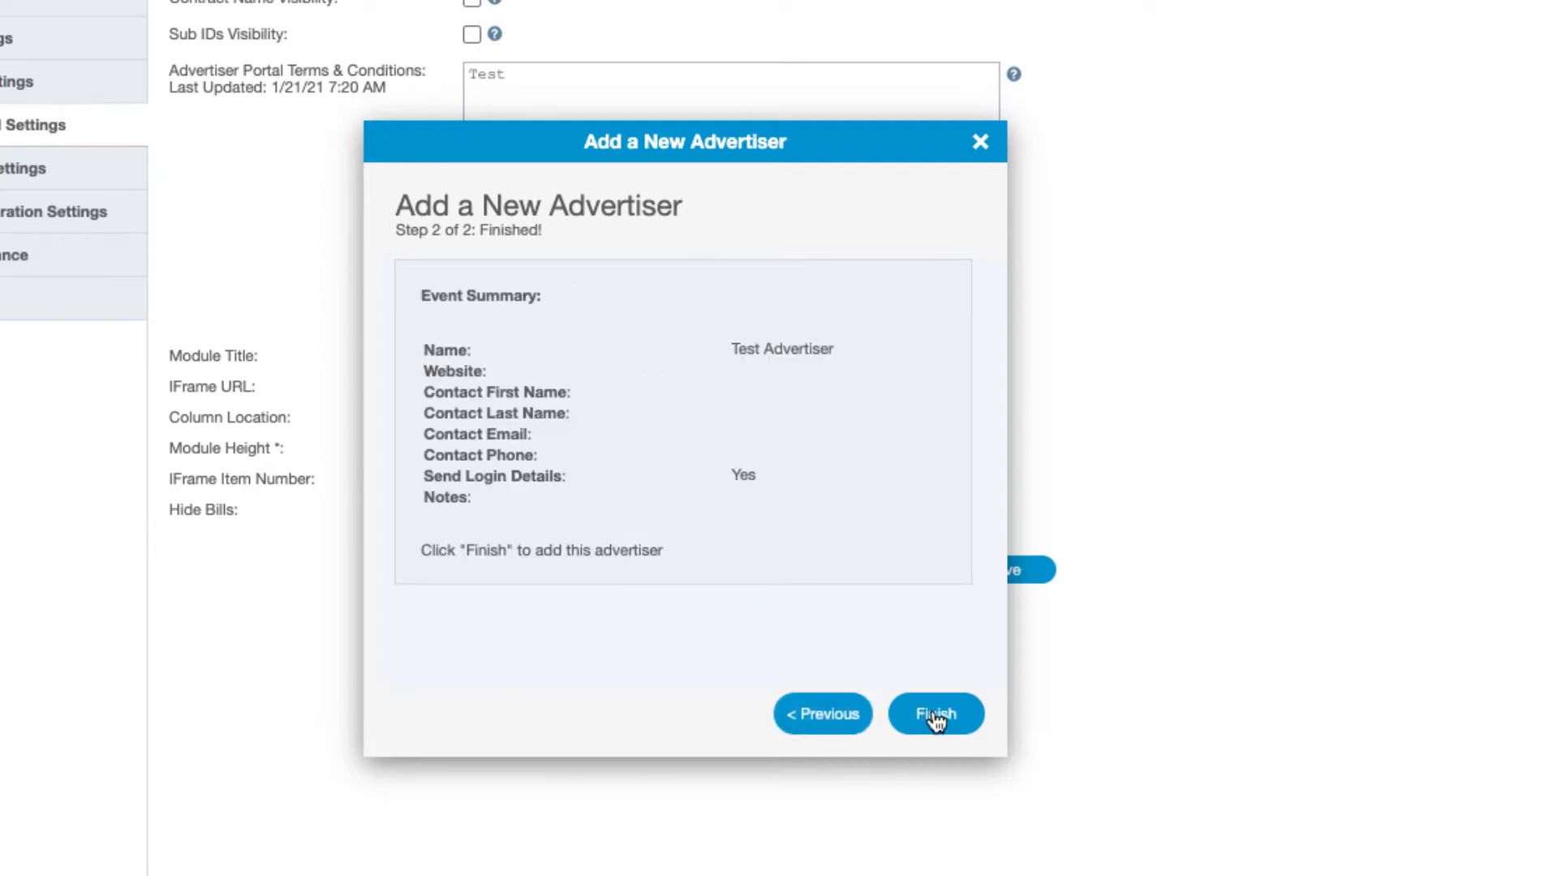
click(933, 716)
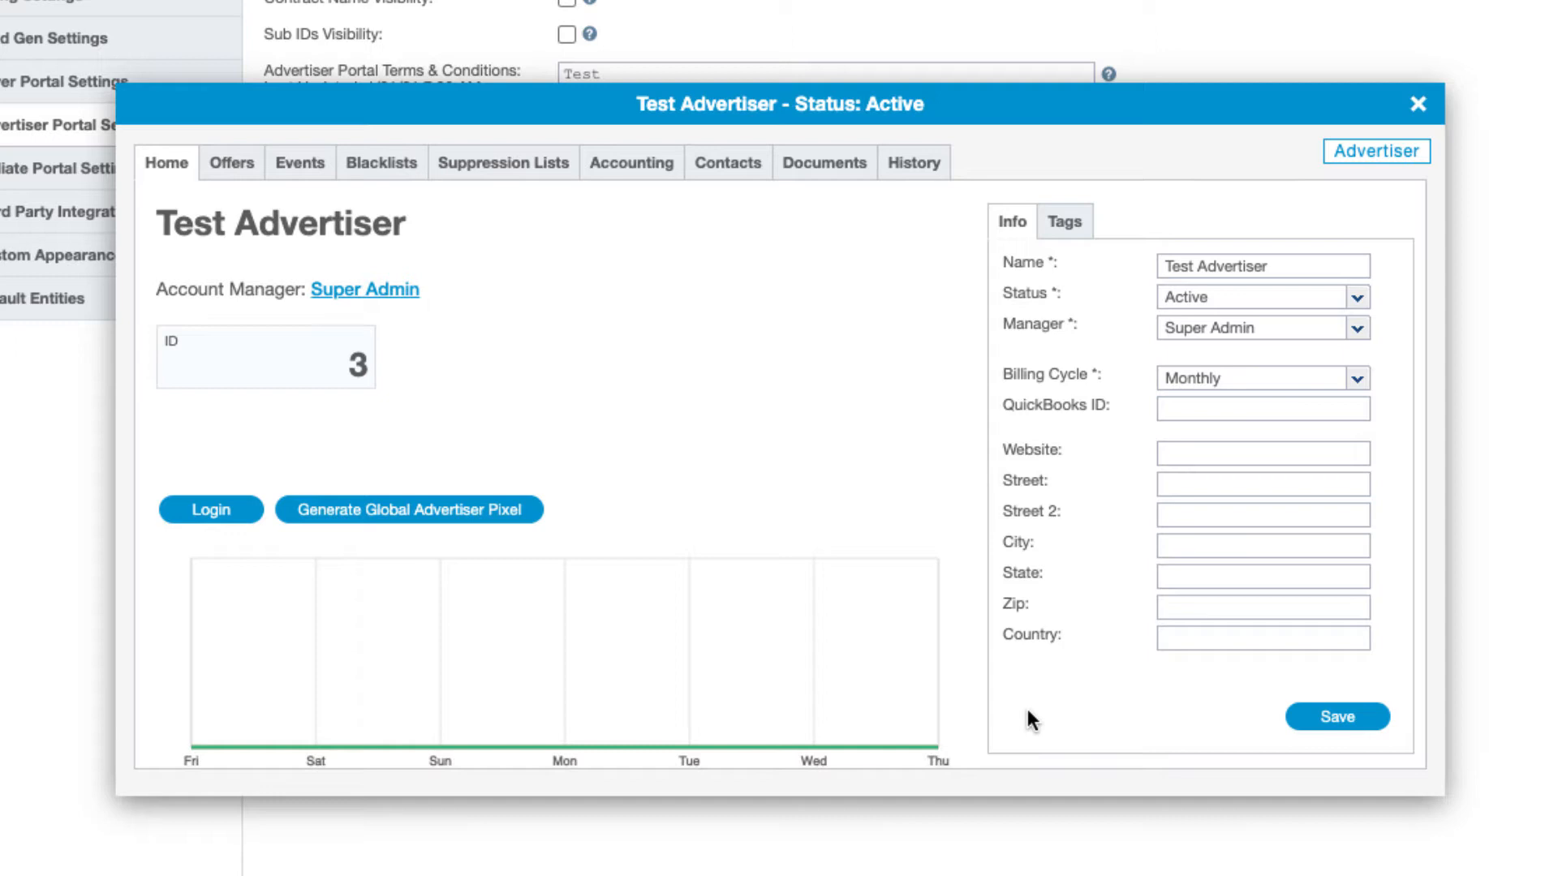
Show Test Advertiser's Events tab with its default Conversion/Install/Lead event
click(299, 171)
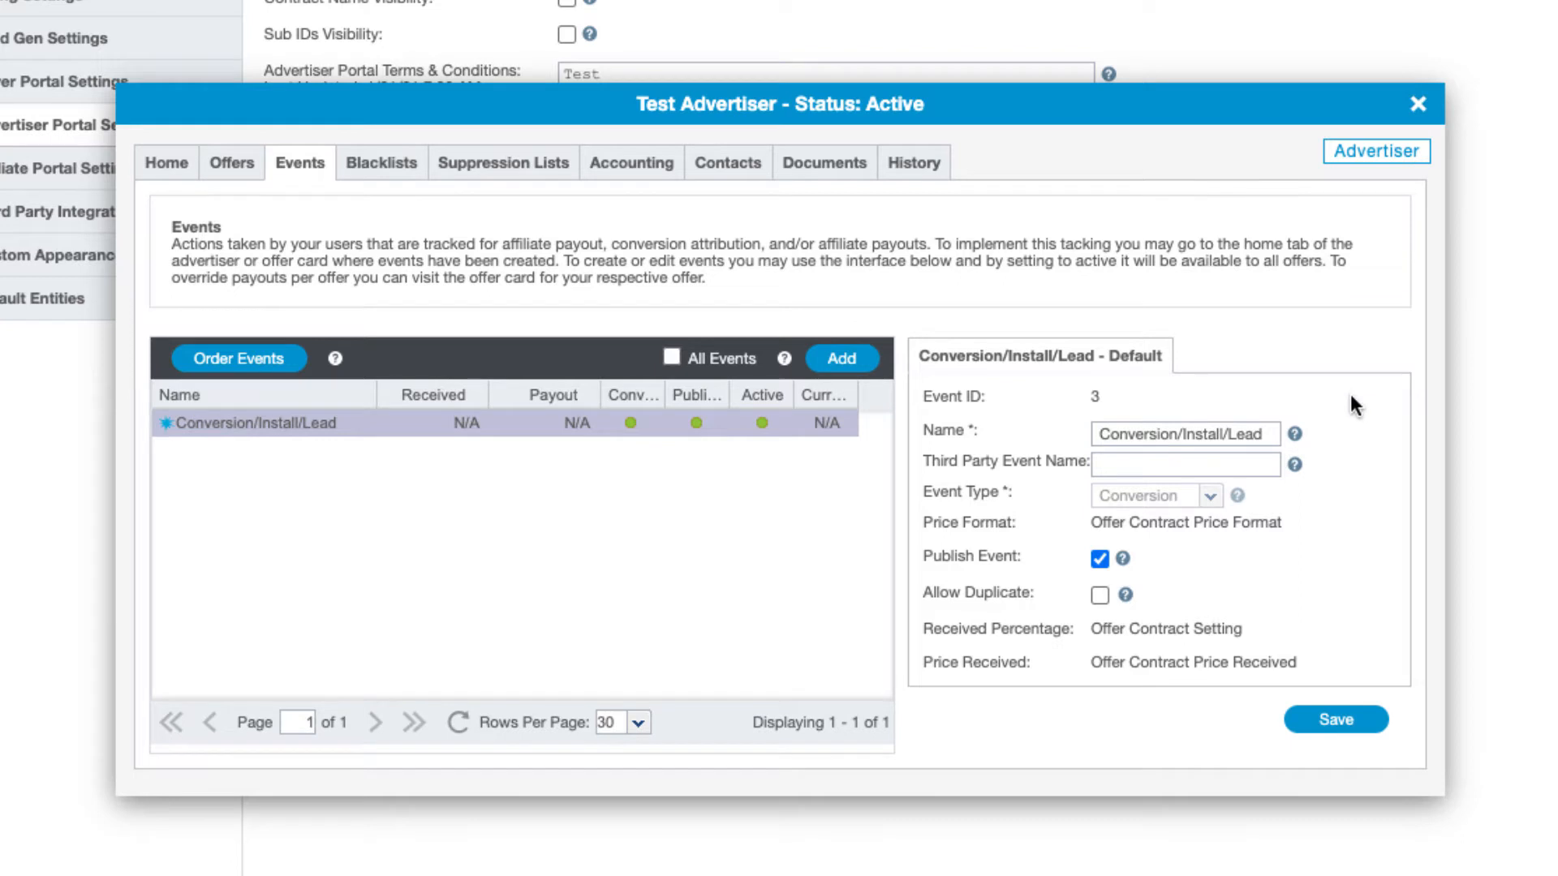
Review the Conversion/Install/Lead event's details, then start a blank New Event form
scroll(1353, 398, down, 1)
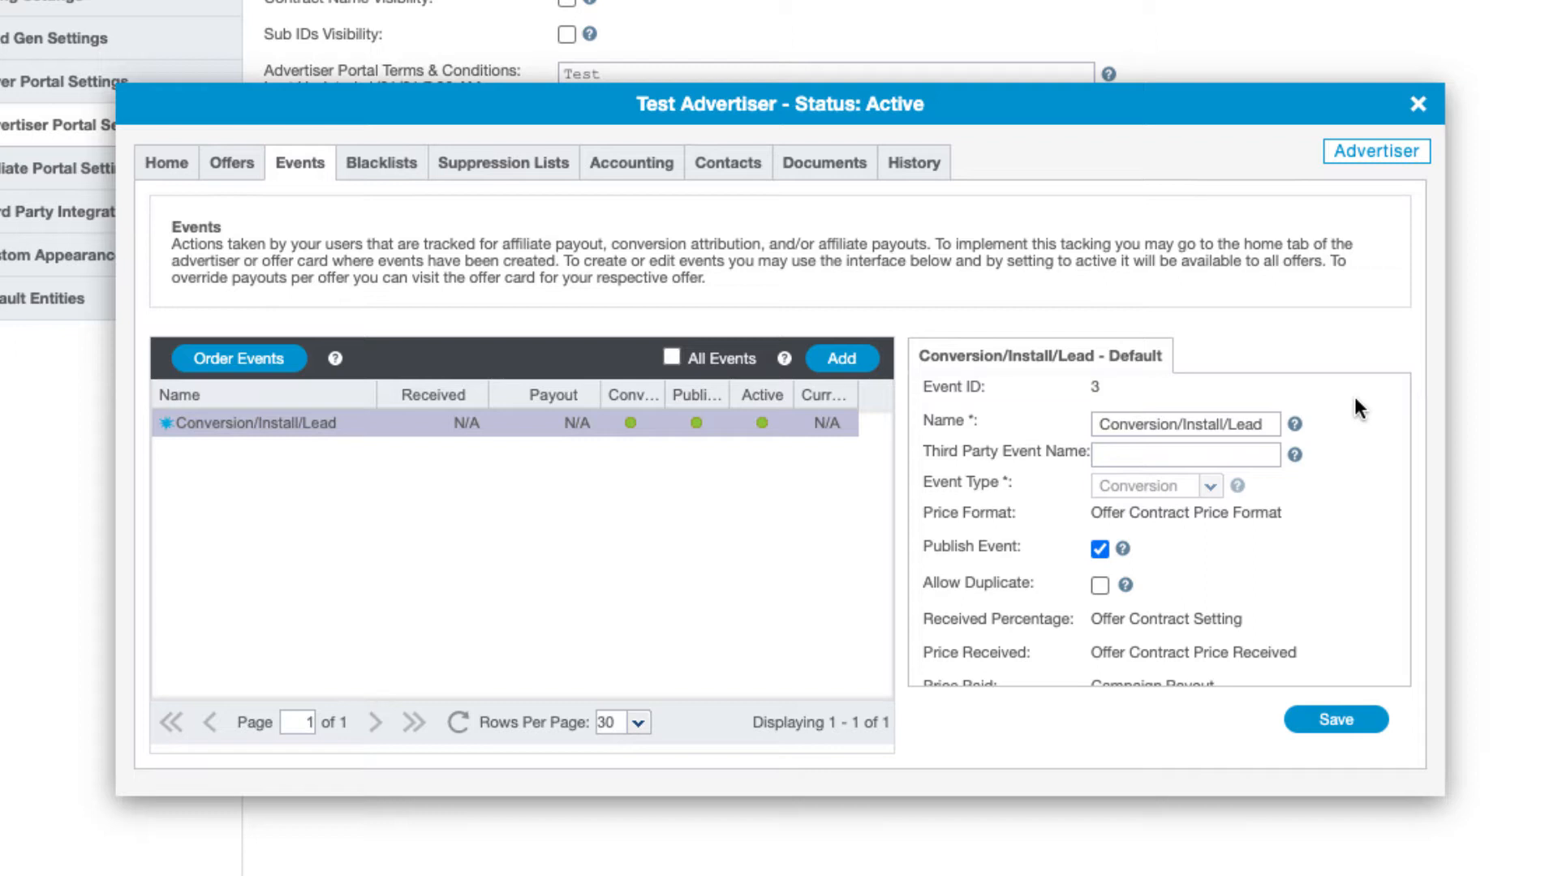
scroll(1355, 397, down, 2)
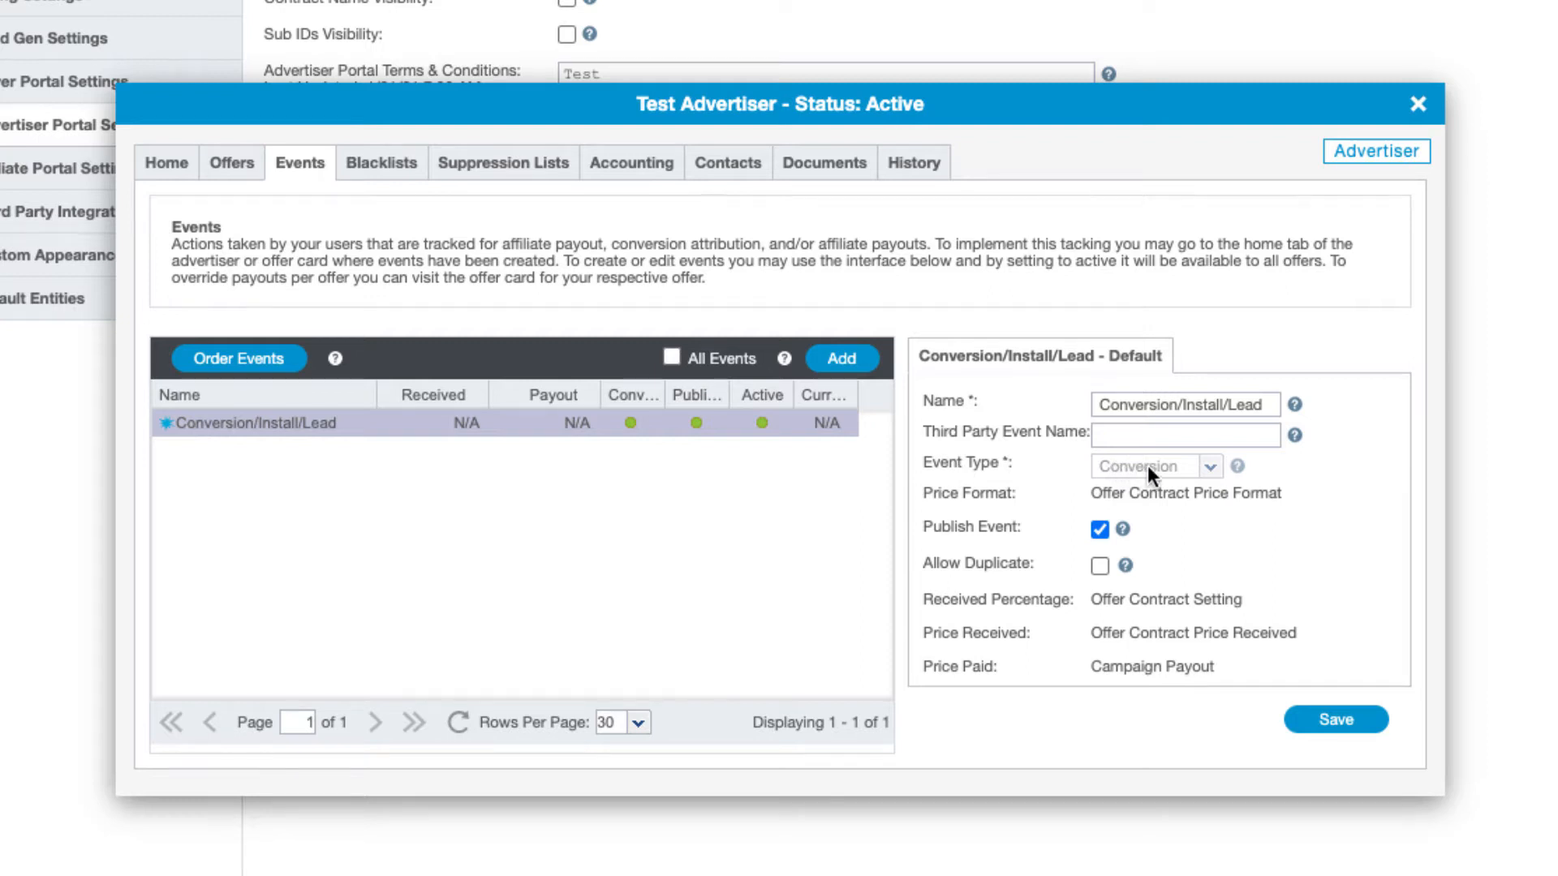
scroll(1149, 465, up, 1)
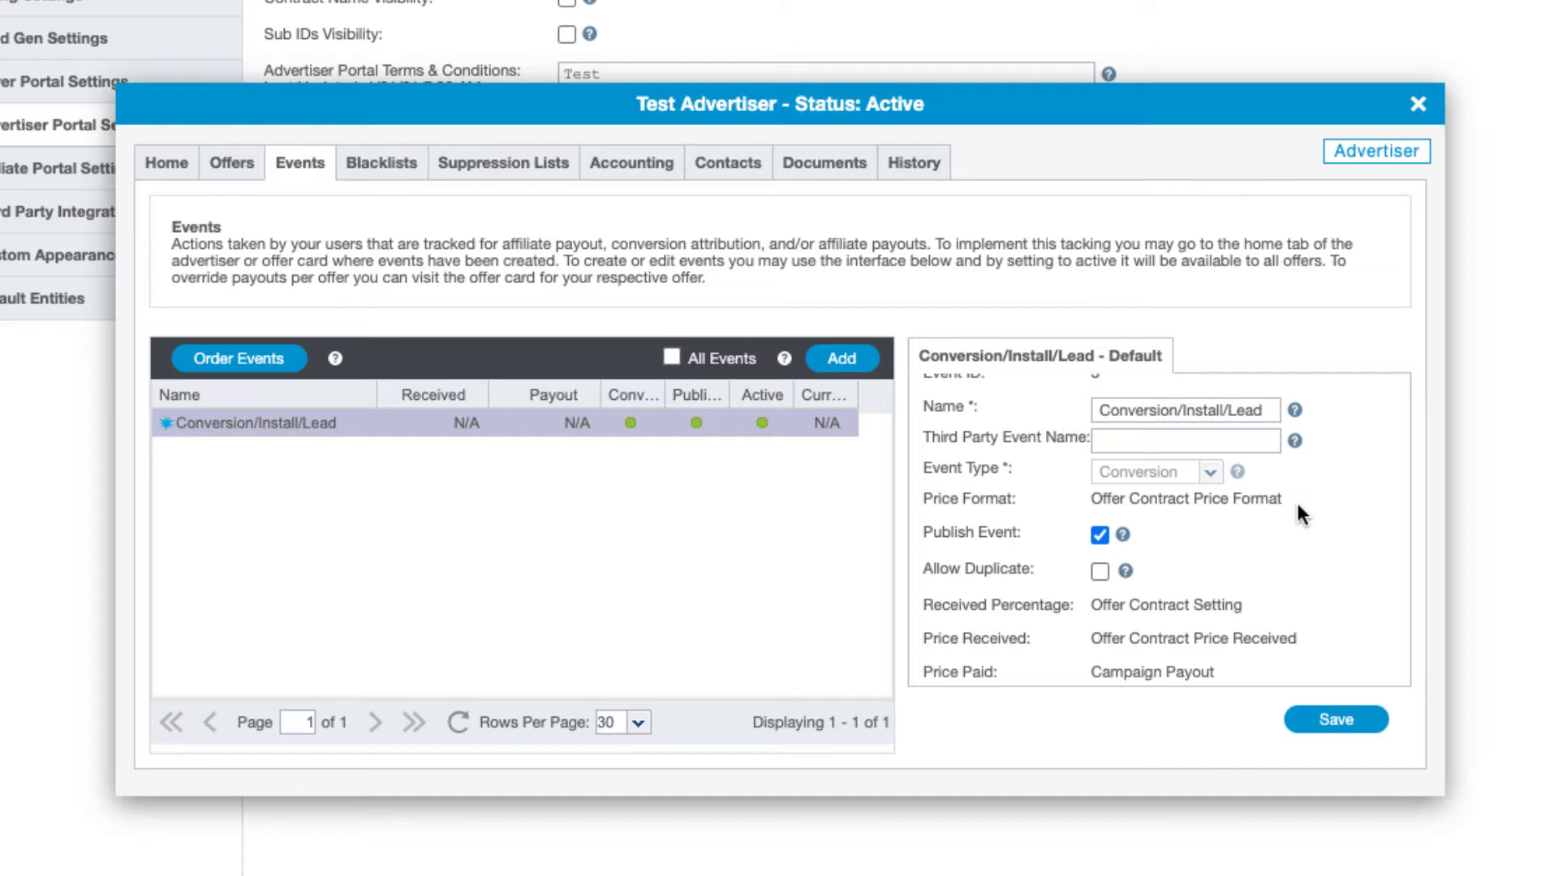
scroll(1297, 500, down, 1)
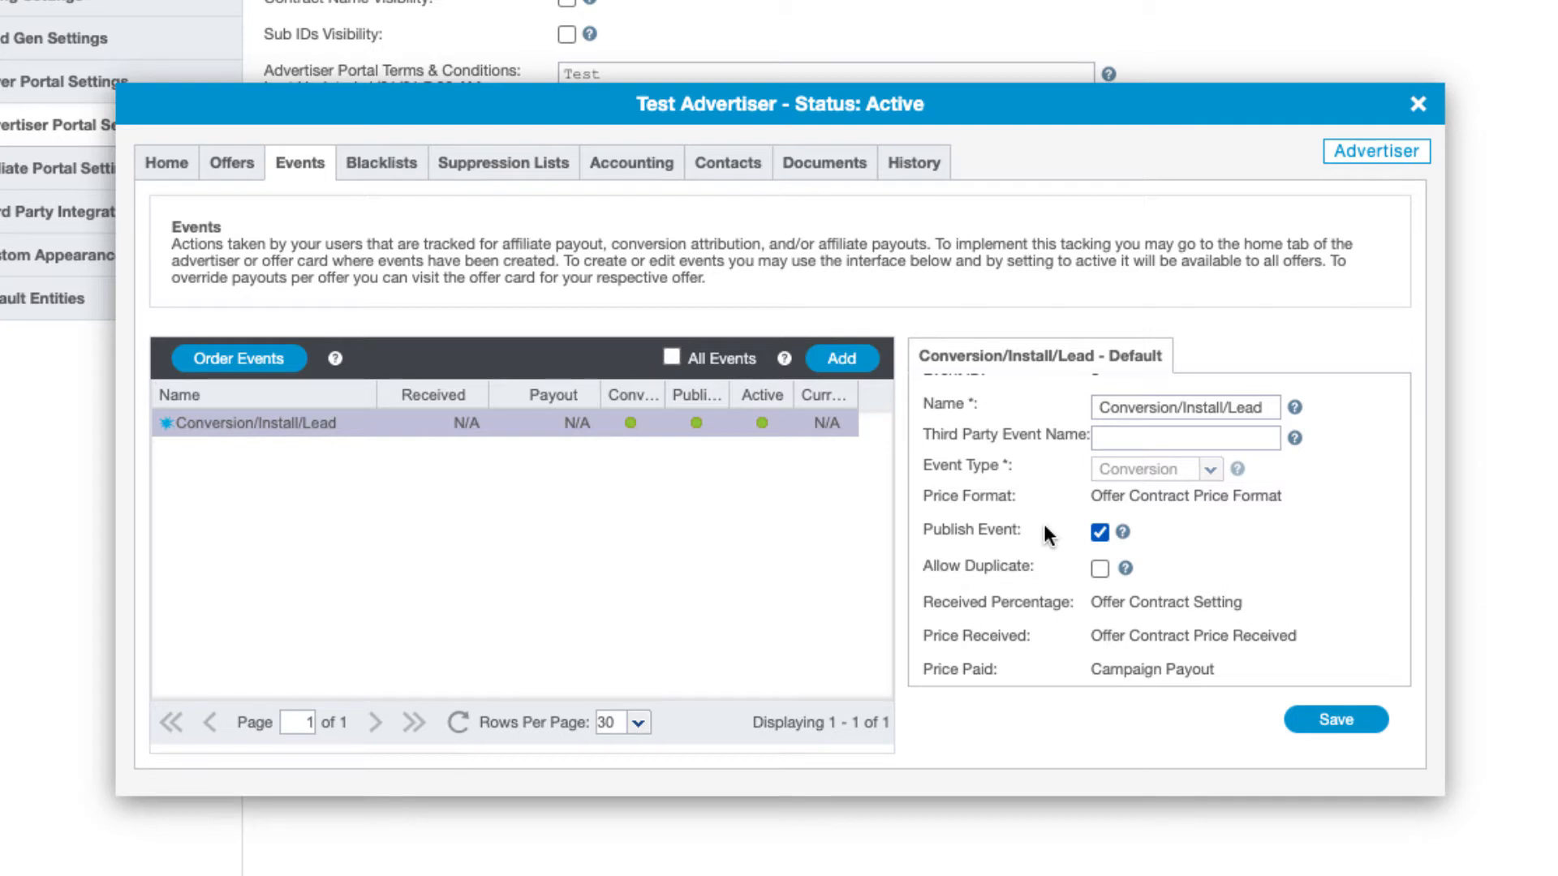
scroll(1220, 523, down, 1)
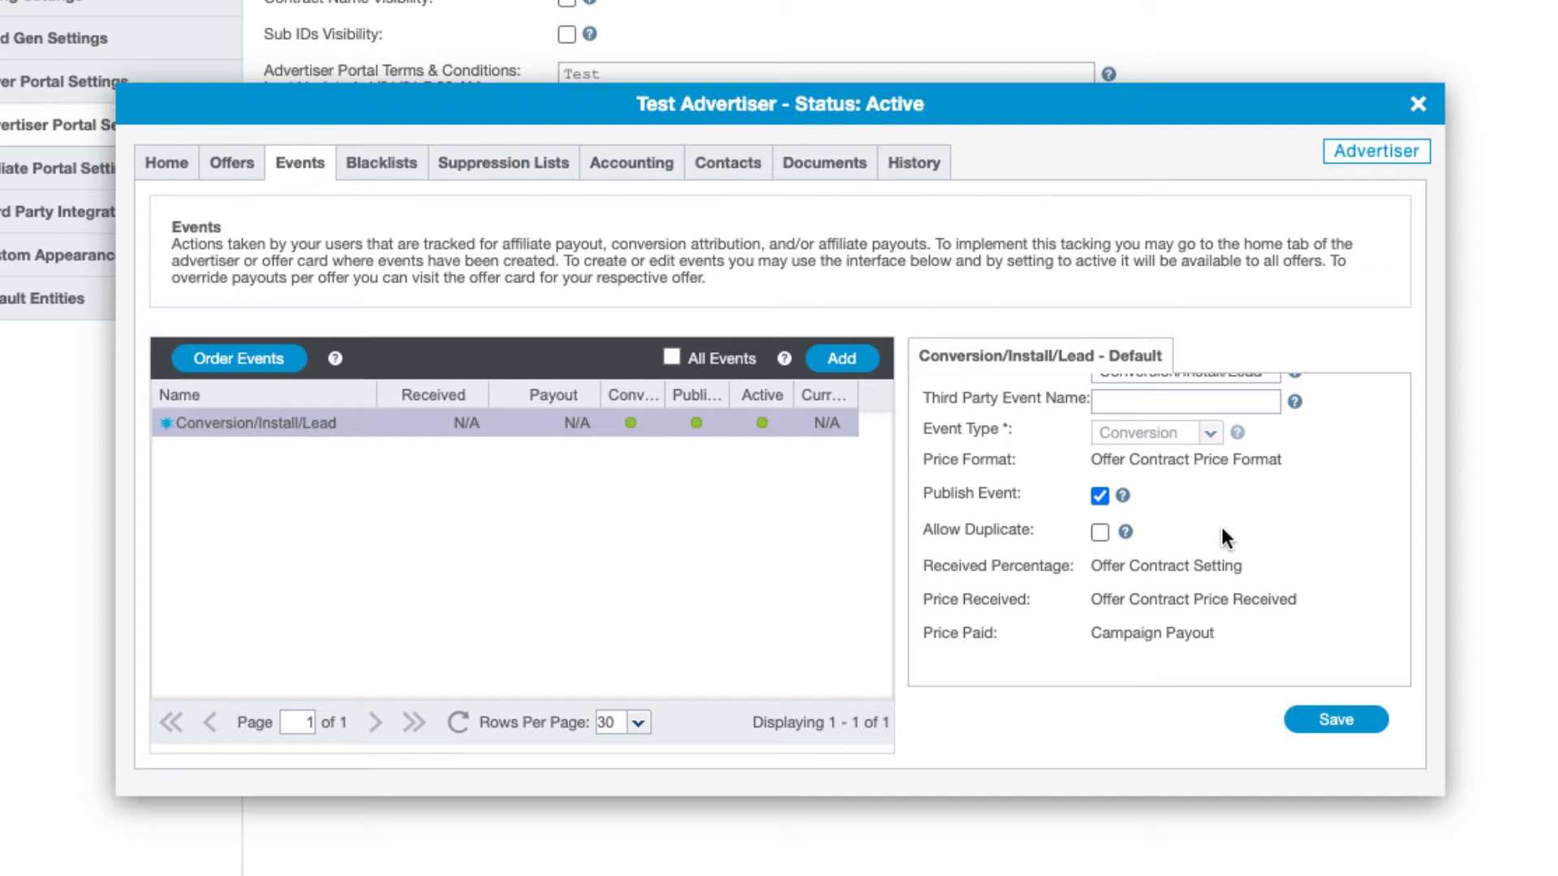
click(860, 365)
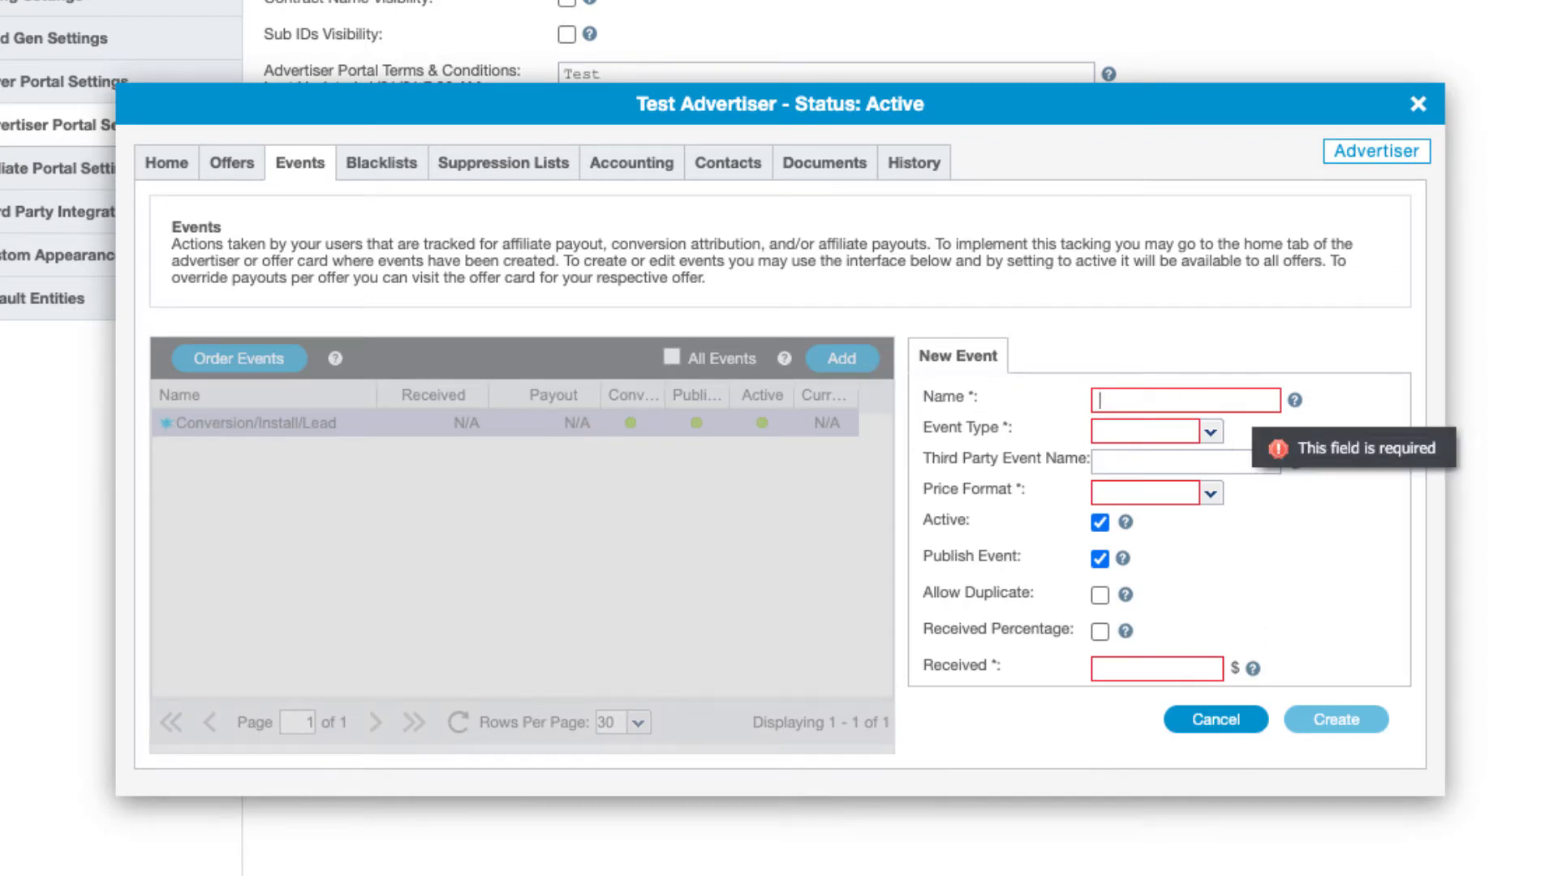
Name the new event 'Event 2' and set its event type to Event
text(Event 2)
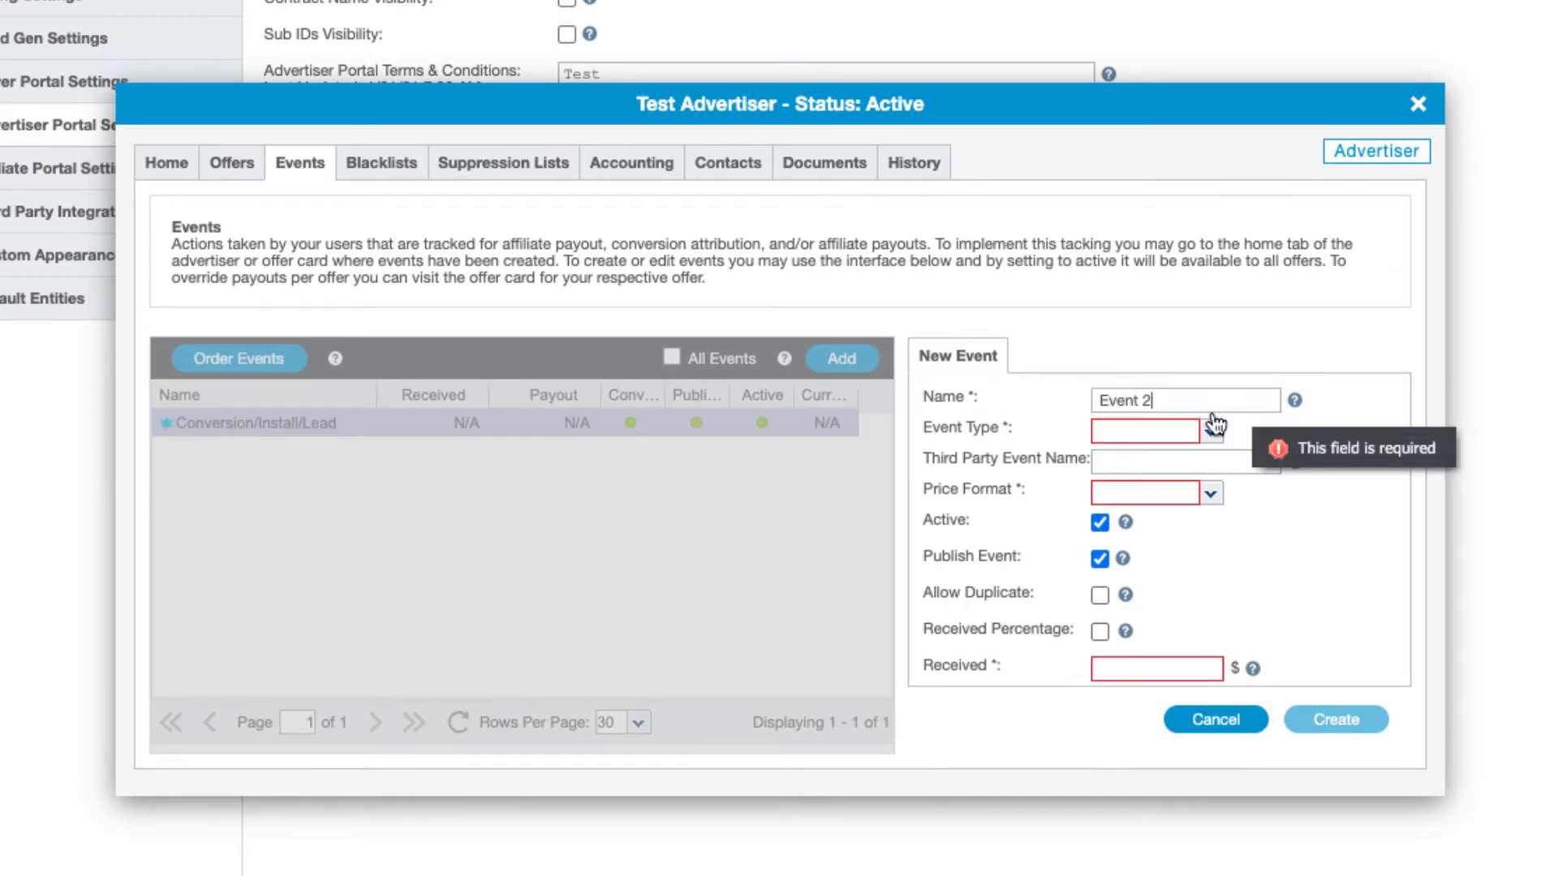
click(1213, 426)
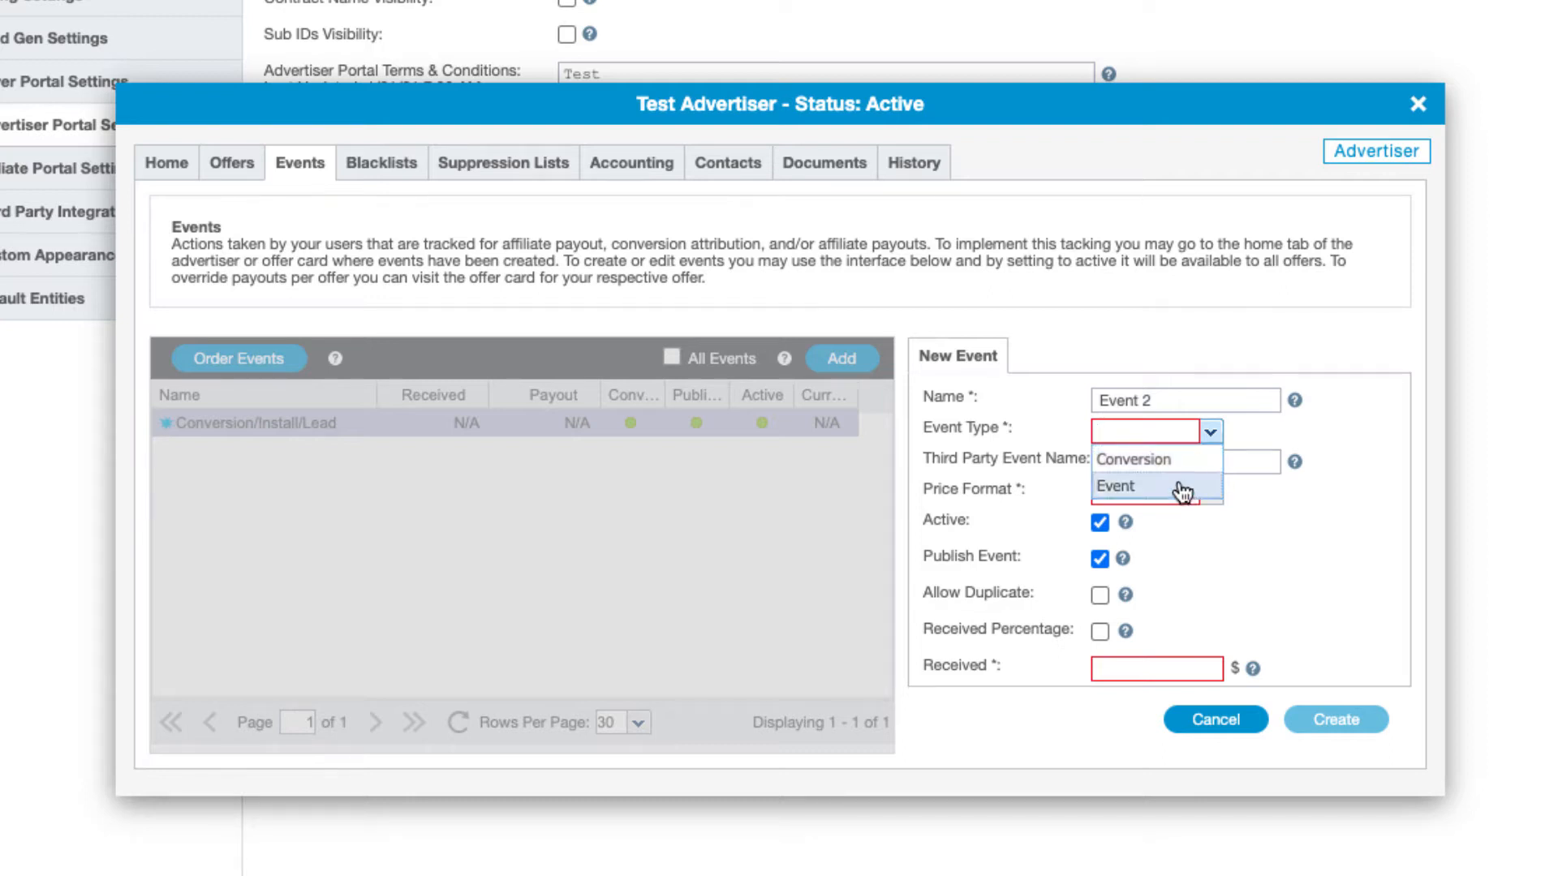
click(1184, 490)
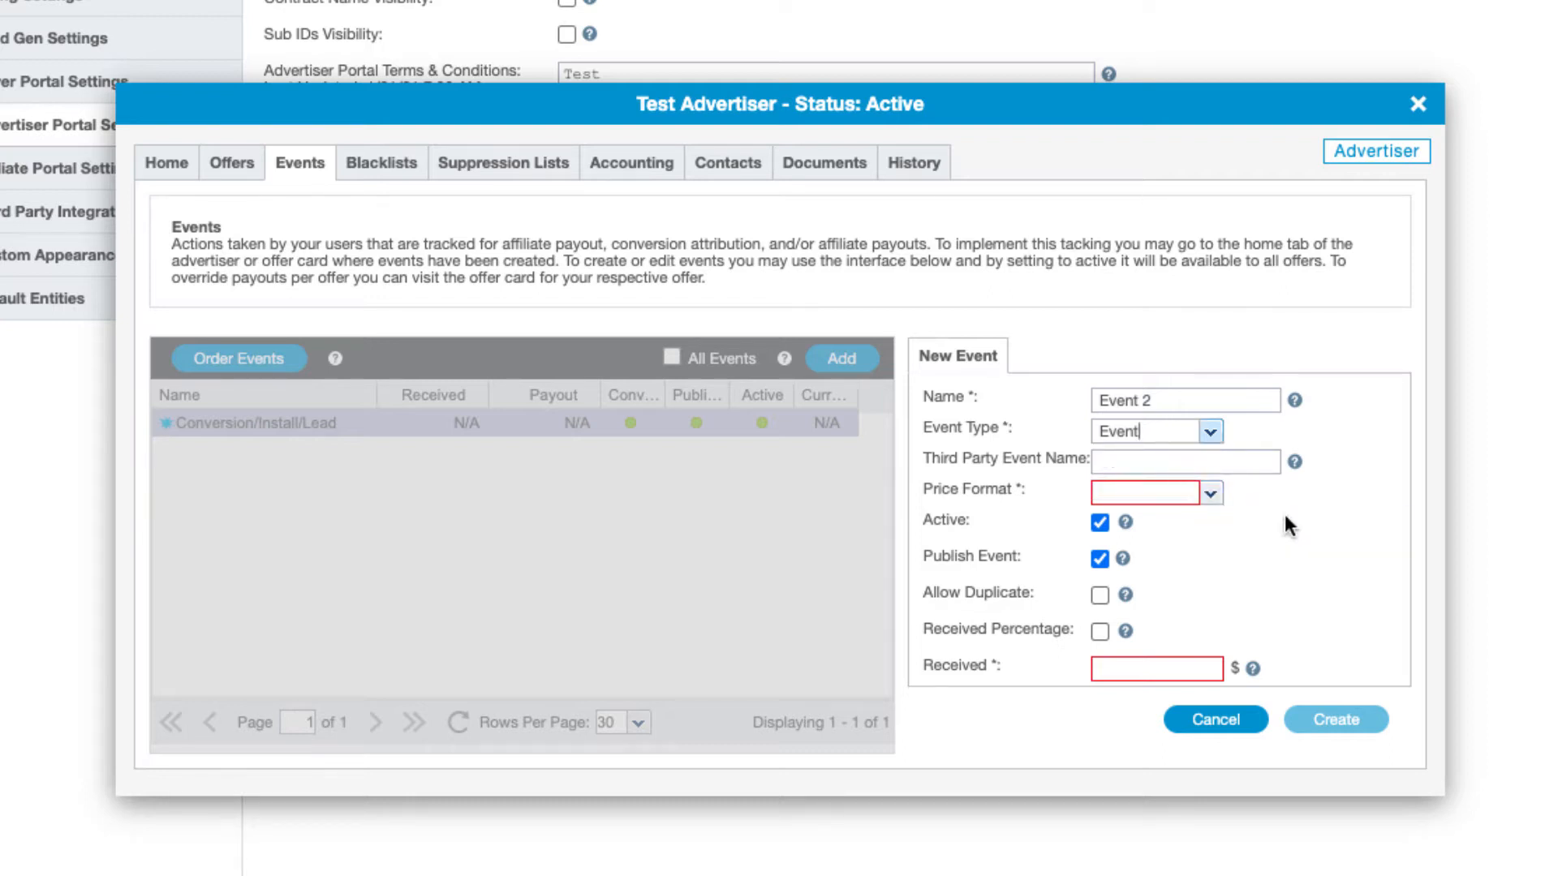
click(1210, 494)
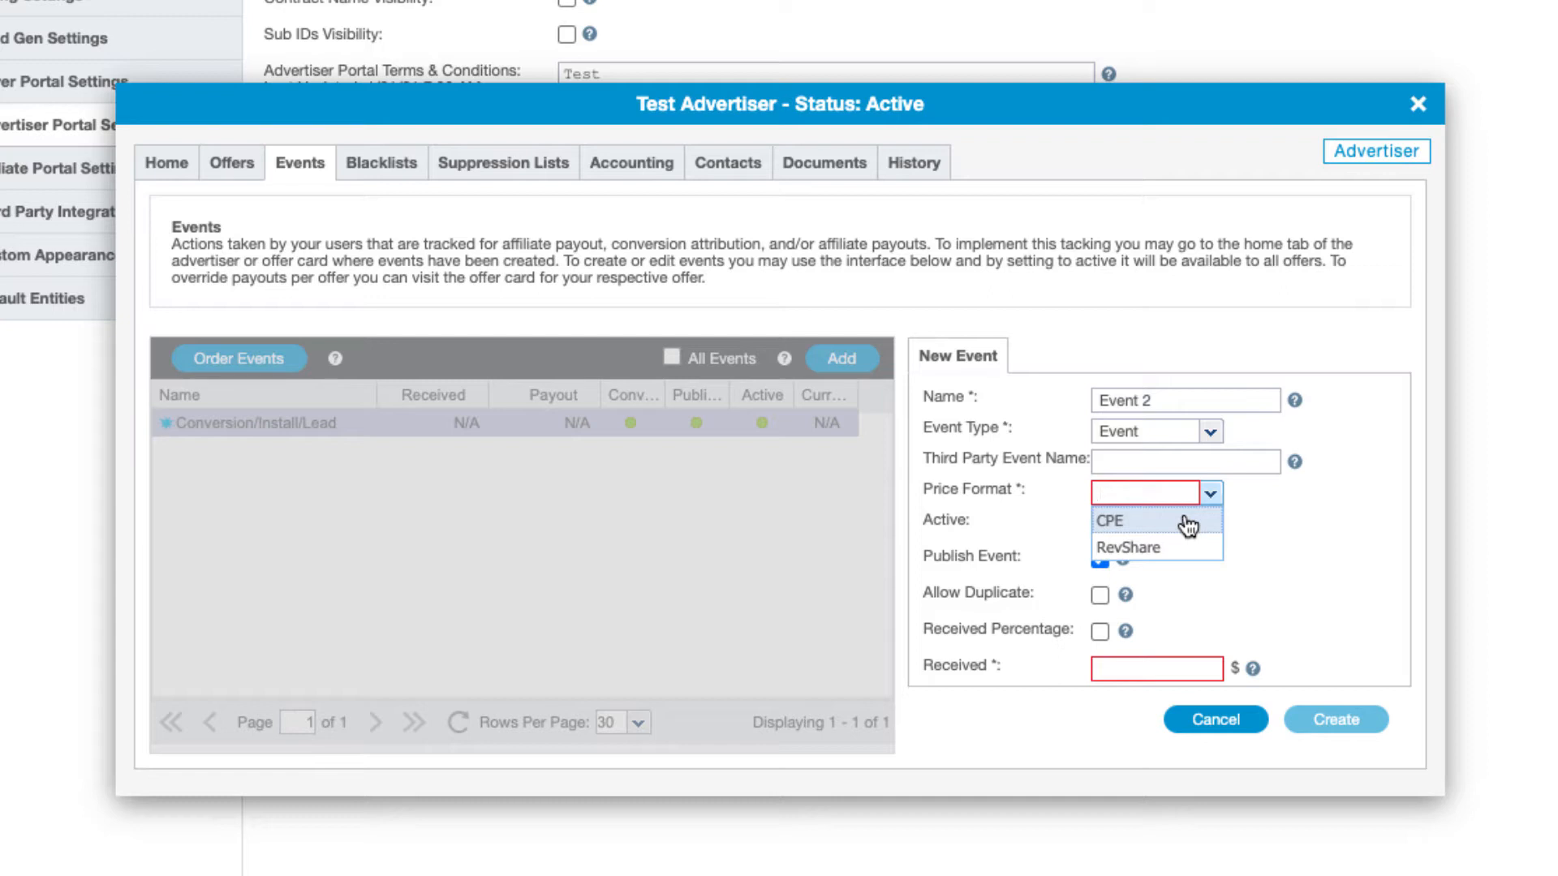
Choose CPE as Event 2's price format and look over the remaining event options
click(1186, 523)
scroll(1185, 519, down, 1)
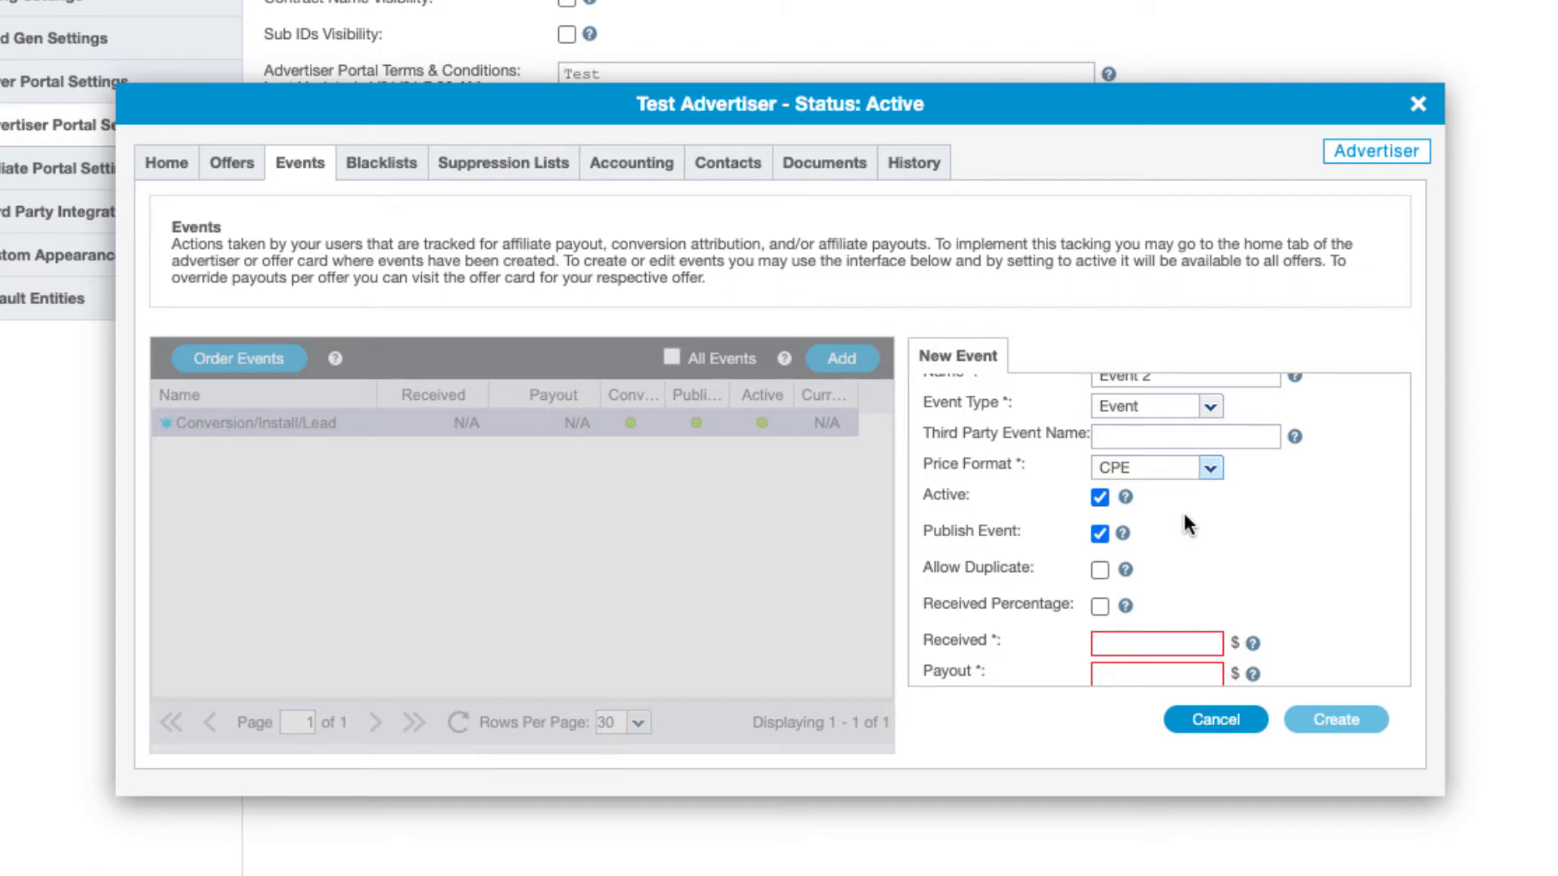
scroll(1175, 513, down, 1)
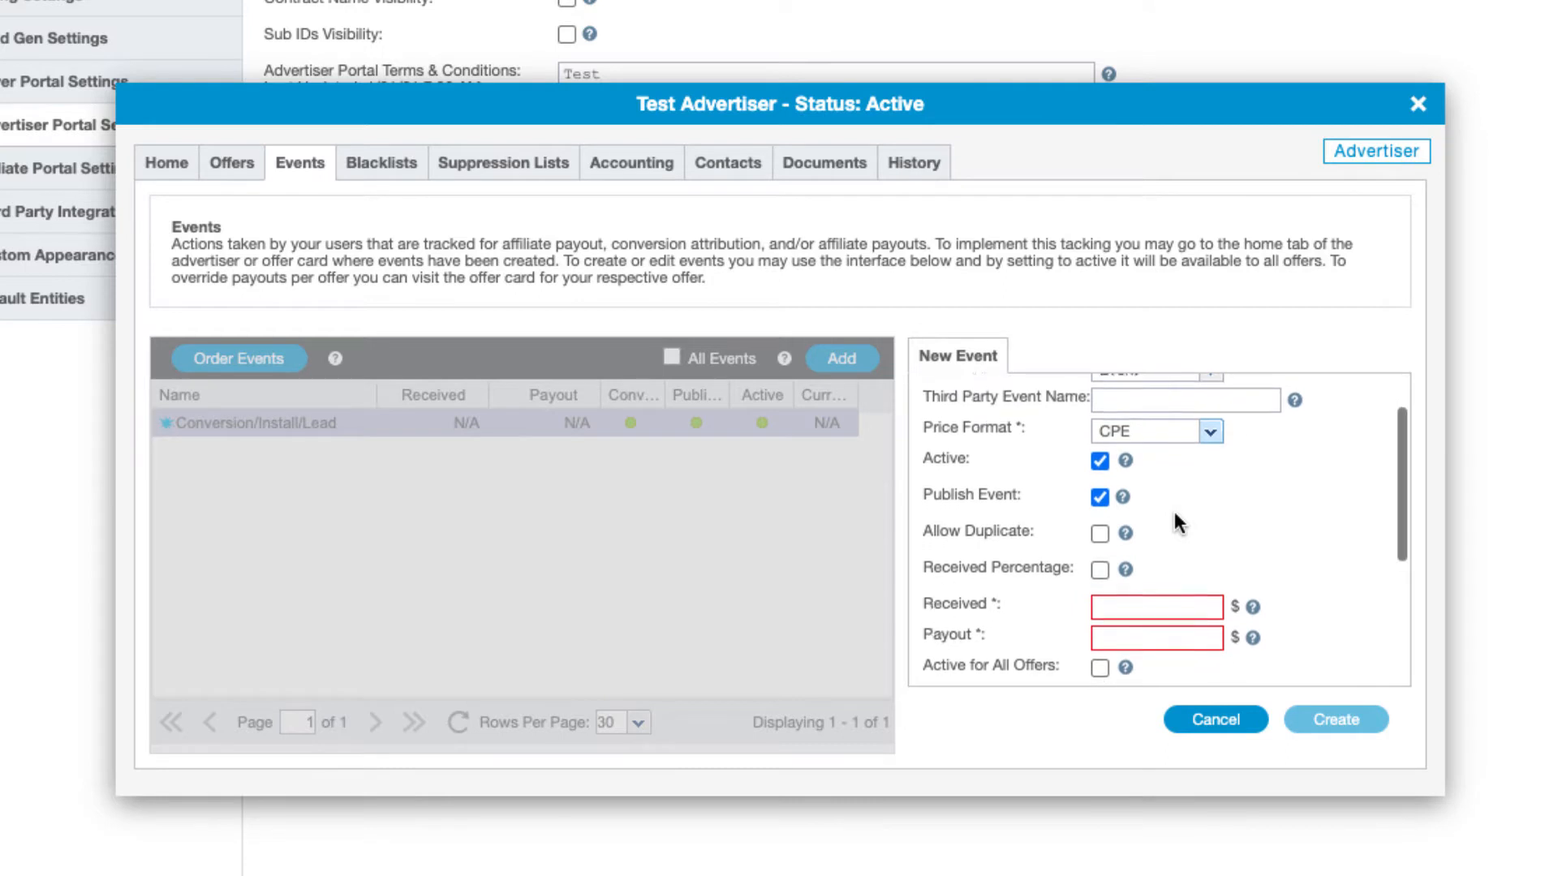
scroll(1175, 513, down, 2)
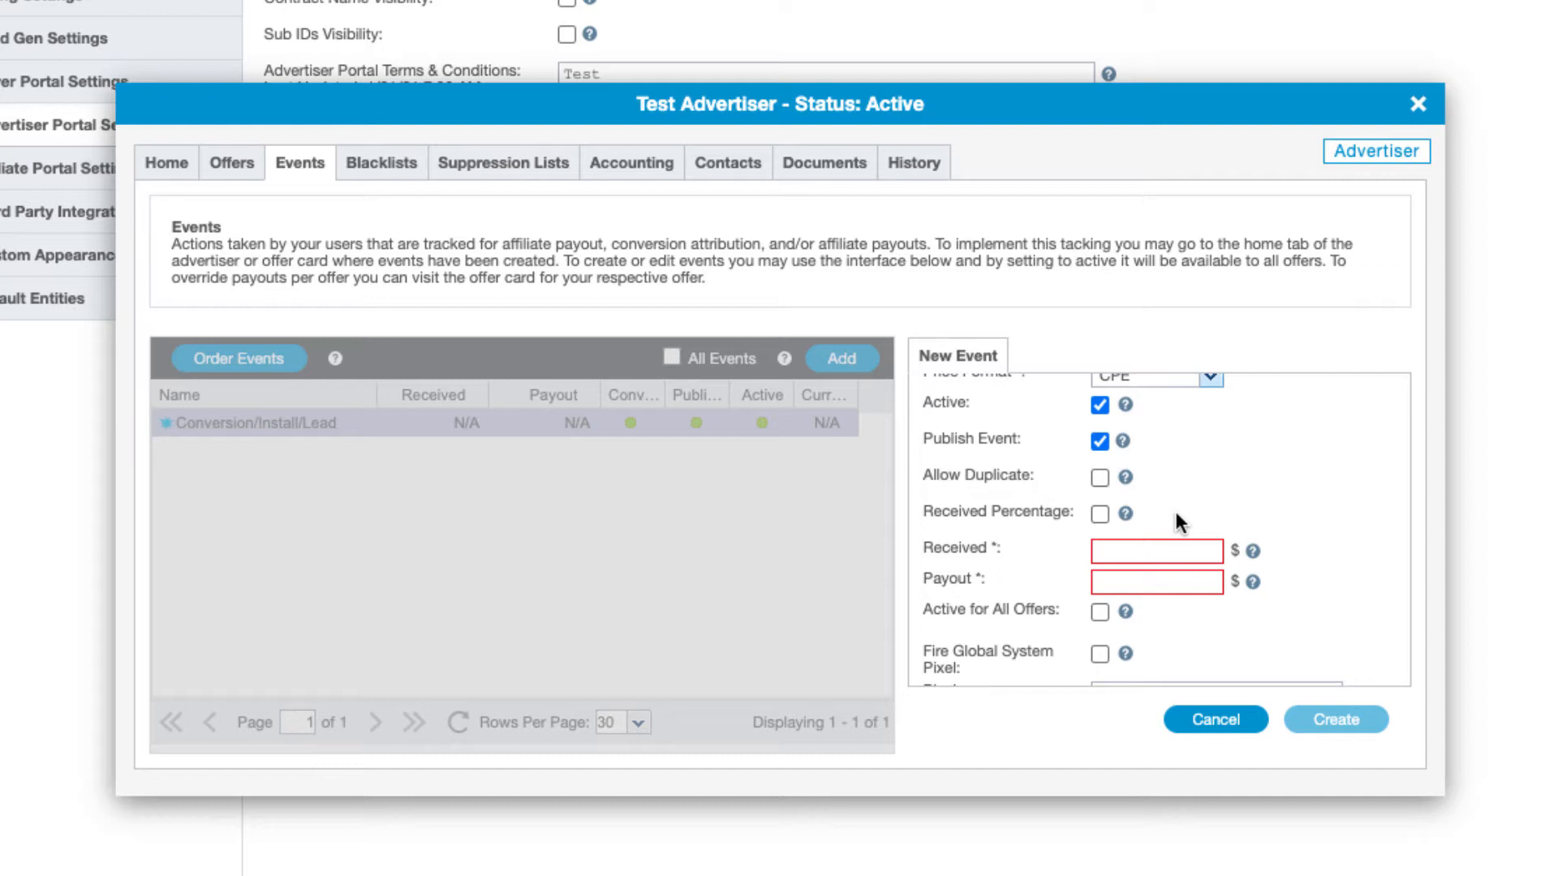
scroll(1182, 507, down, 1)
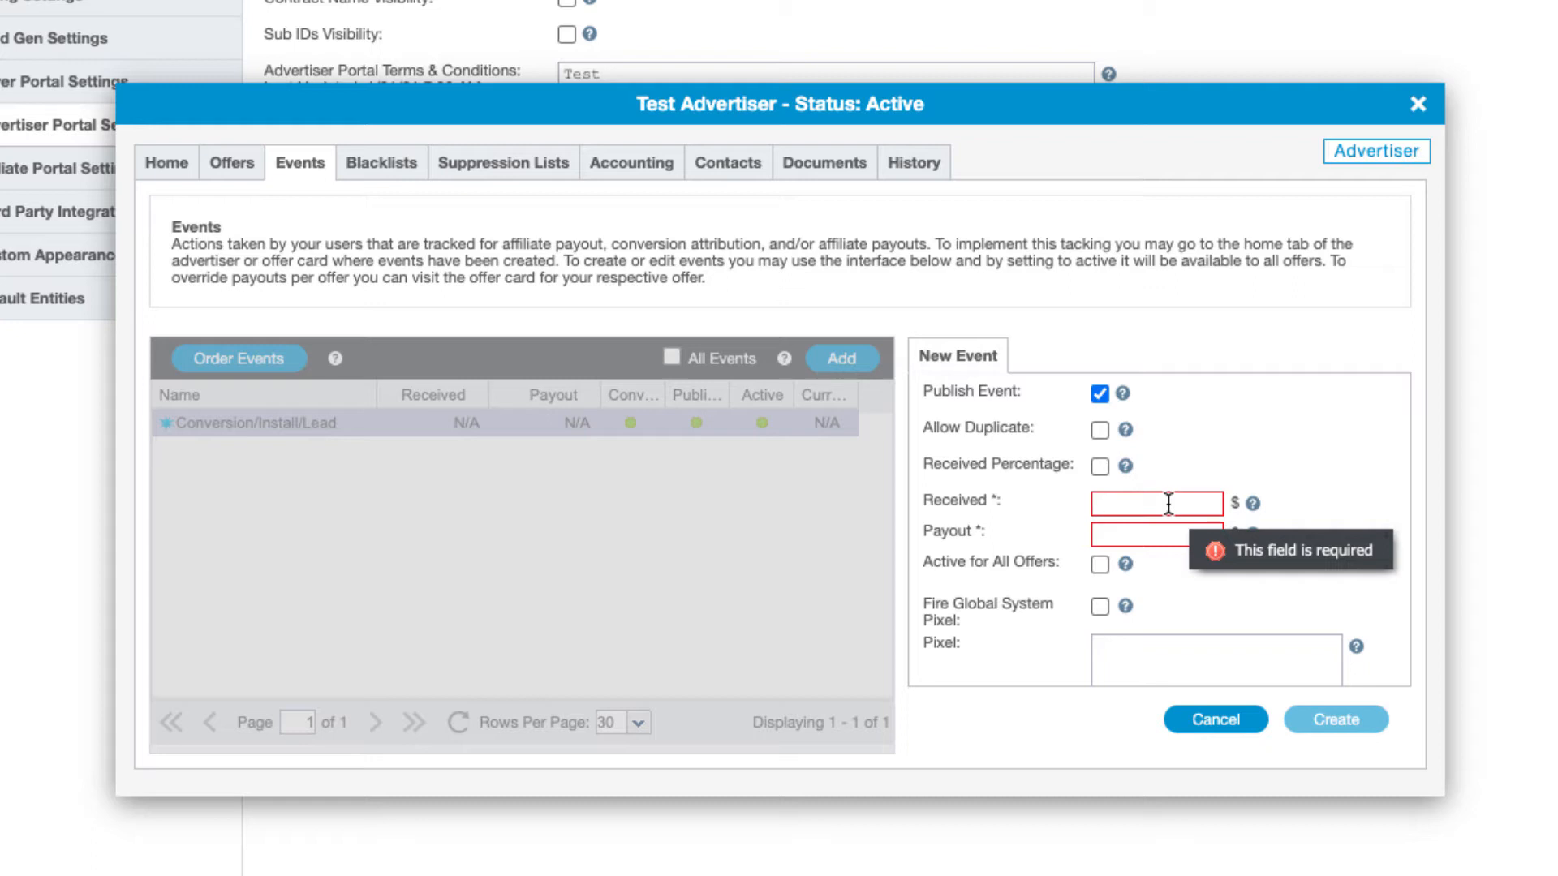
Enter a 5.00 received amount and a 3.00 payout for Event 2
text(5)
click(1158, 534)
text(3)
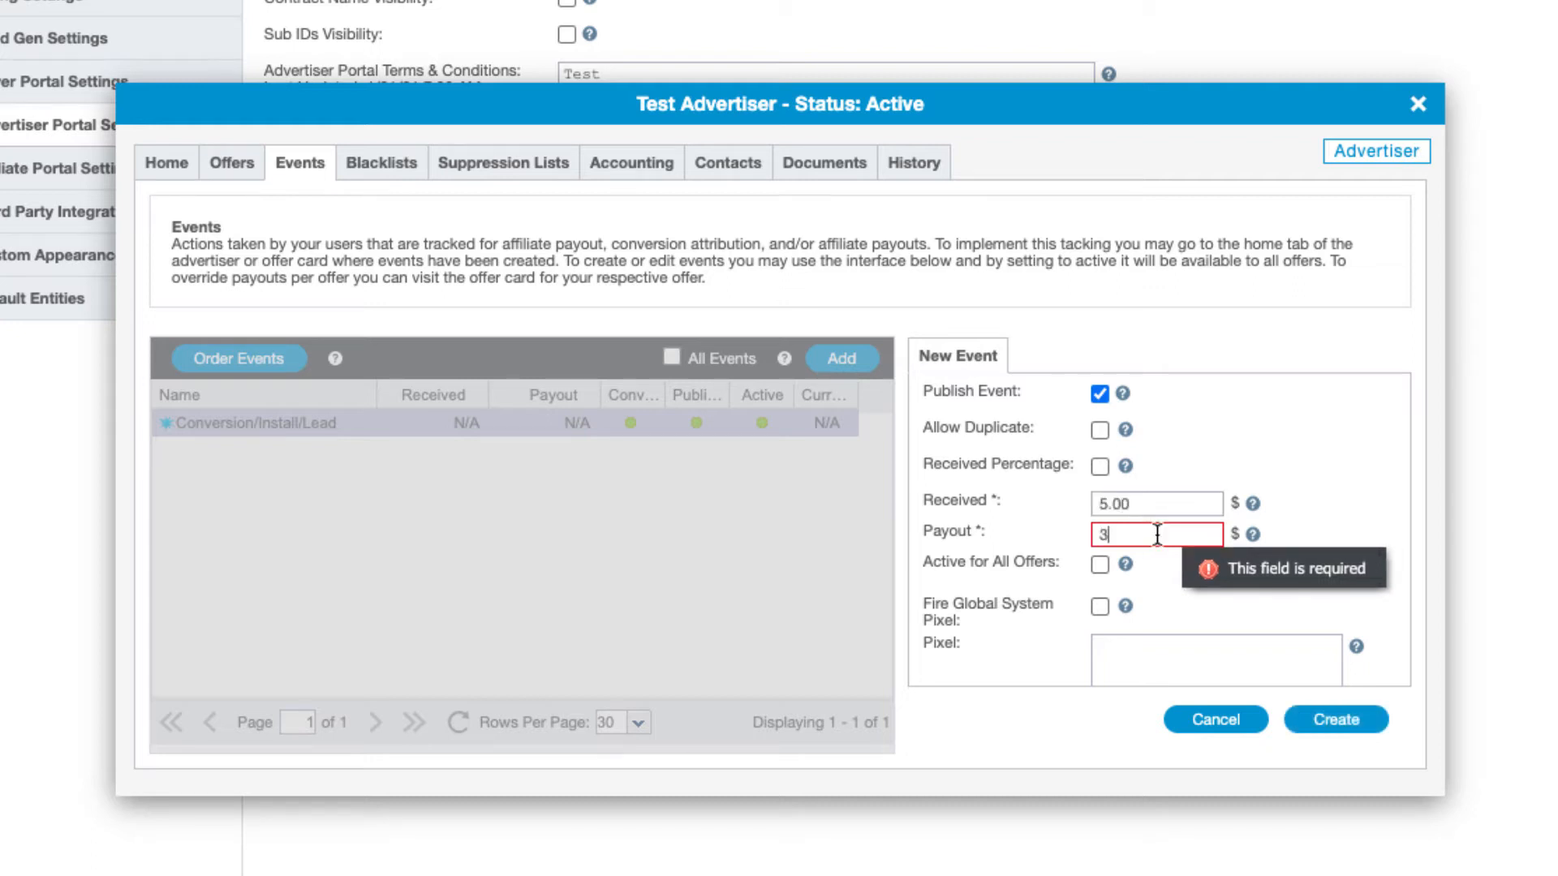
click(1296, 521)
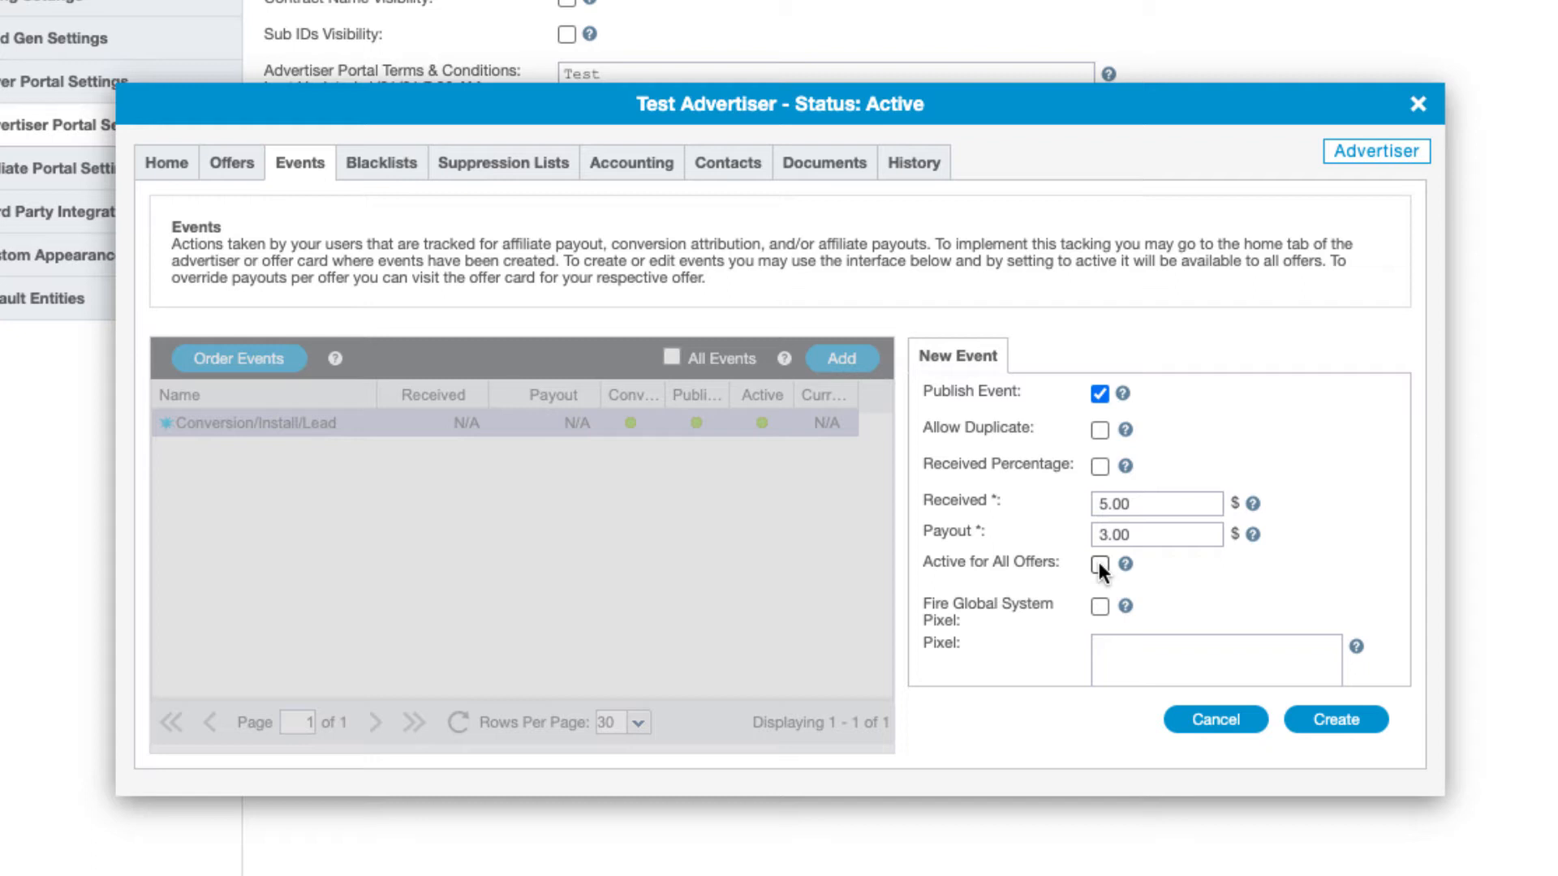
scroll(1099, 566, down, 3)
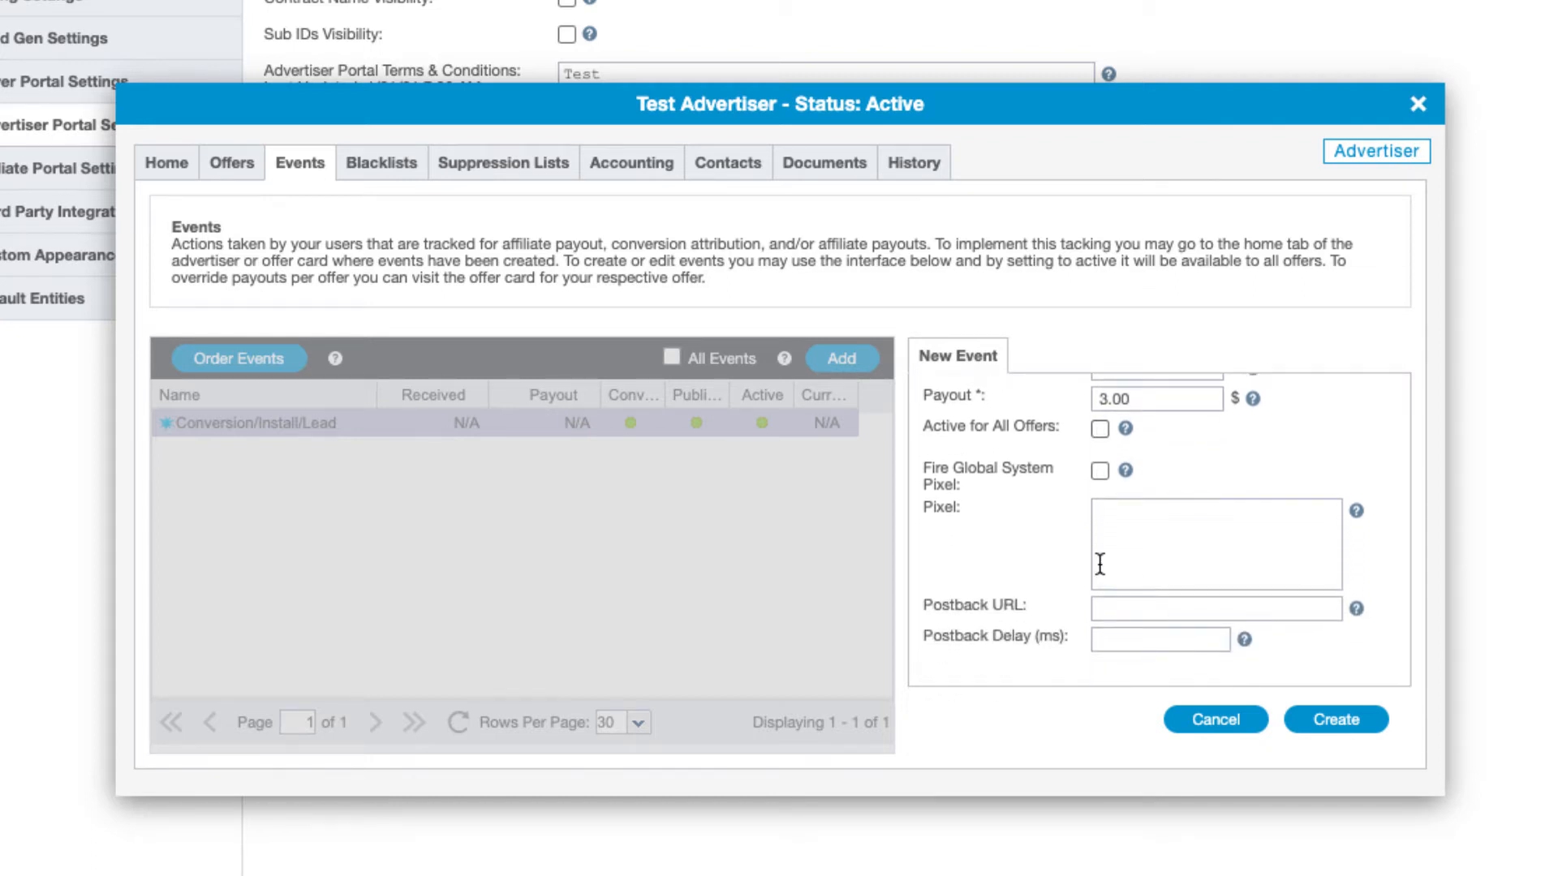
scroll(1100, 565, up, 5)
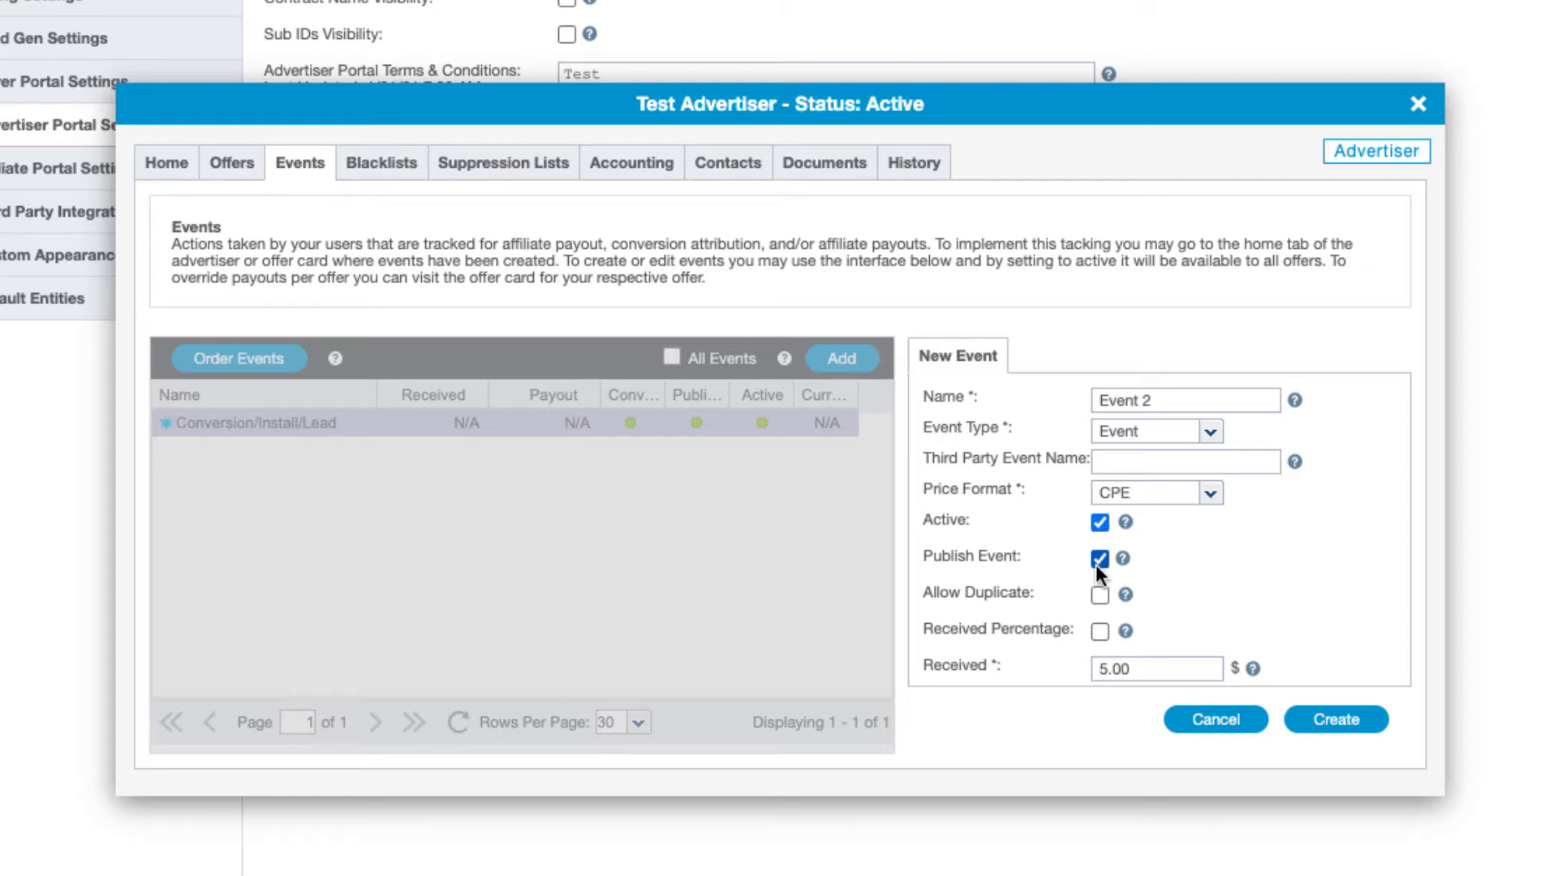
Switch the Test Advertiser card to its Blacklists tab, which lists no entries
click(391, 168)
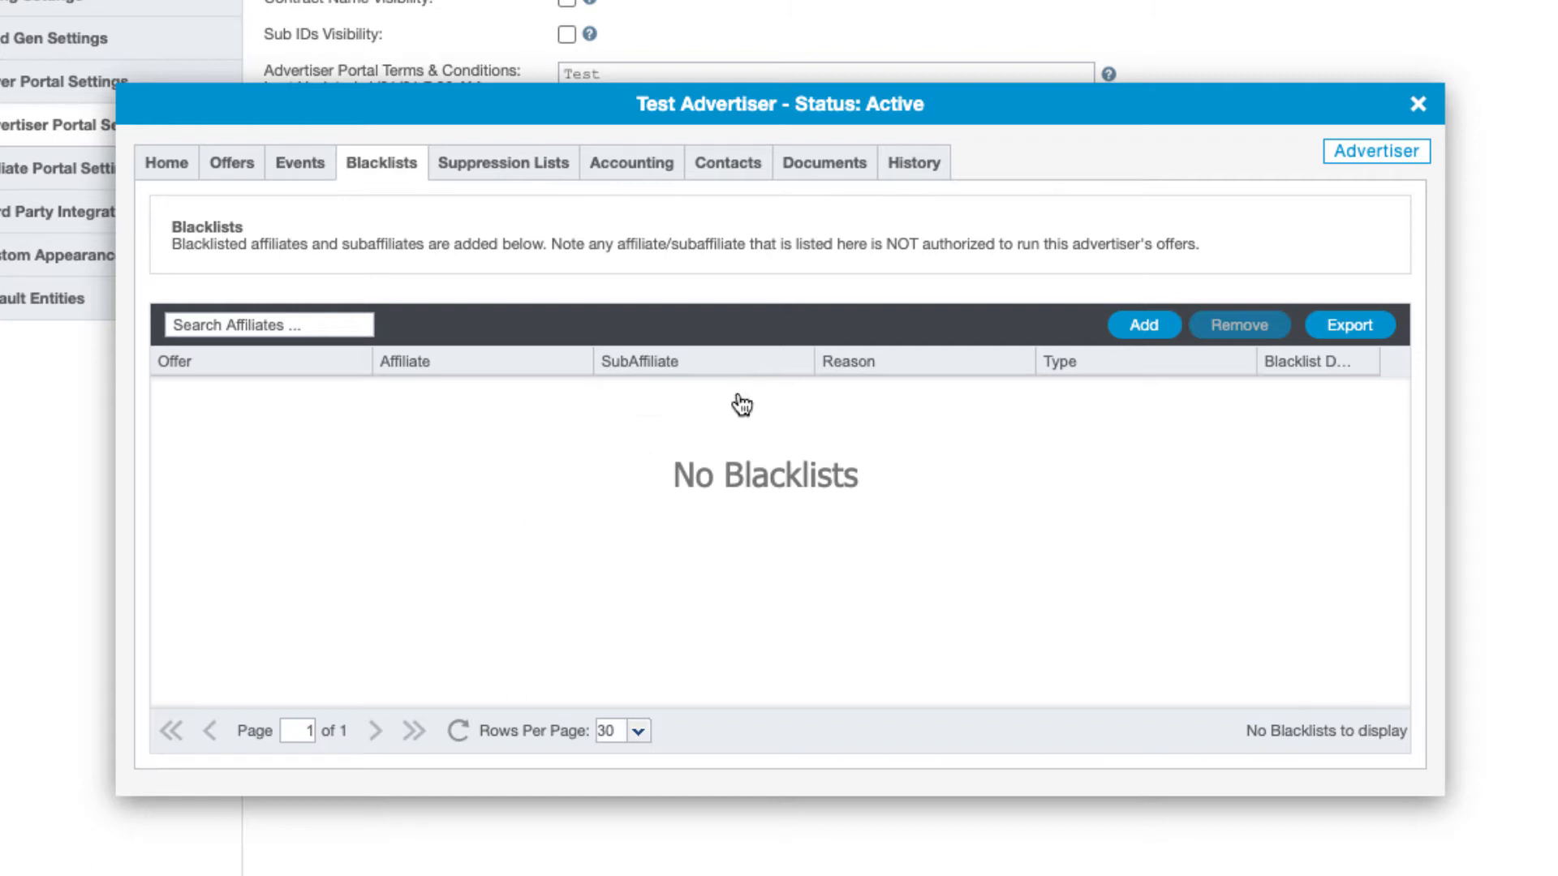
Add a new blank row to Test Advertiser's Blacklists grid
click(1126, 341)
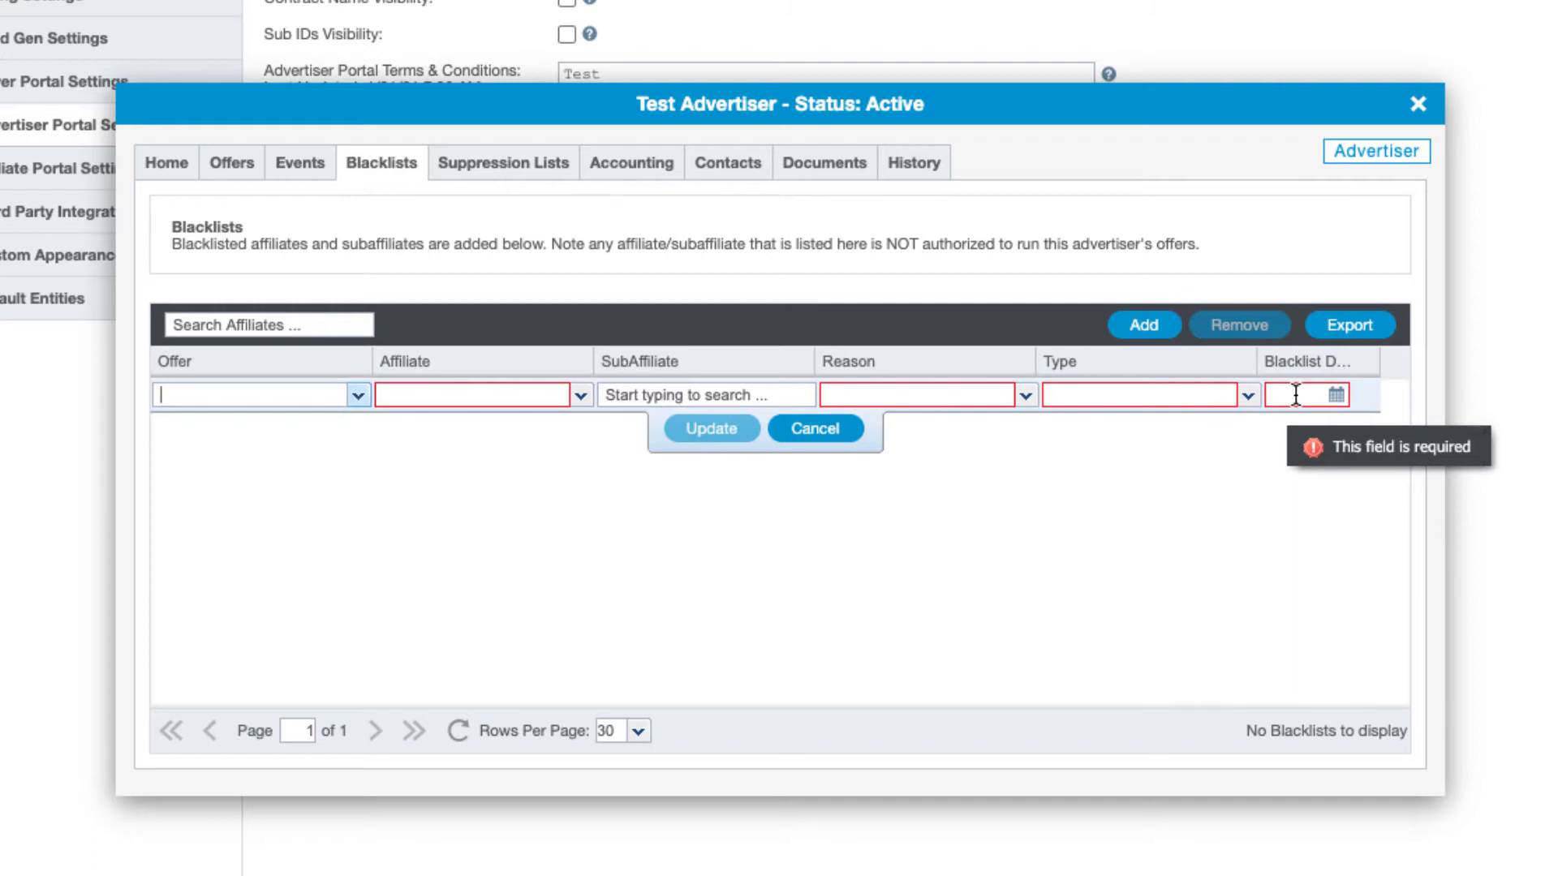
Cancel the blank blacklist row and view the empty Suppression Lists tab
click(813, 428)
click(493, 169)
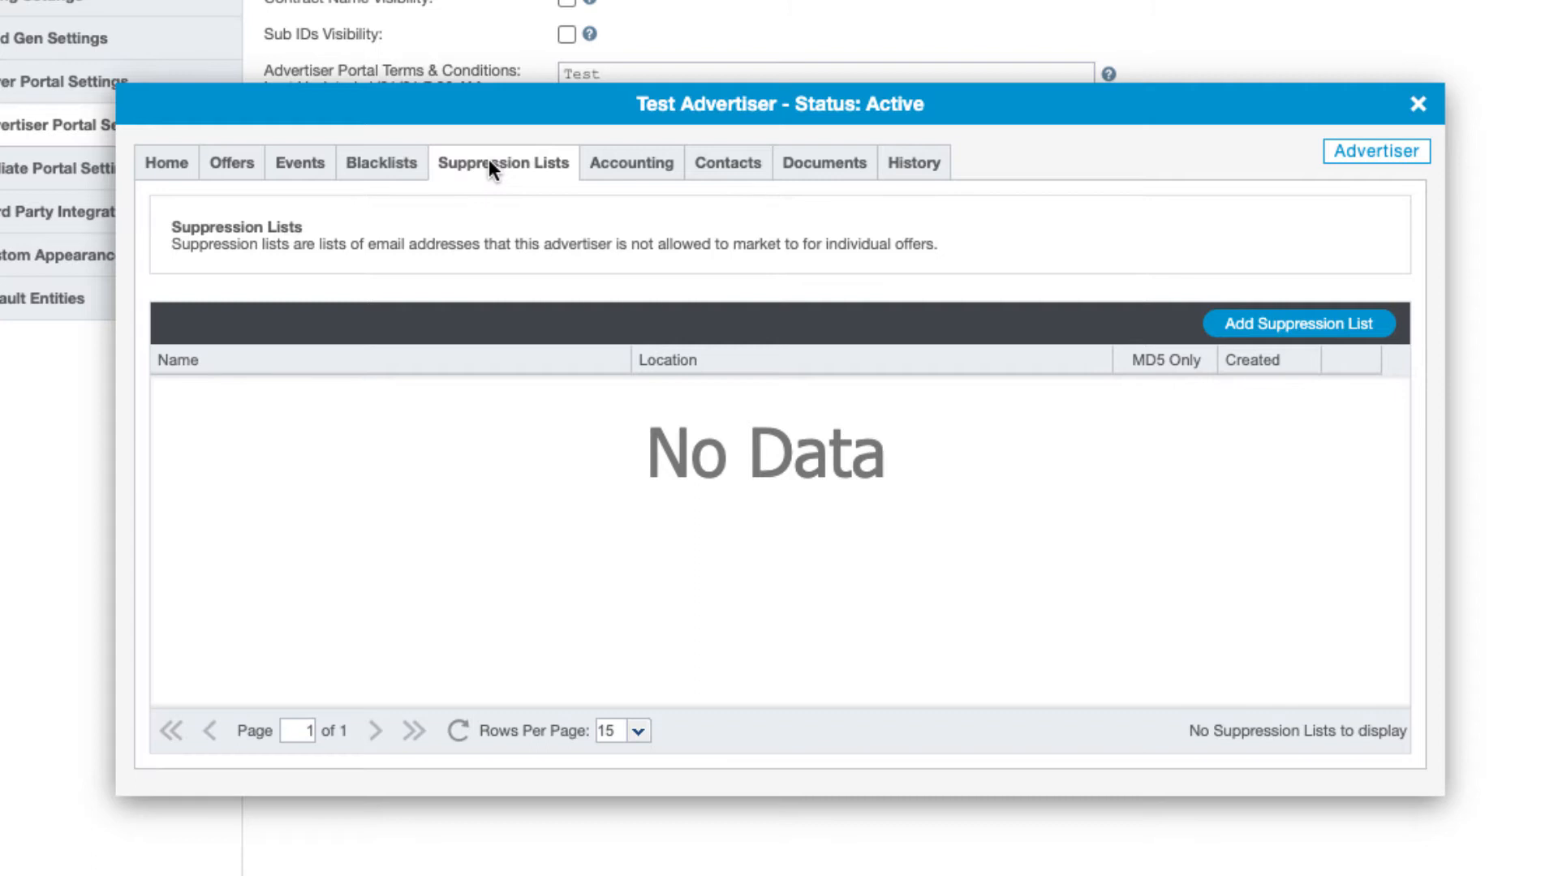
click(1379, 331)
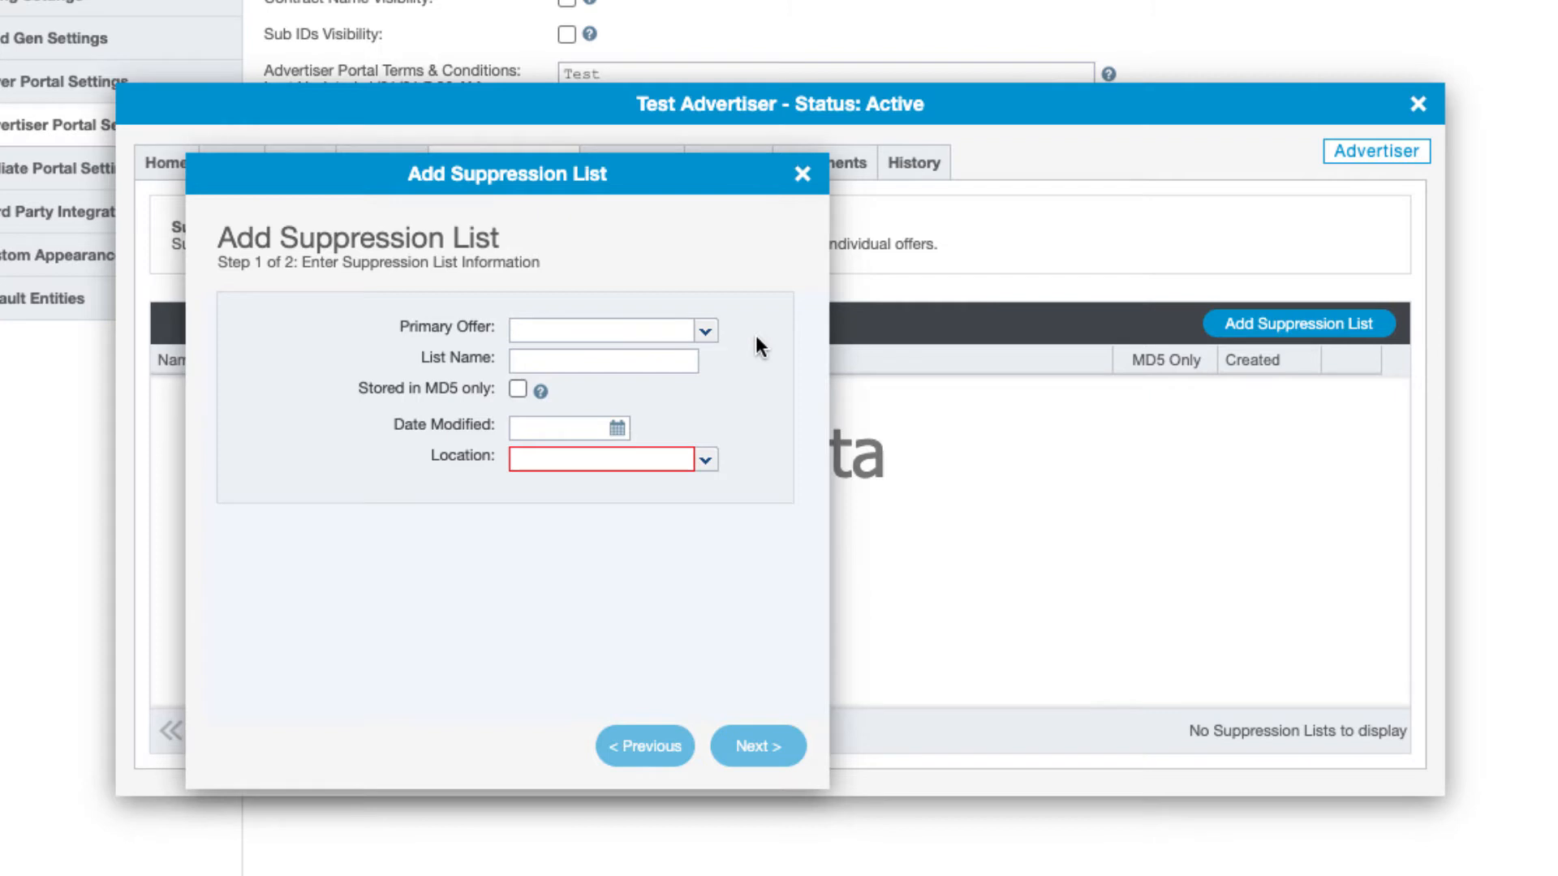
click(804, 175)
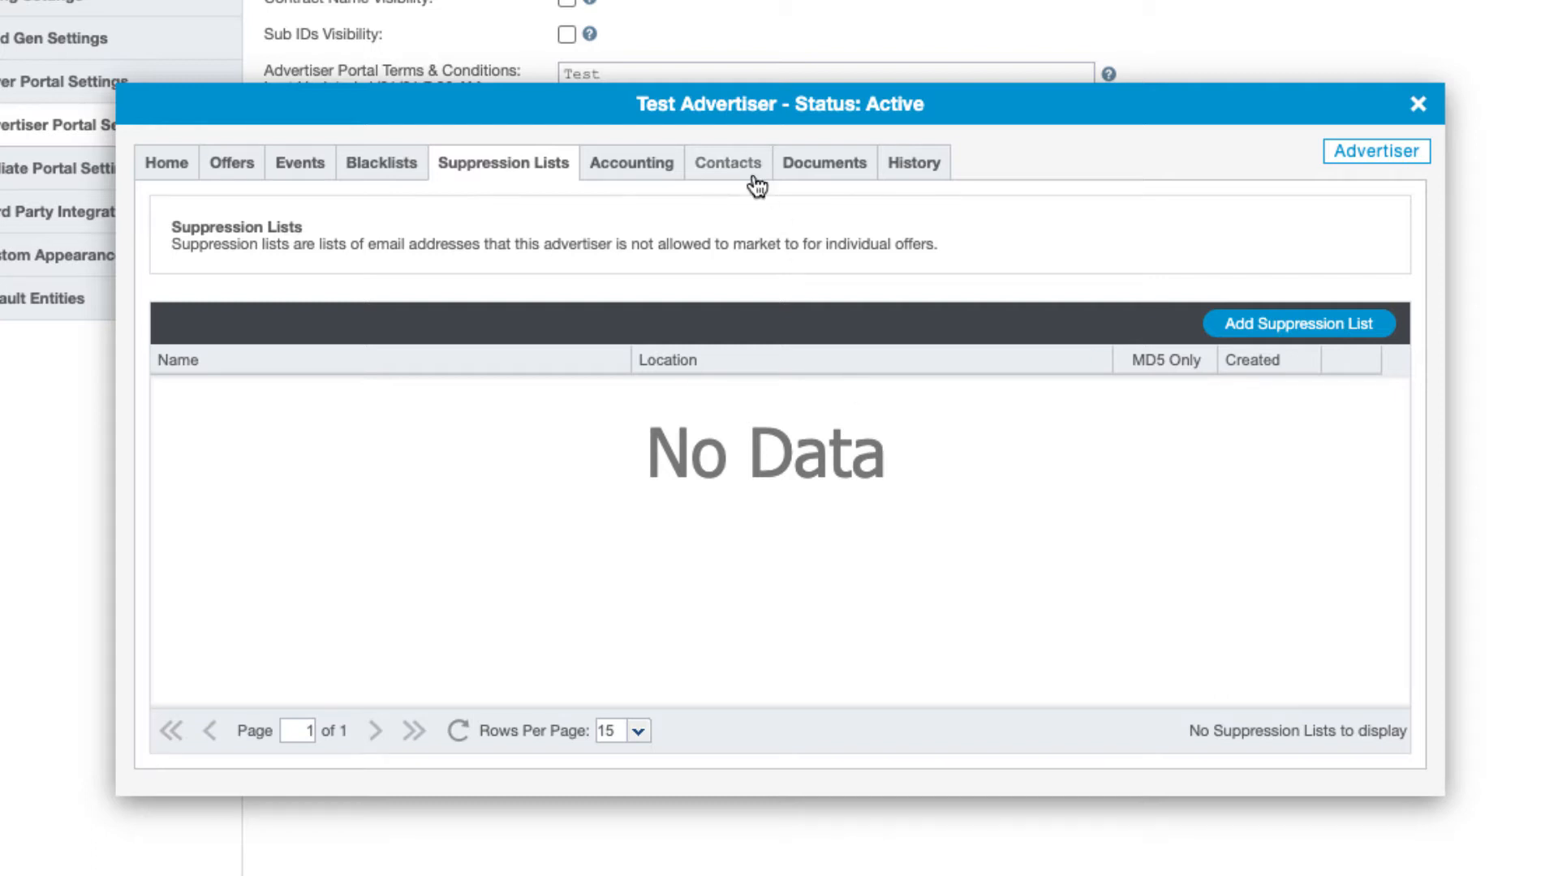
Show the Contacts tab, previewing the Add a New Contact form and closing it unsaved
click(724, 164)
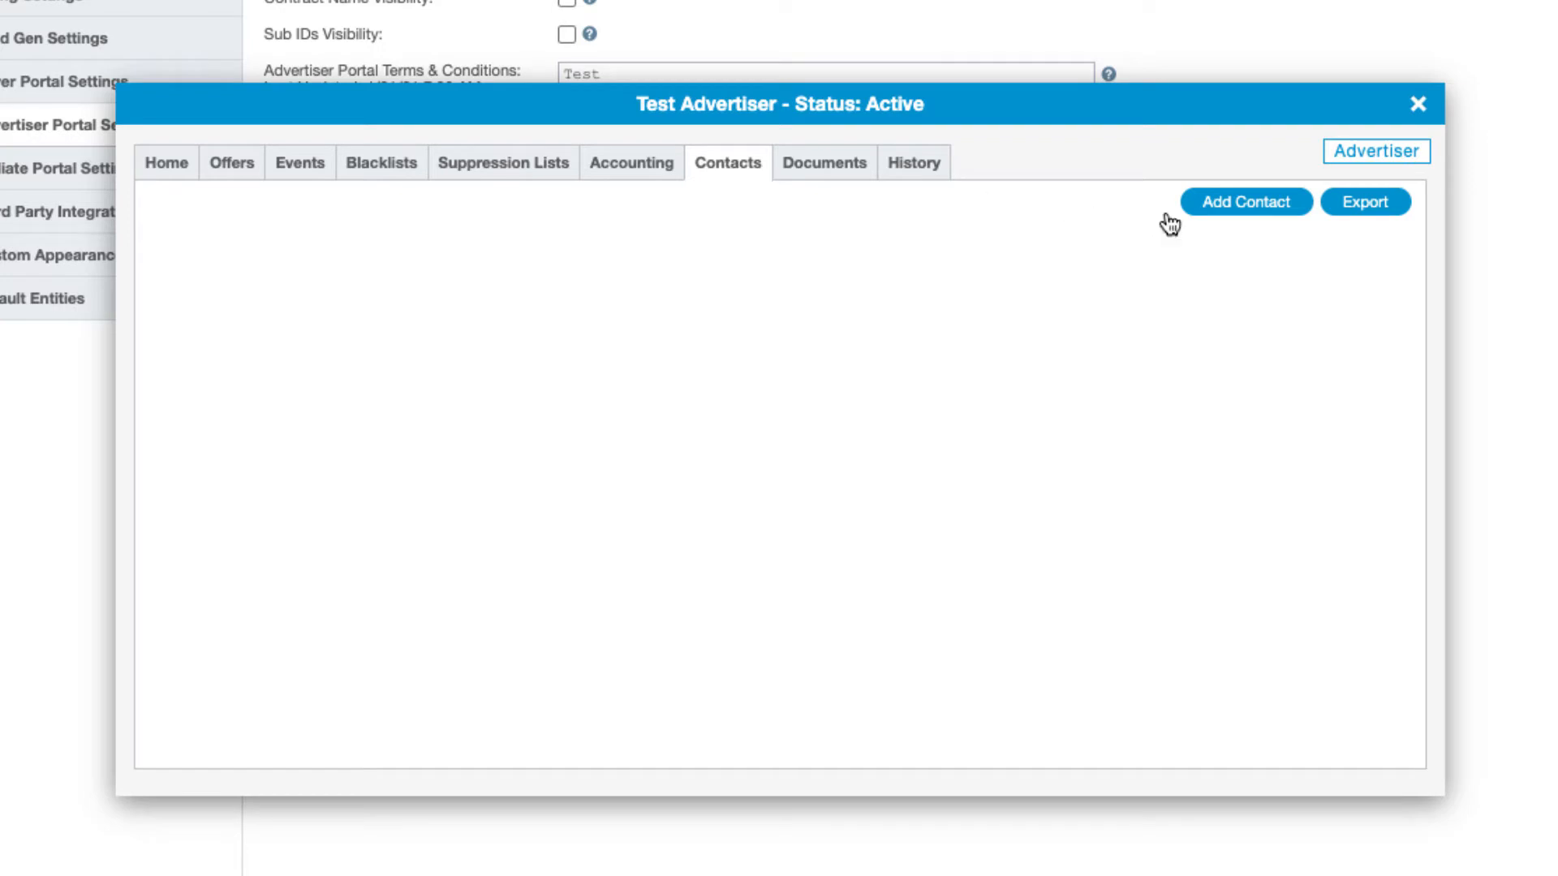
click(1261, 211)
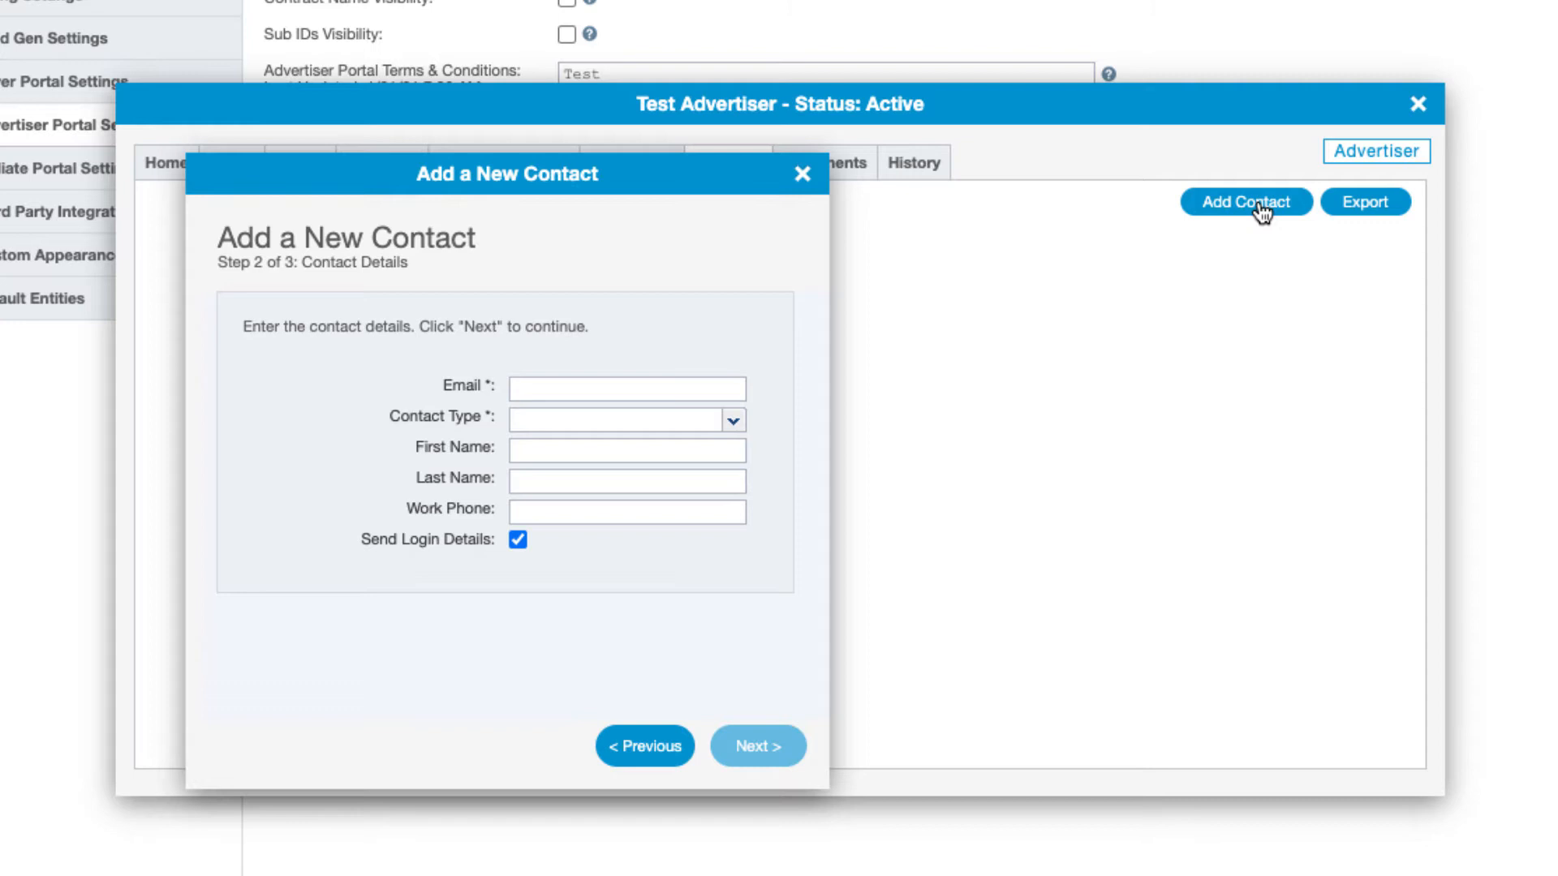
click(801, 173)
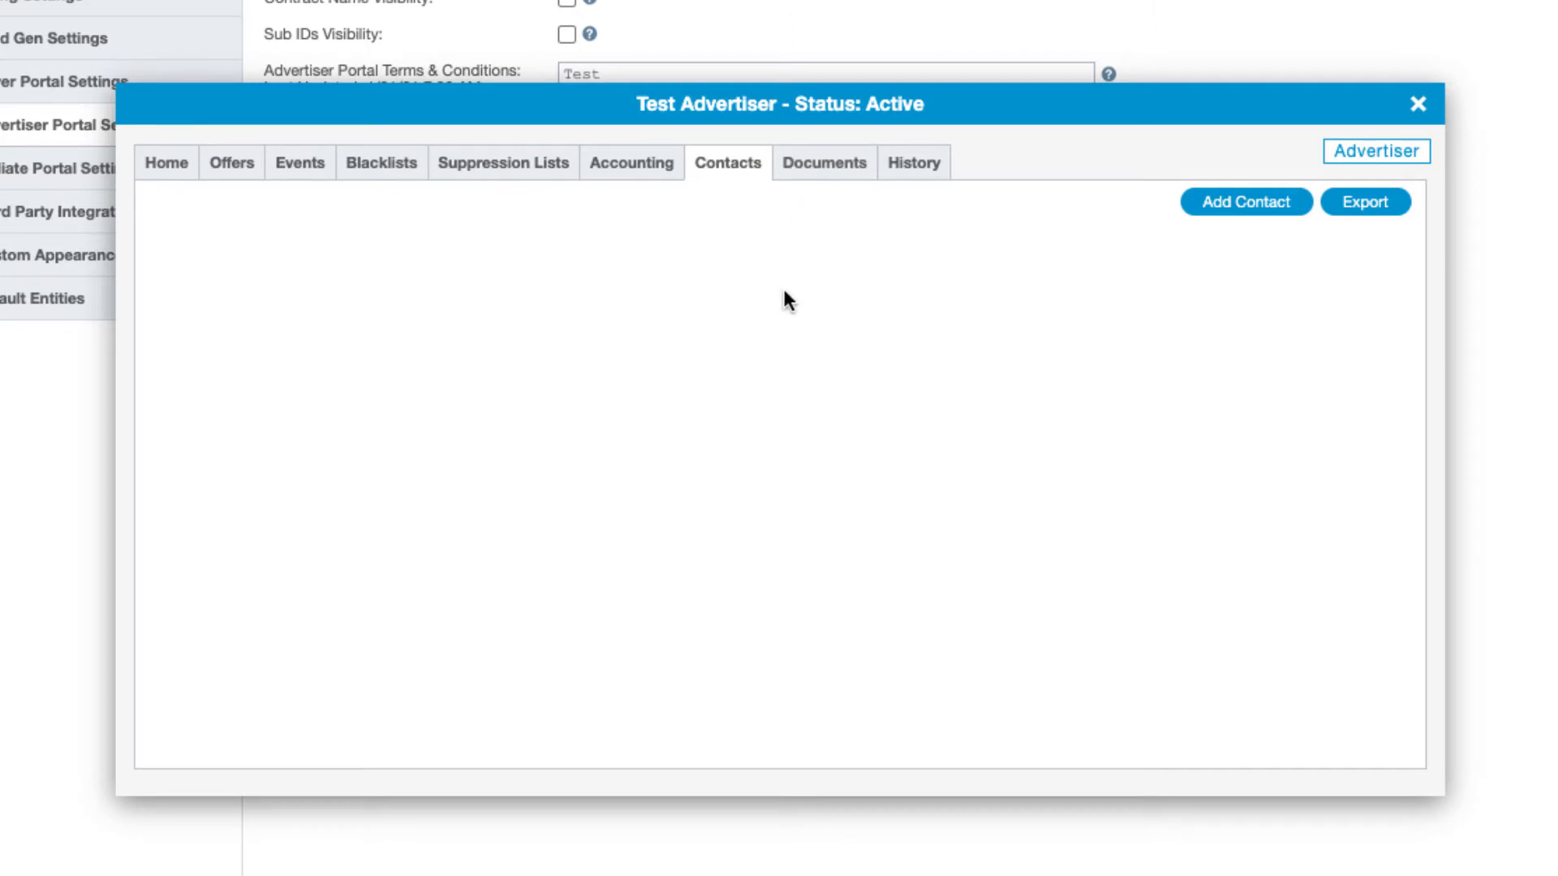
From the Home tab, log in as Test Advertiser to the portal dashboard showing $0.00 MTD and YTD
click(165, 166)
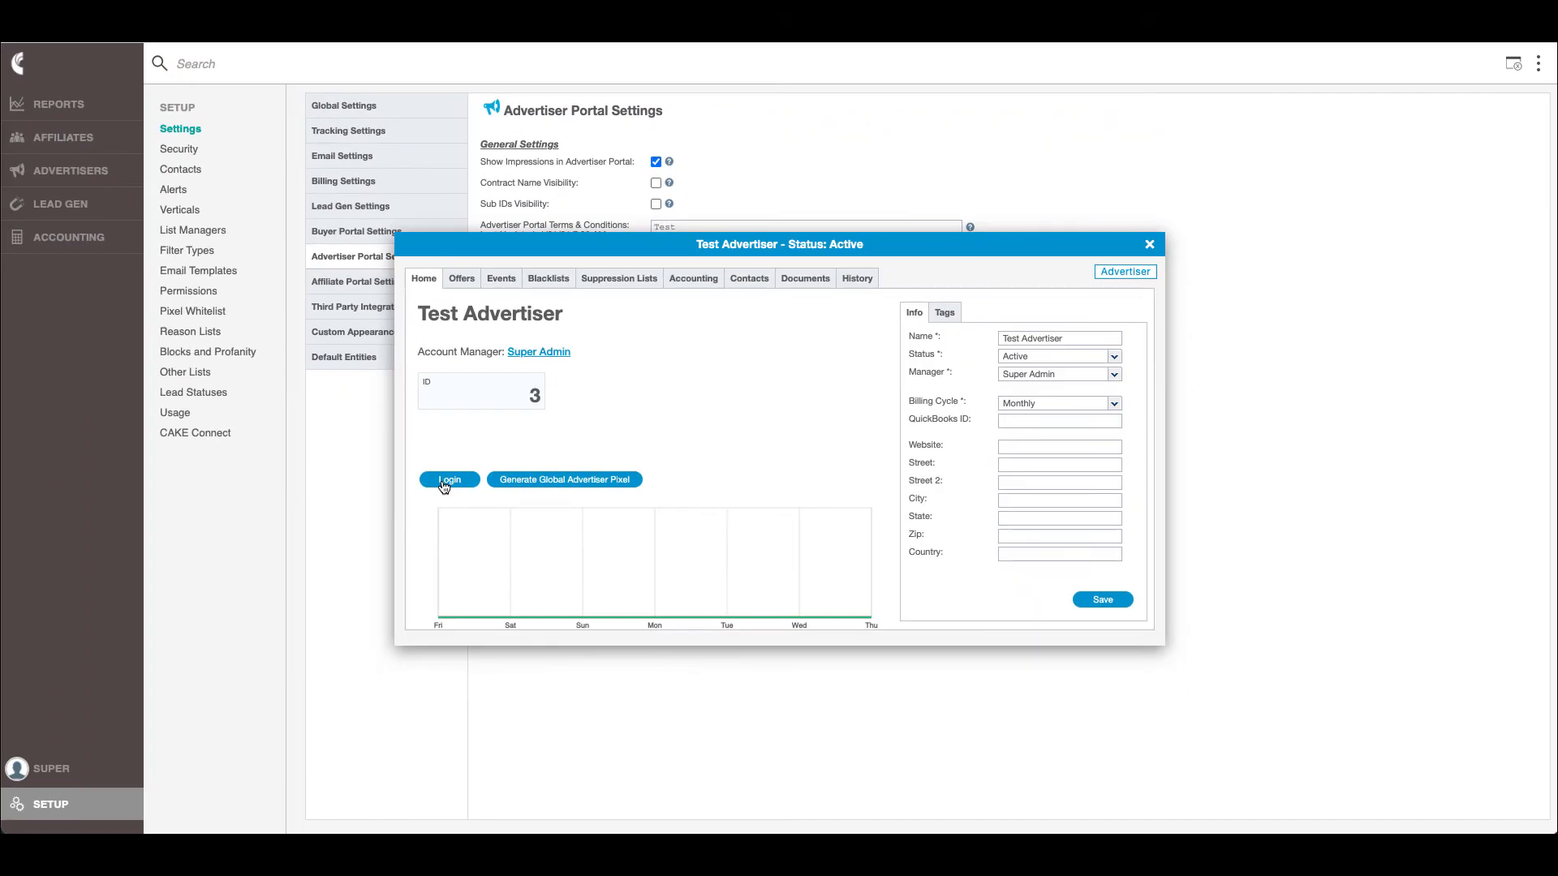
click(449, 480)
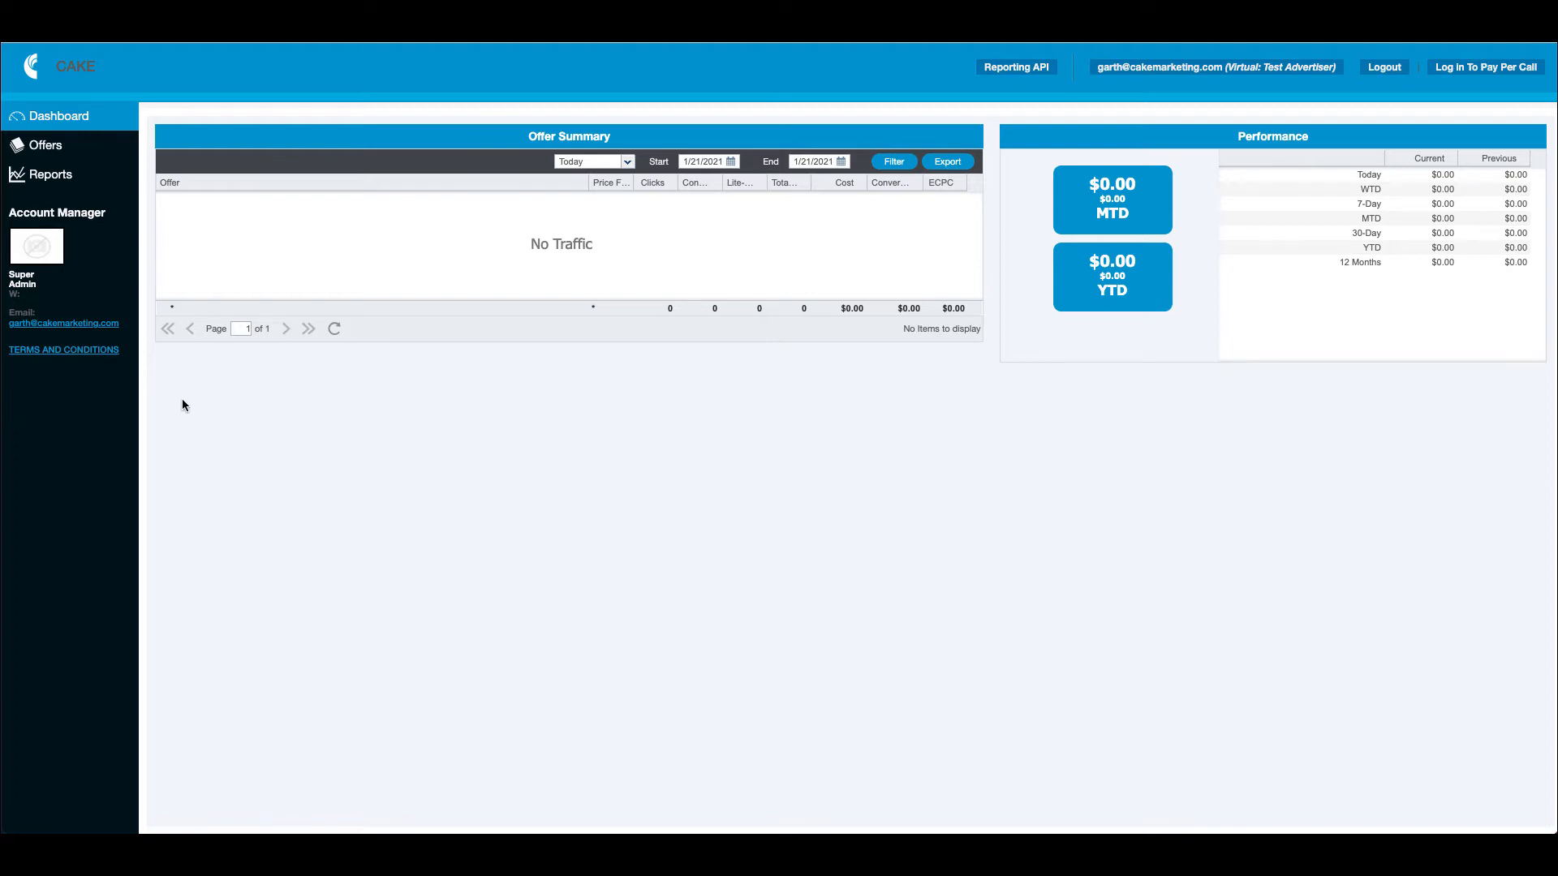
click(54, 351)
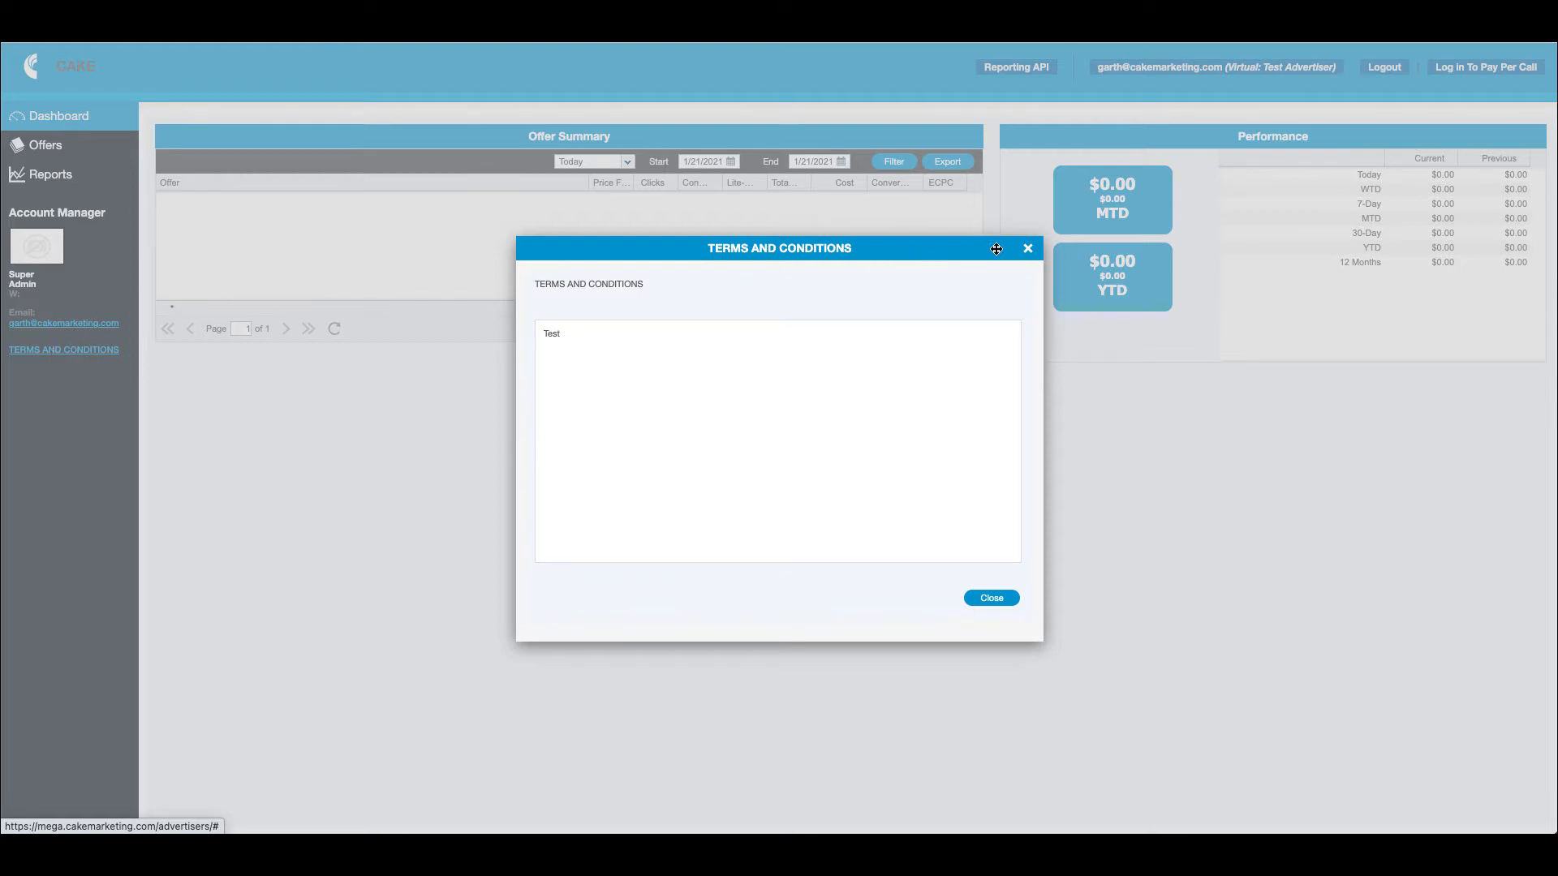
click(1028, 251)
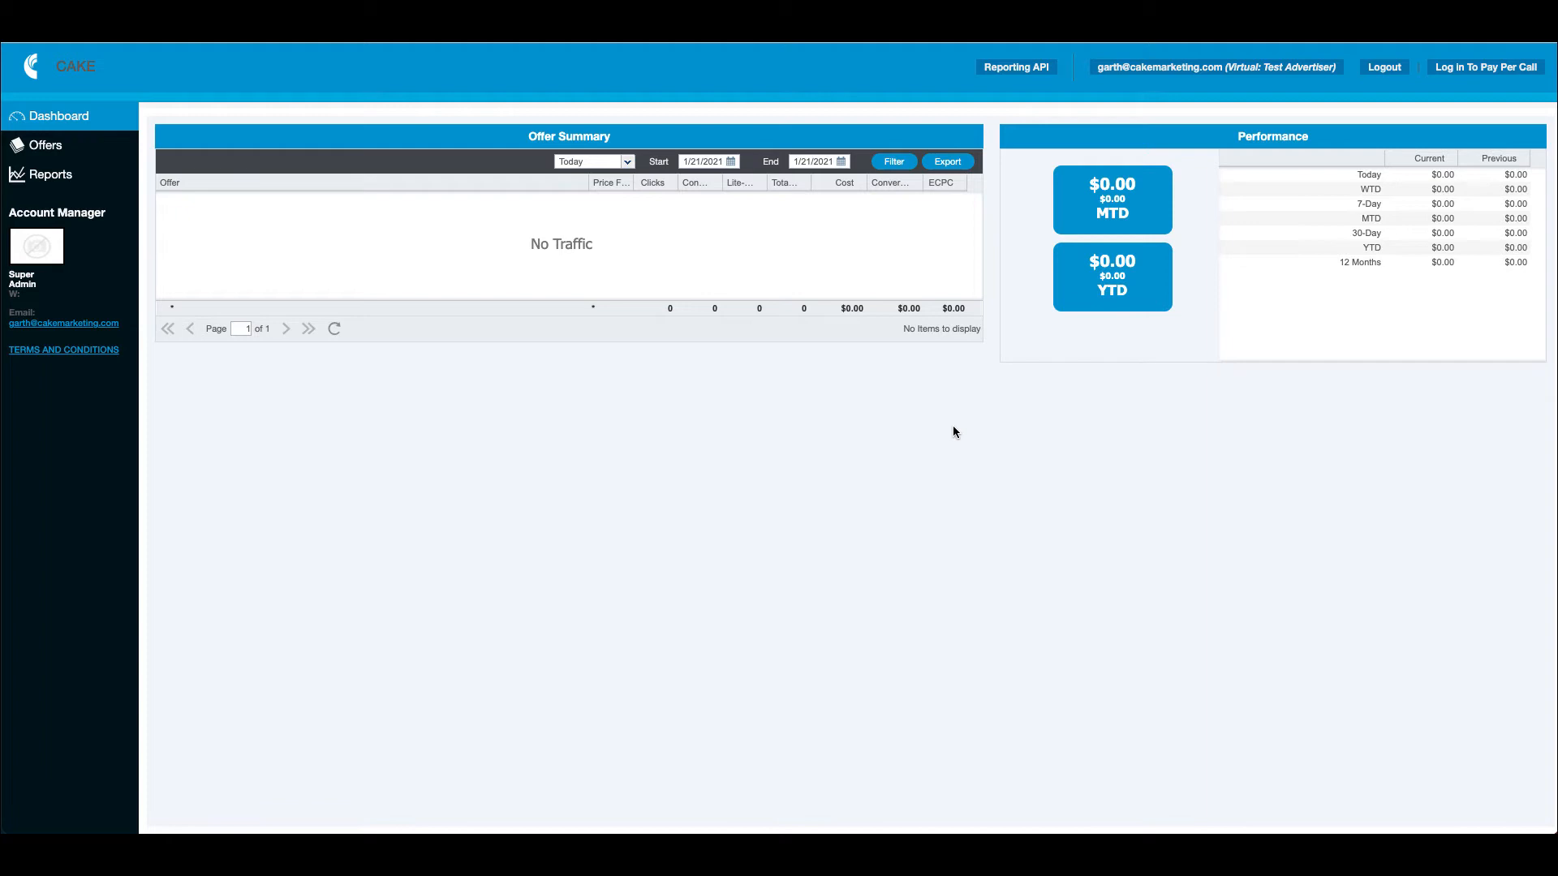
Display the Reporting API dialog with the advertiser ID, API key and Offers, Reports and Track WSDL links
click(61, 146)
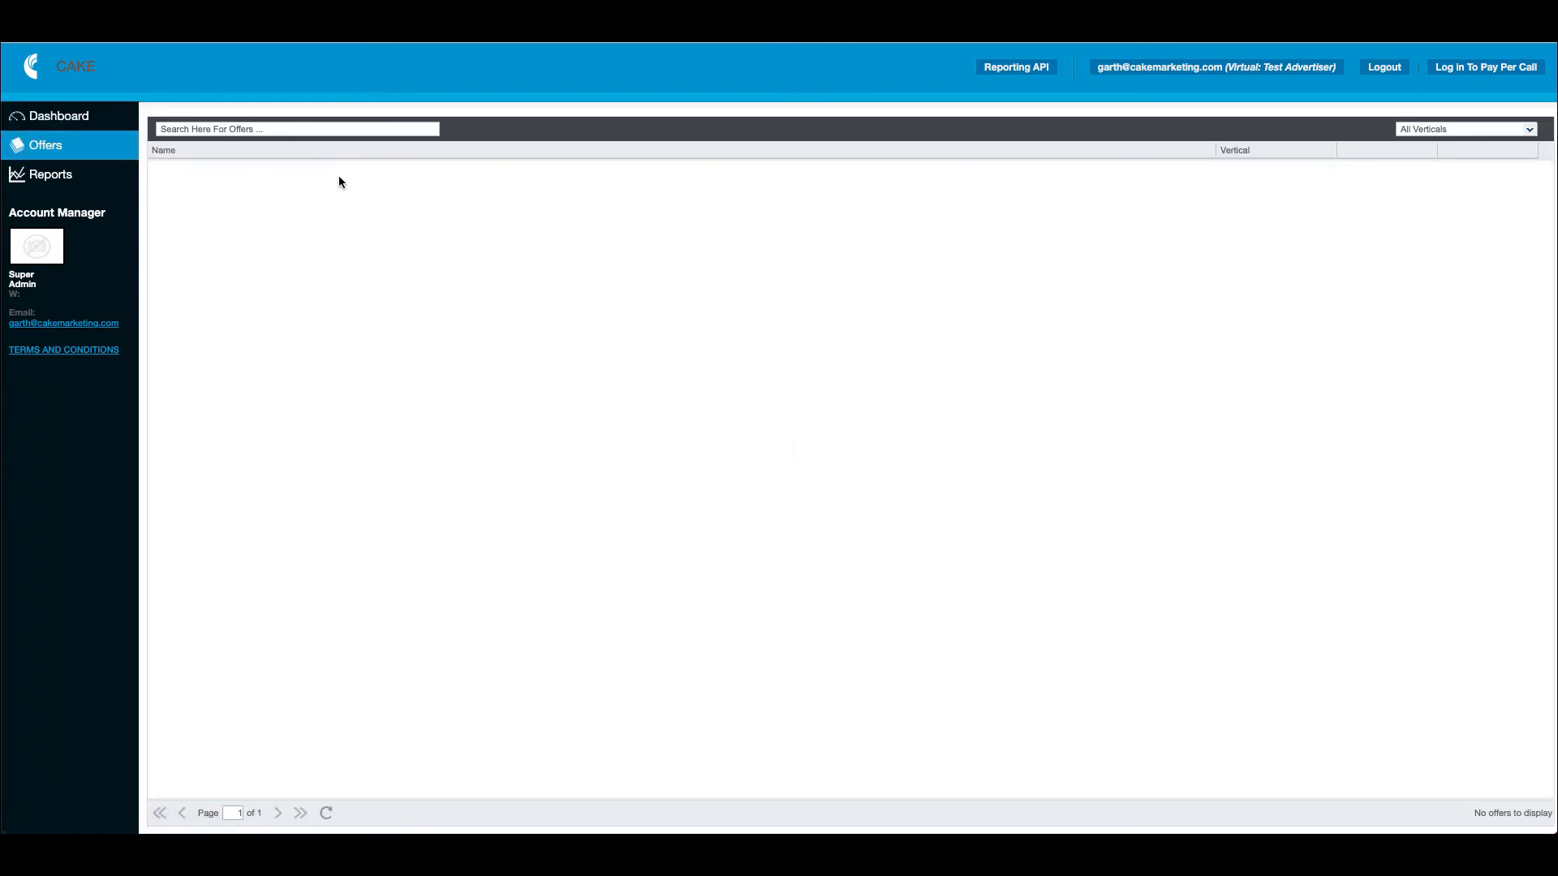
click(61, 118)
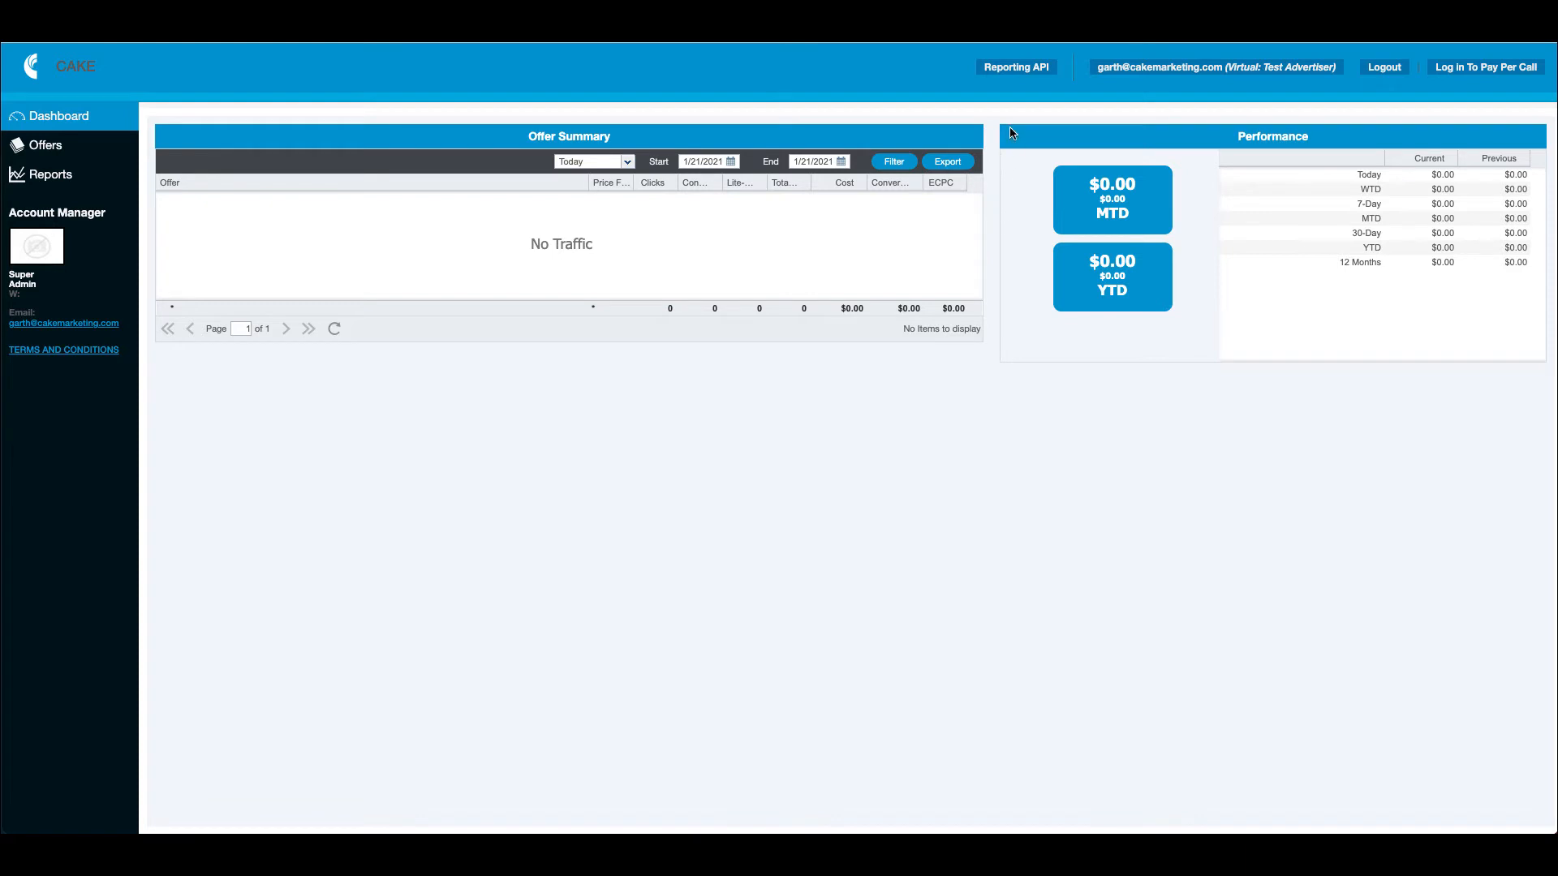
click(1017, 71)
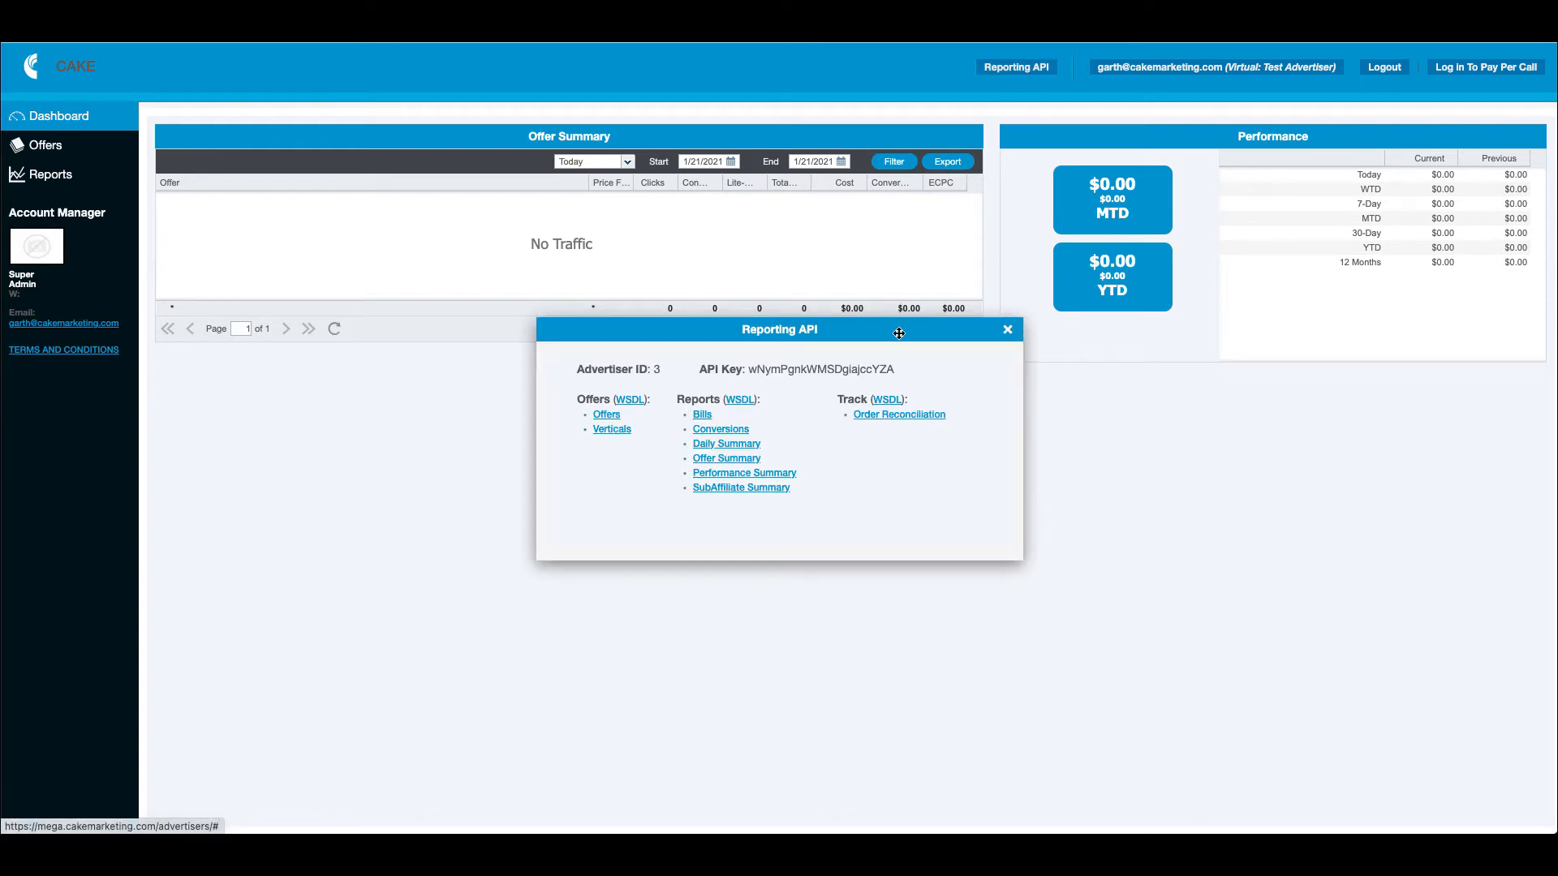
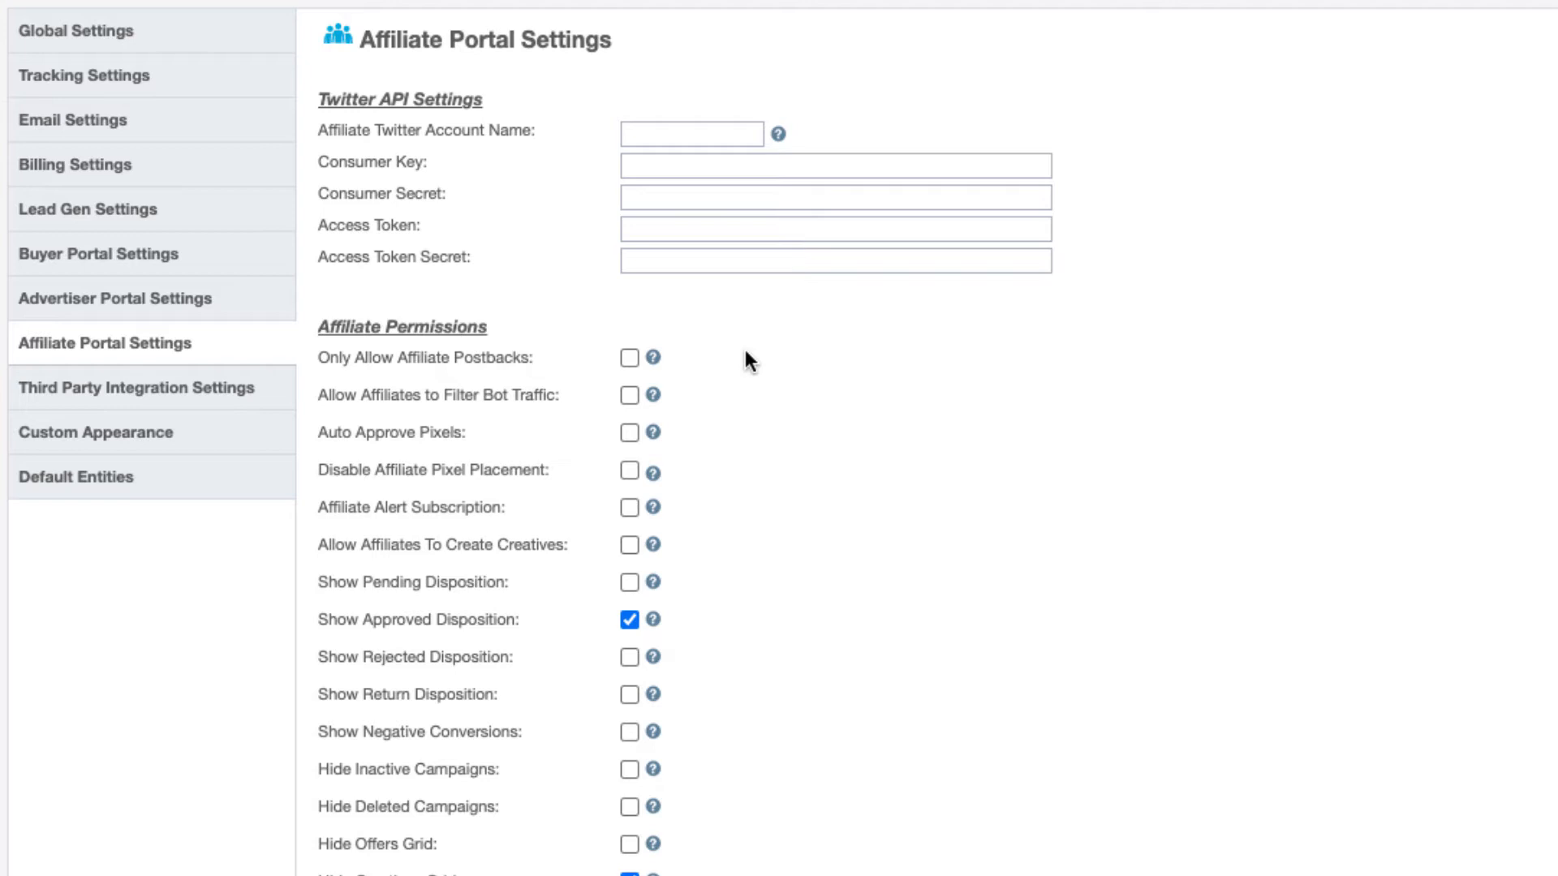
scroll(756, 347, down, 6)
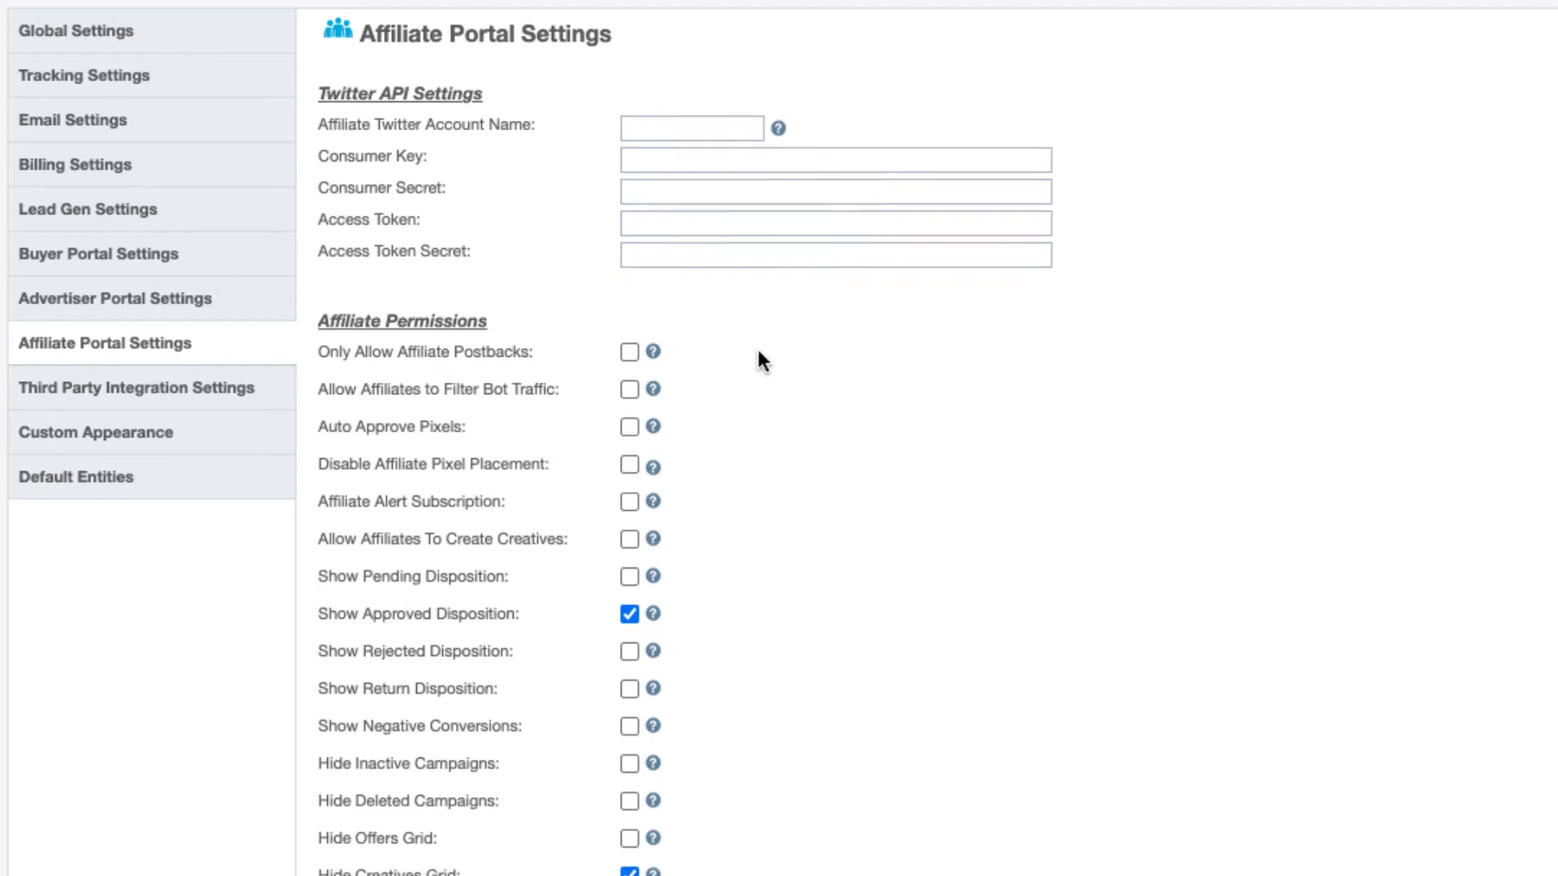
scroll(1540, 349, down, 5)
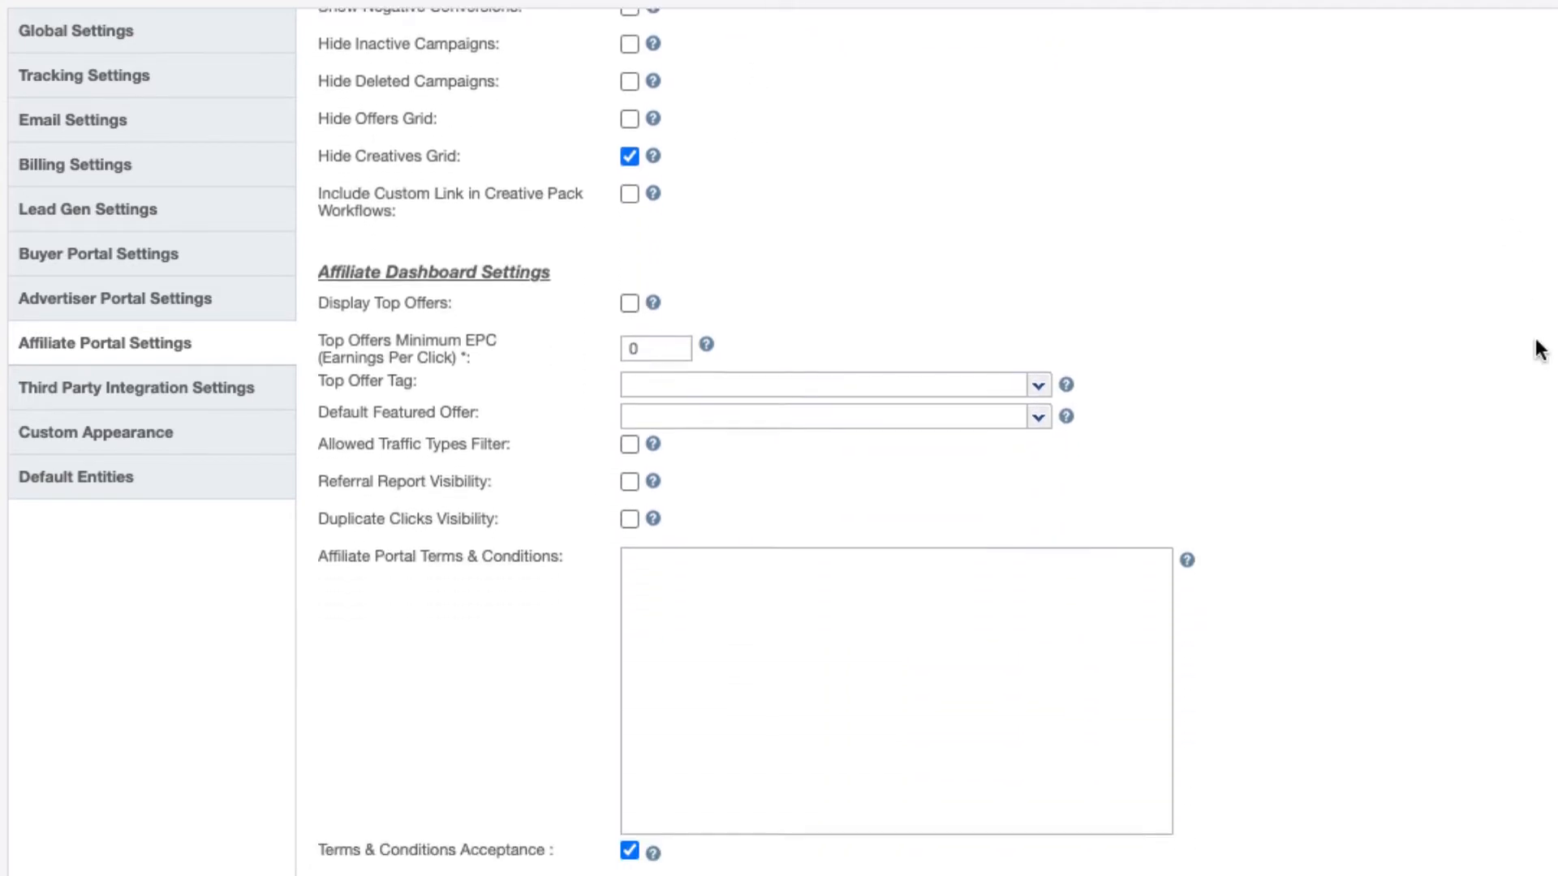
scroll(1540, 348, down, 1)
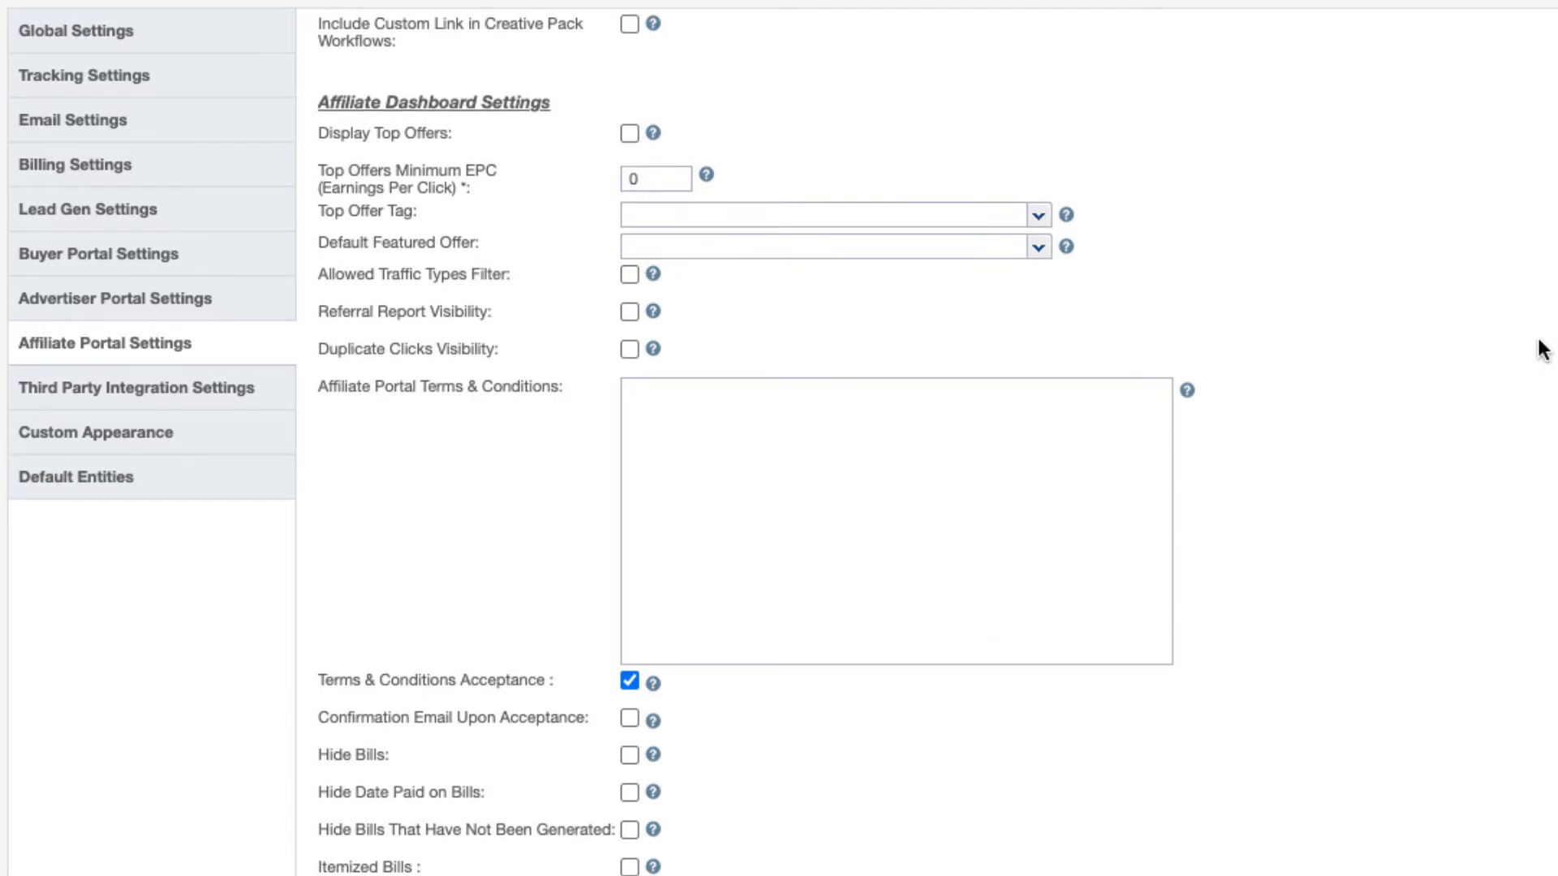
scroll(1541, 349, down, 2)
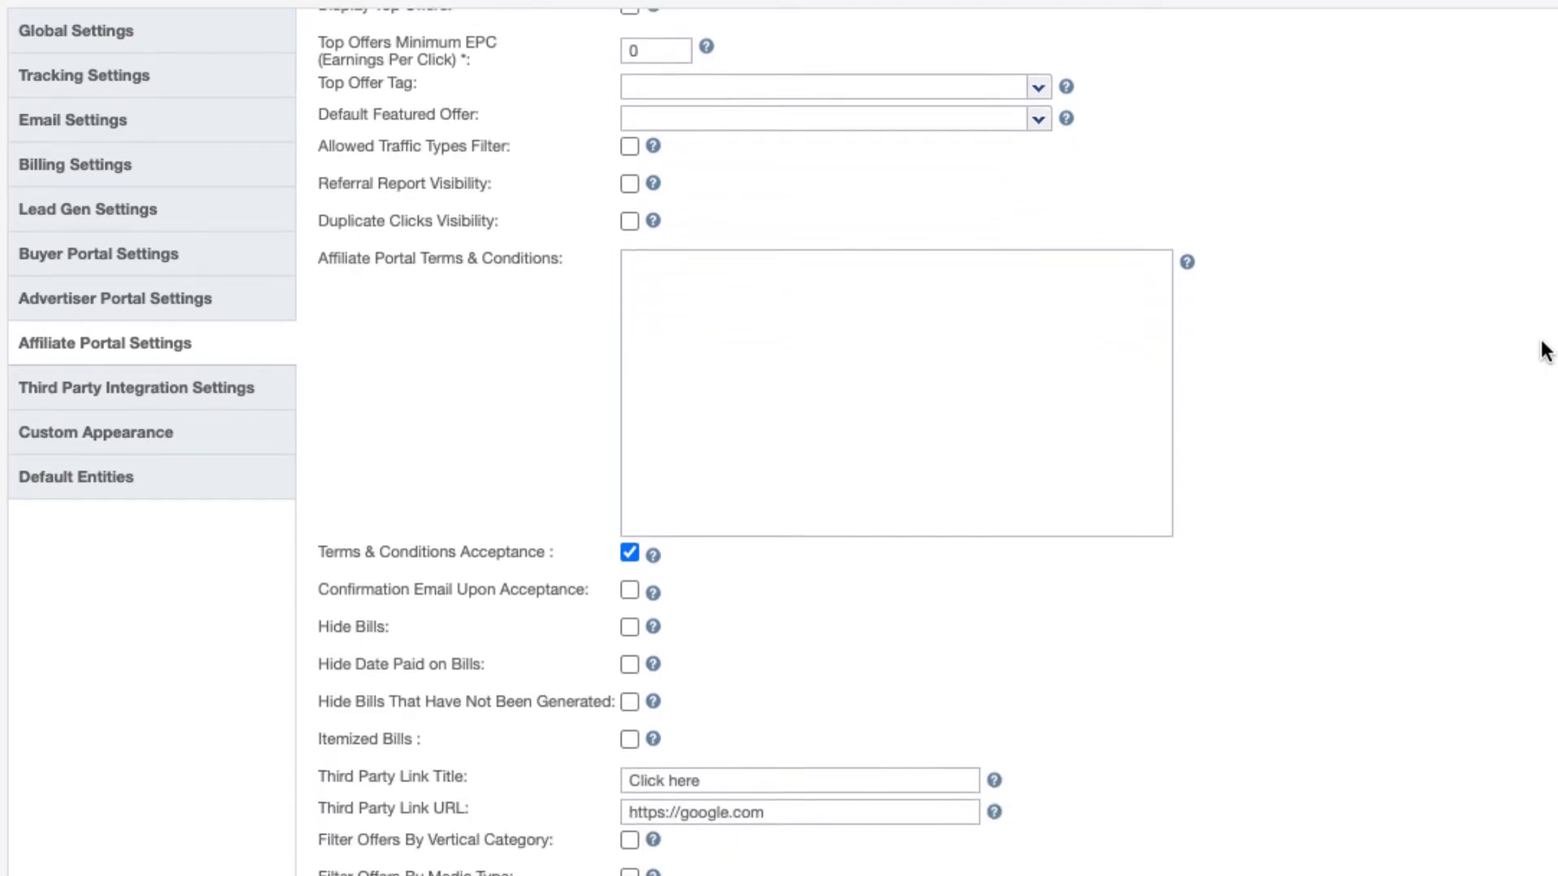
scroll(1540, 350, down, 1)
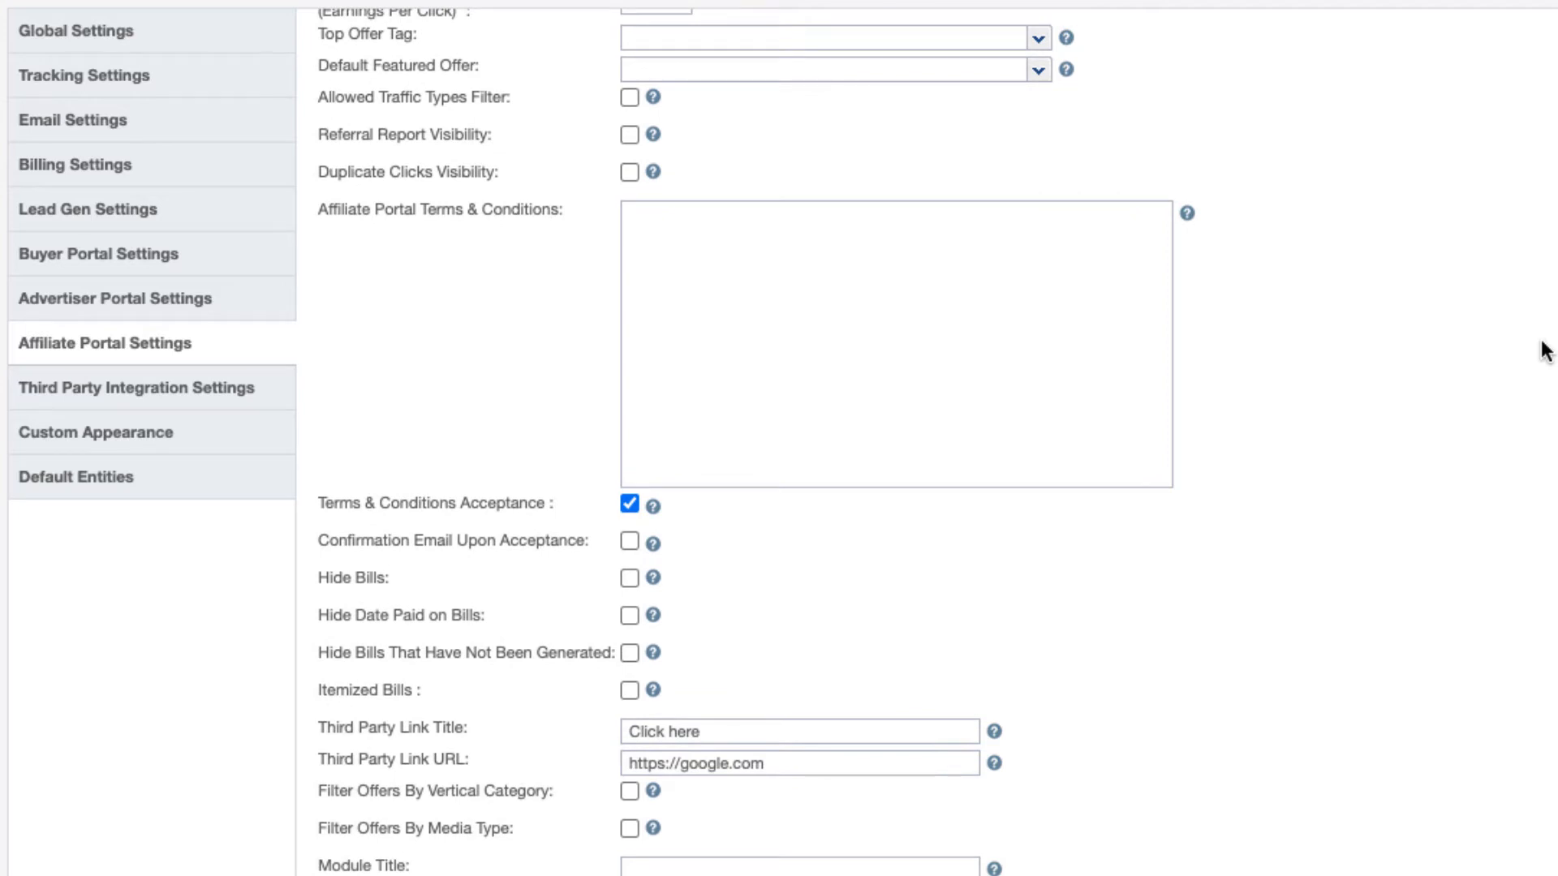
scroll(1541, 350, down, 1)
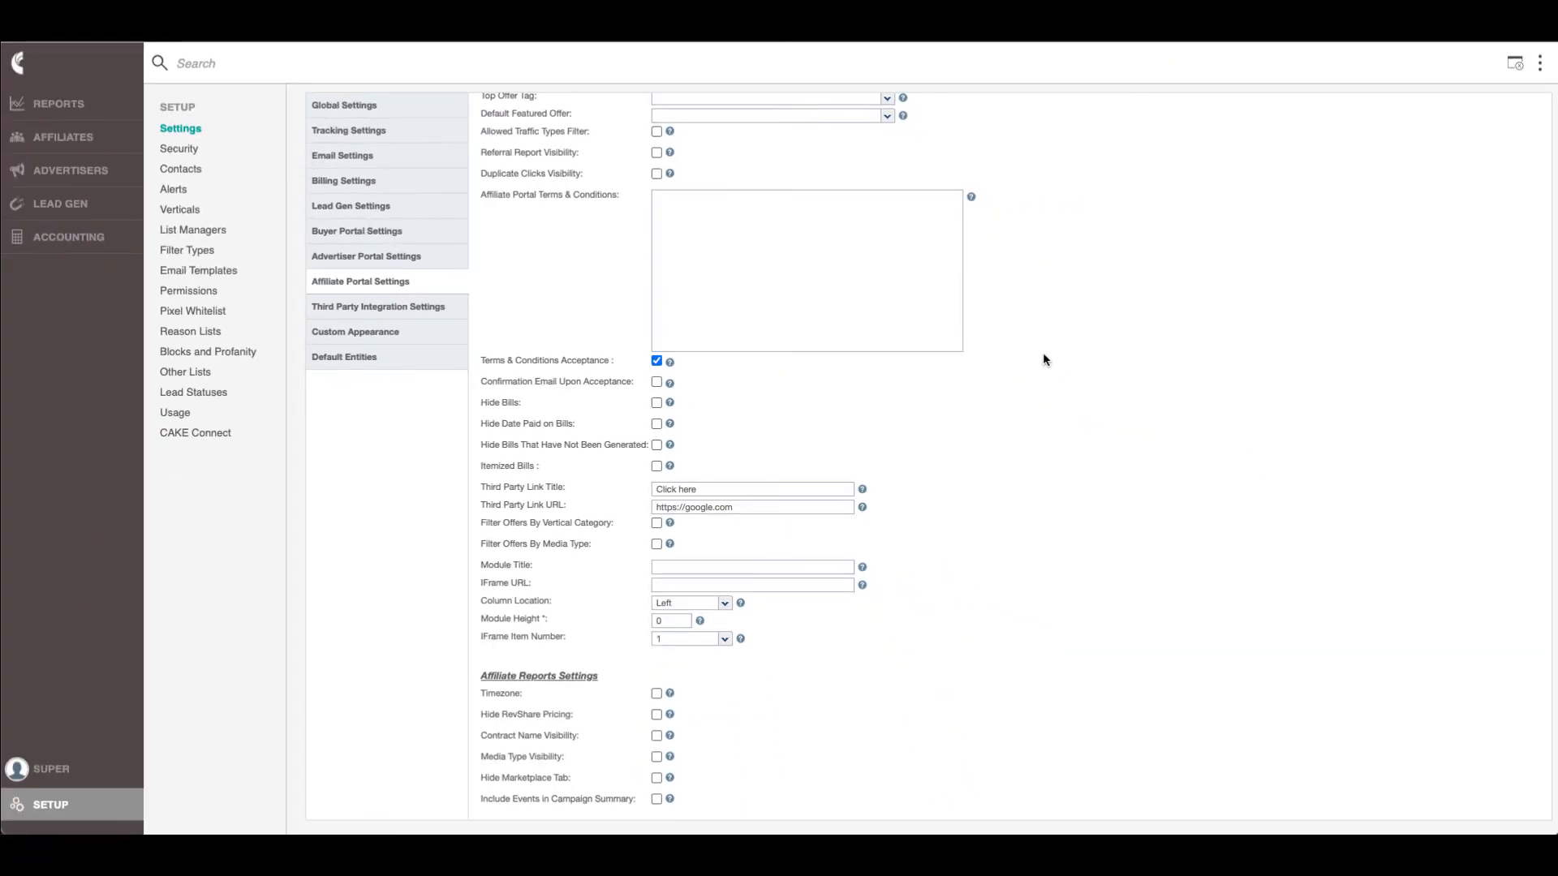
Add a new affiliate named 'Test Affiliate 123' and finish creating it, opening its Active card (ID 4)
click(1537, 59)
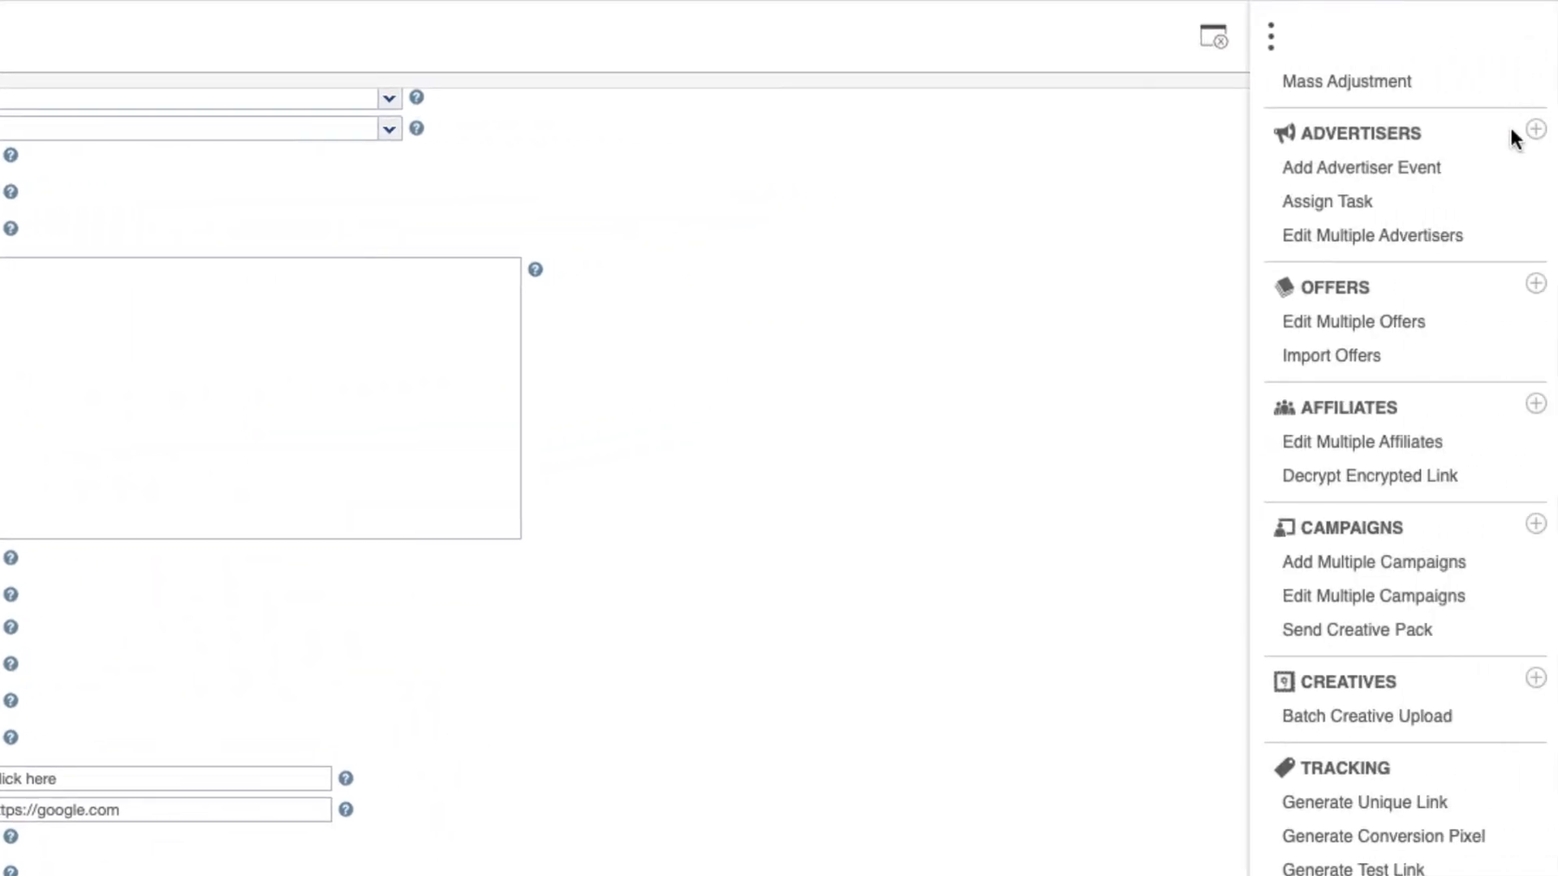
click(1536, 406)
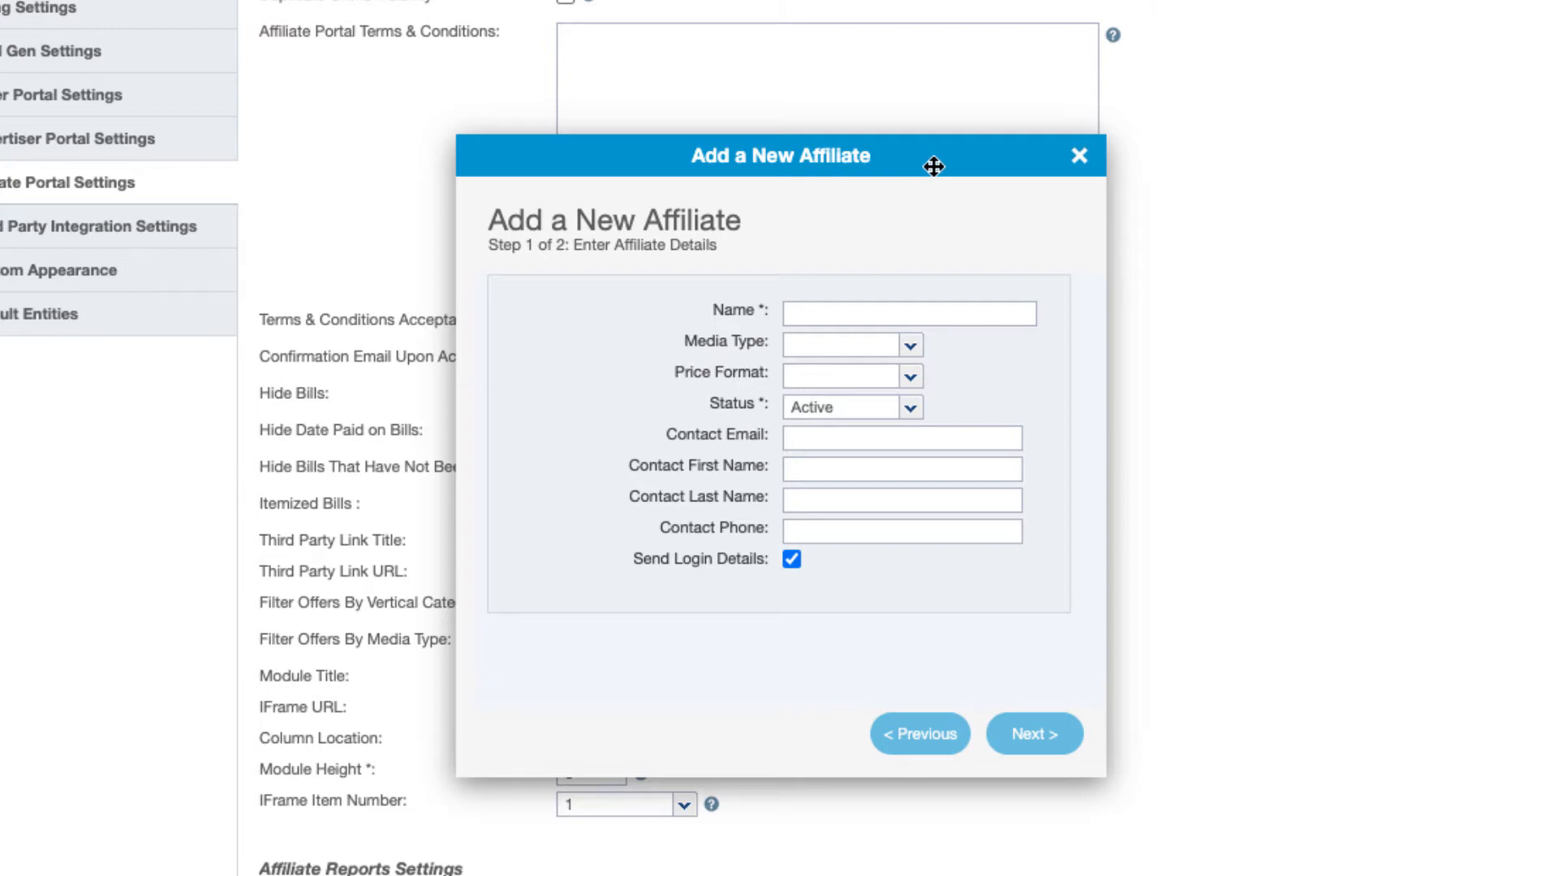
click(893, 312)
text(Test)
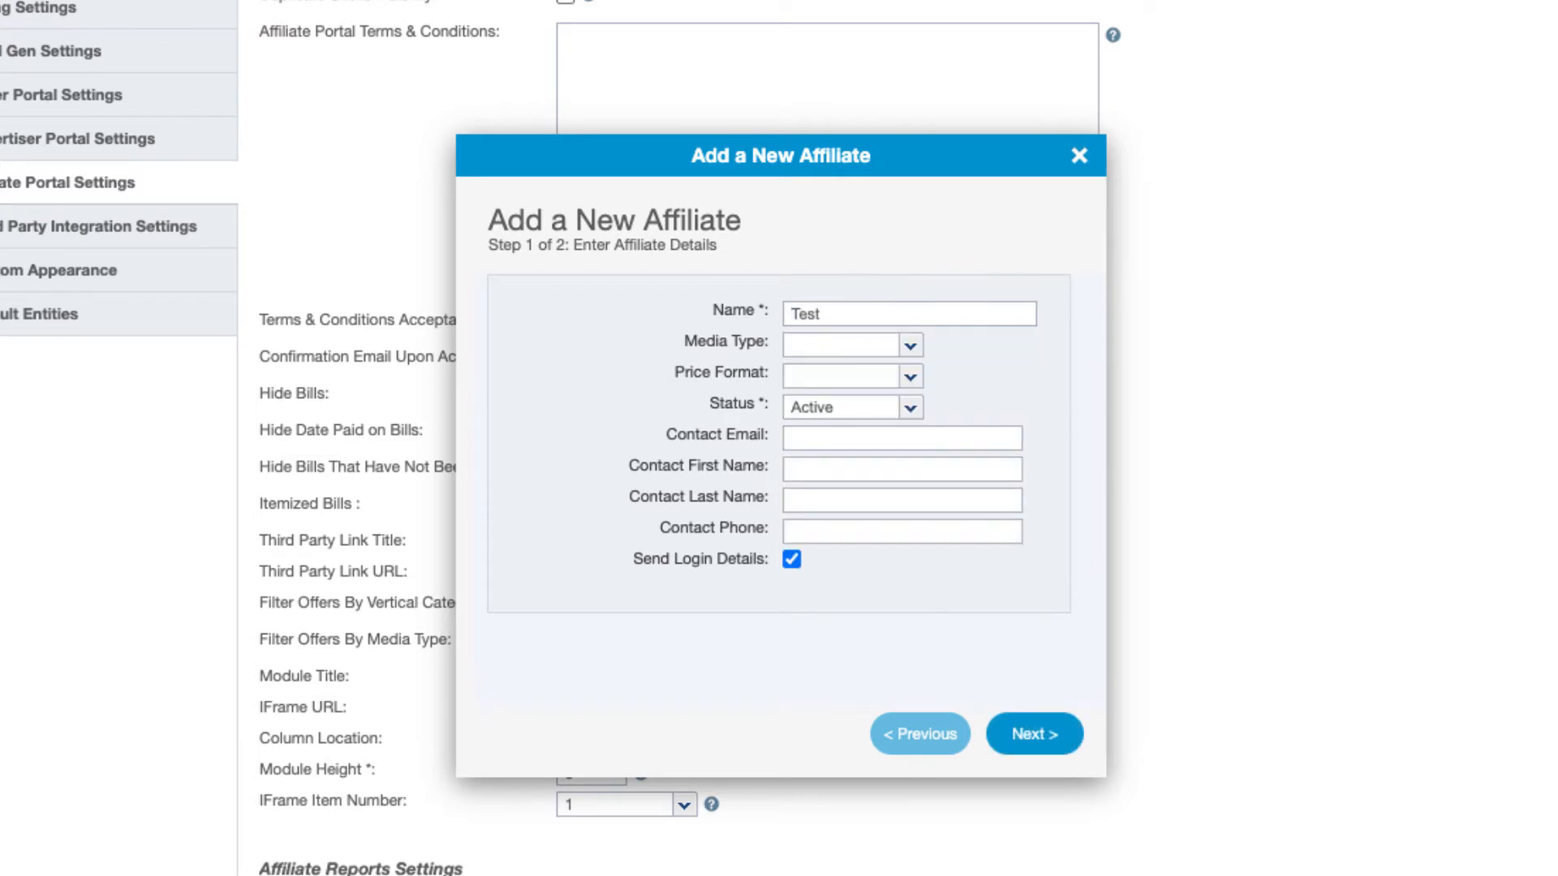
text( Affiliate 1234)
key(BackSpace)
click(1030, 730)
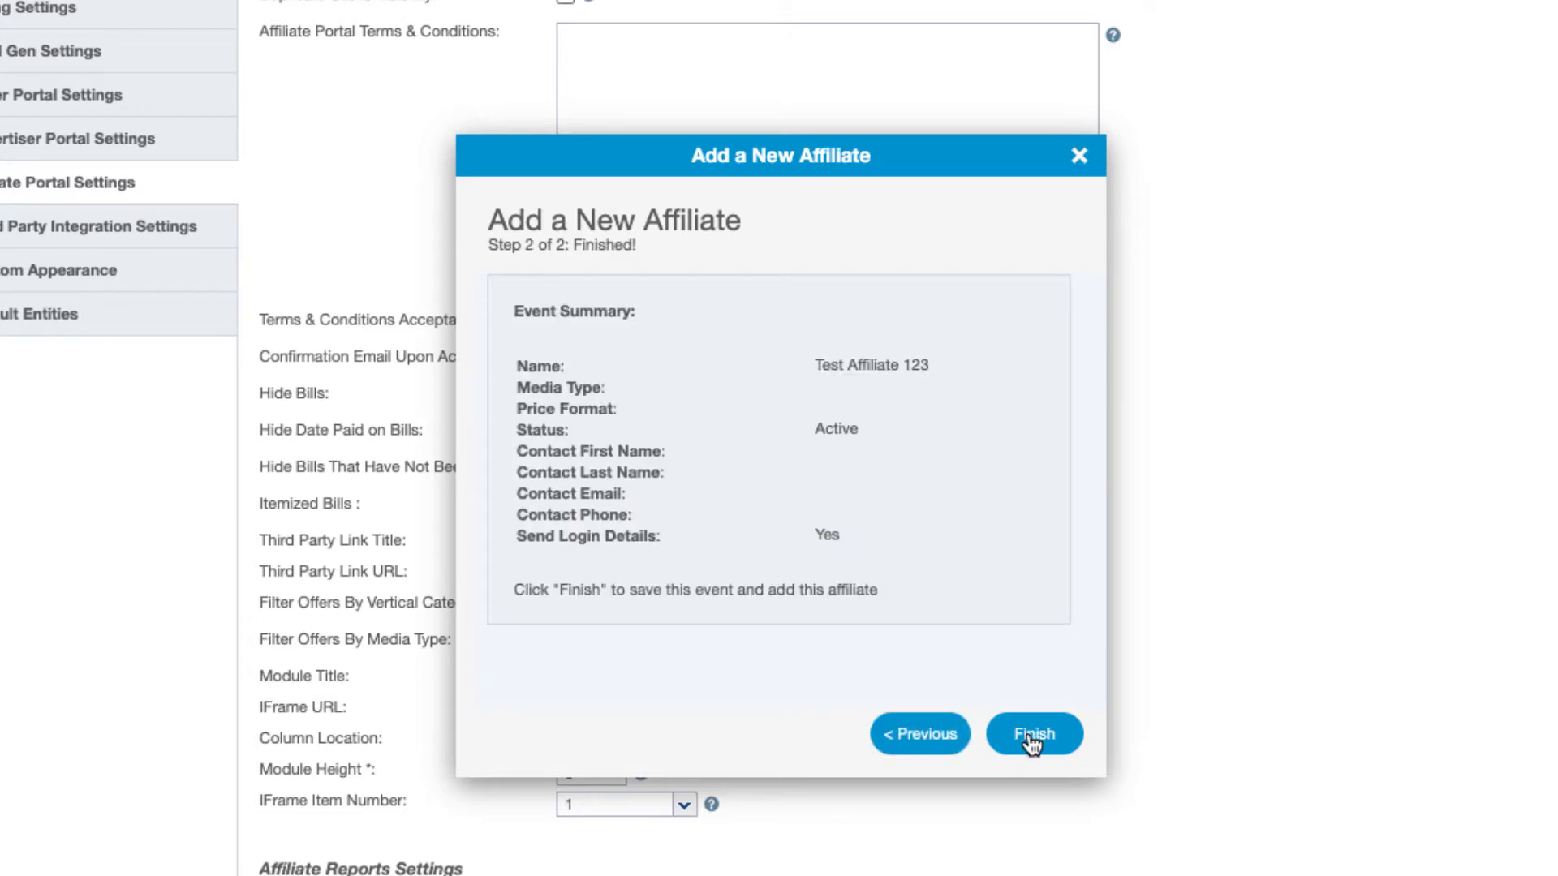
click(1031, 733)
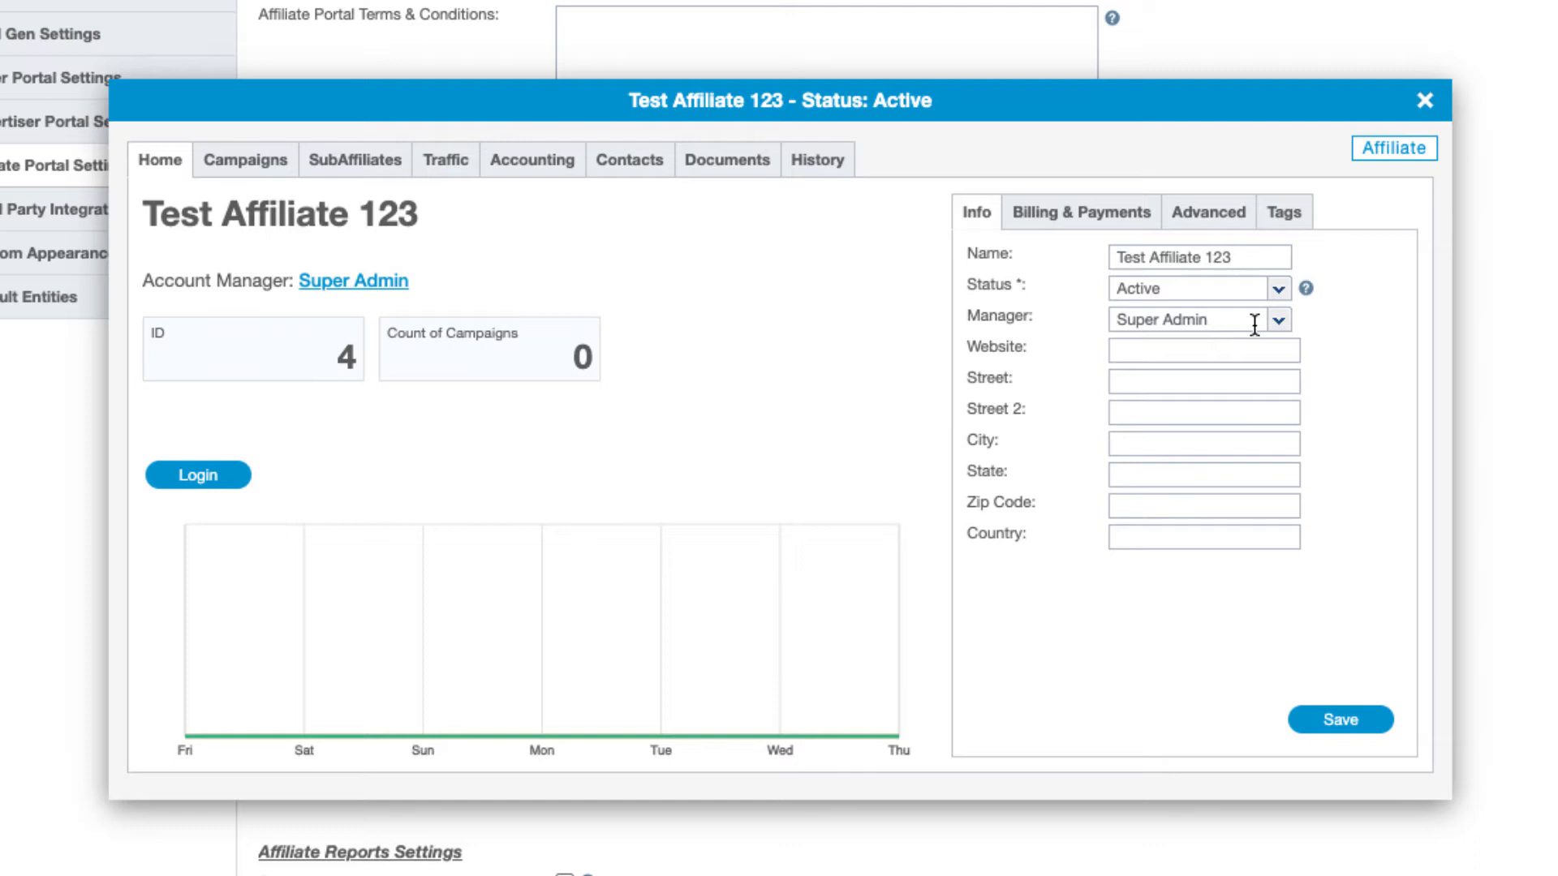
Review Test Affiliate 123's Billing & Payments details, then its empty Campaigns list
click(1090, 214)
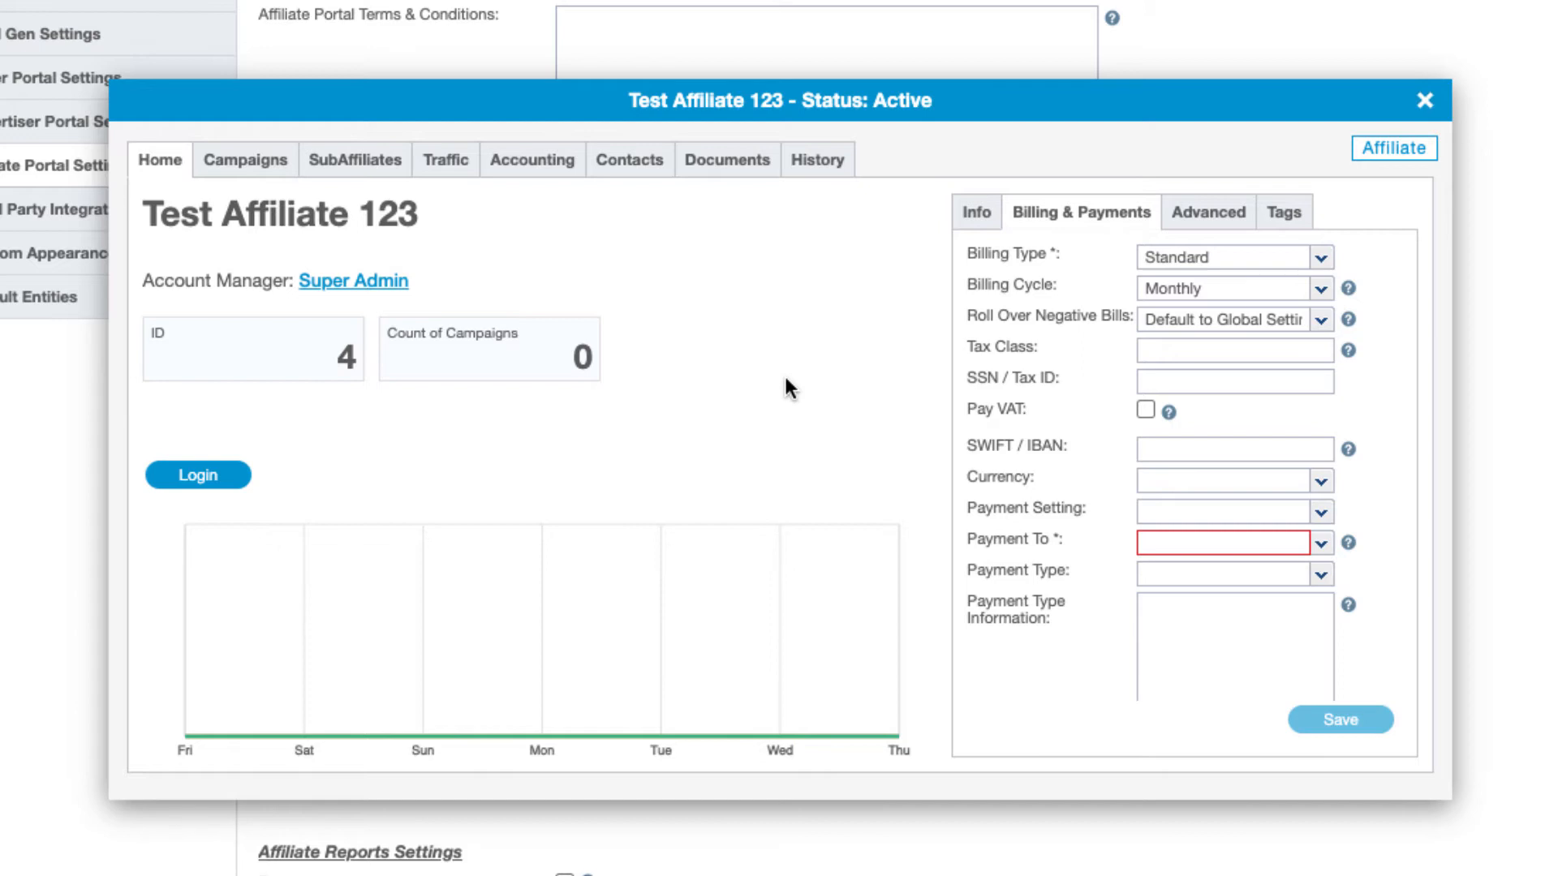
click(252, 165)
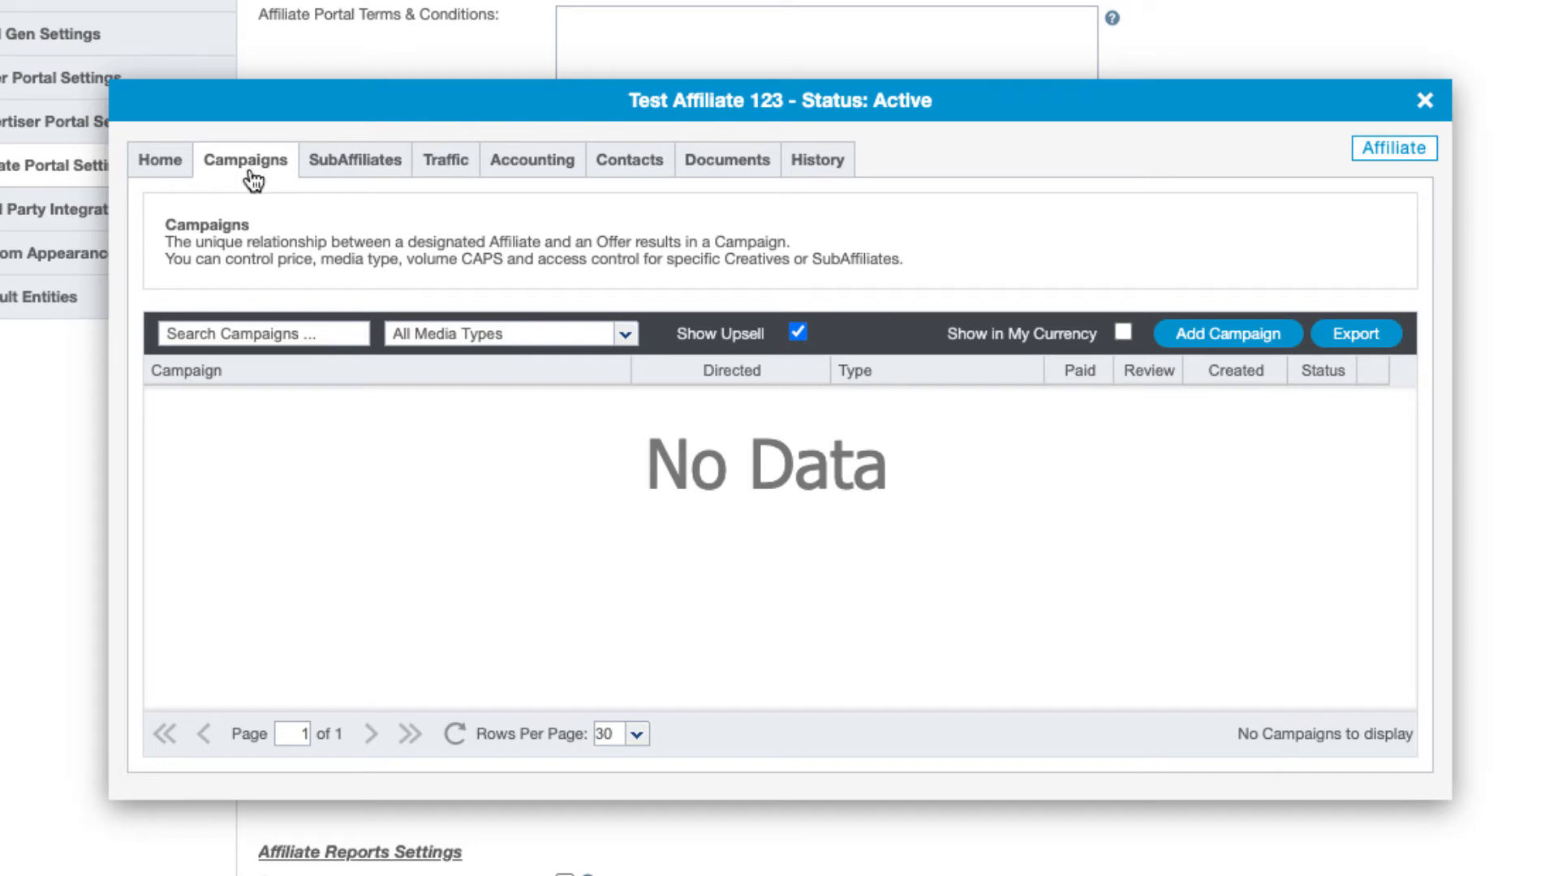
View the SubAffiliates list, then Traffic Types allowing all formats, media types, categories and countries
click(359, 162)
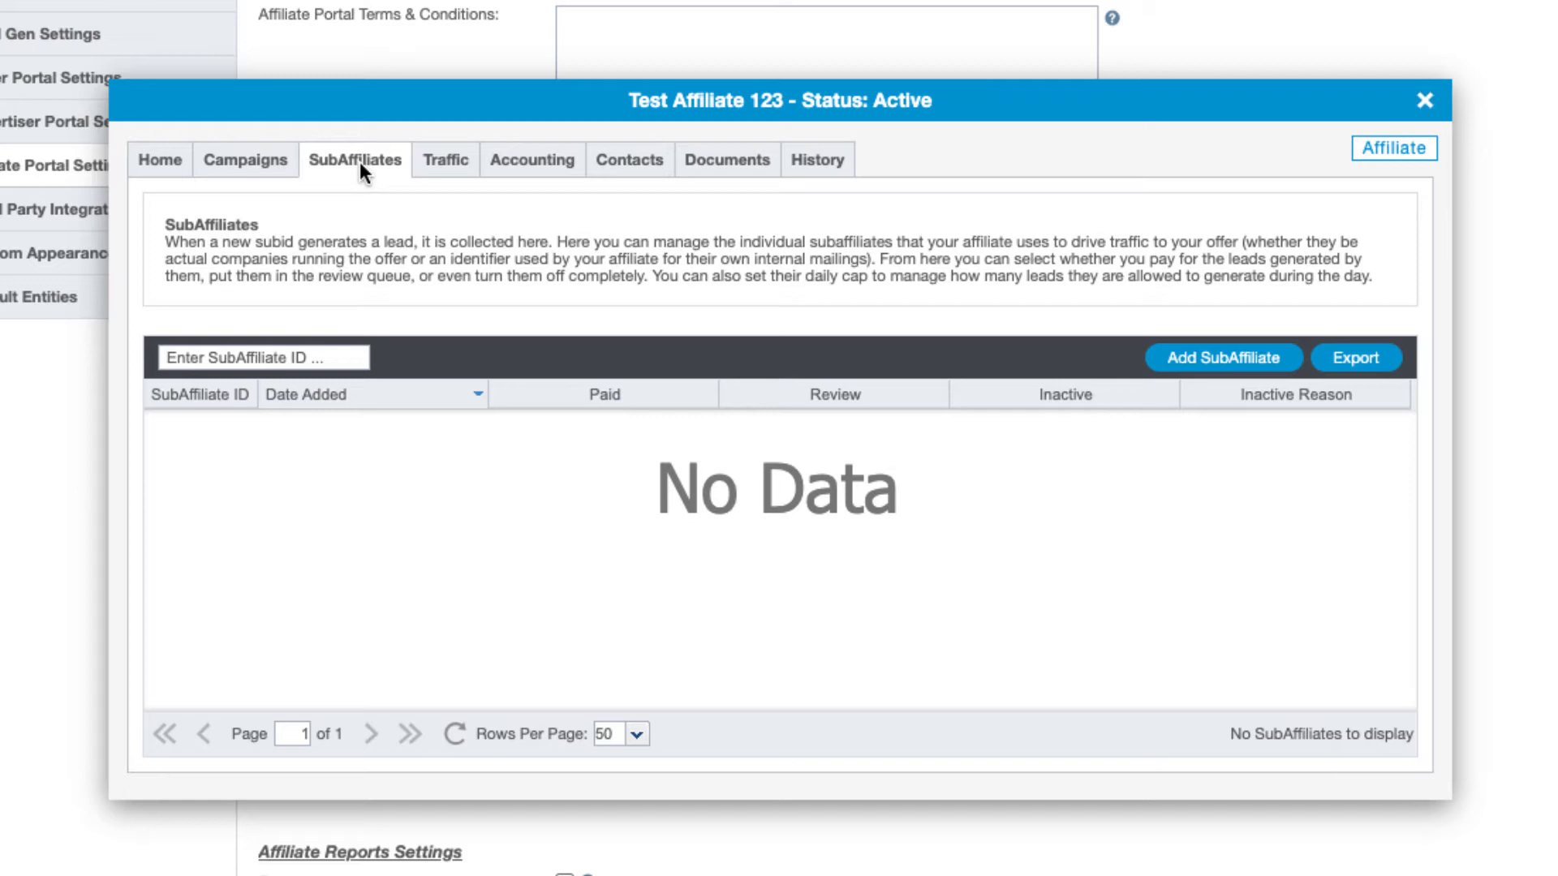
click(443, 157)
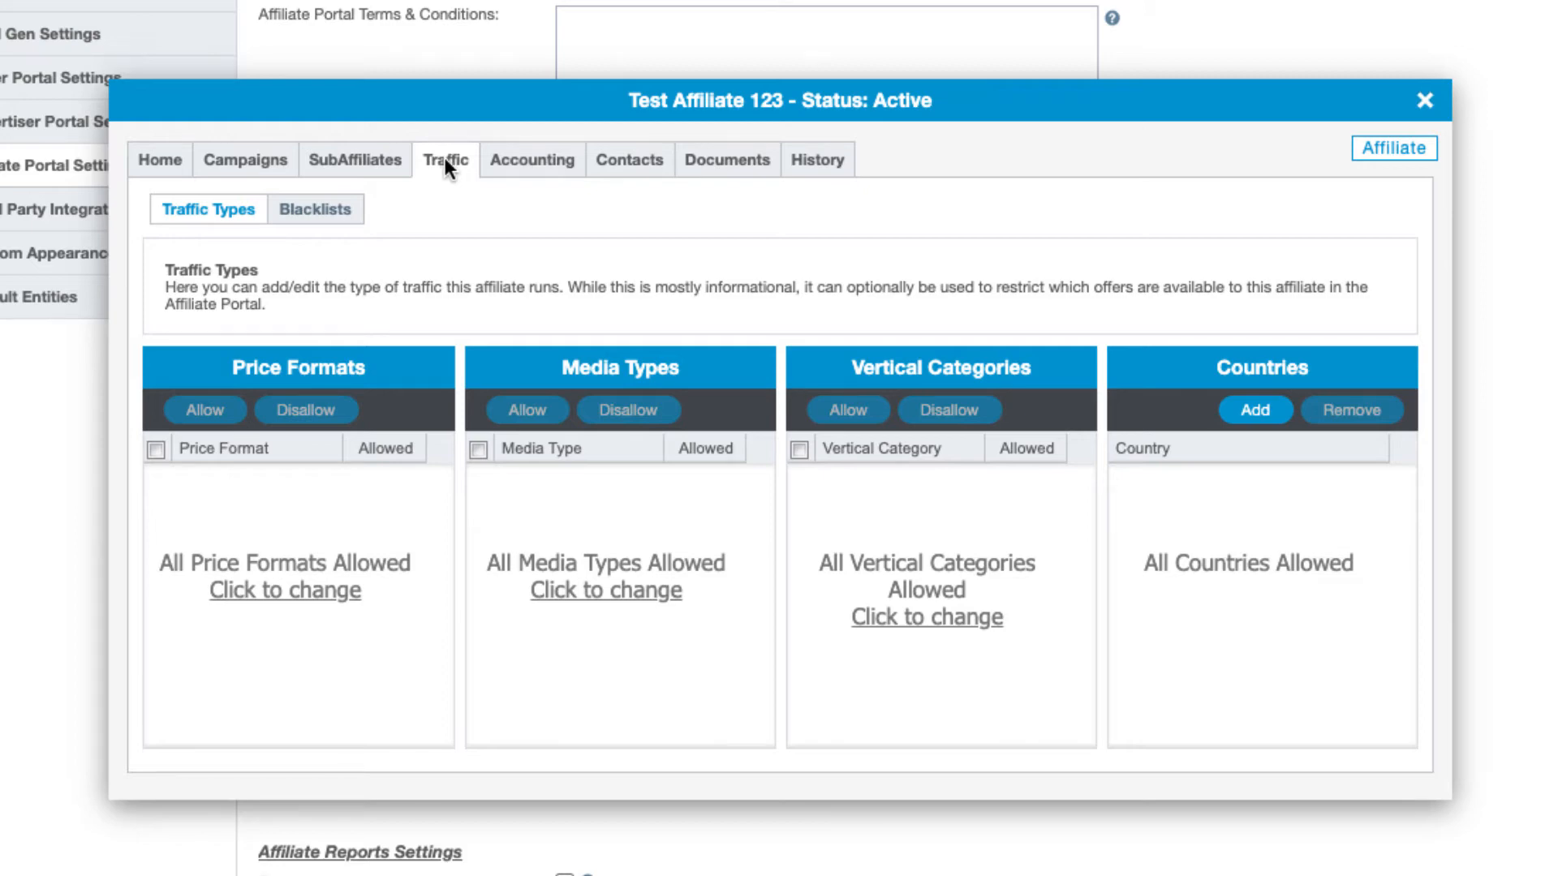
Check the affiliate's Contacts, then its Documents area, which has no documents
click(607, 161)
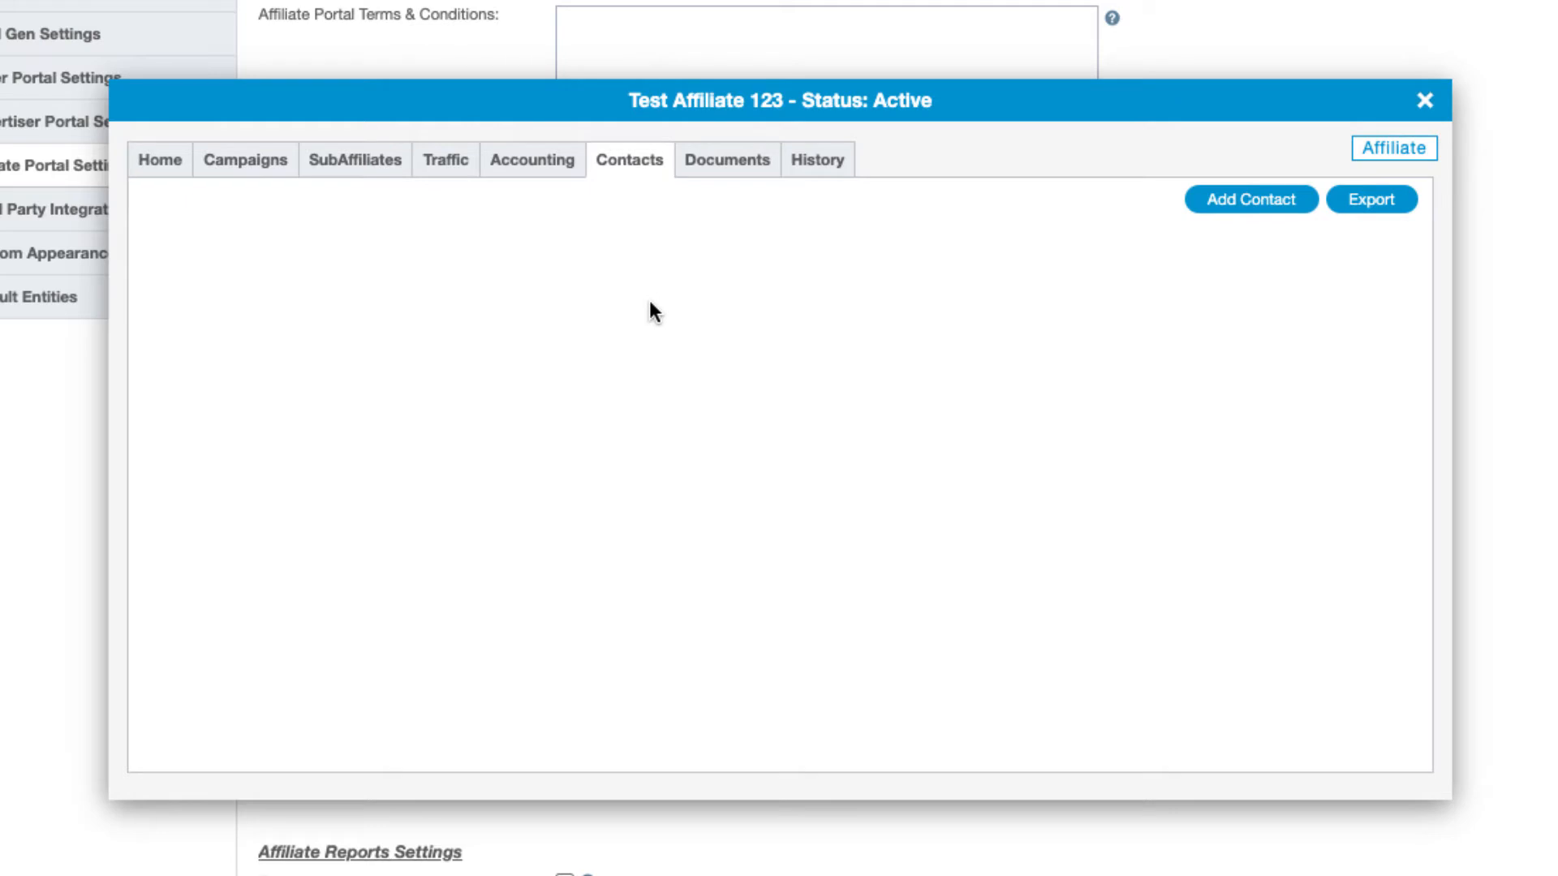
click(722, 166)
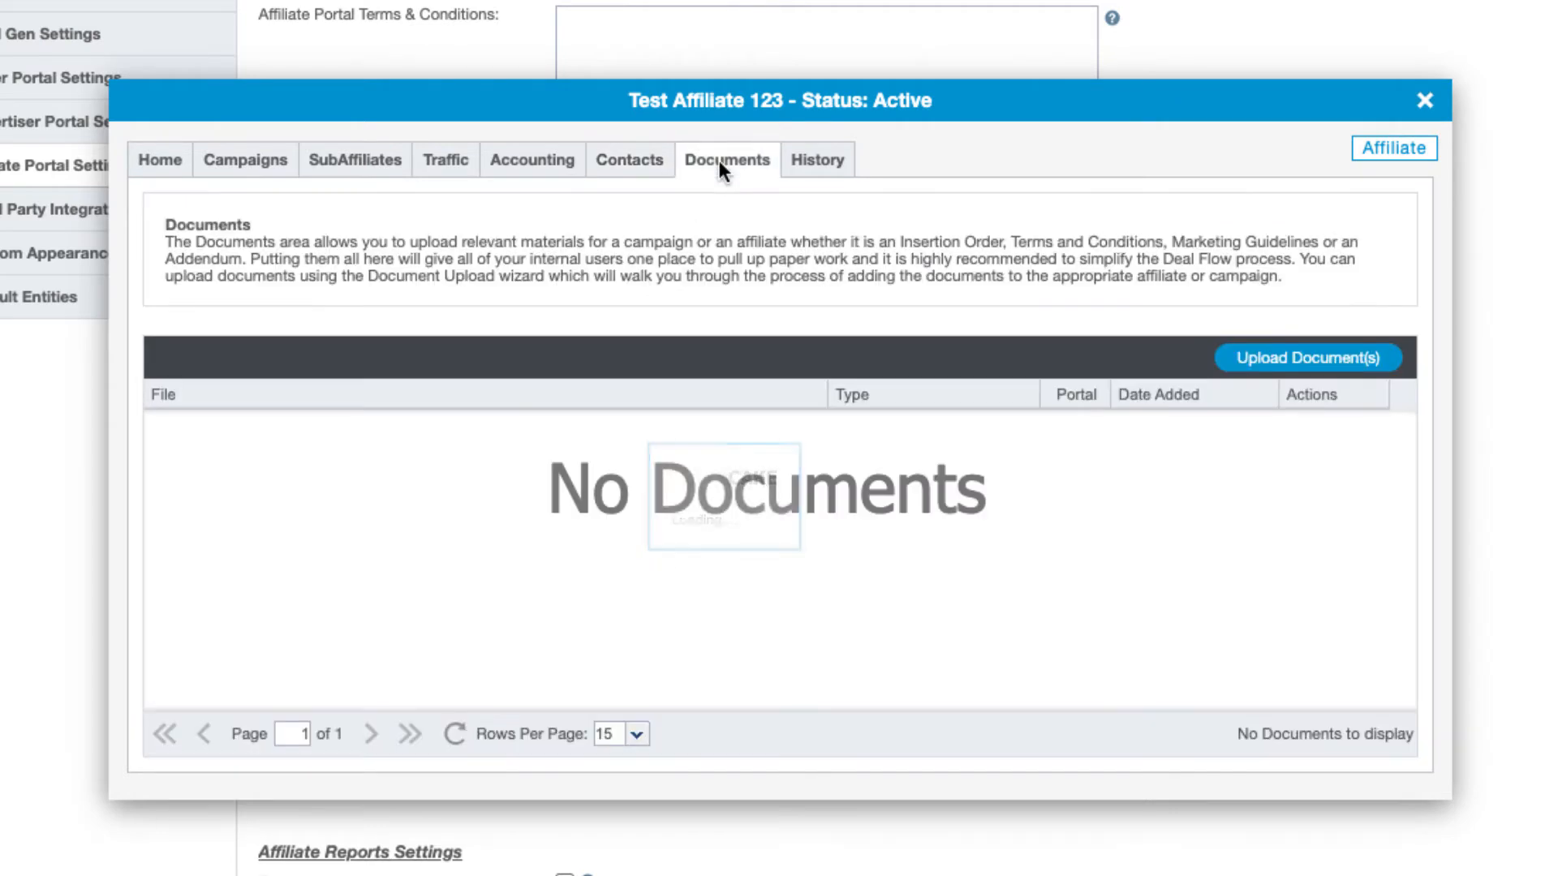
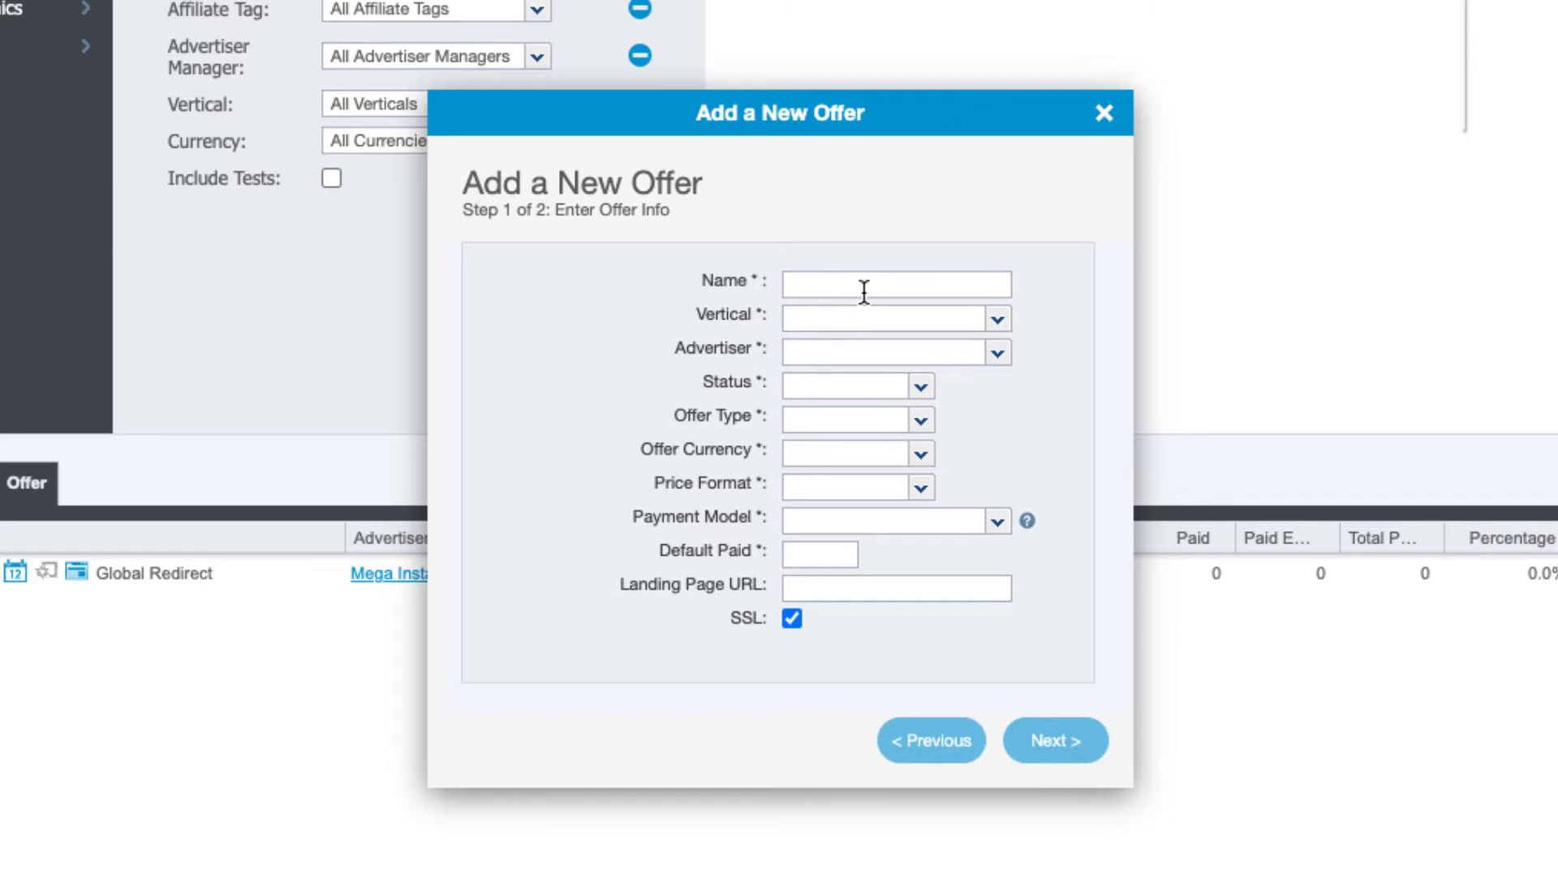
Name the new offer 'Offer 123' and set its vertical to Finance
text(Offer 123)
click(997, 321)
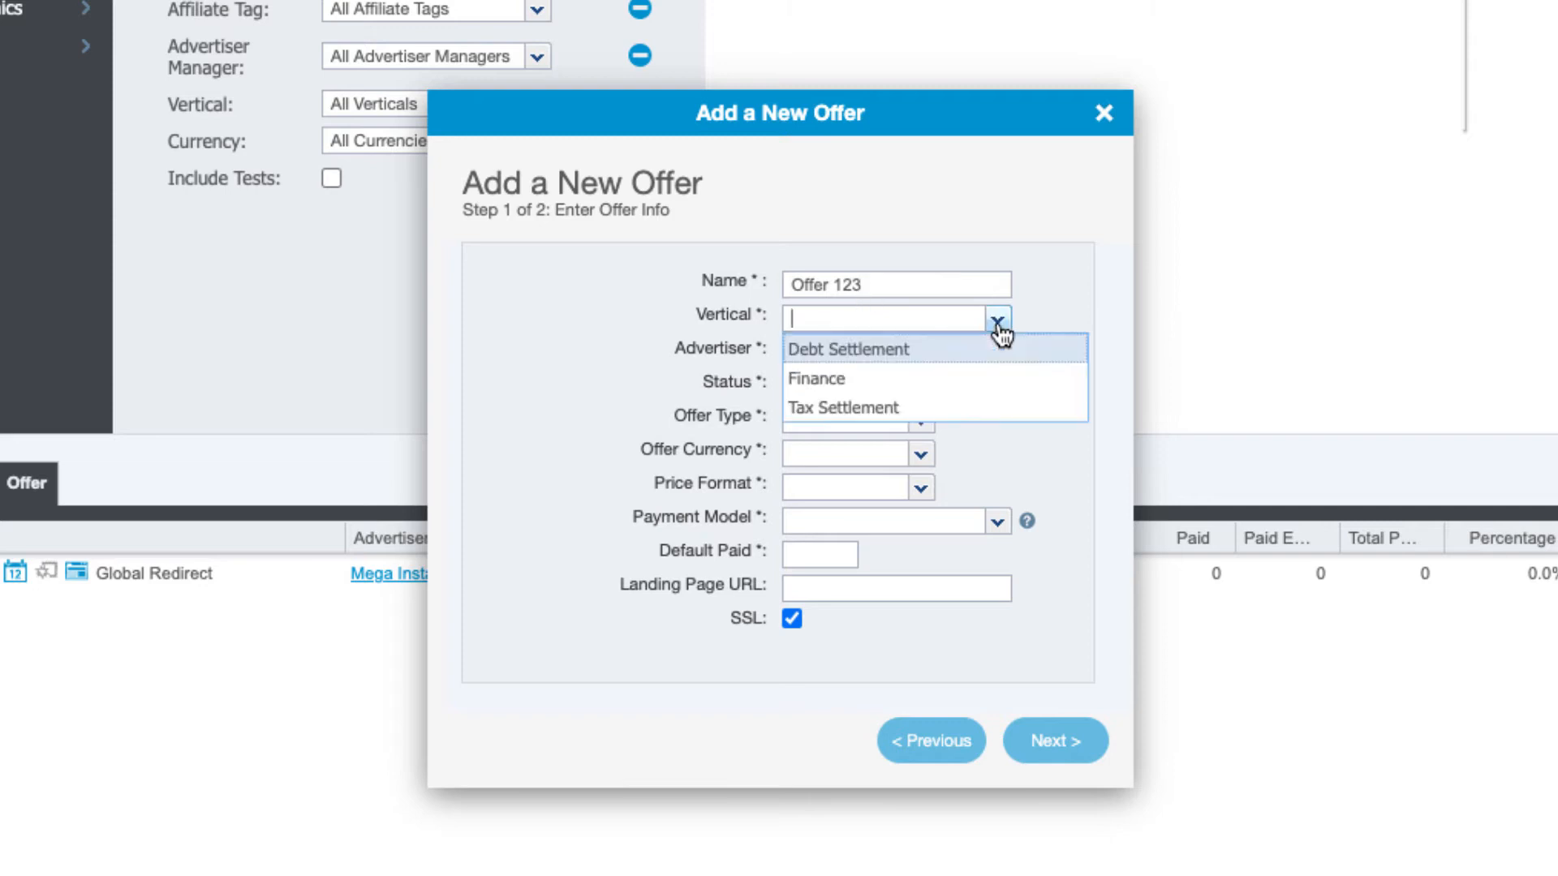
click(964, 385)
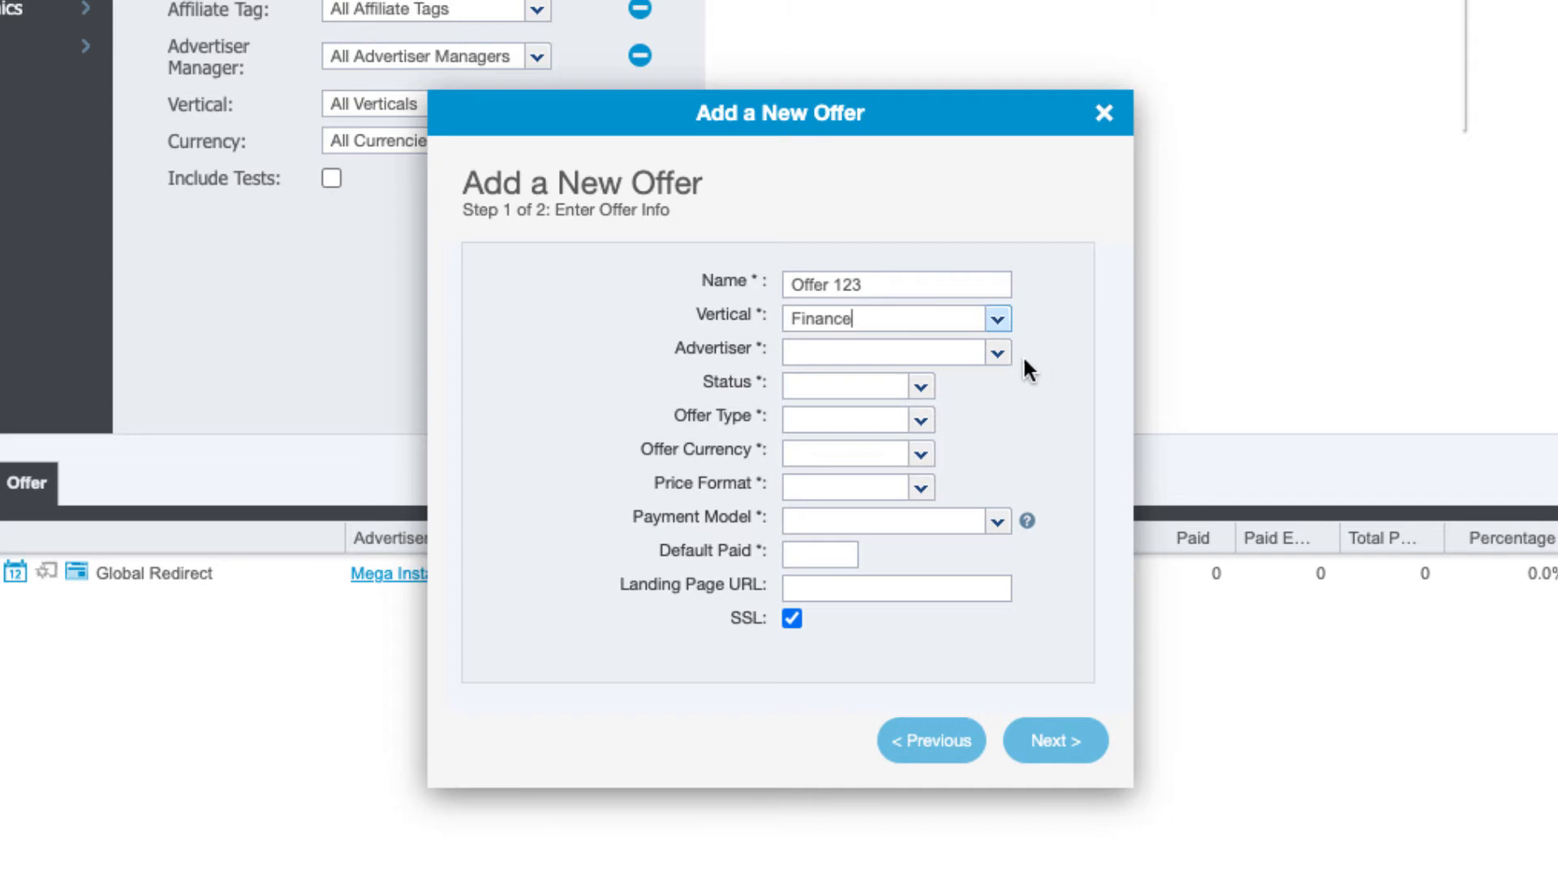
click(998, 353)
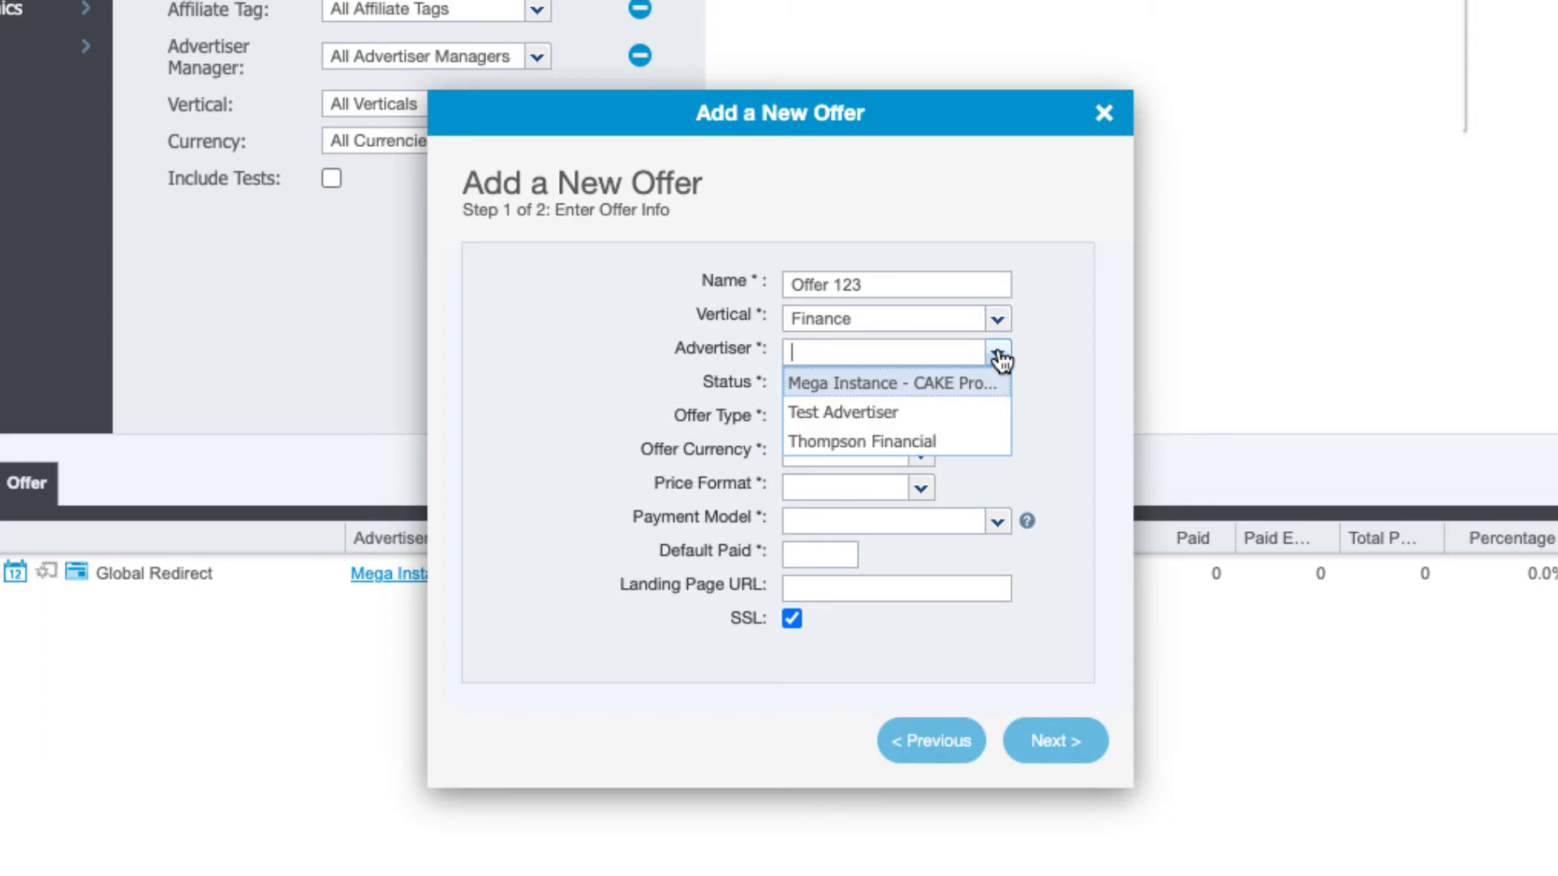
Choose Test Advertiser as the advertiser for Offer 123
click(930, 415)
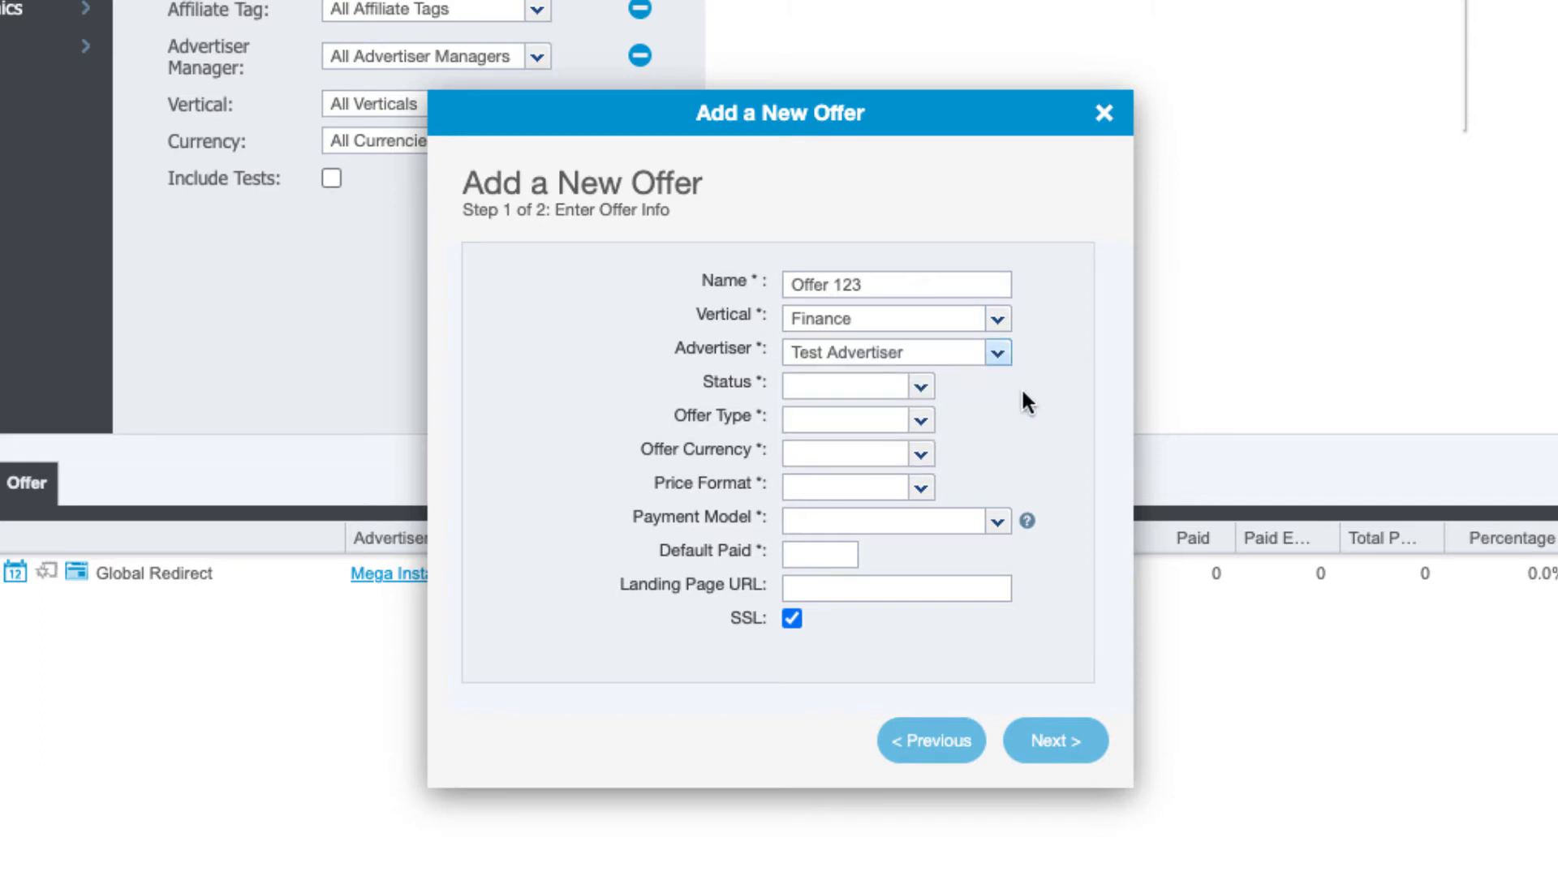
click(922, 387)
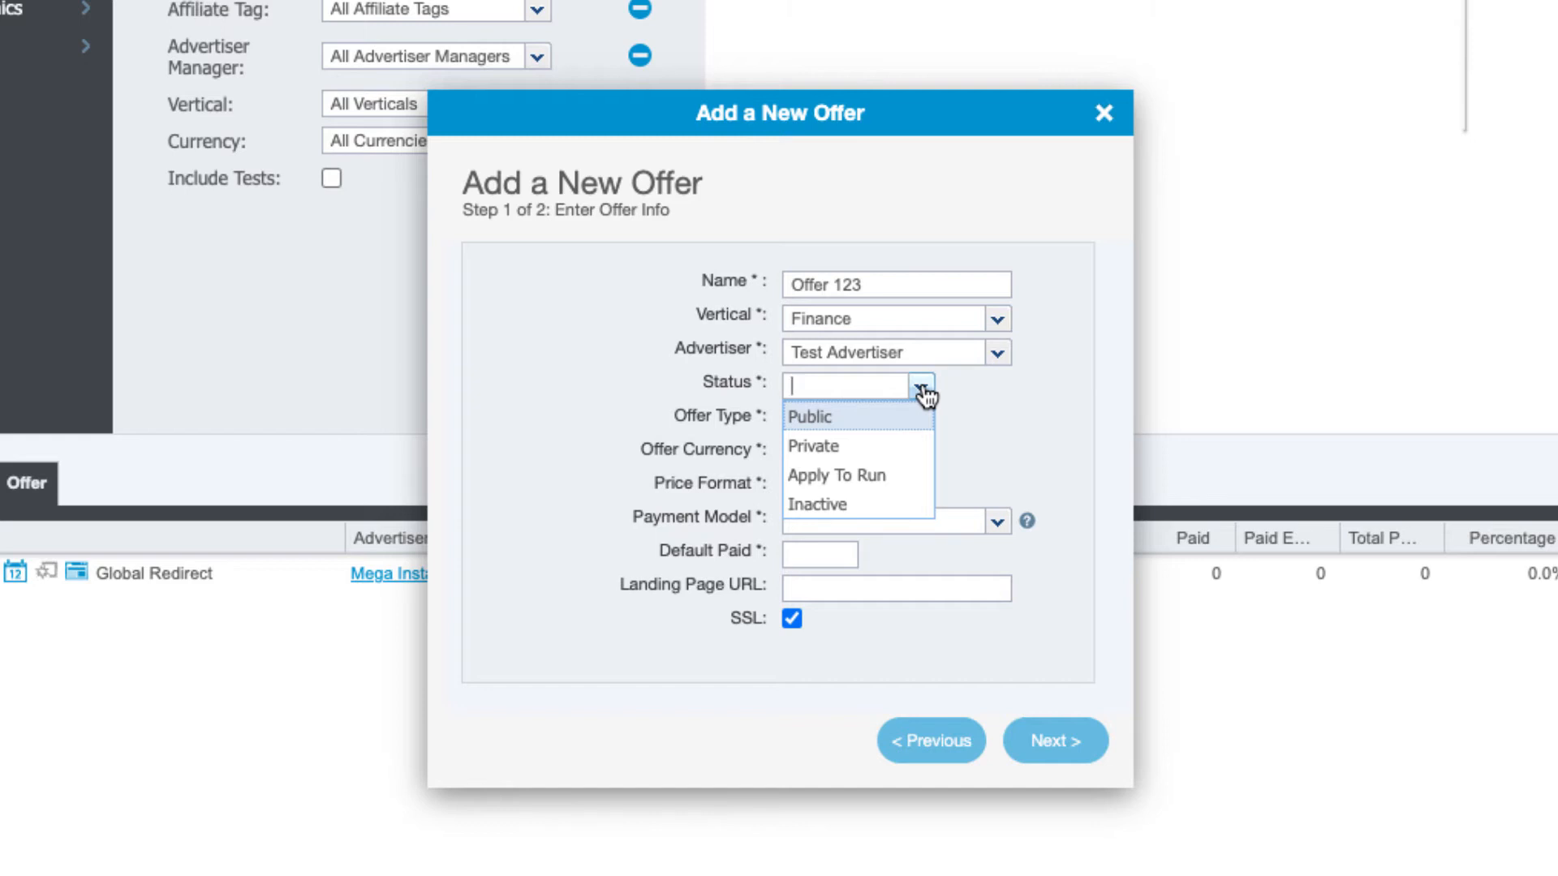
Set the offer status to Private and the offer type to 3rd Party
click(882, 452)
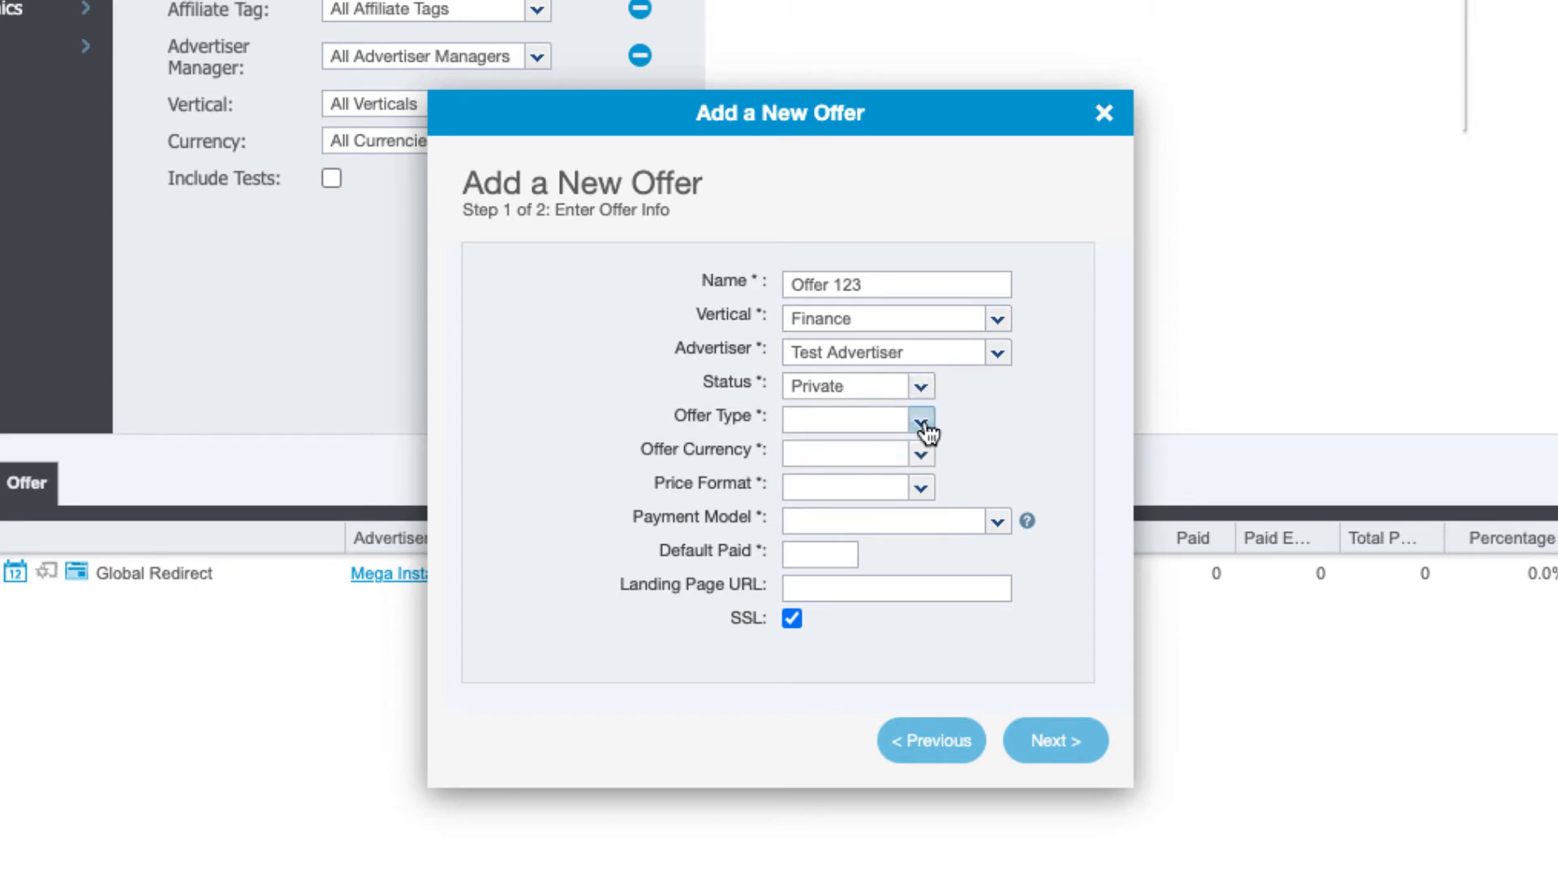
click(921, 420)
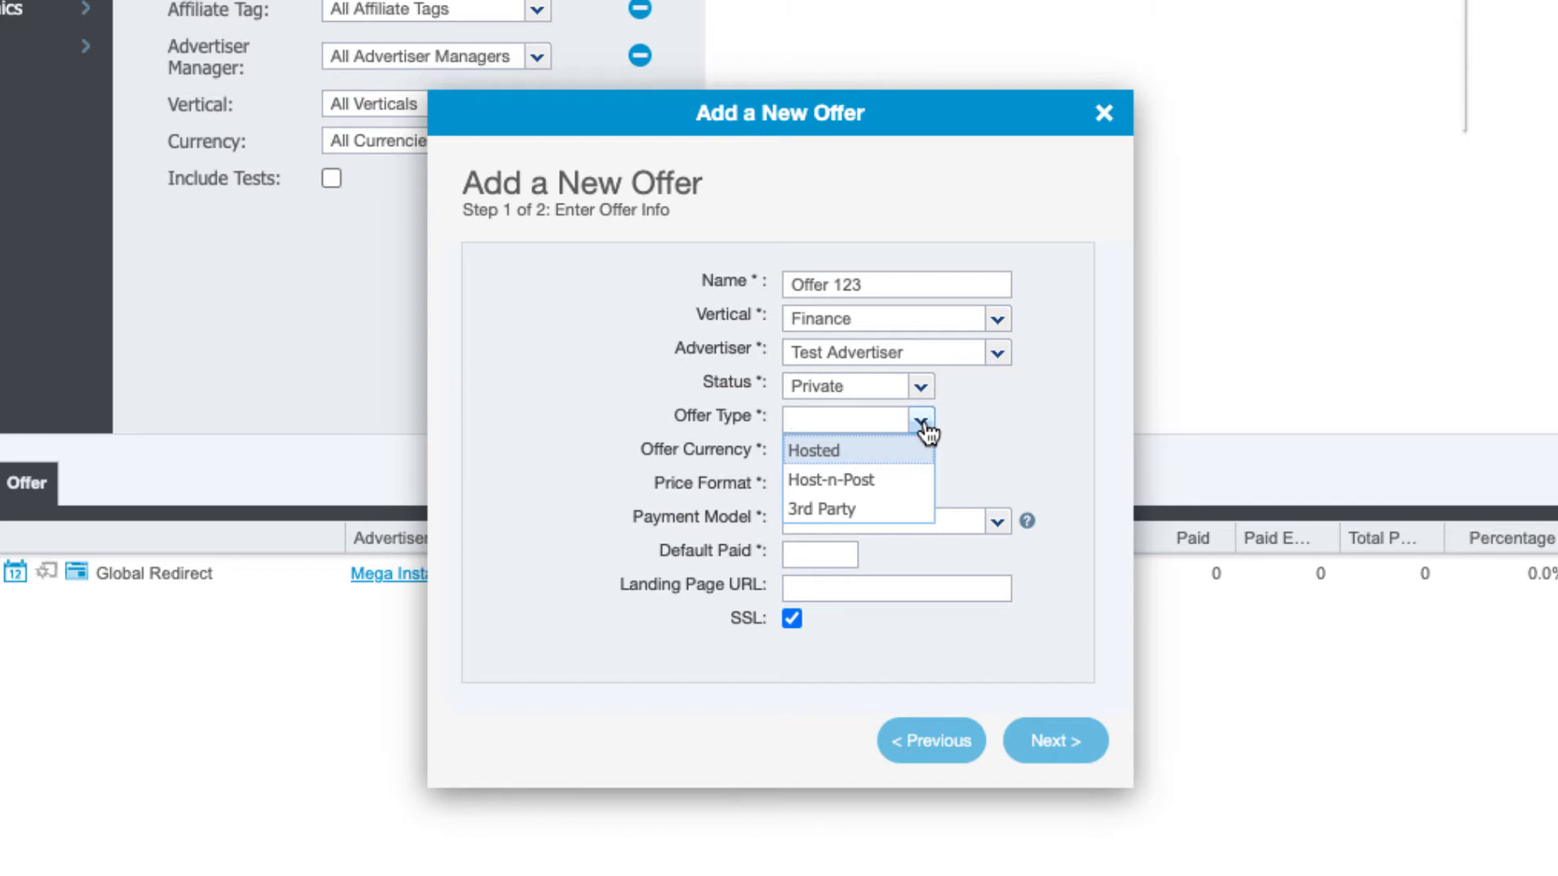
click(877, 507)
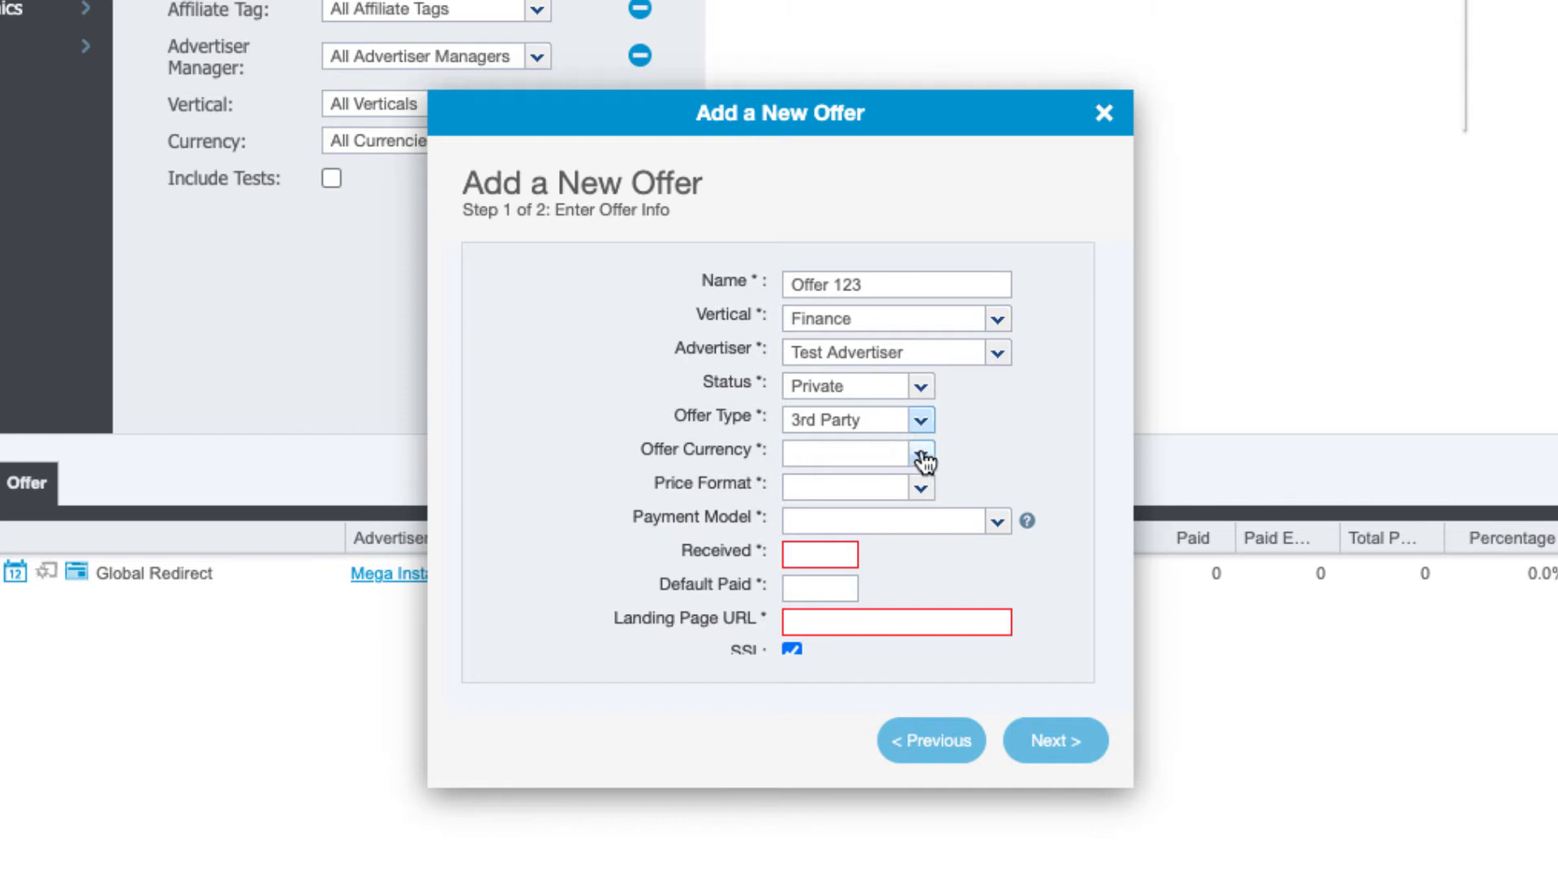
Set the offer currency to US Dollar ($)
click(923, 456)
click(789, 485)
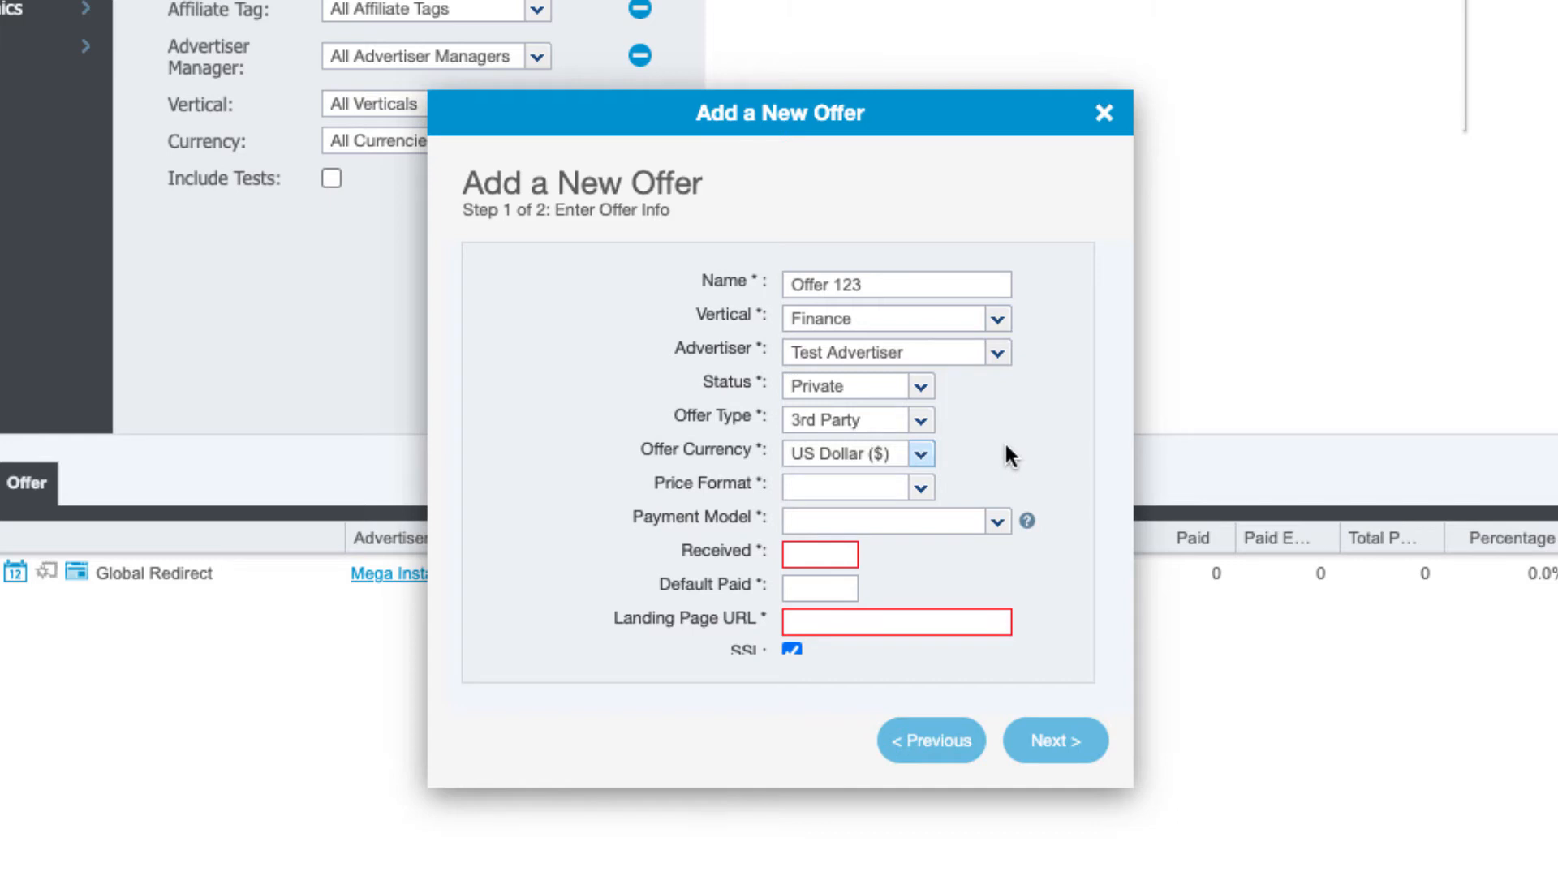
click(921, 489)
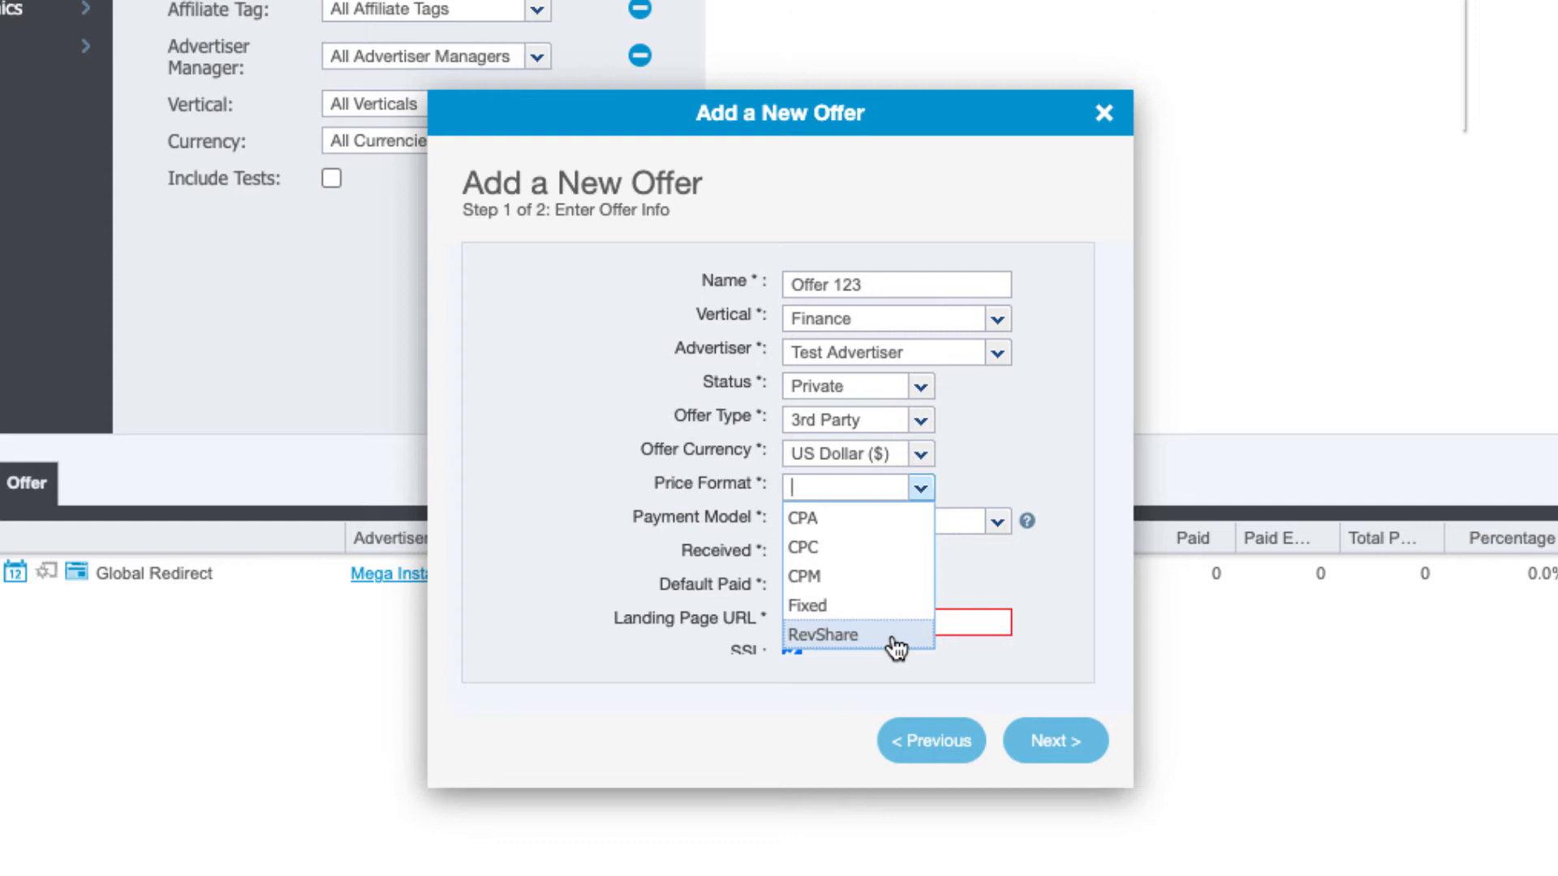
Set the price format to CPA and the payment model to Last Touch
click(871, 526)
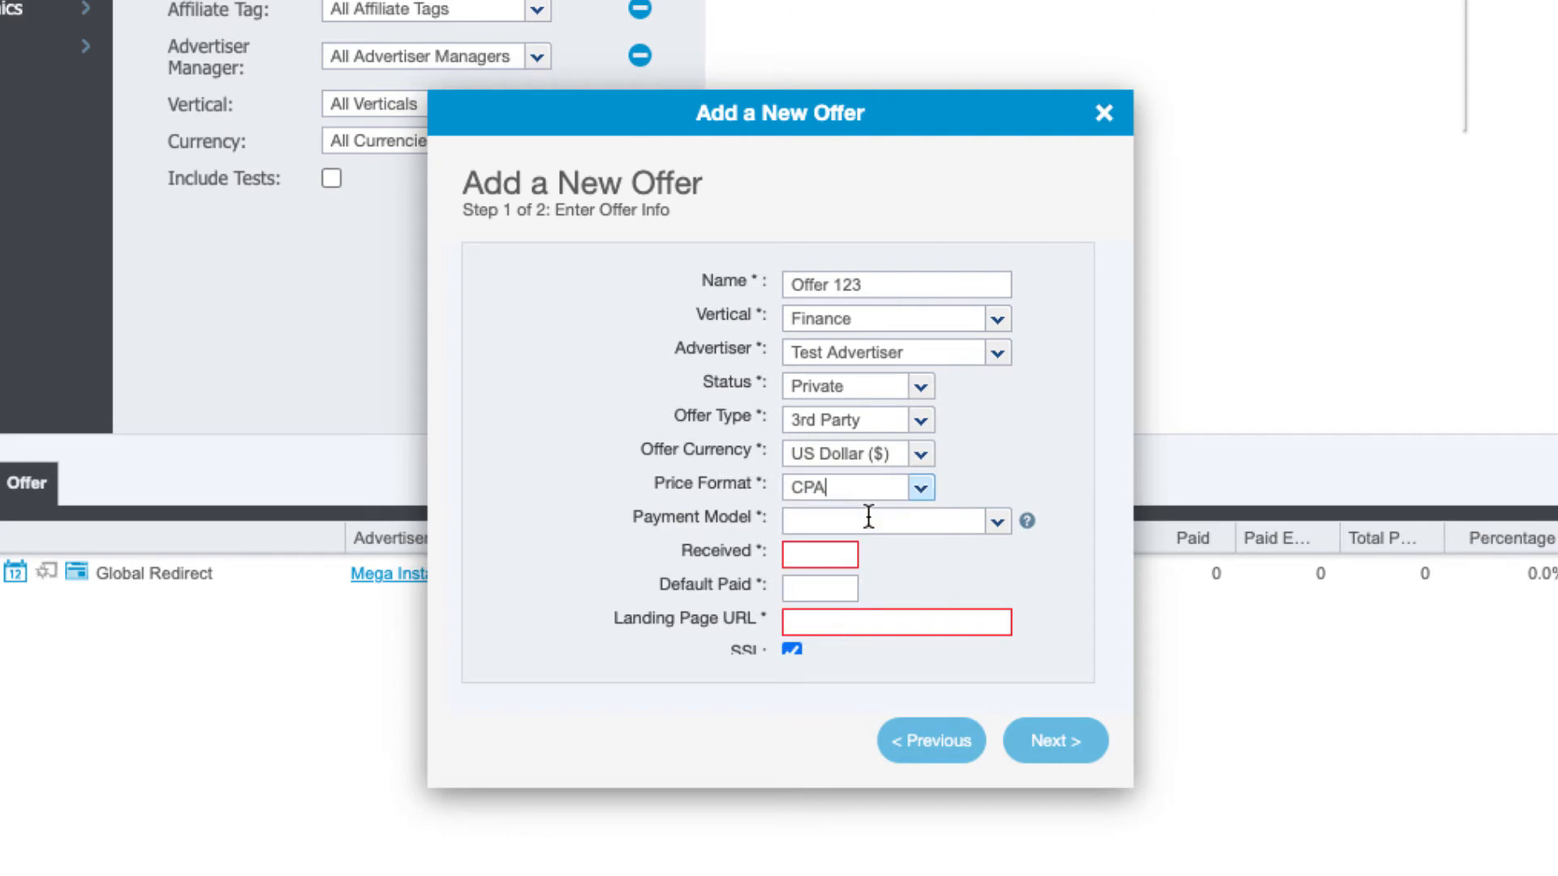
click(997, 523)
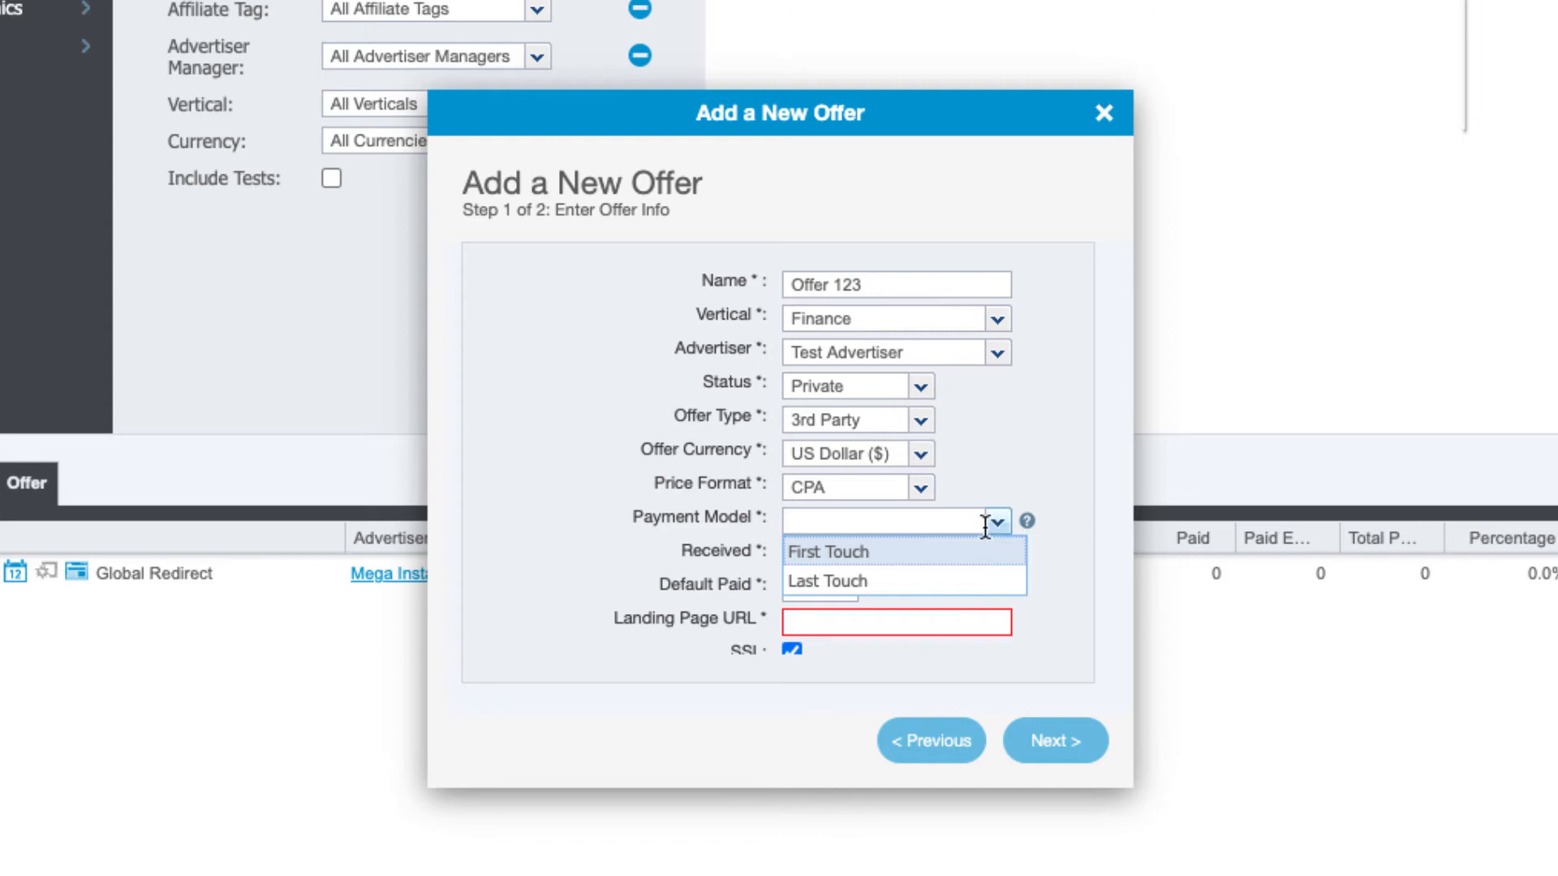
click(960, 583)
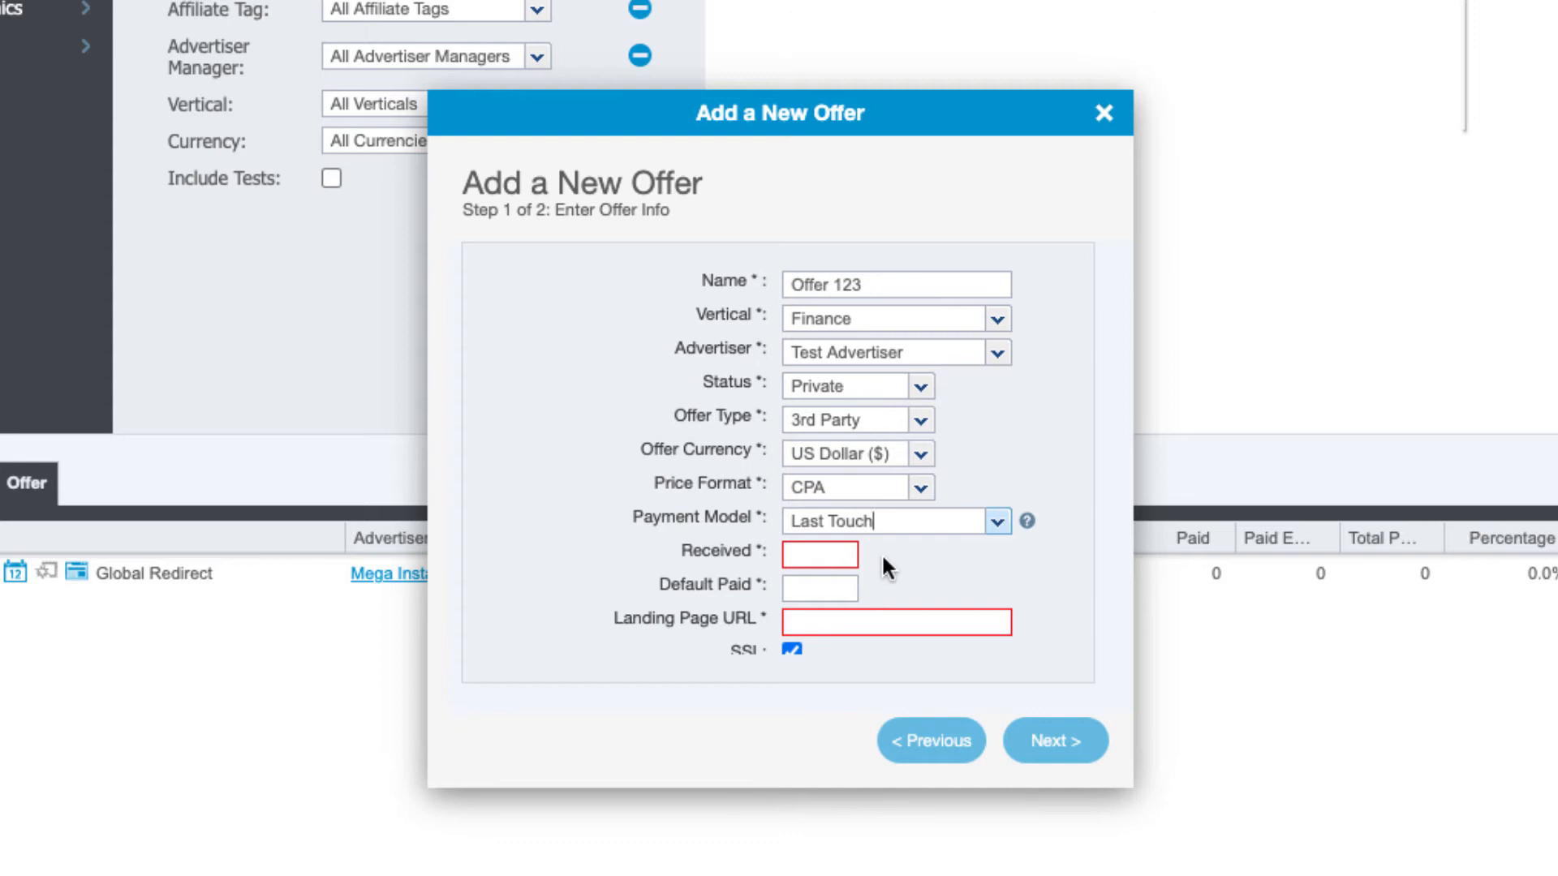
Enter 10.00 as the received amount and 7.00 as the default paid amount
click(844, 554)
text(10)
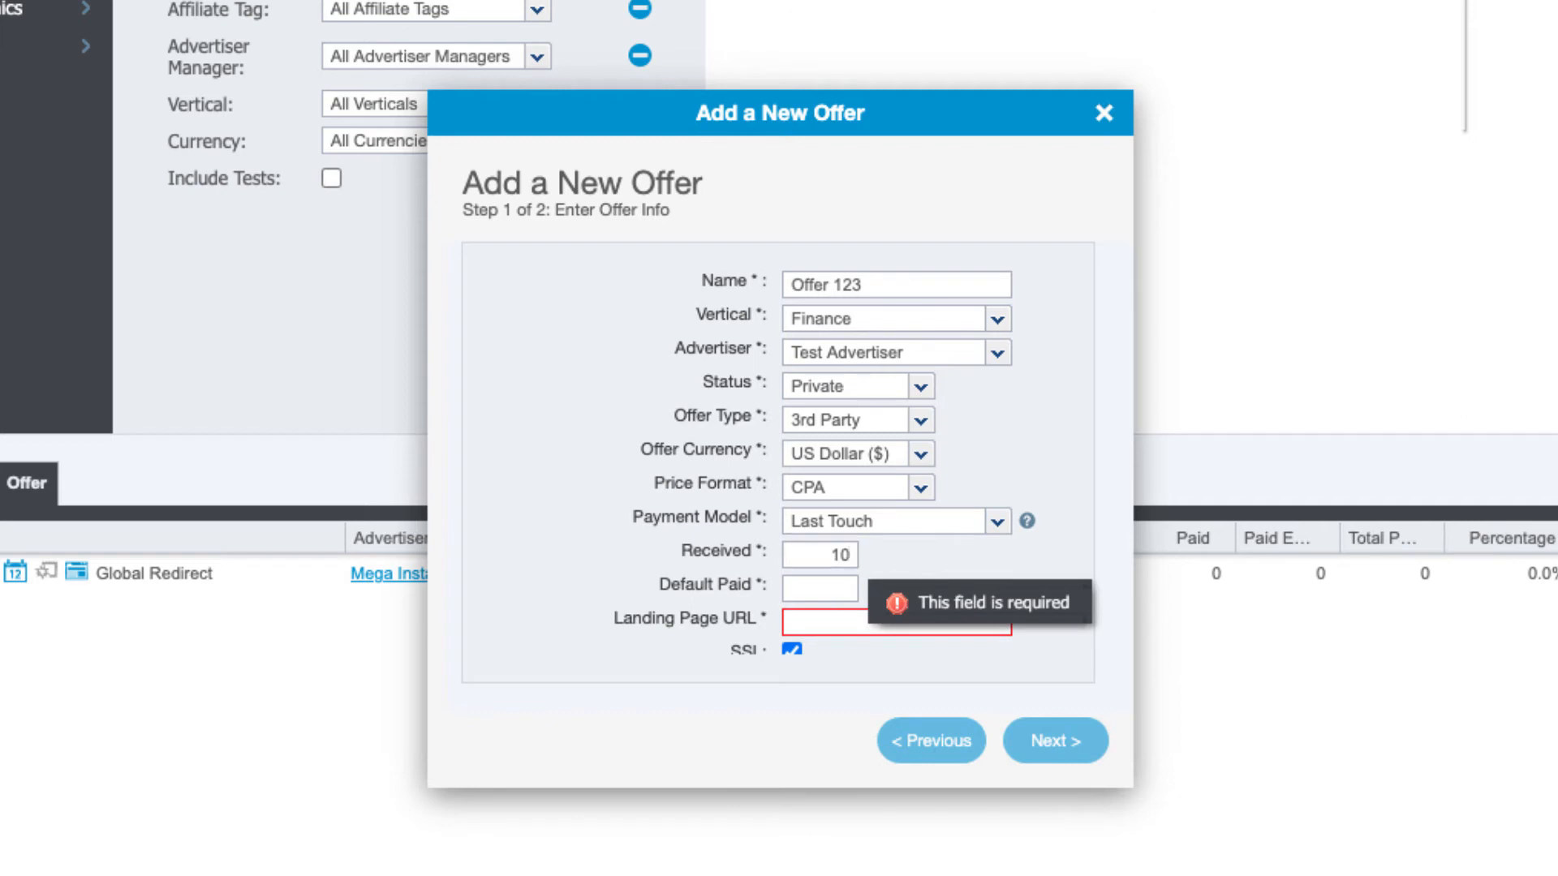
click(912, 552)
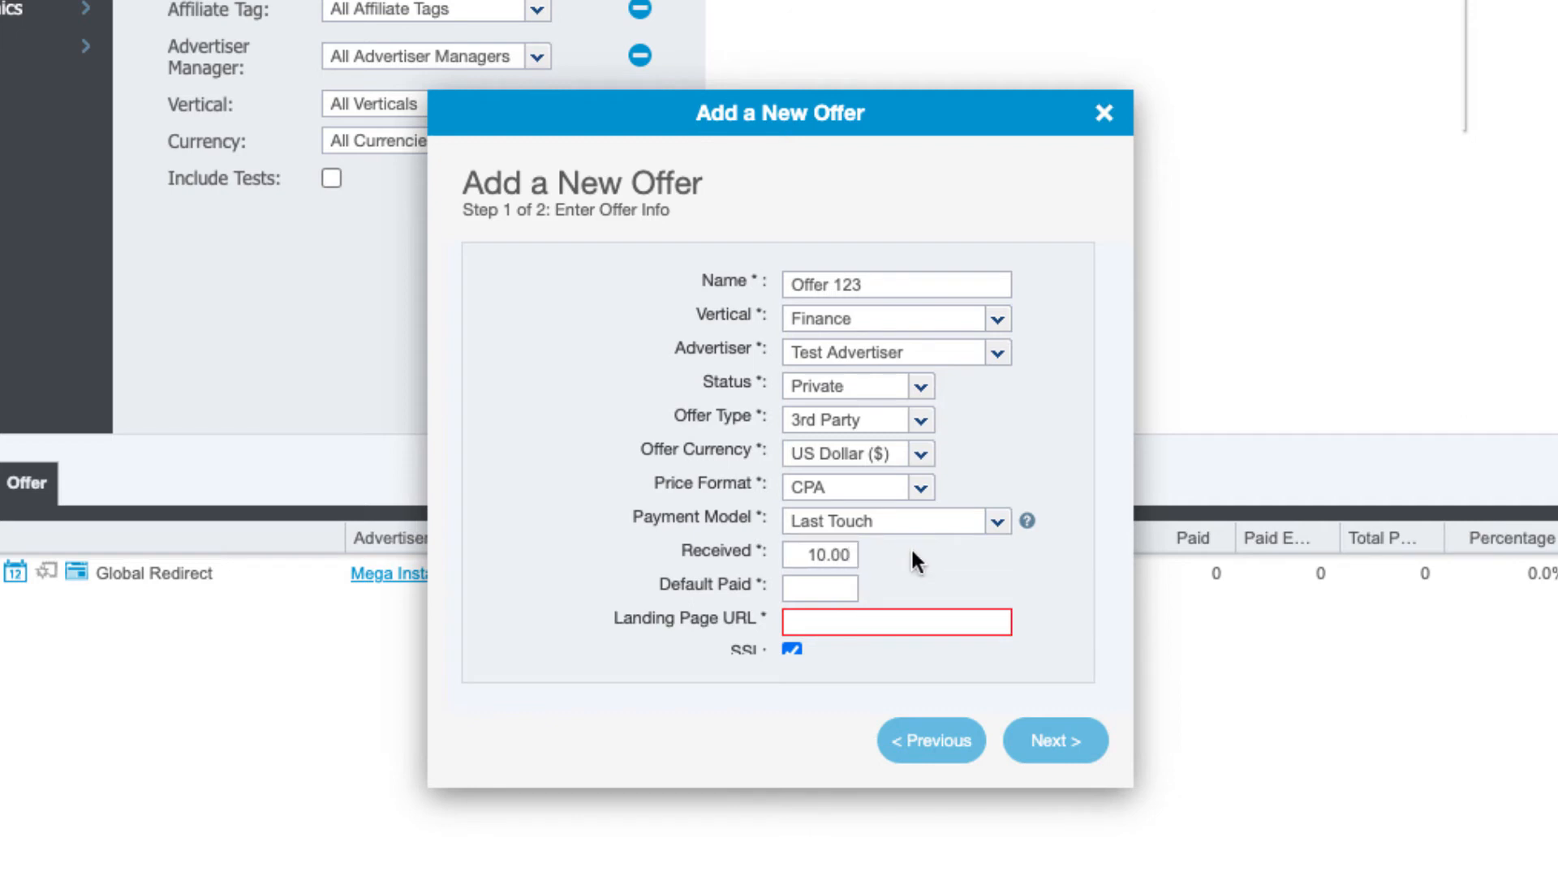
click(836, 586)
click(957, 584)
scroll(956, 577, down, 1)
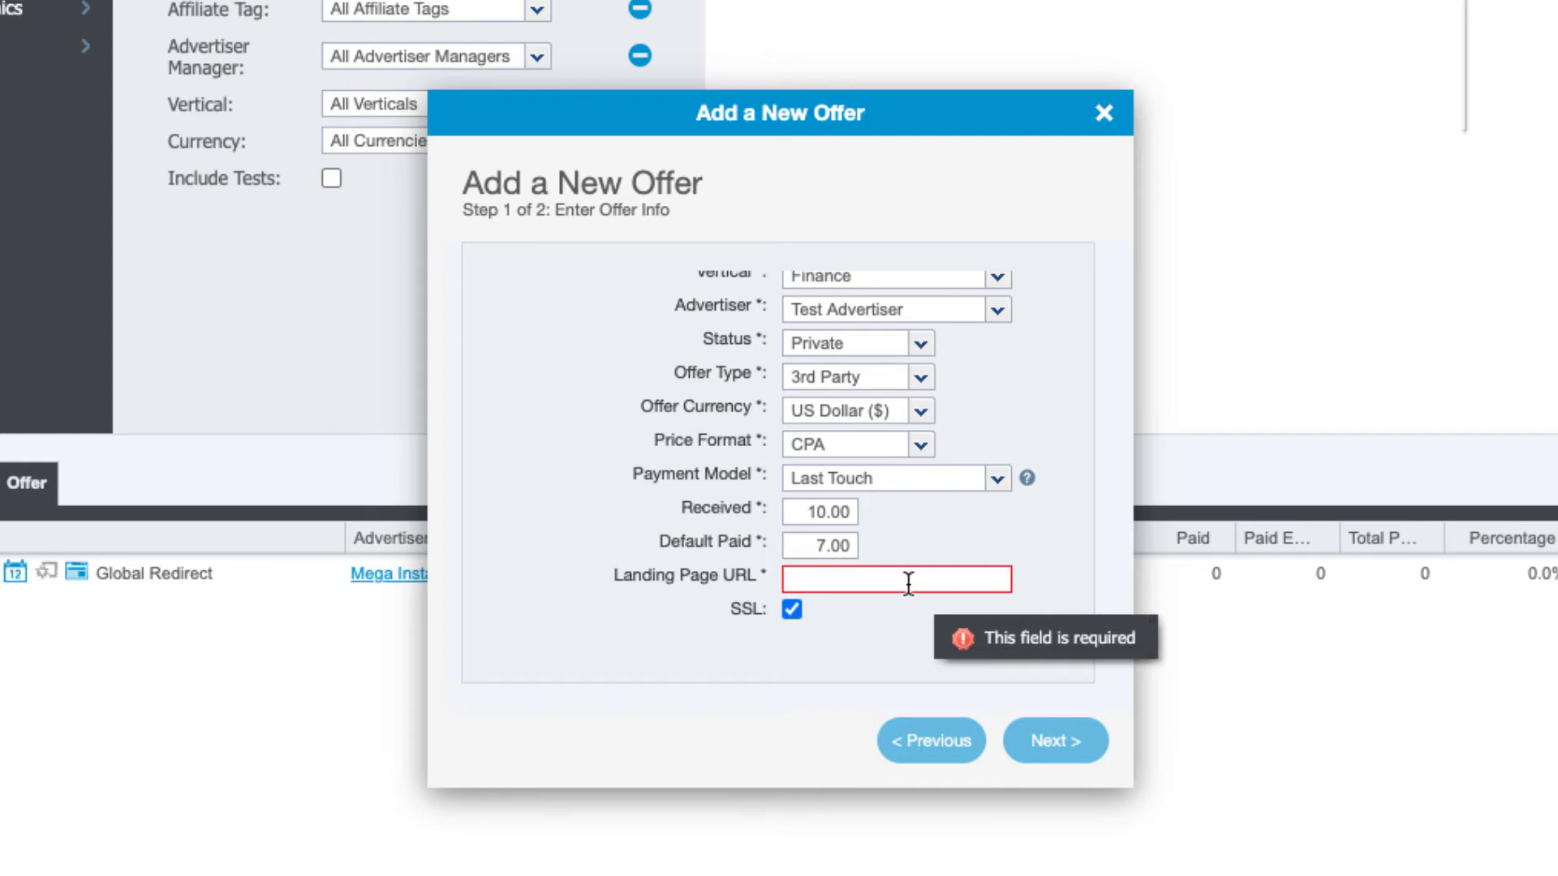
text(https://test.com)
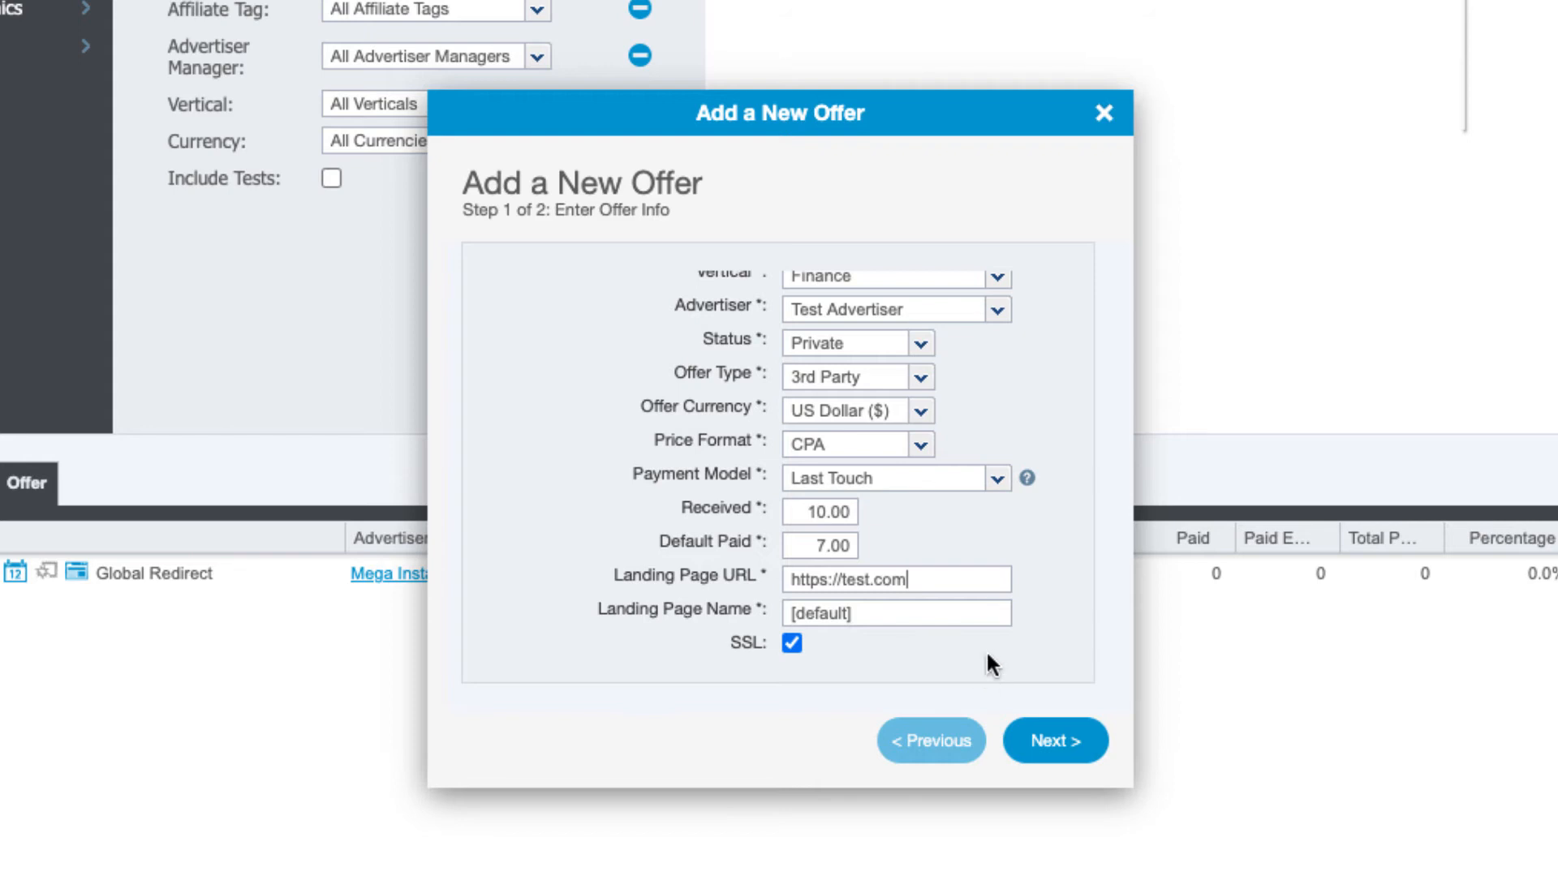
scroll(986, 650, up, 1)
scroll(992, 649, down, 2)
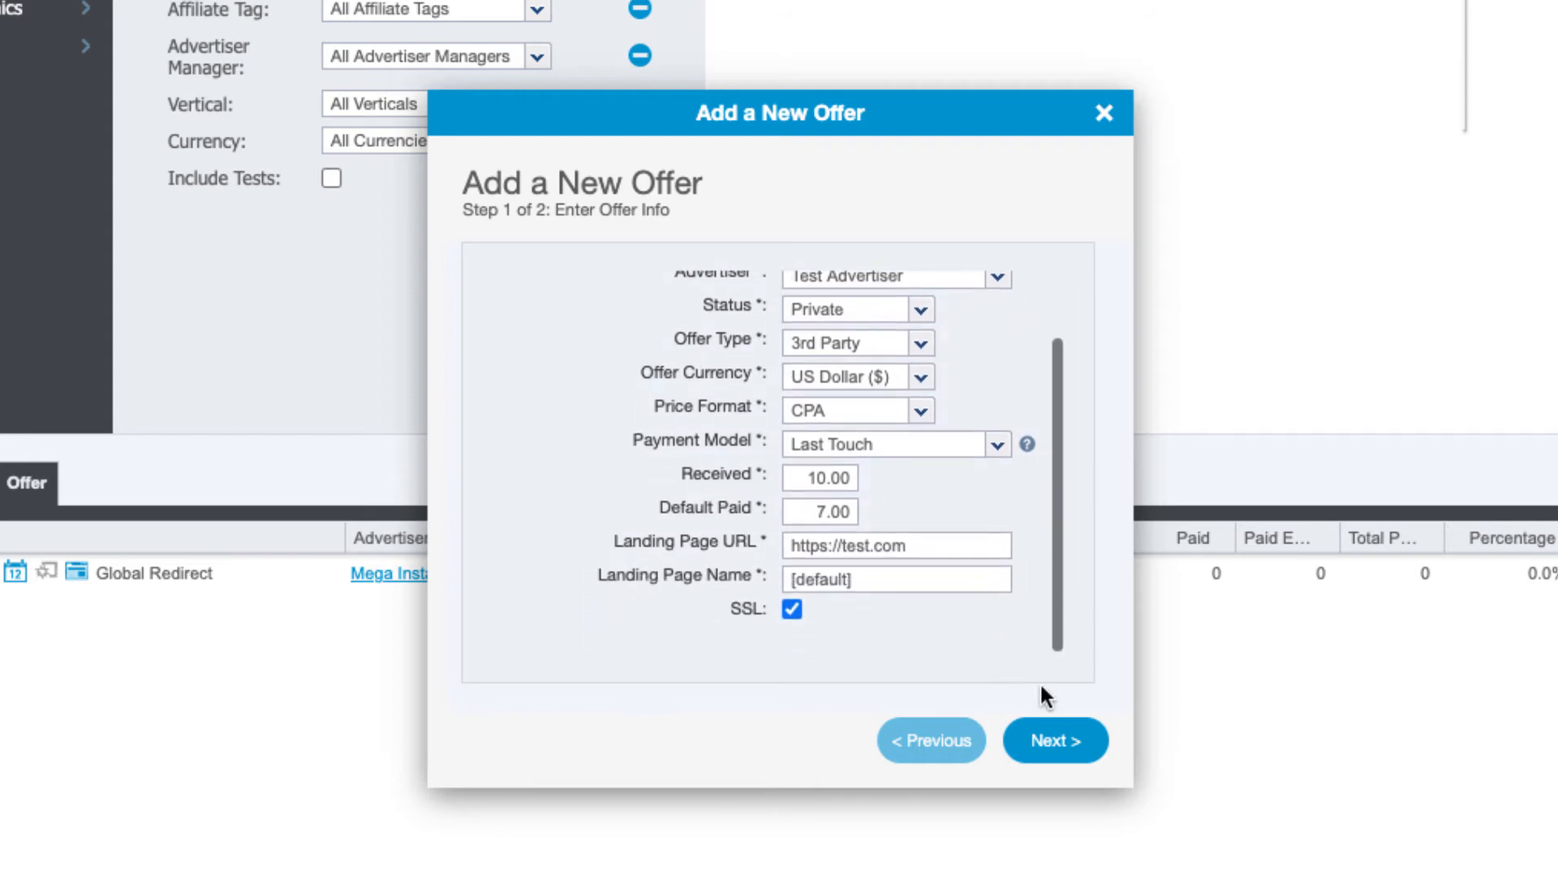
click(1053, 743)
Finish creating the offer and review its Info panel: SSL on, Received 10.00, Payout 7.00, Private
click(1053, 743)
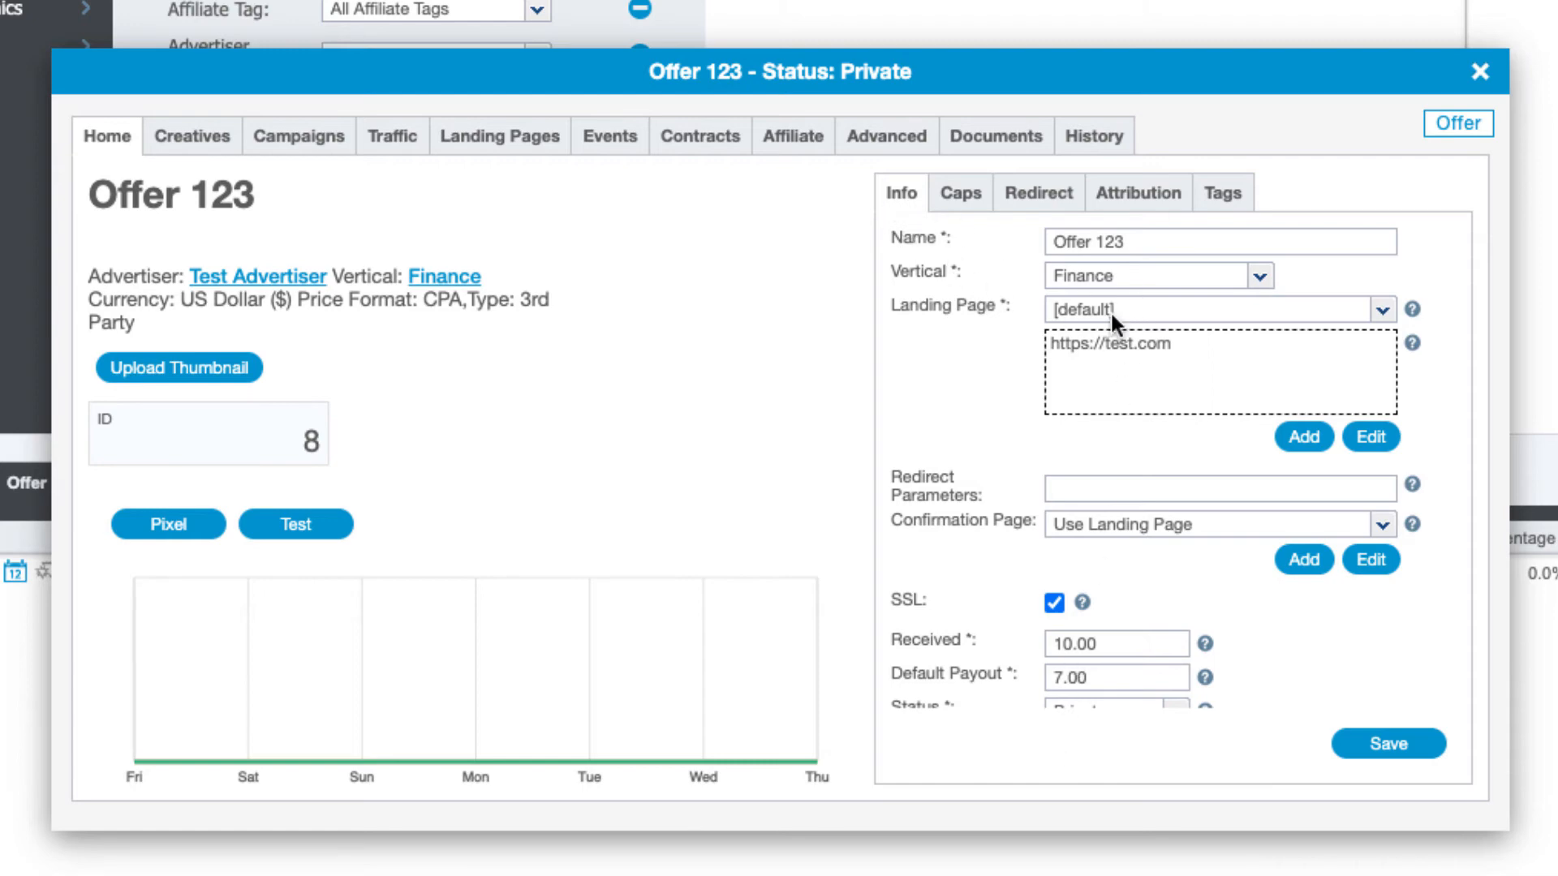
scroll(1218, 331, down, 3)
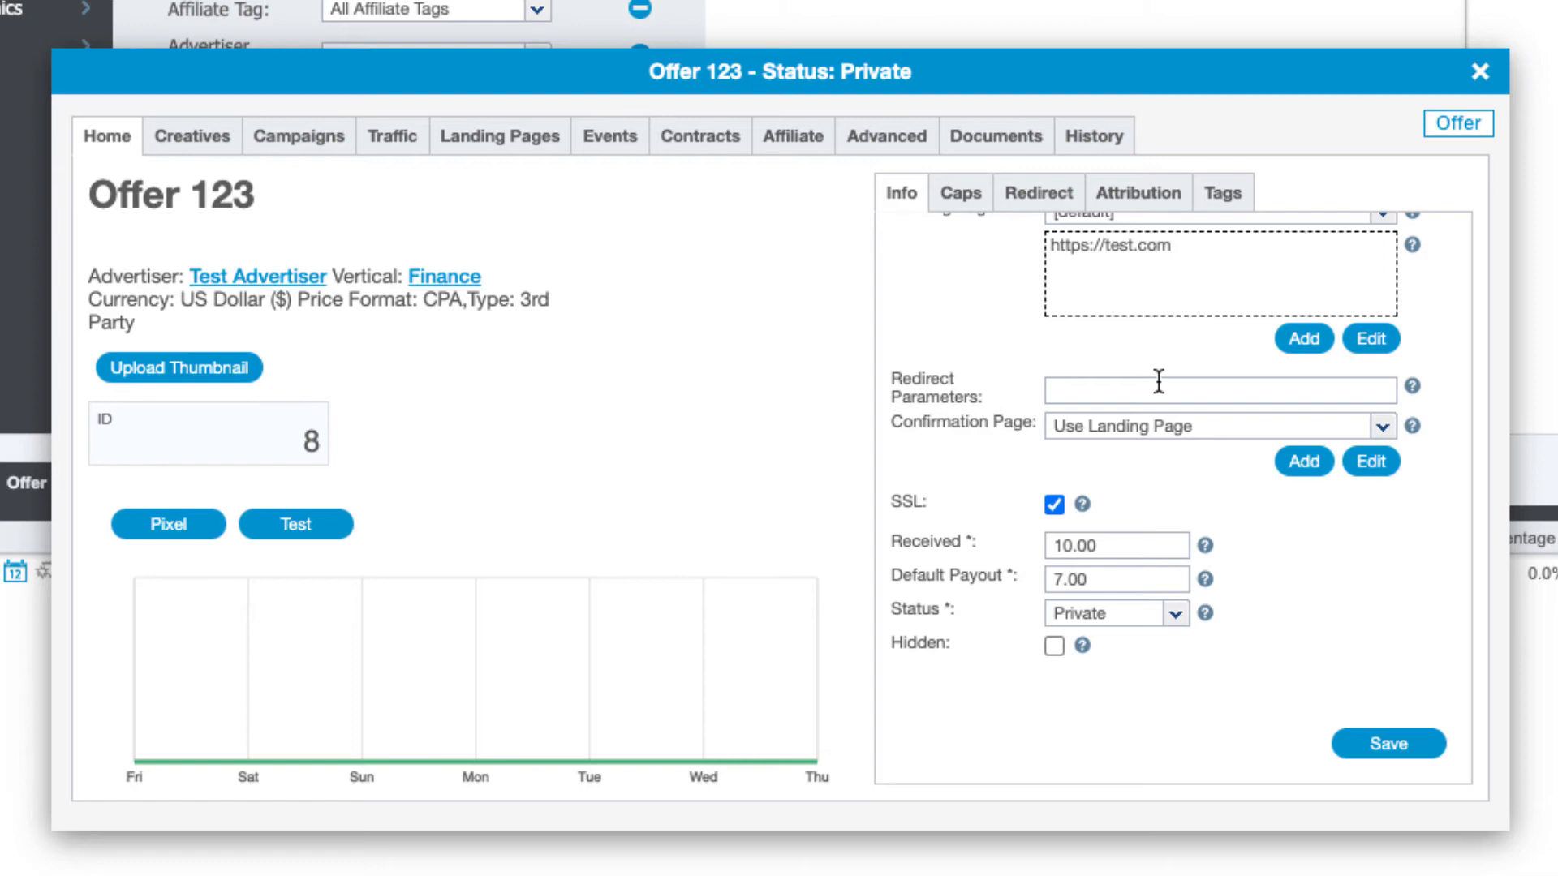
scroll(1054, 510, down, 1)
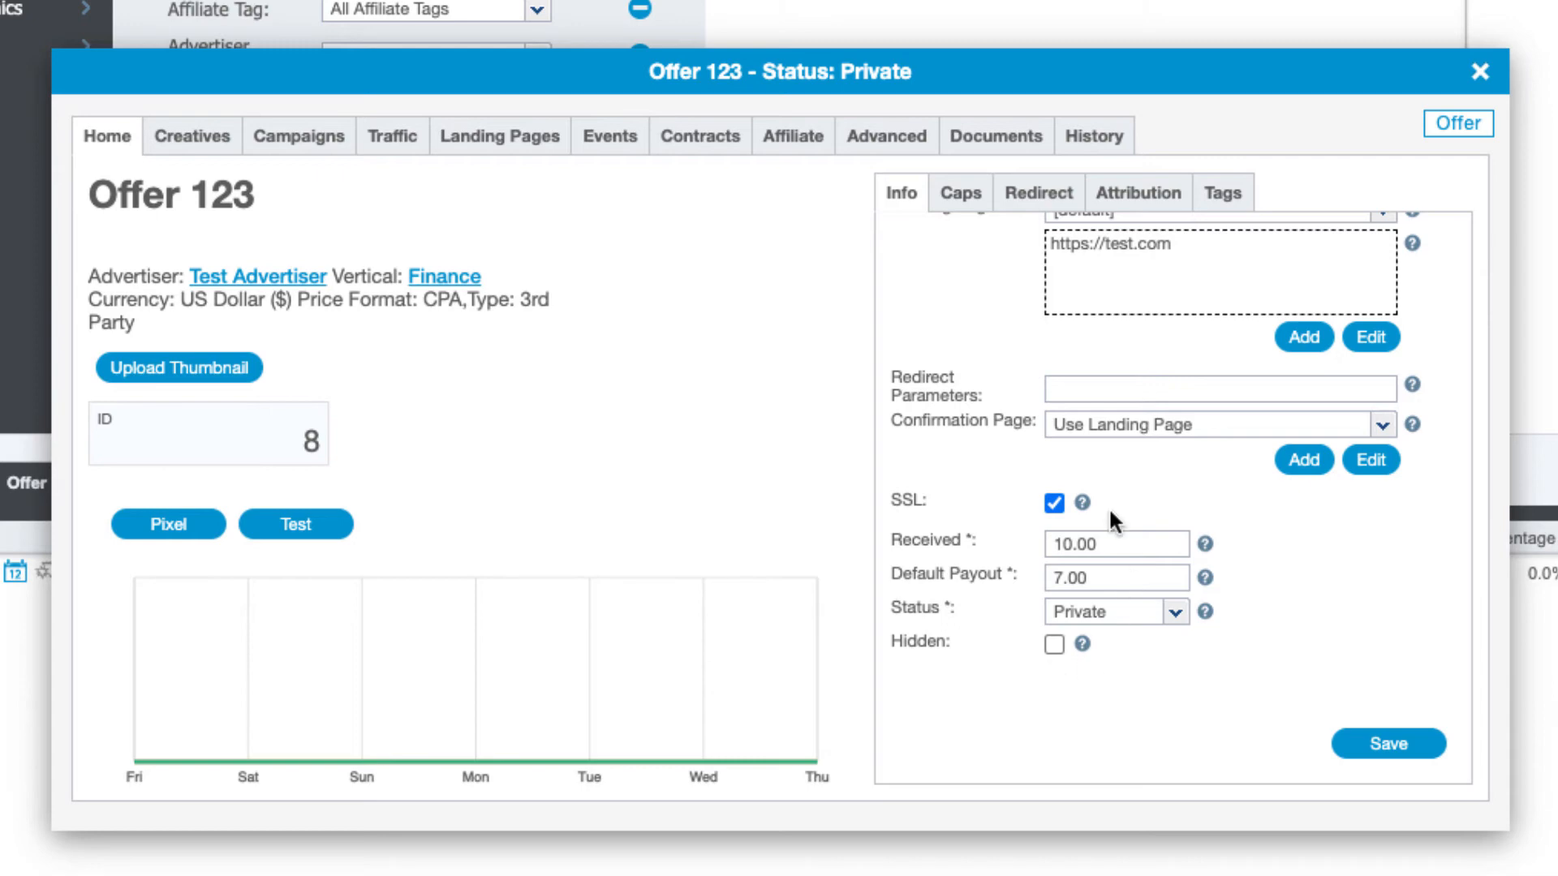
View the offer's Caps settings, then its Redirect settings, left at Default to Global Setting
click(963, 196)
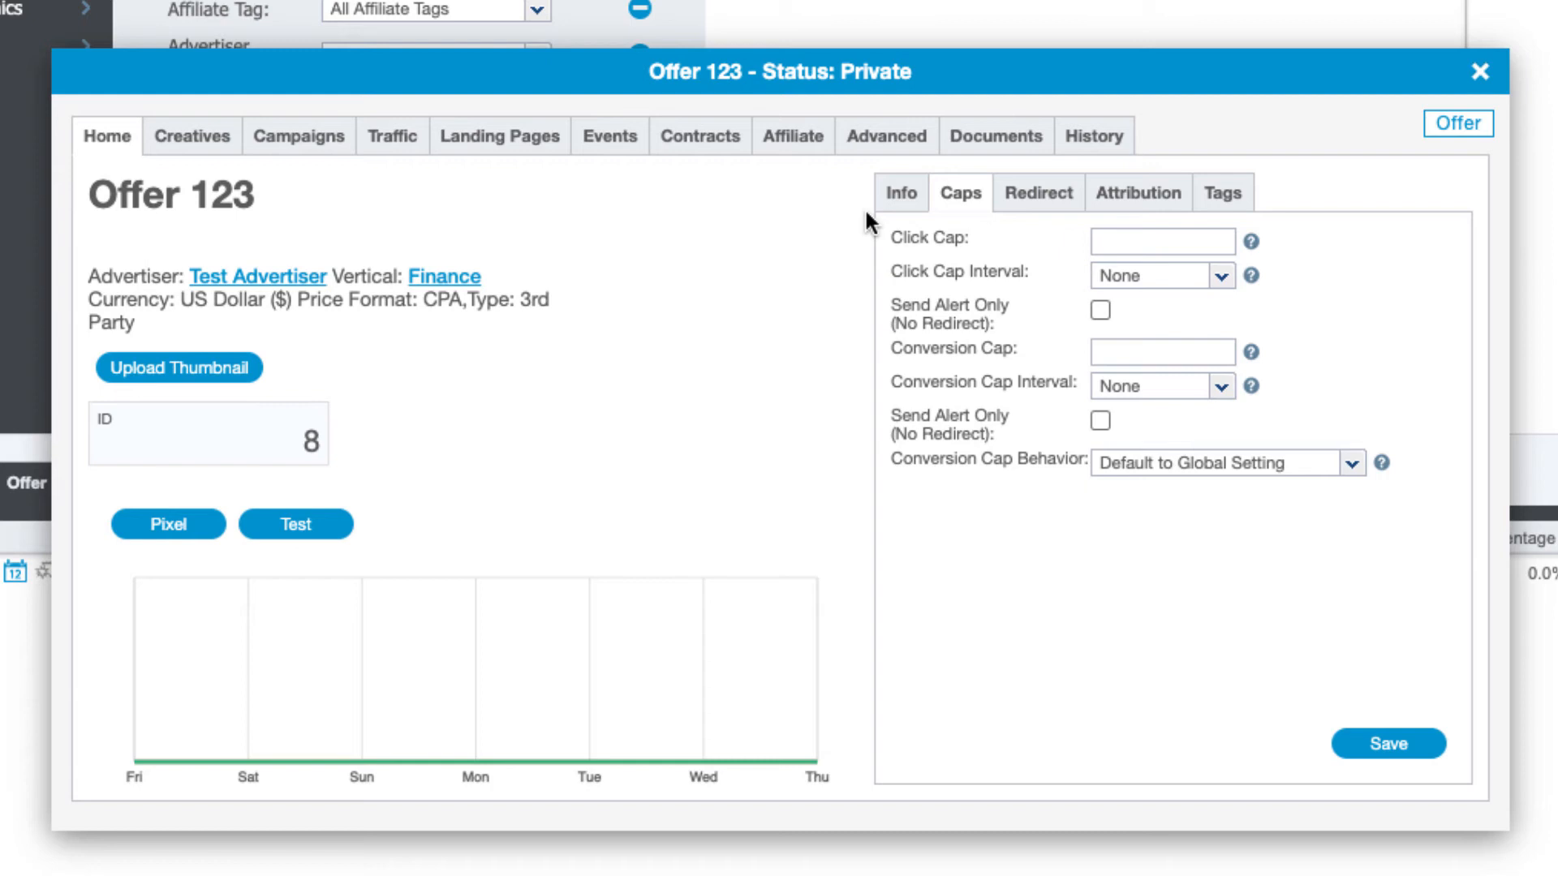
click(1046, 195)
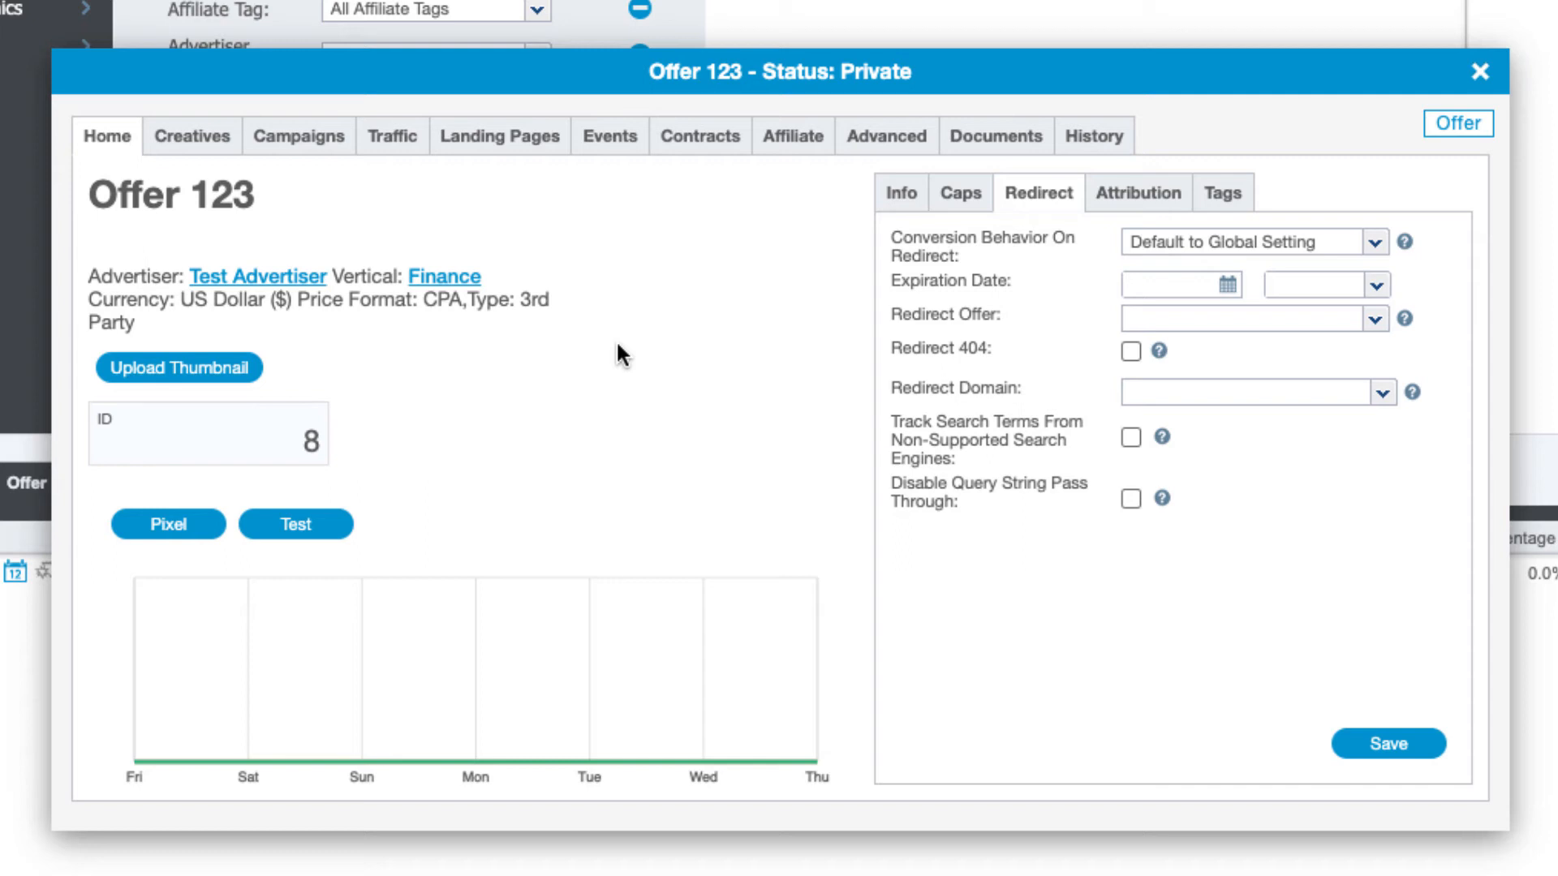
Show the attribution settings: 30-day click and impression cookies, duplicate clicks allowed
click(1119, 197)
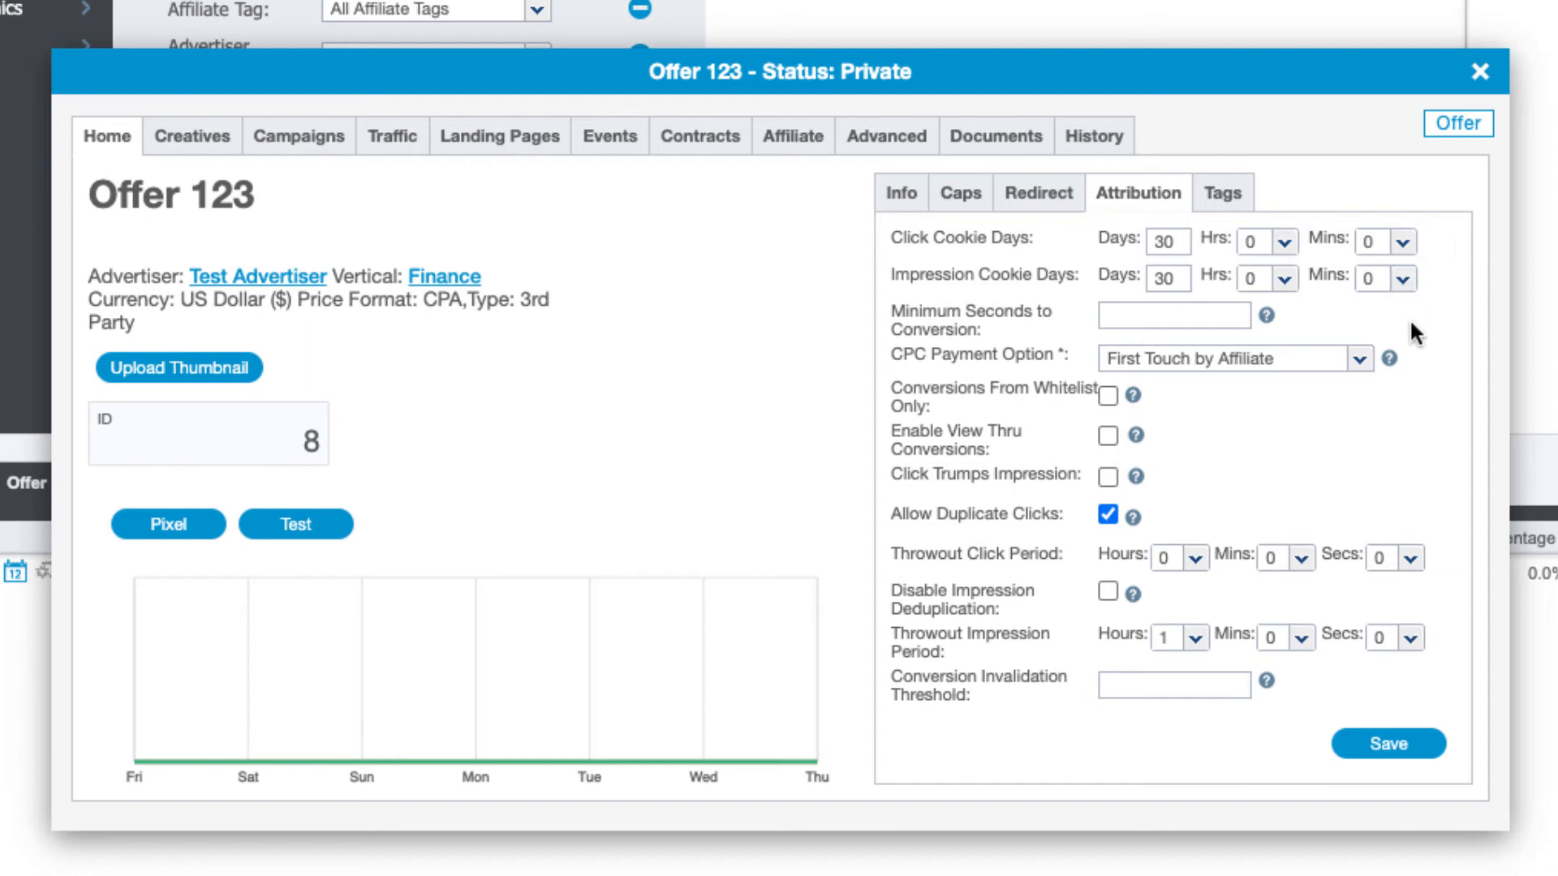
Scroll through the attribution settings, then list the offer's creatives: one active Link creative named 10
scroll(1412, 321, down, 4)
scroll(1409, 318, down, 2)
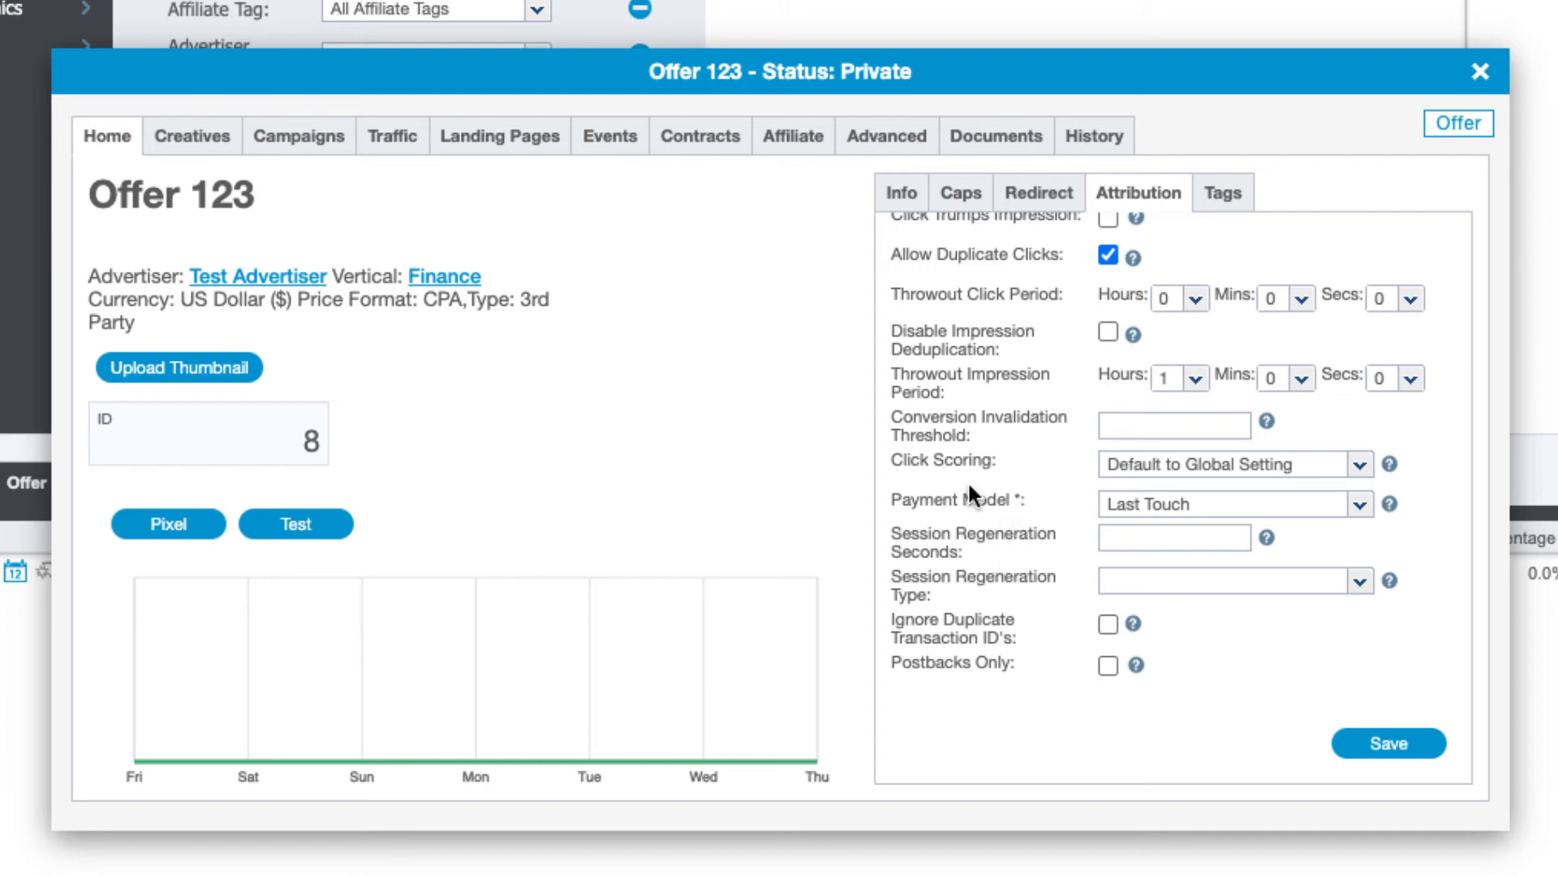
click(188, 129)
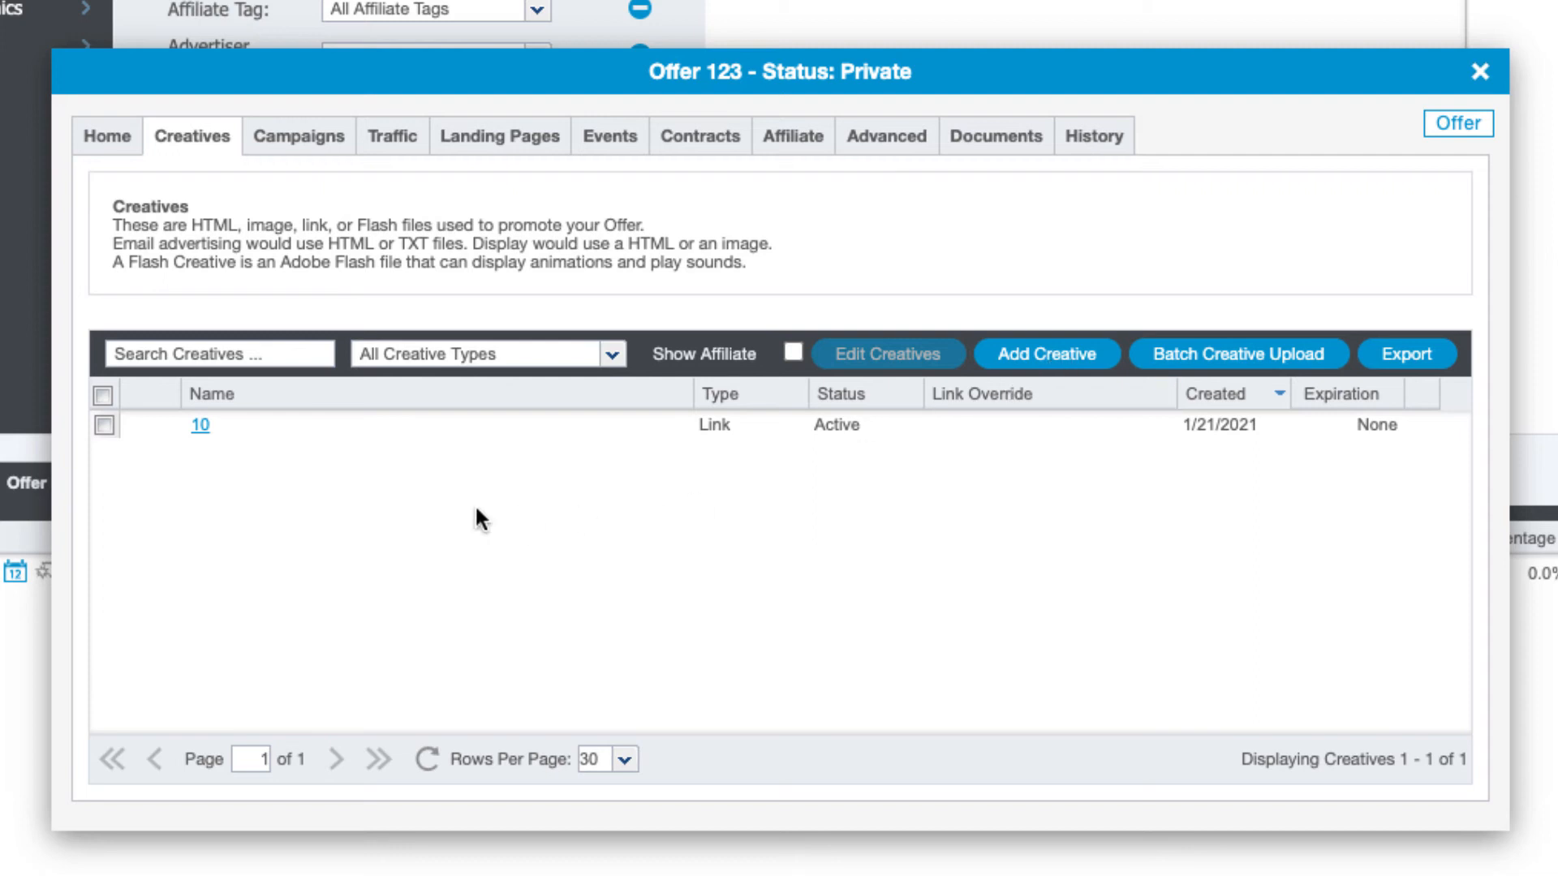
Look over creative 10's details, then view Offer 123's campaigns, which are empty
click(200, 426)
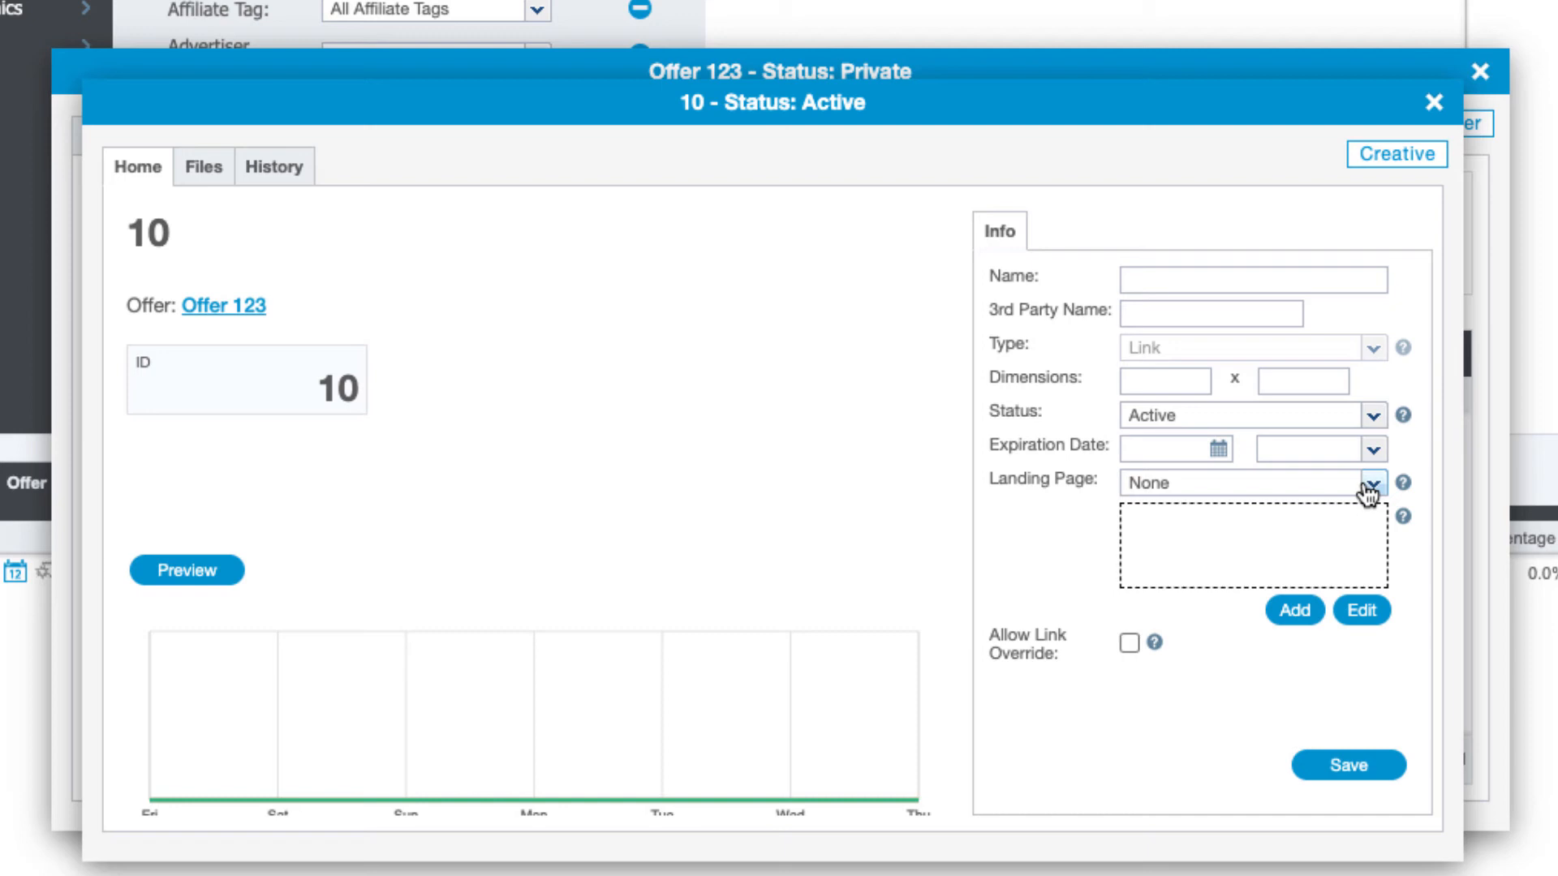
click(1434, 103)
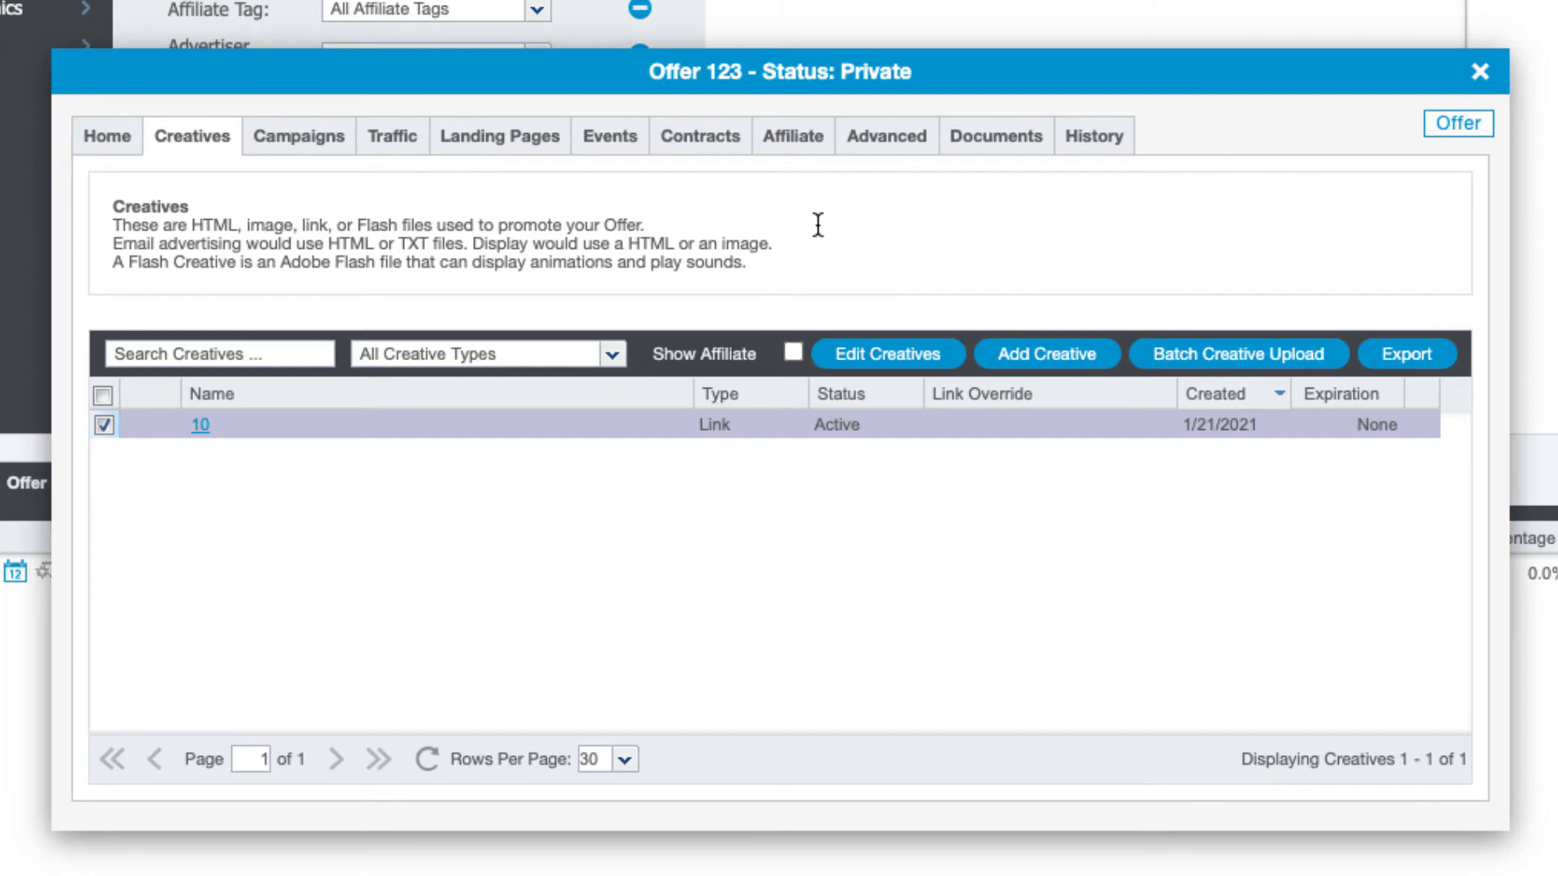
click(311, 156)
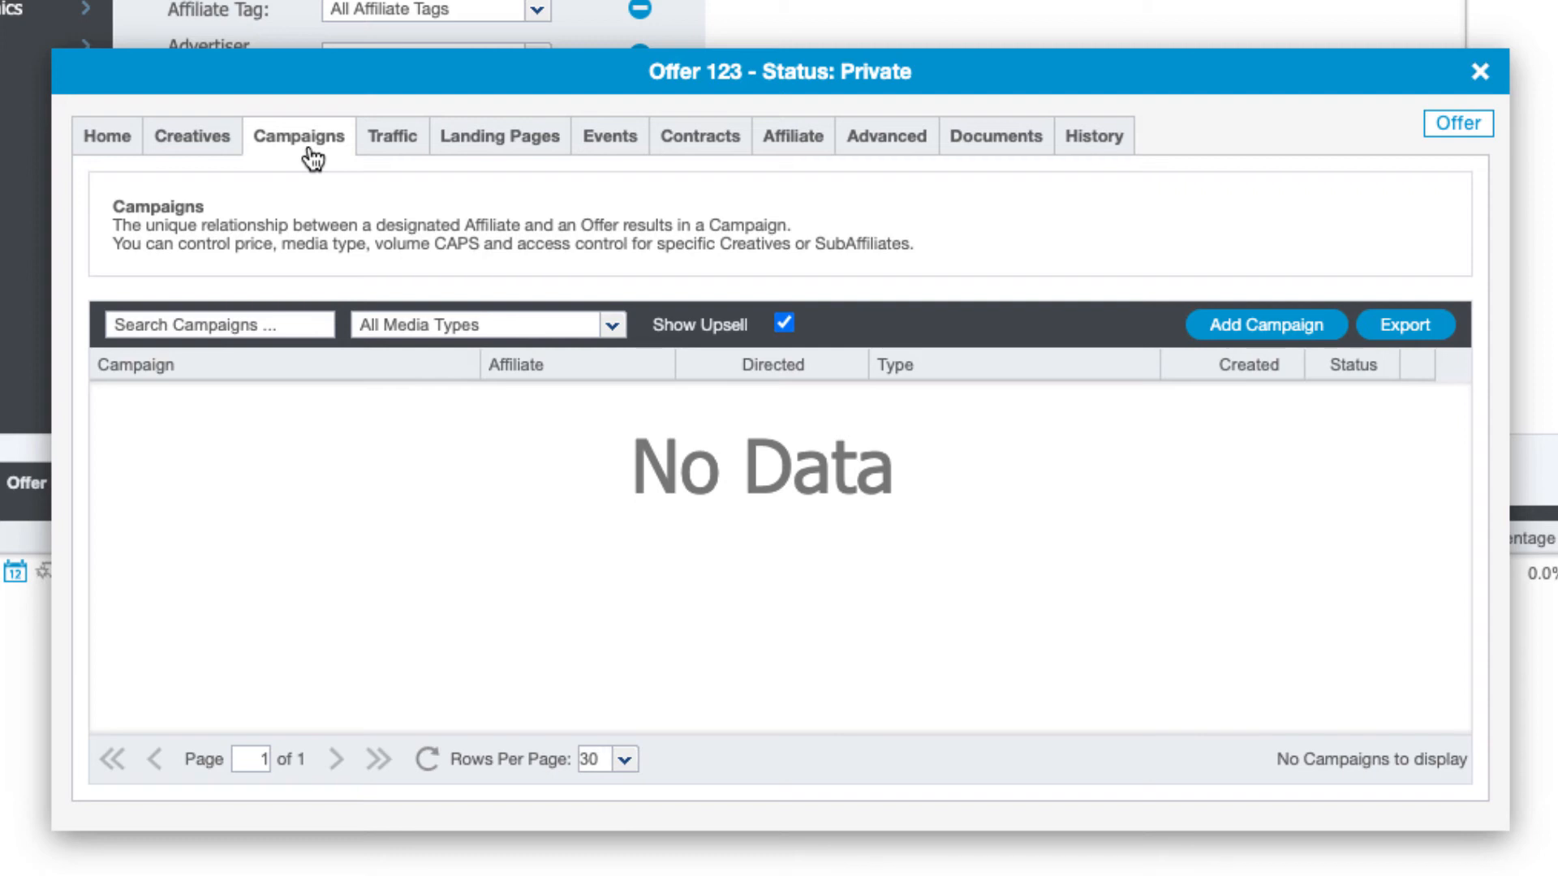
View Offer 123's traffic targeting, currently set to None with no rules
click(389, 145)
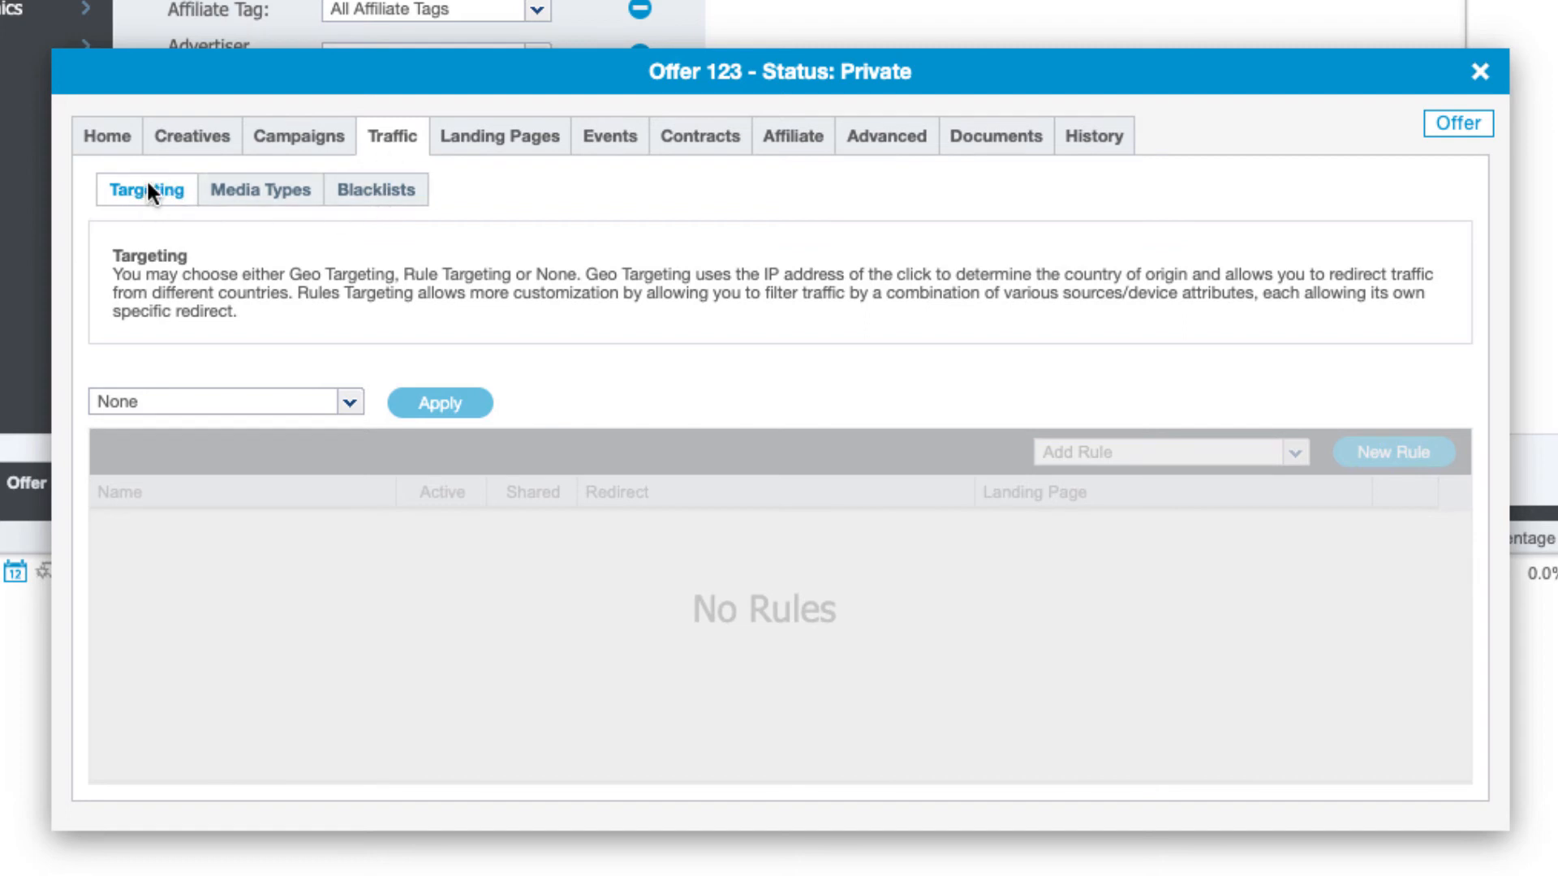
Apply Geo targeting and allow traffic from the United States
click(349, 402)
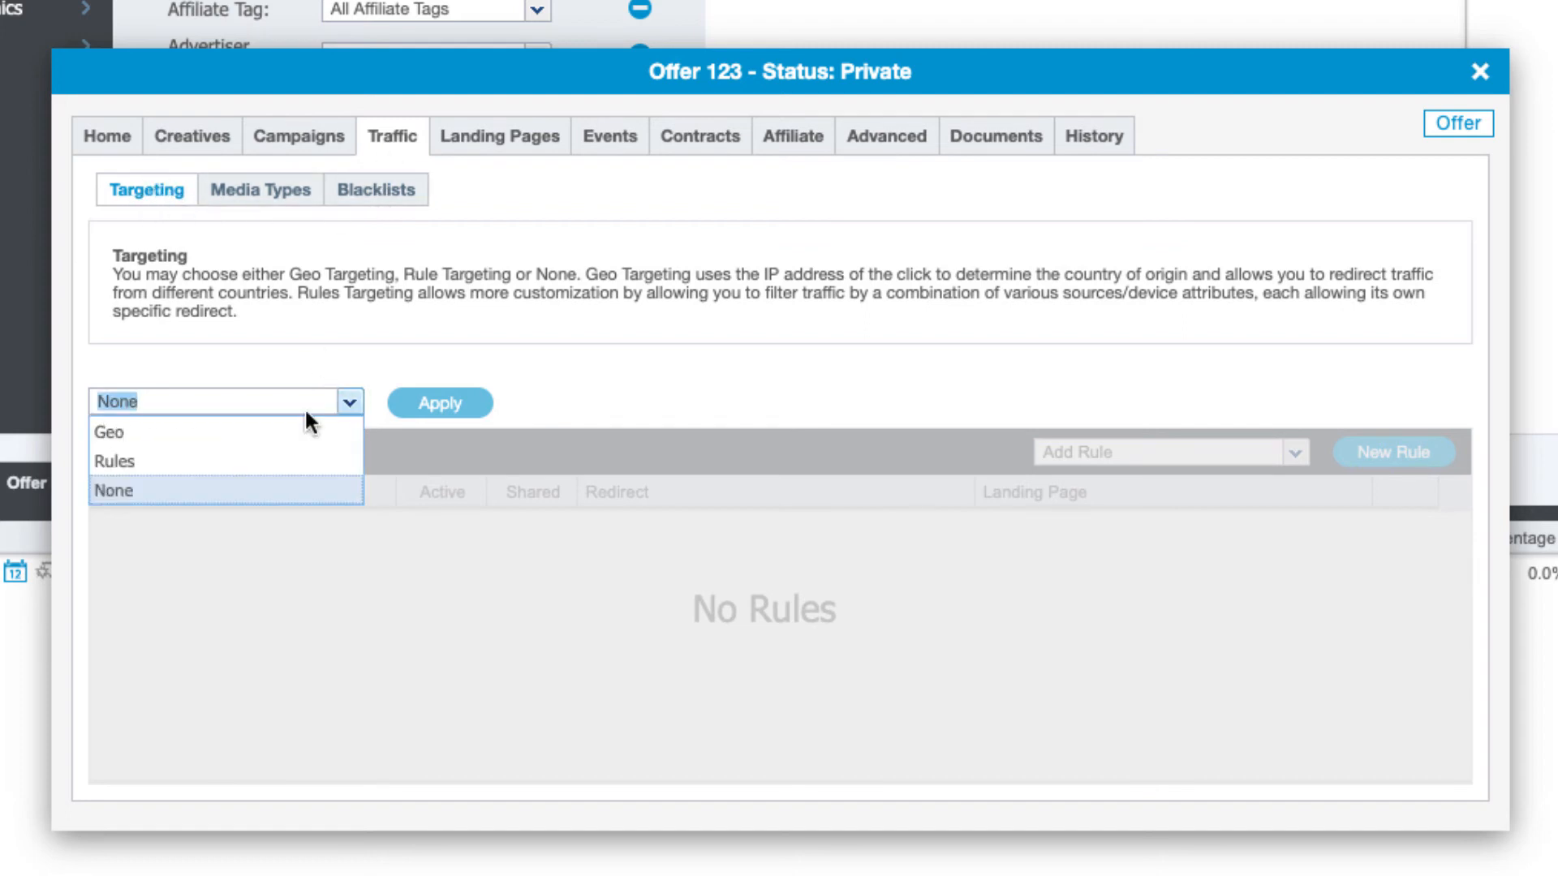
click(193, 432)
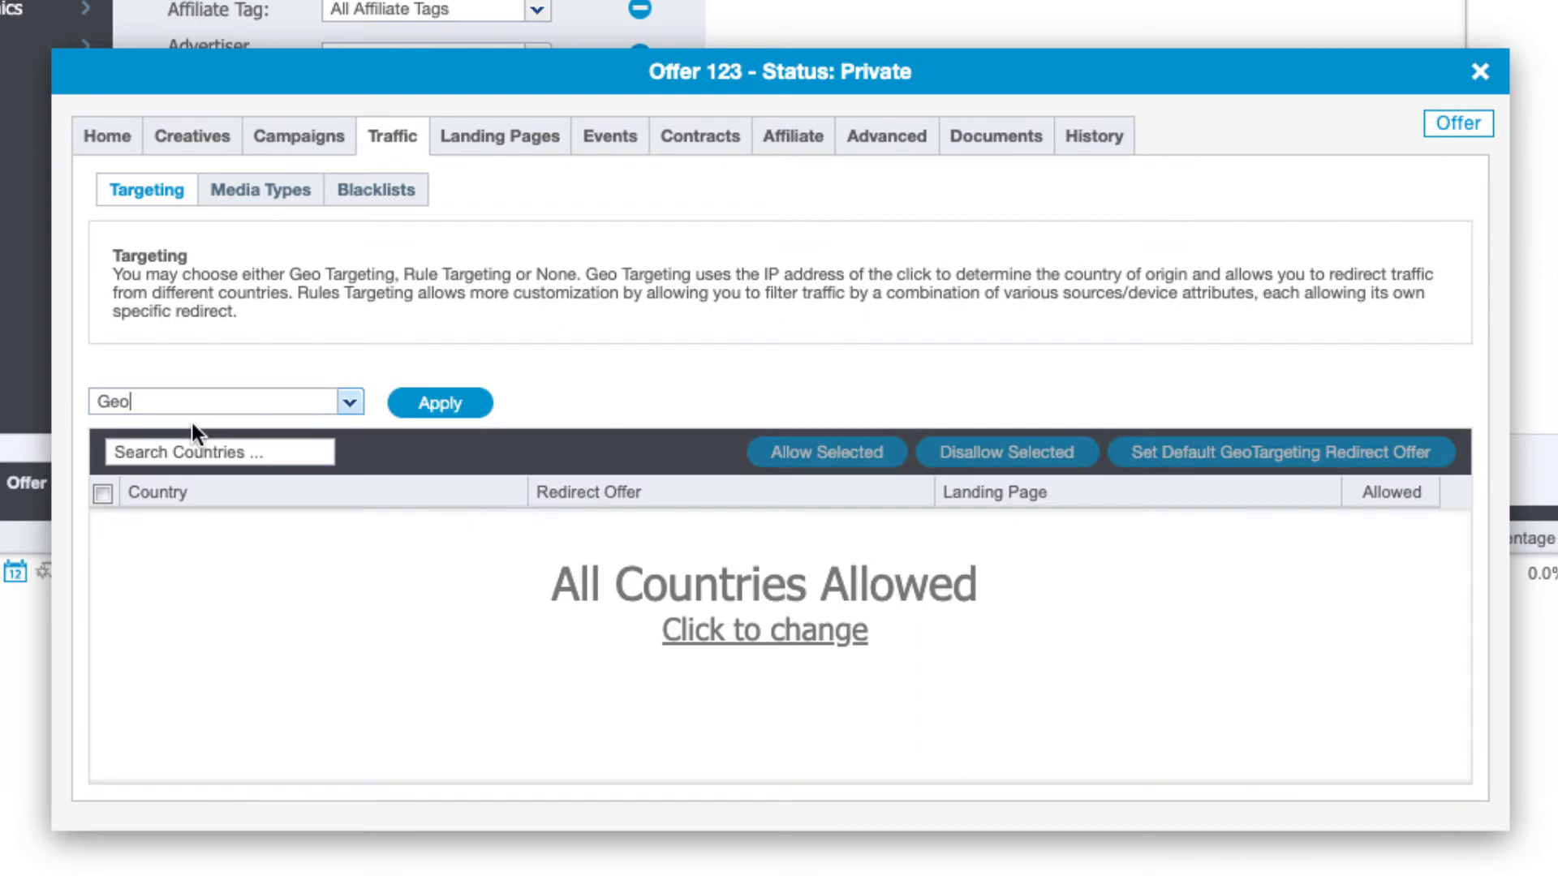
click(445, 408)
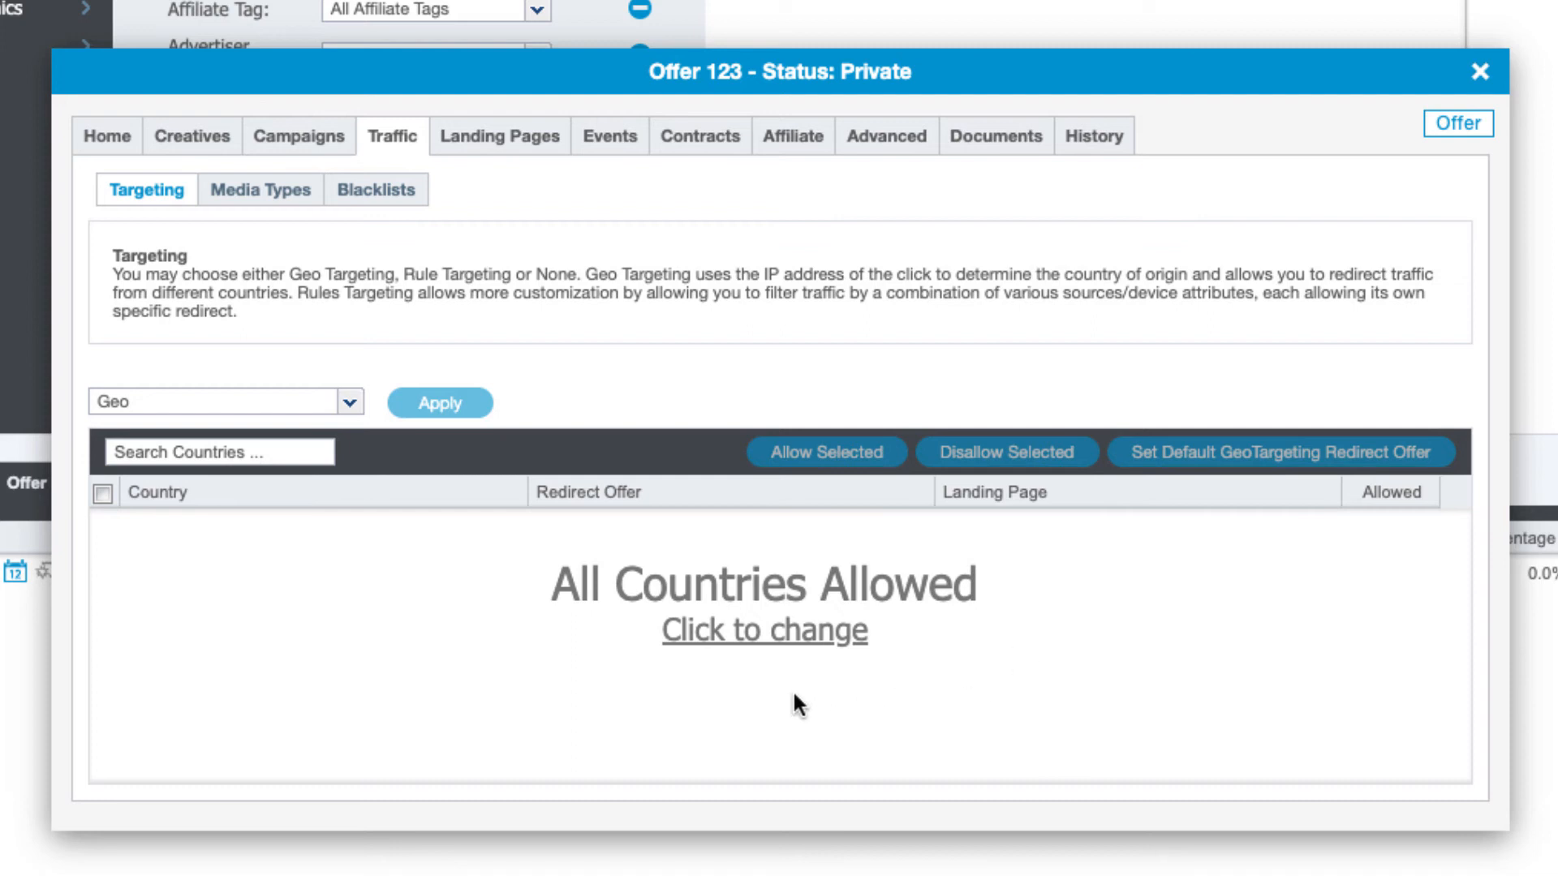
click(737, 641)
click(103, 522)
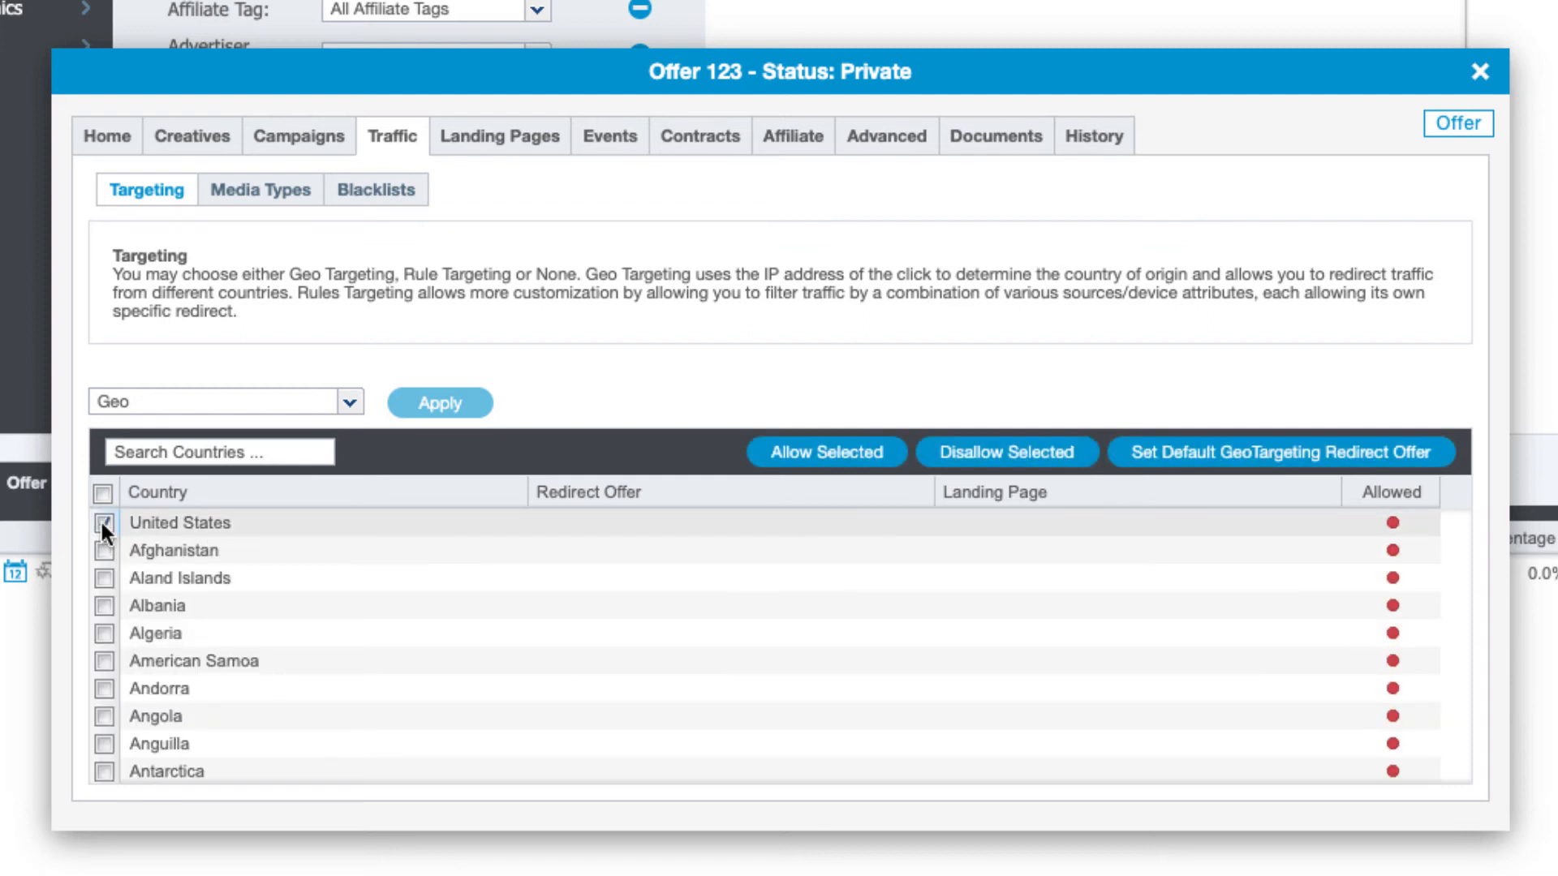
click(822, 459)
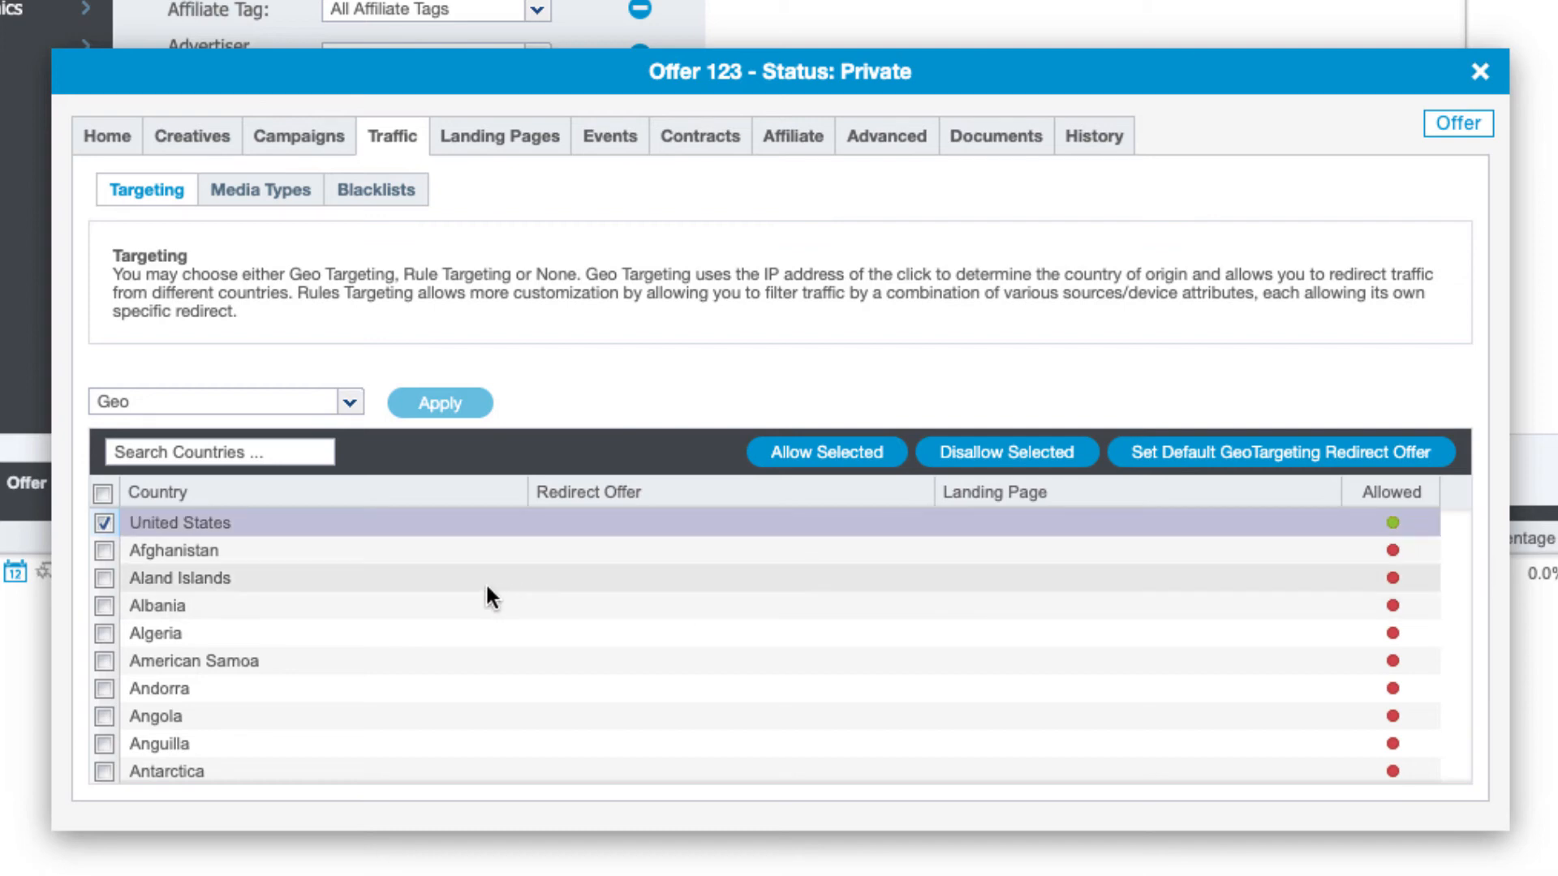
Switch the targeting type to Rules and apply it
click(451, 511)
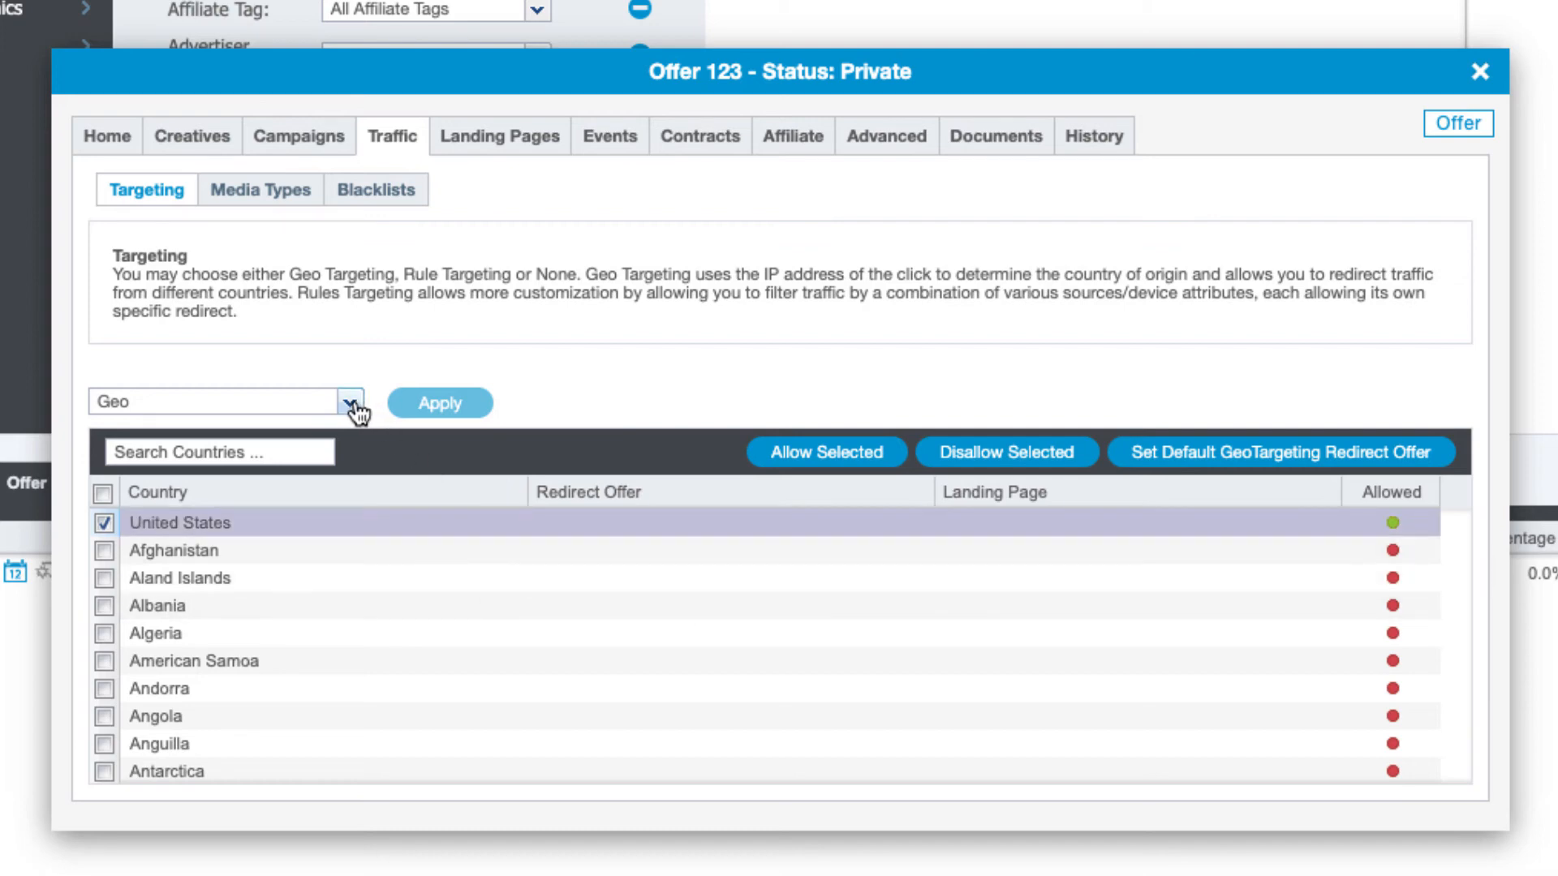
click(350, 403)
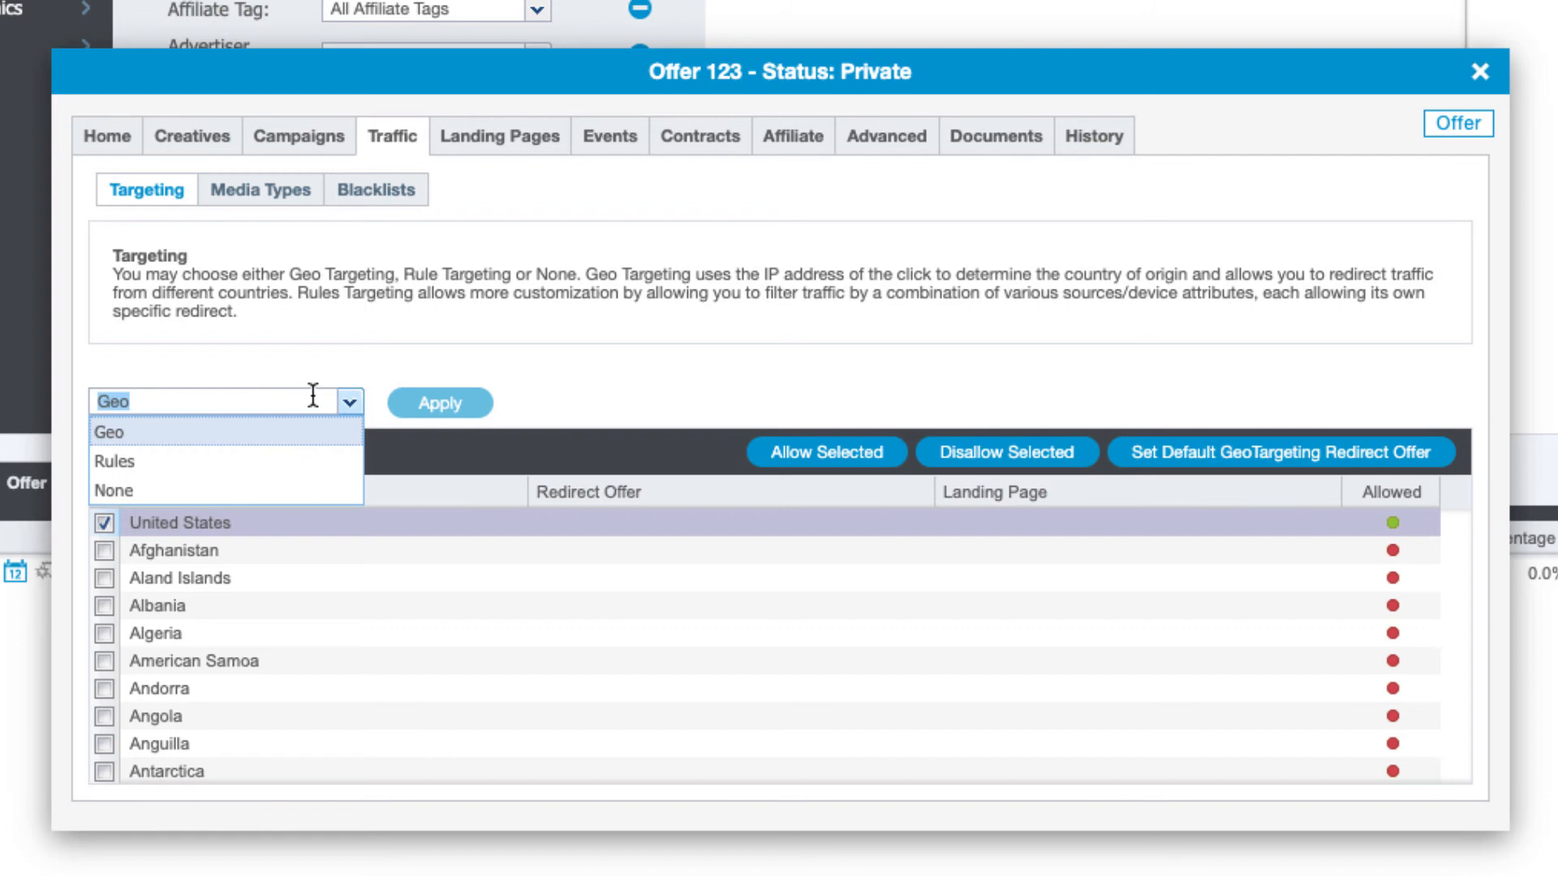
click(247, 461)
click(441, 404)
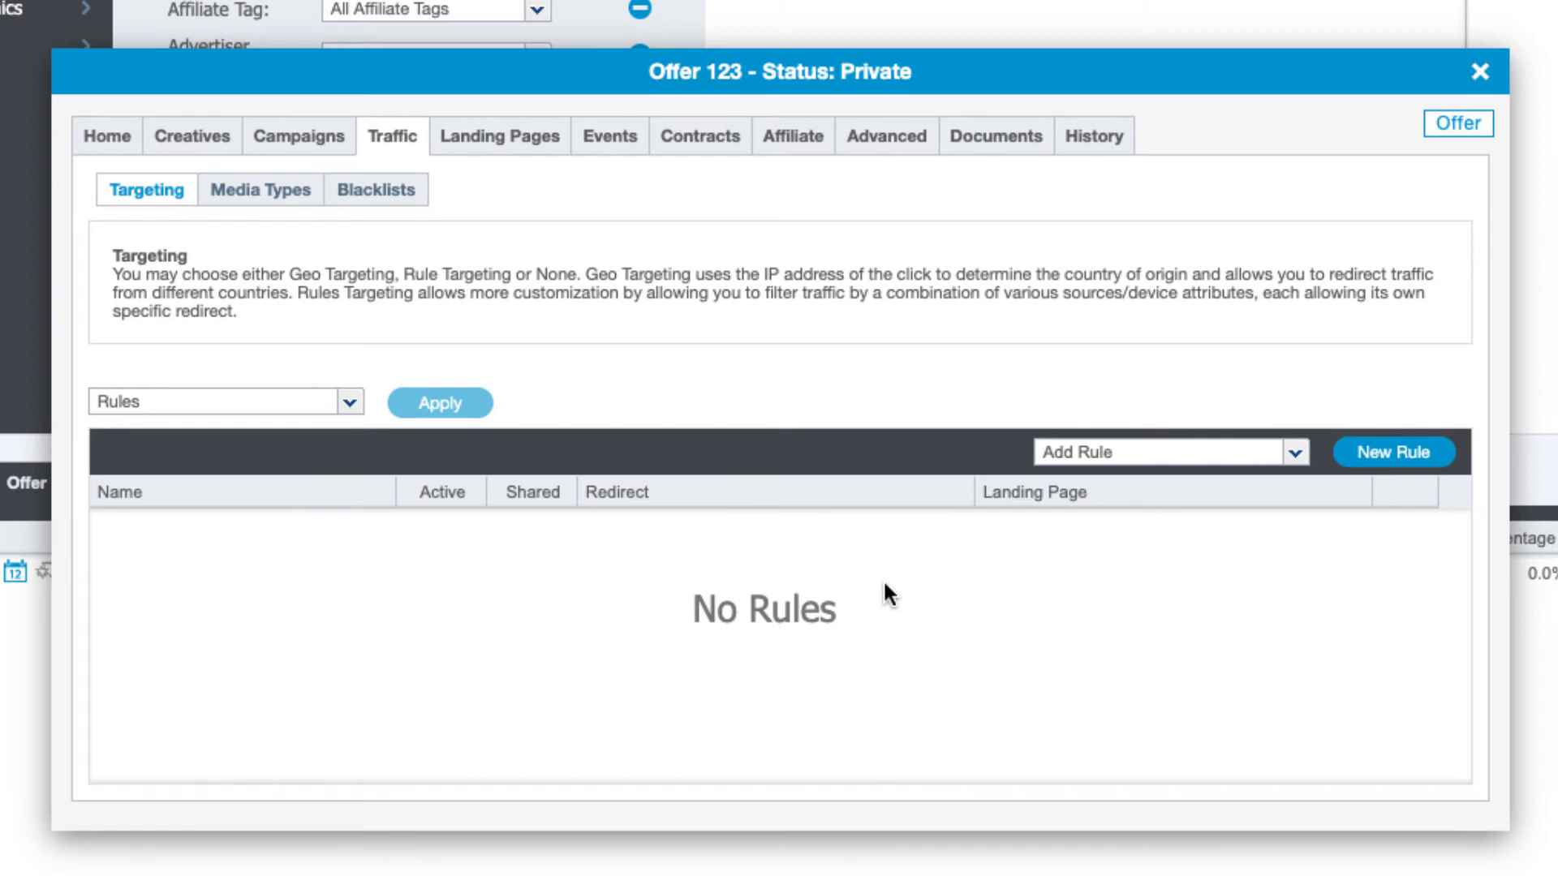
Allow the Email media type for Offer 123, then view its empty affiliate blacklist
click(264, 194)
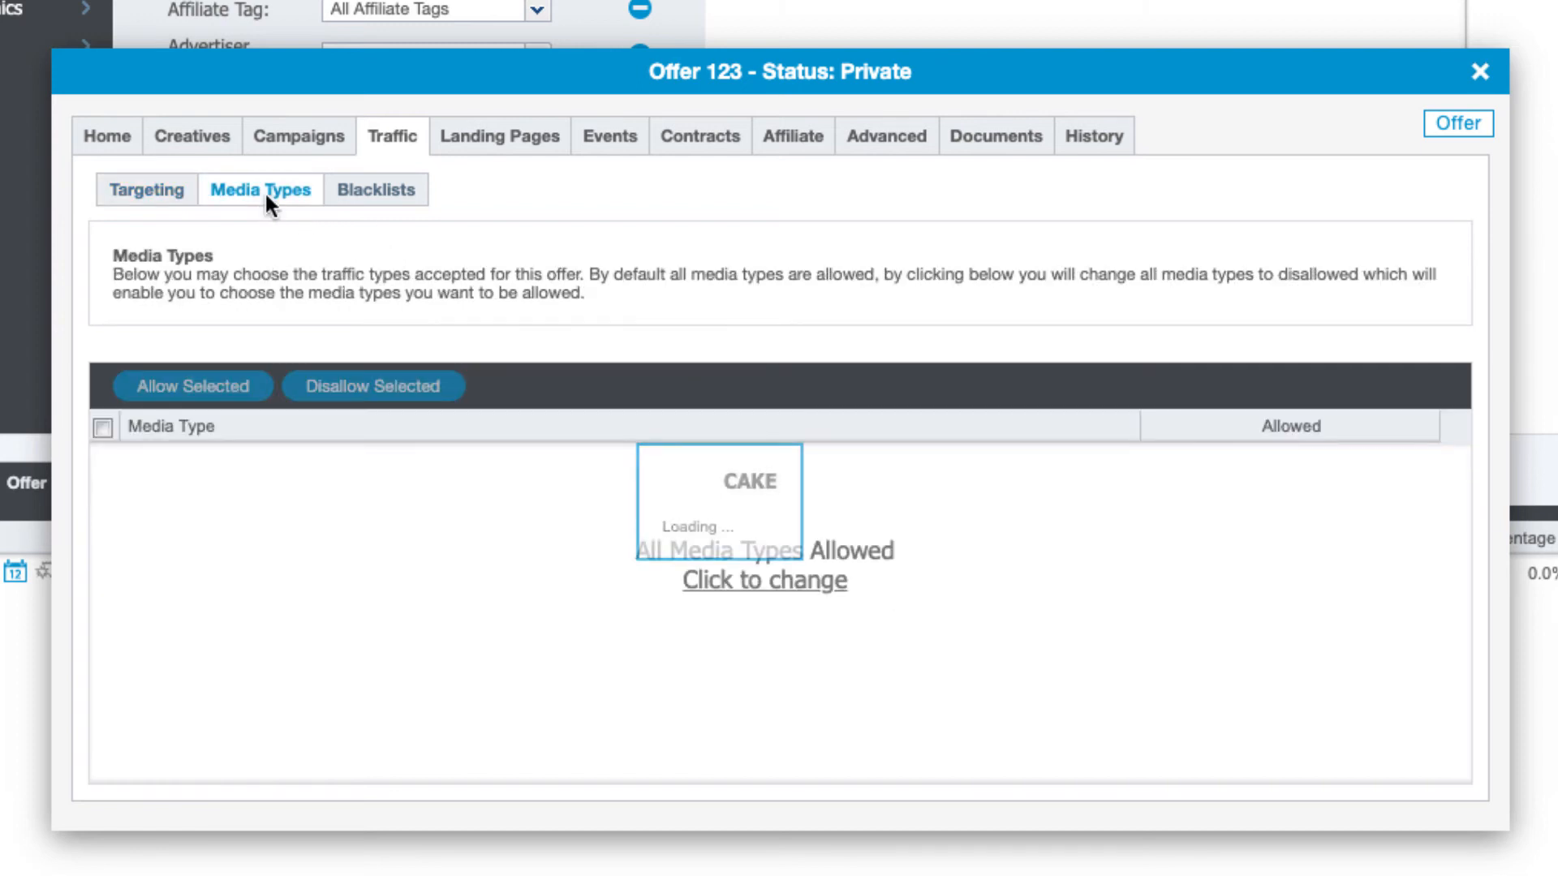
click(751, 589)
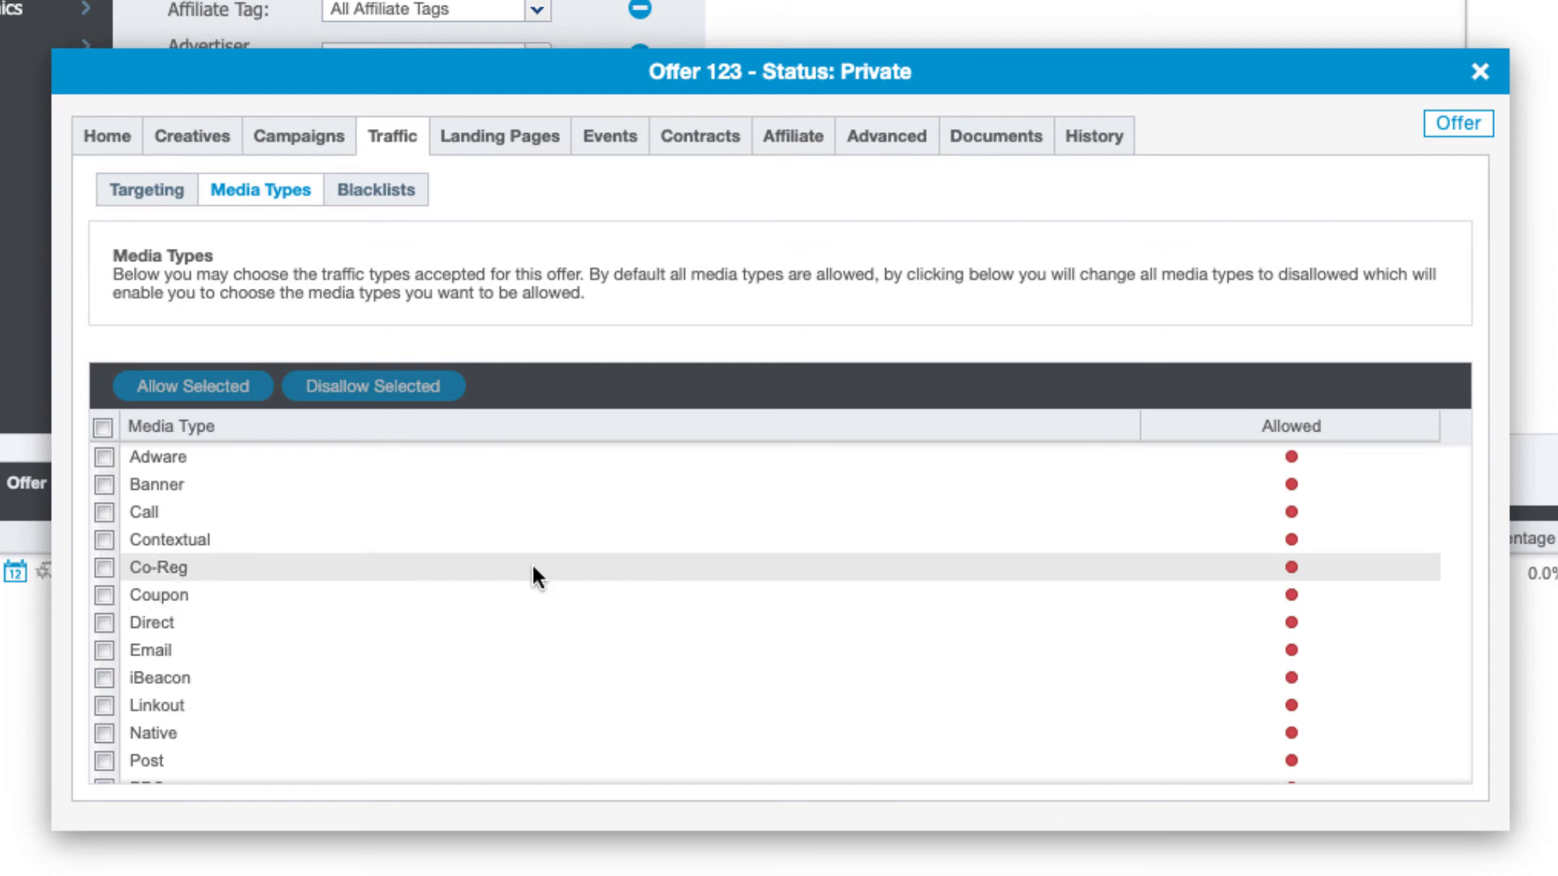
click(102, 650)
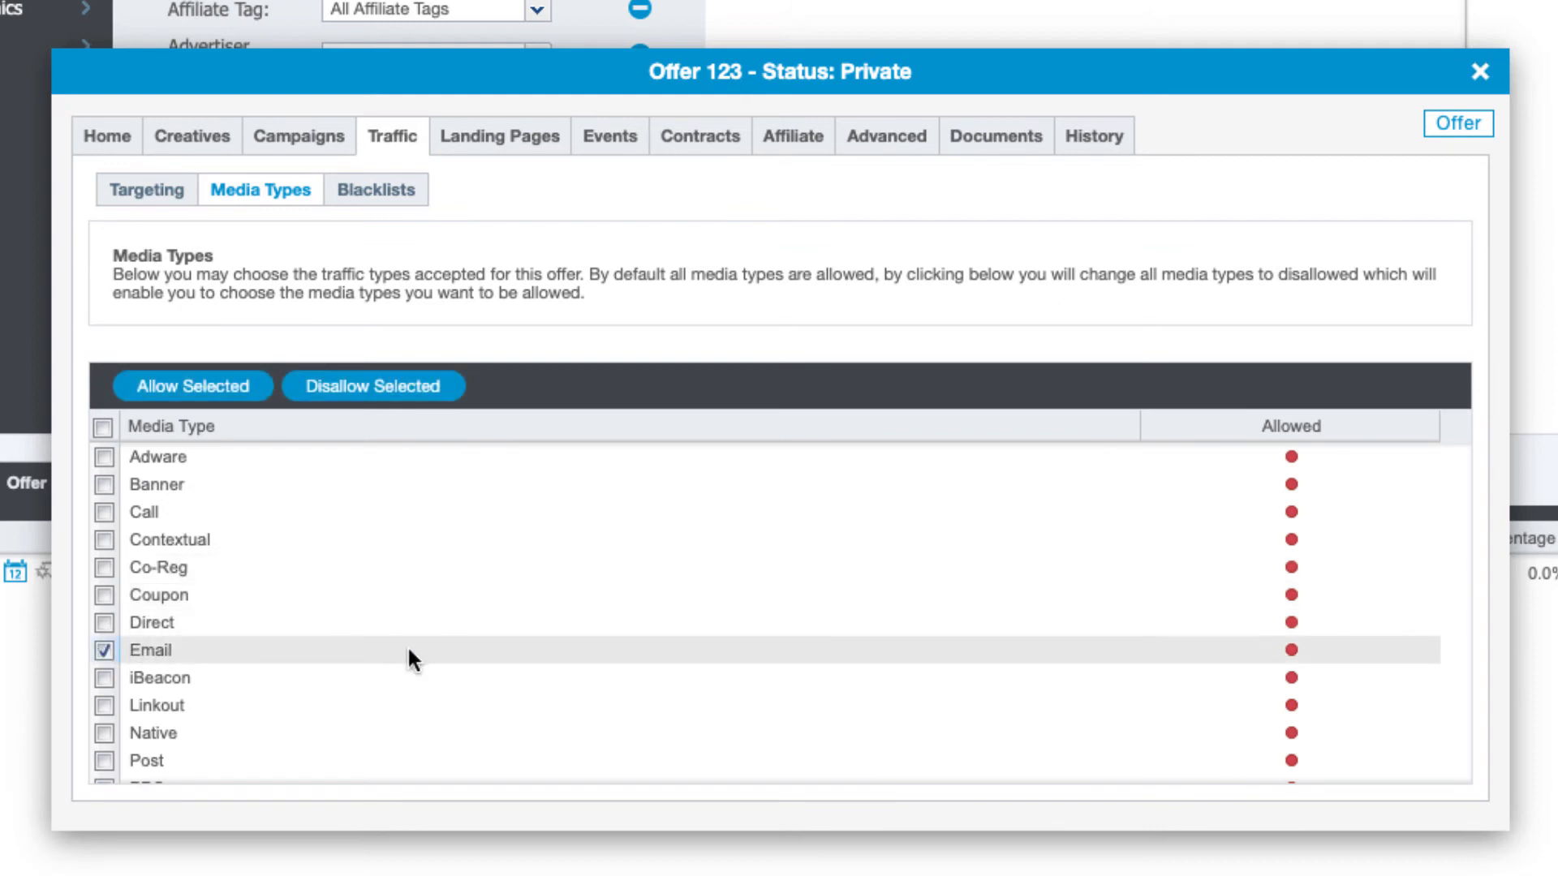
click(189, 388)
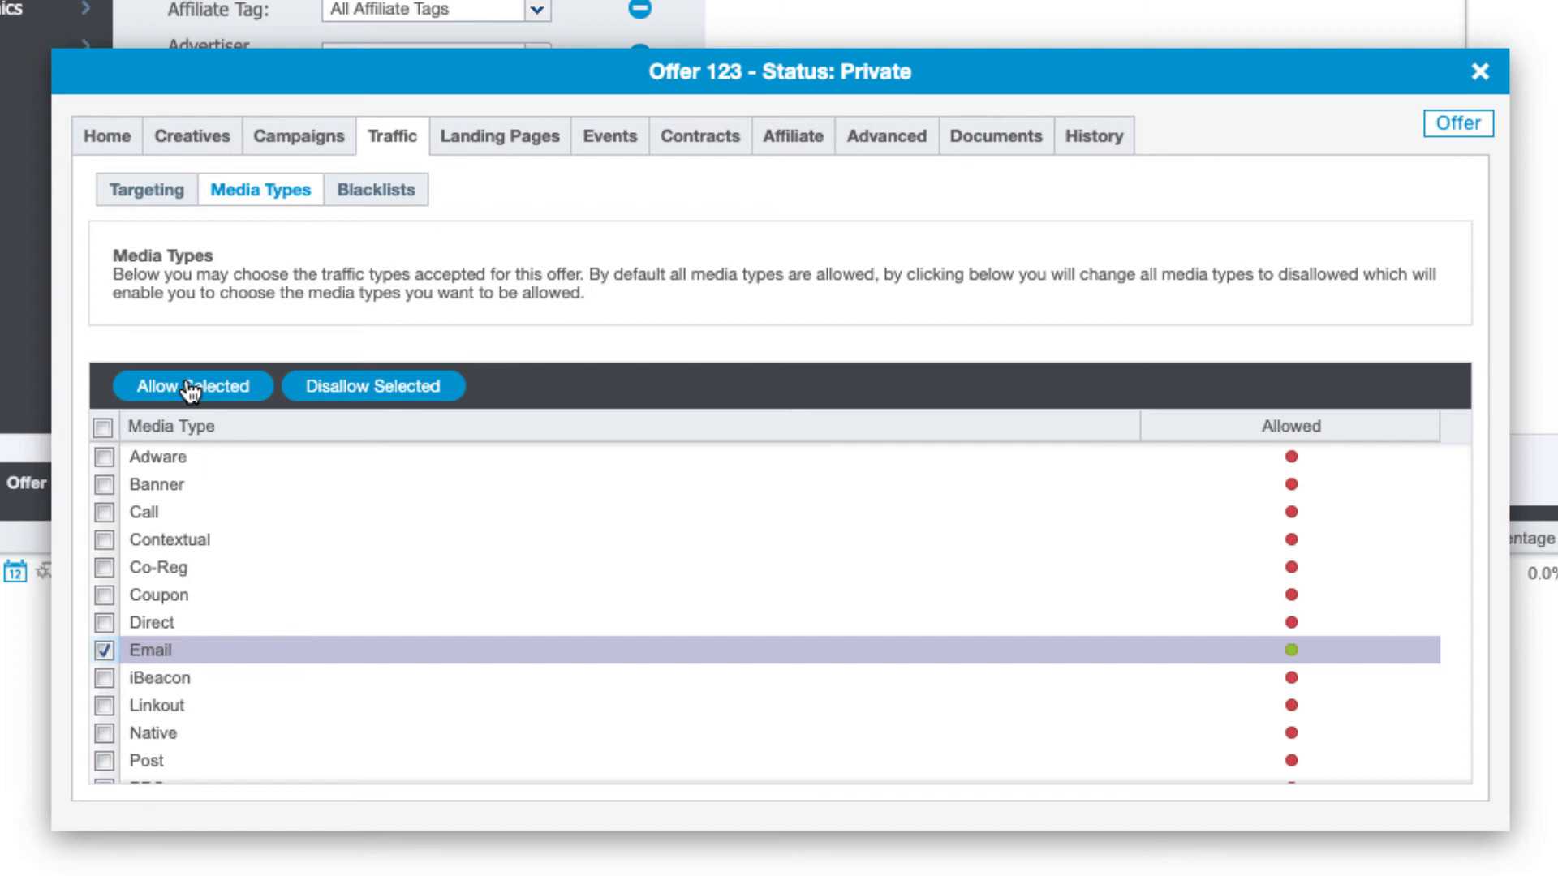
click(357, 190)
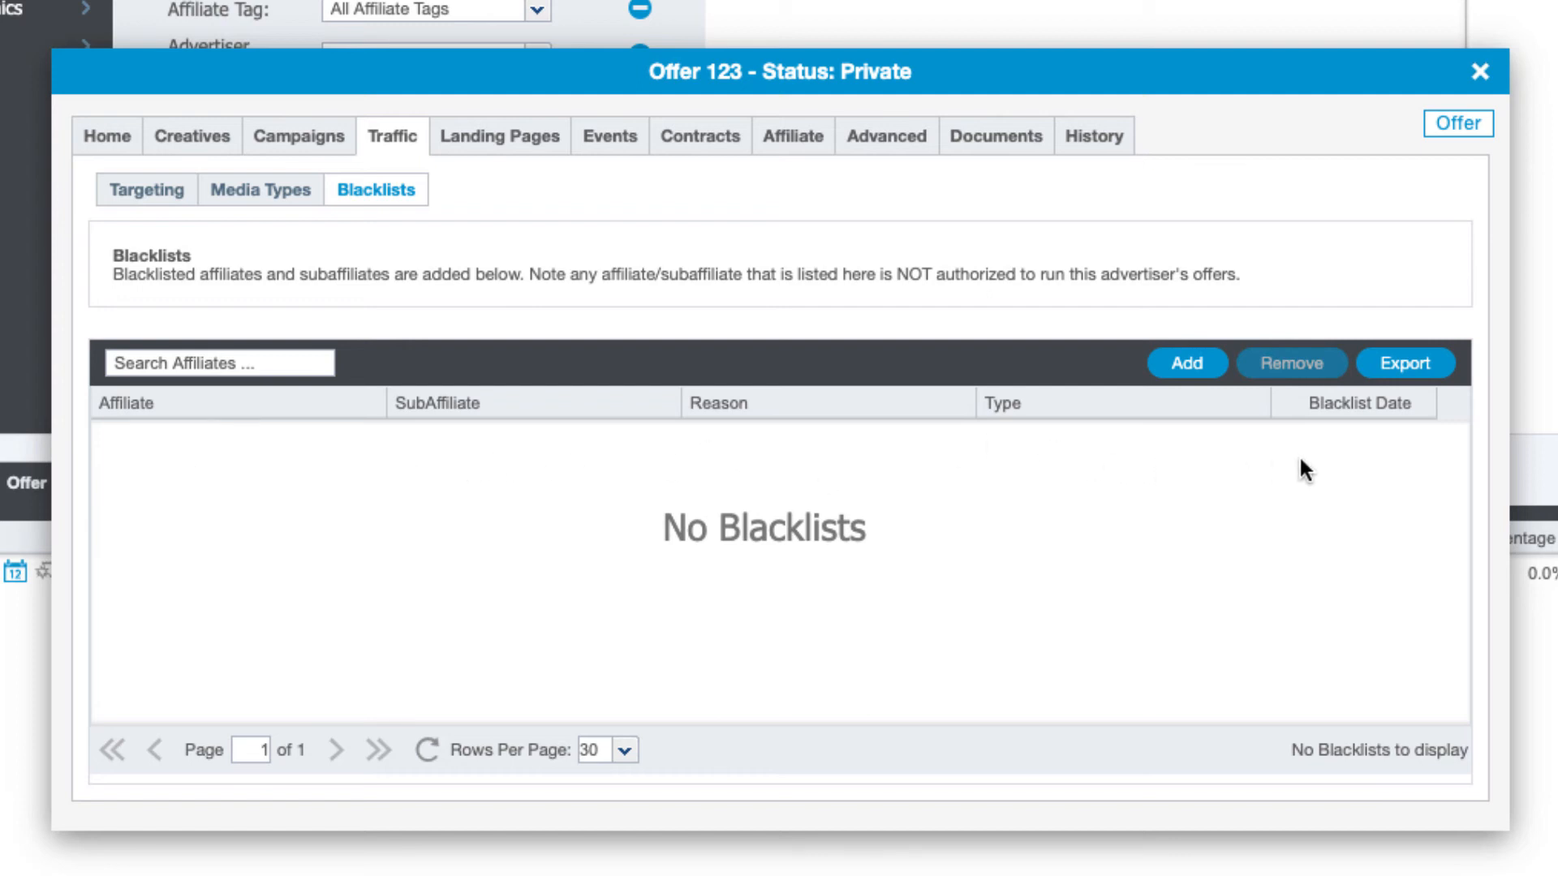
click(517, 138)
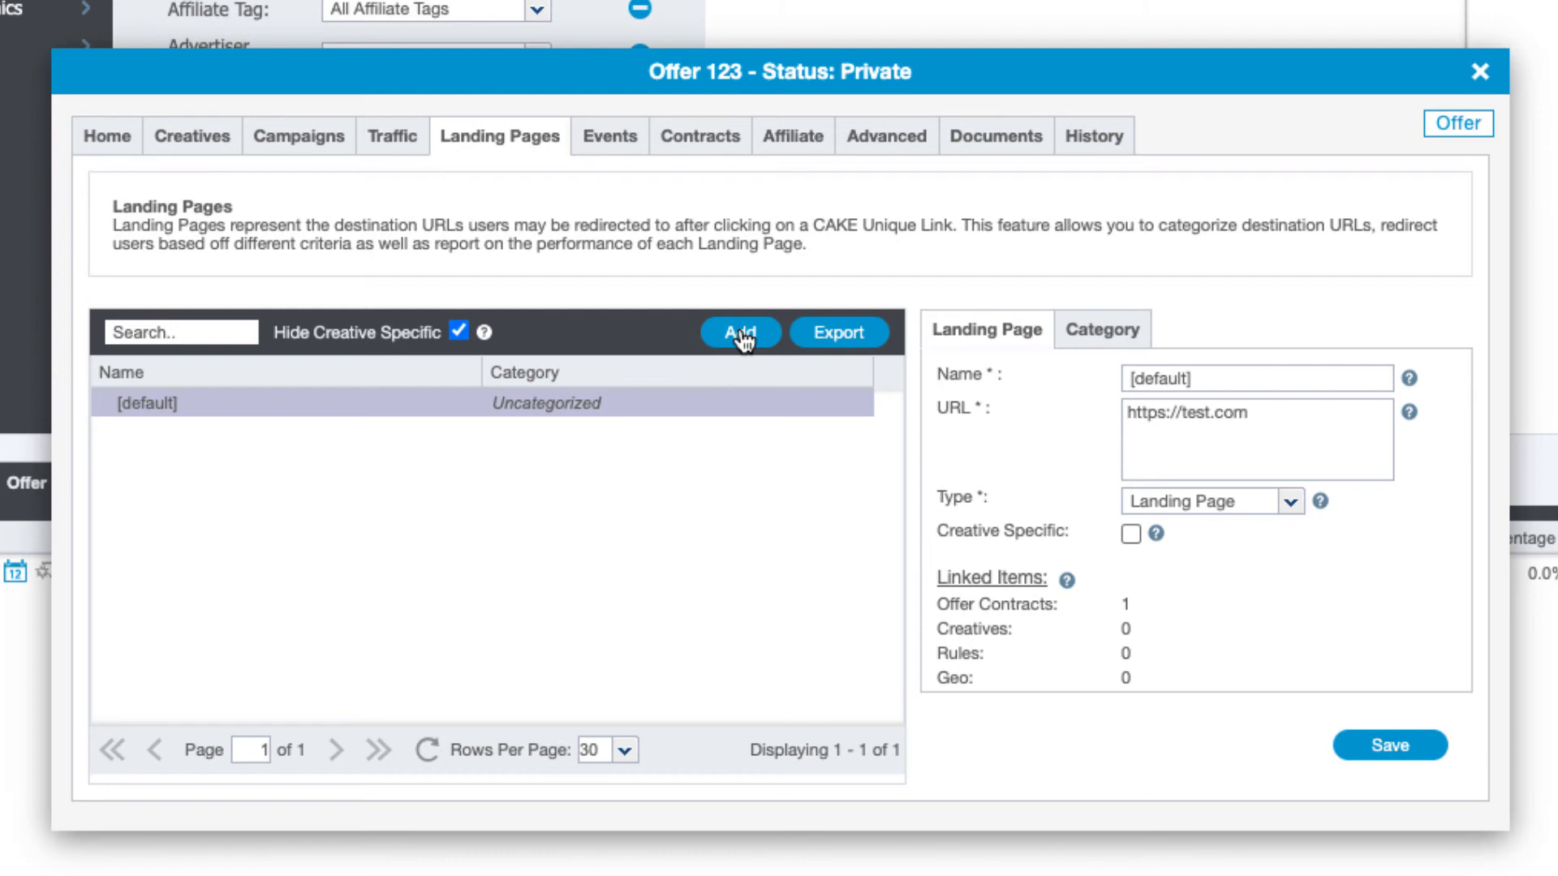
Review the offer's events, then view its contracts, holding only the [default] CPA contract
click(621, 154)
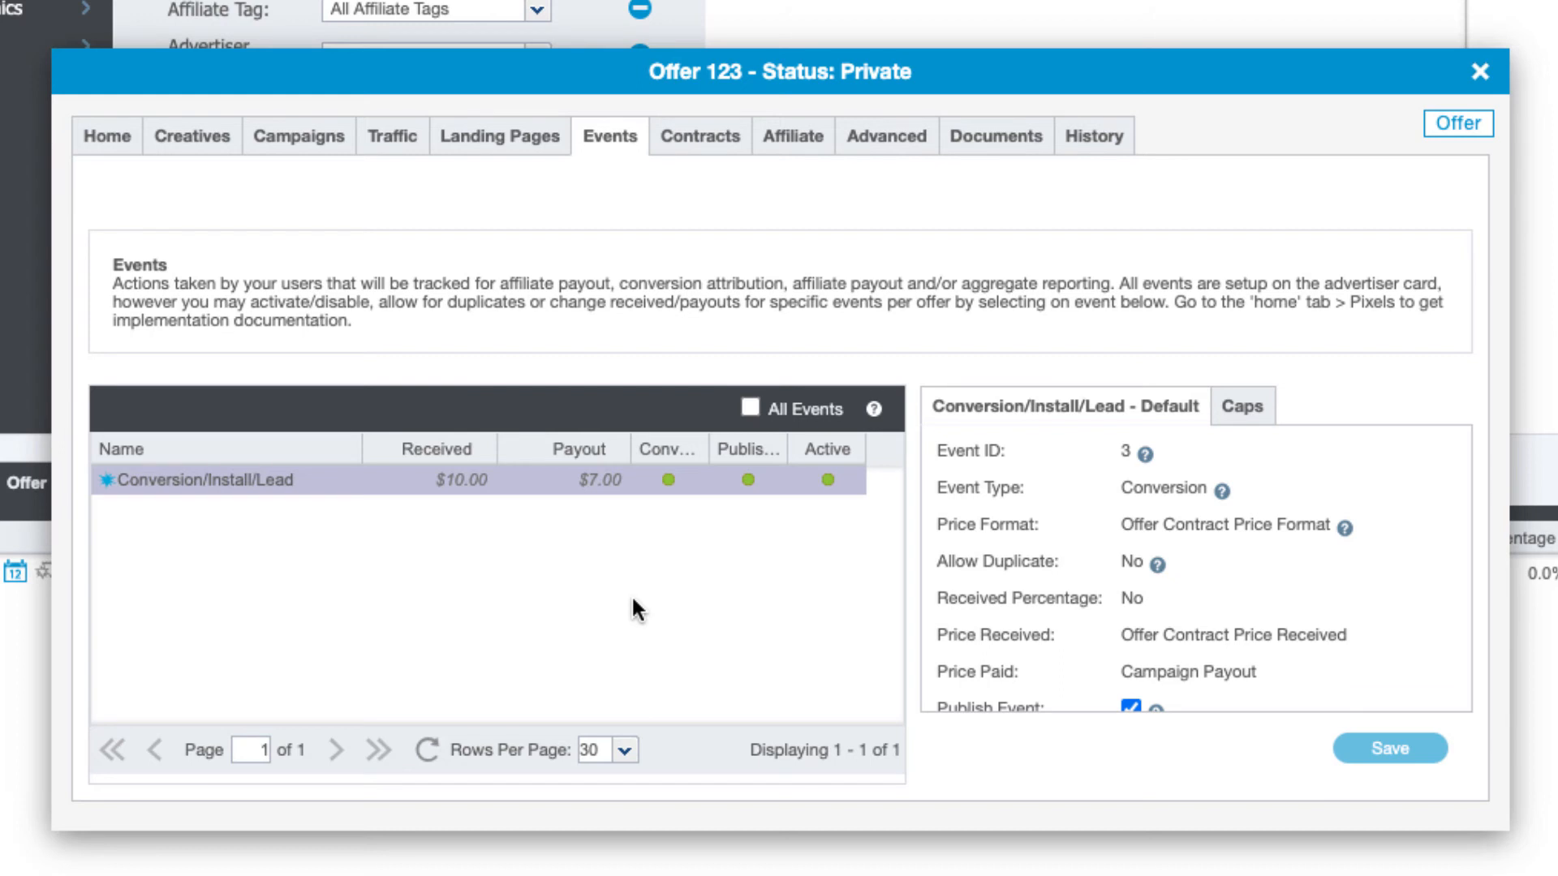
click(694, 136)
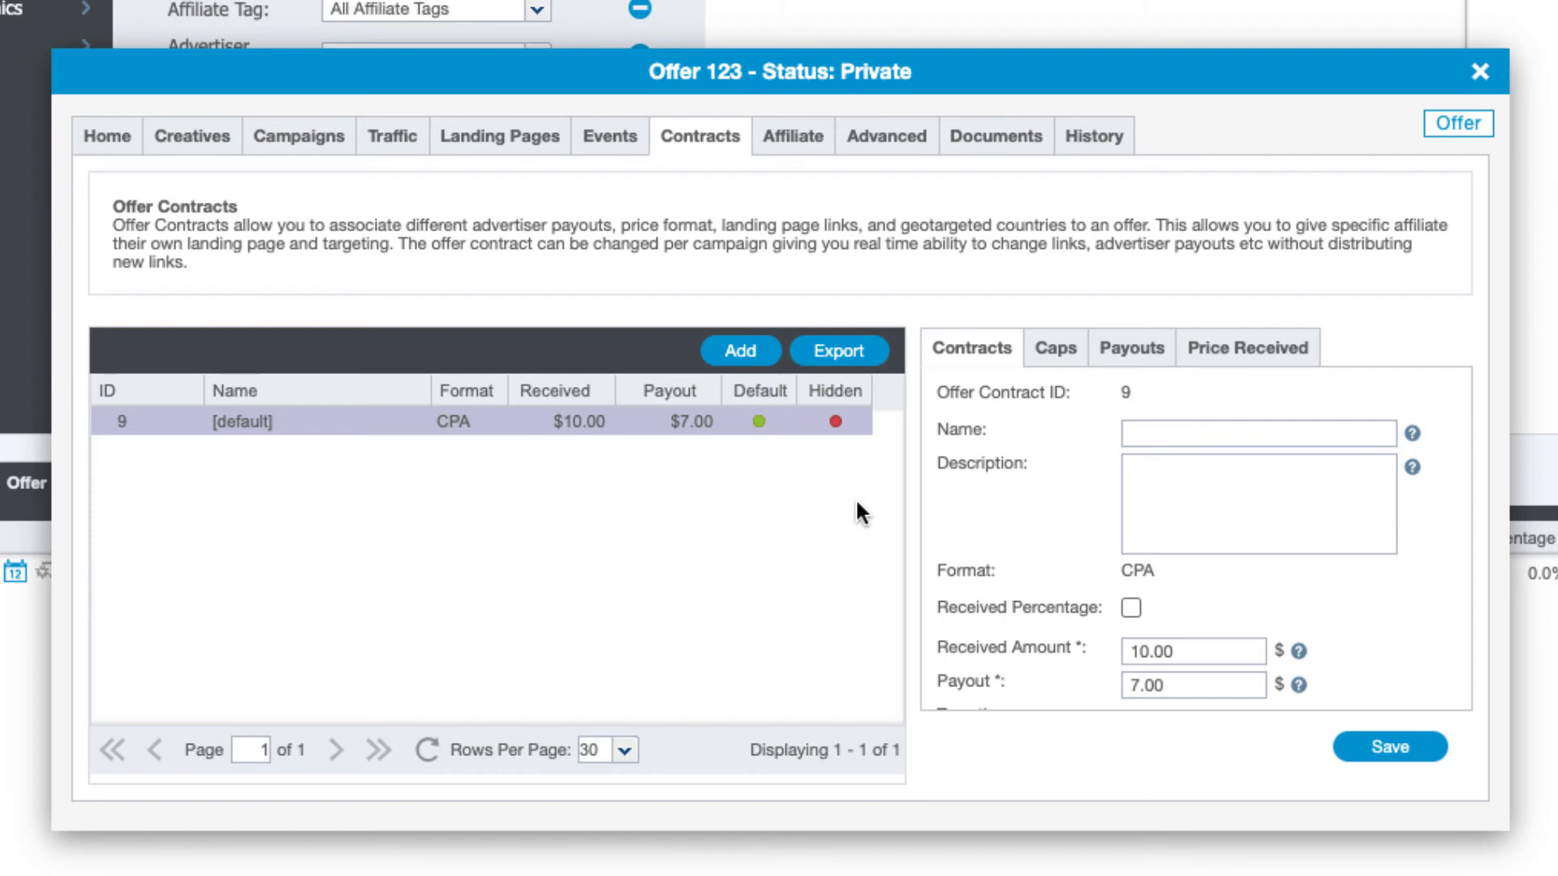
Start a new contract named 'Offer Contract 2' on the [default] landing page
click(741, 351)
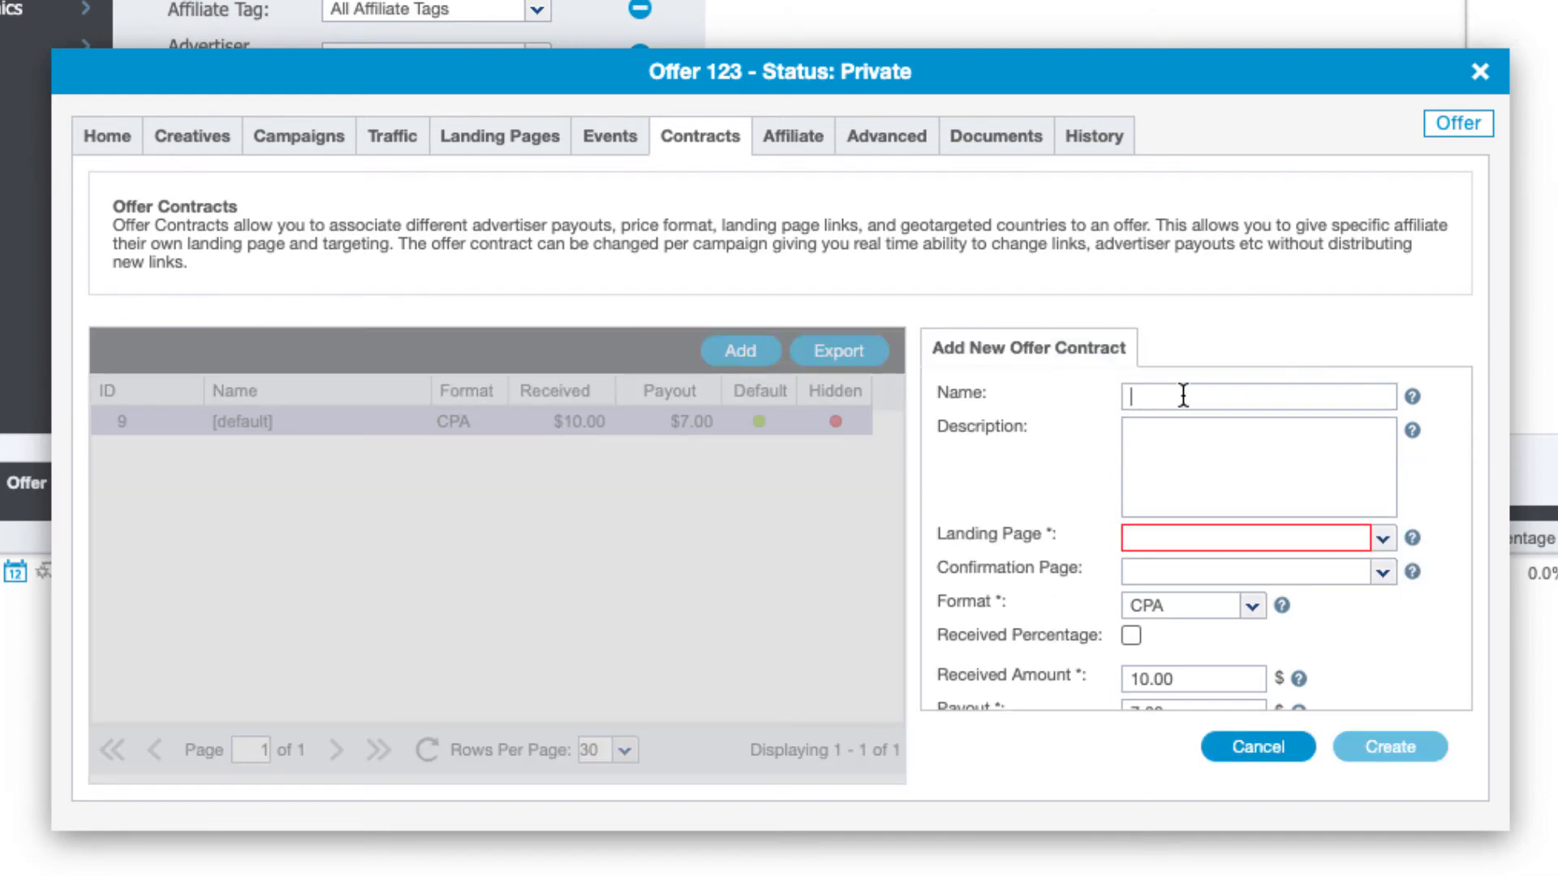
text(Offer Contract 2)
scroll(1231, 428, down, 3)
scroll(1232, 429, up, 2)
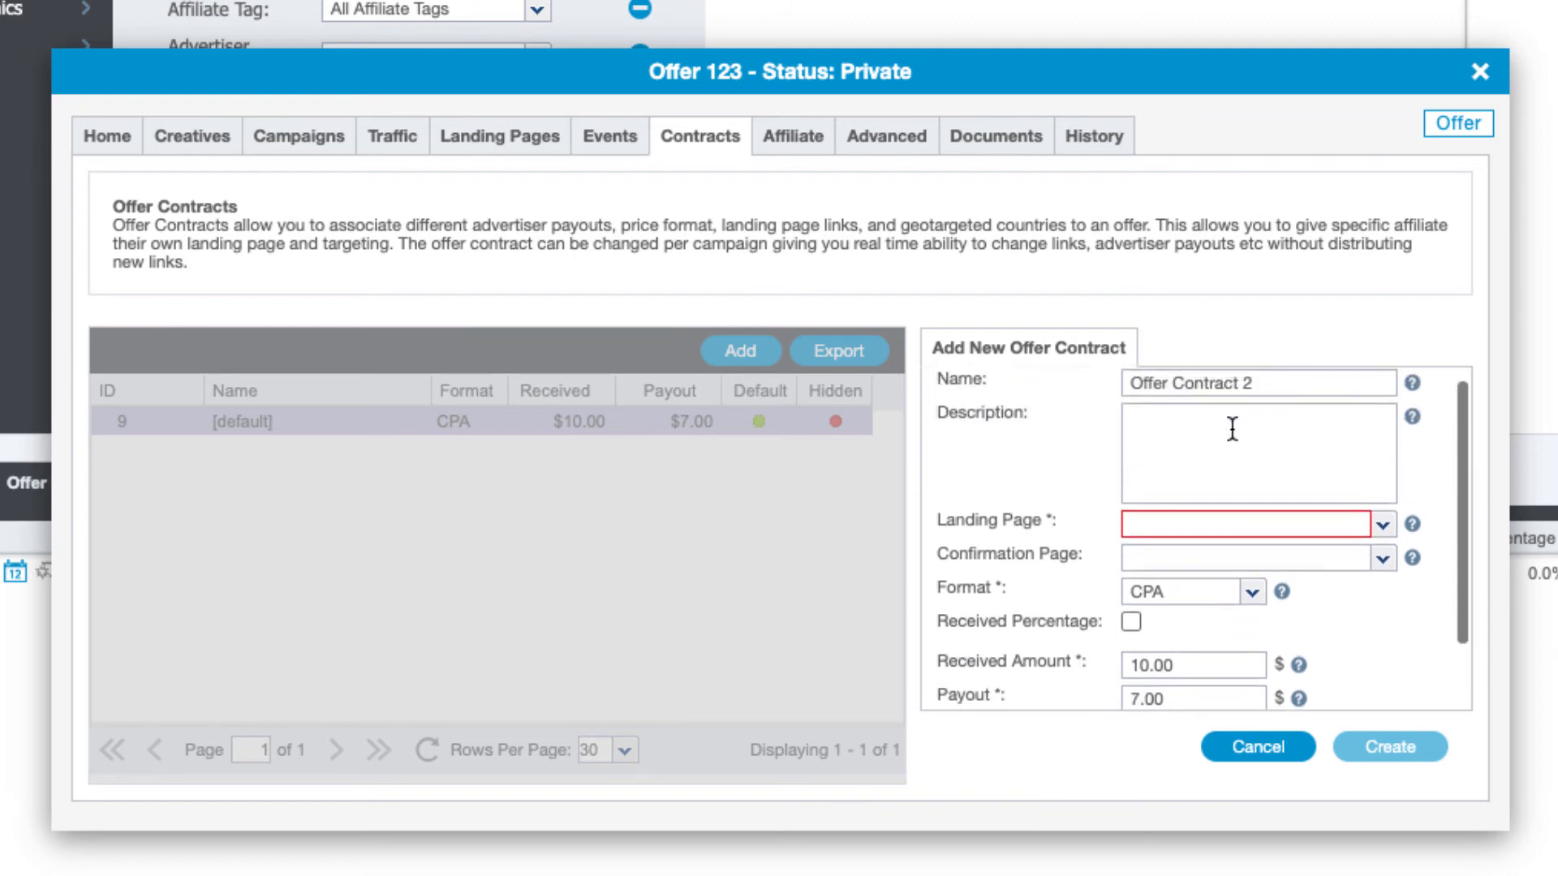
scroll(1231, 429, up, 1)
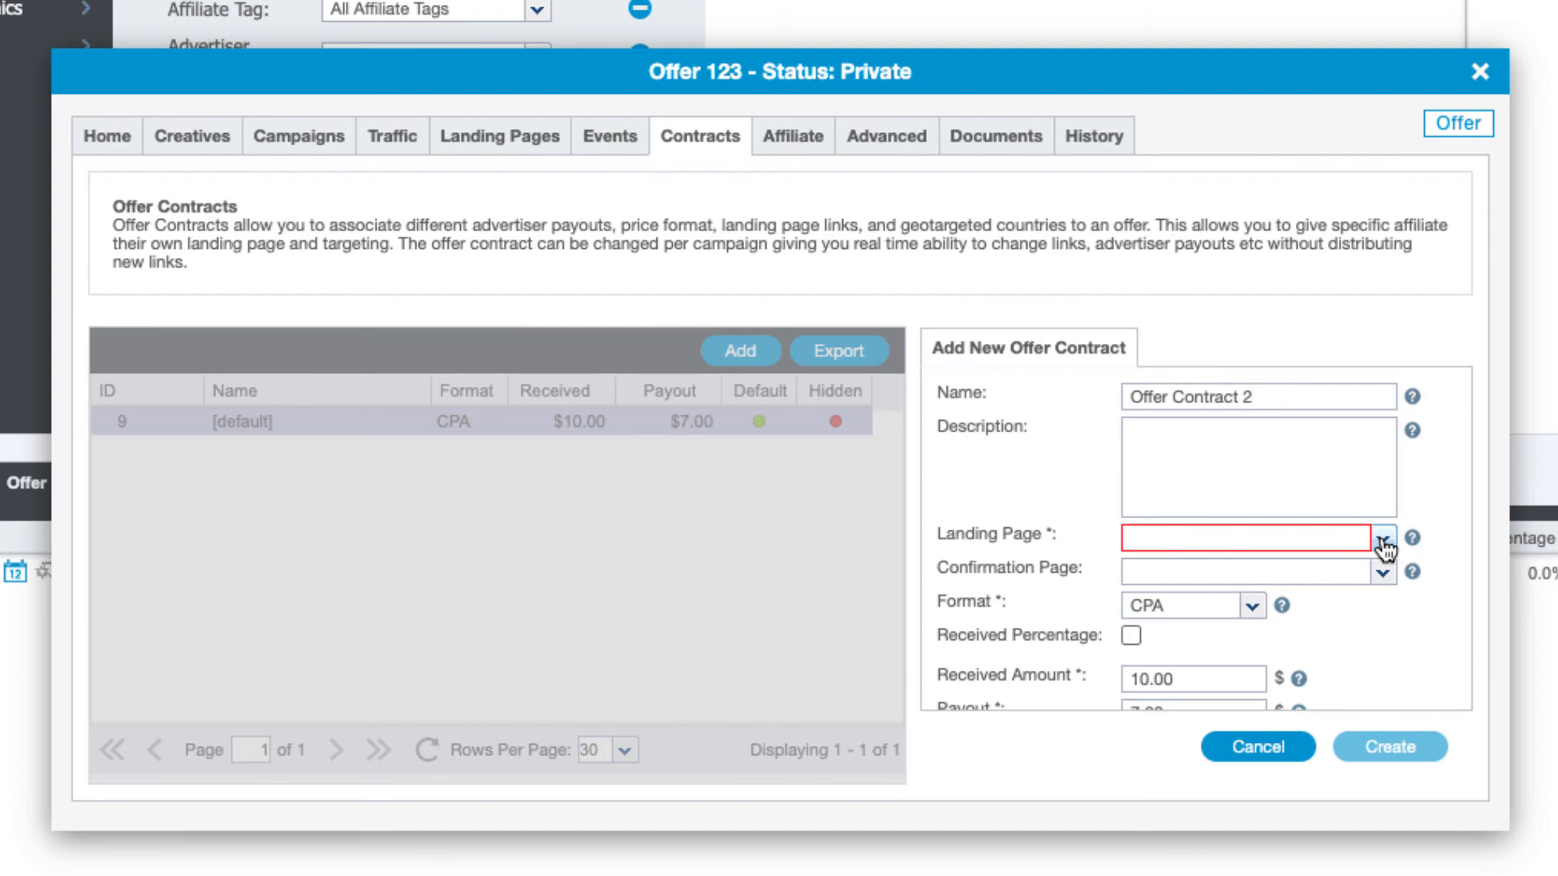
click(1384, 541)
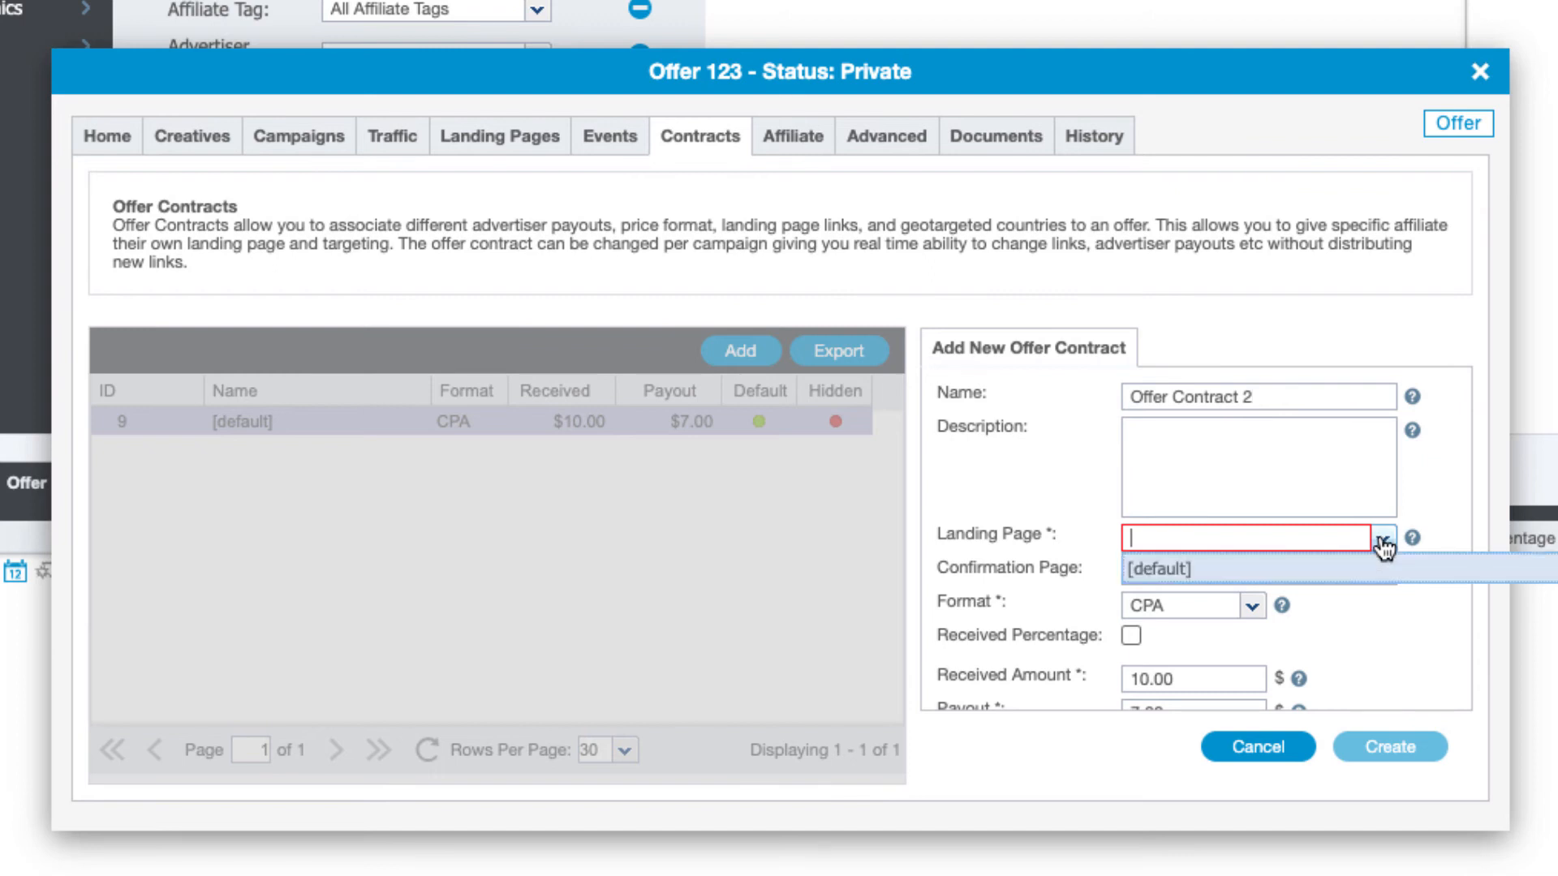
click(1250, 578)
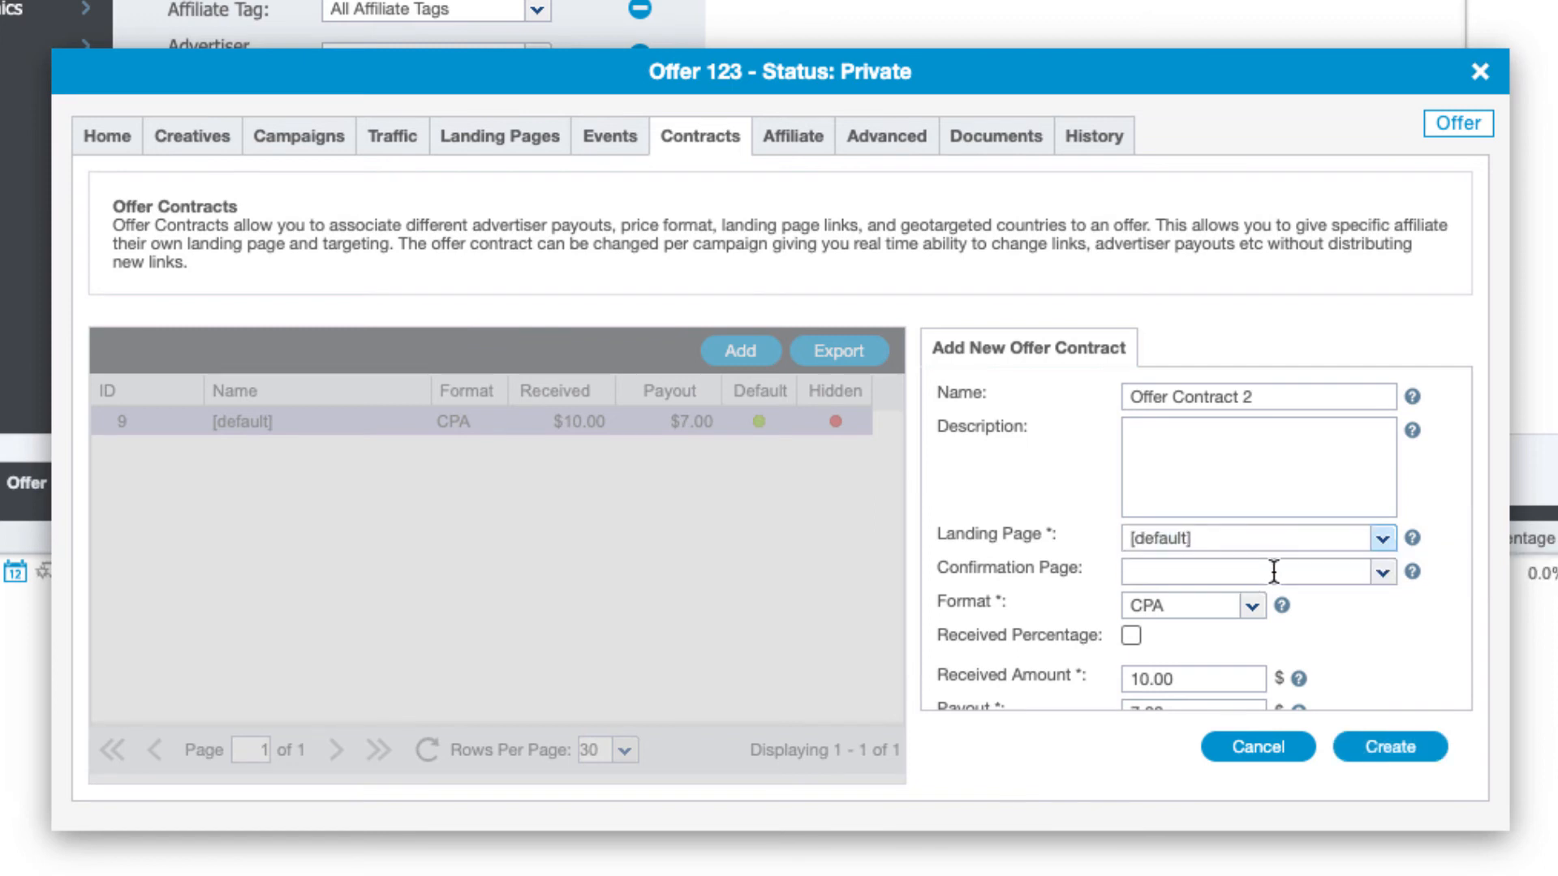
Make it CPC with $0.25 received and $0.15 payout, and create it
scroll(1277, 569, down, 2)
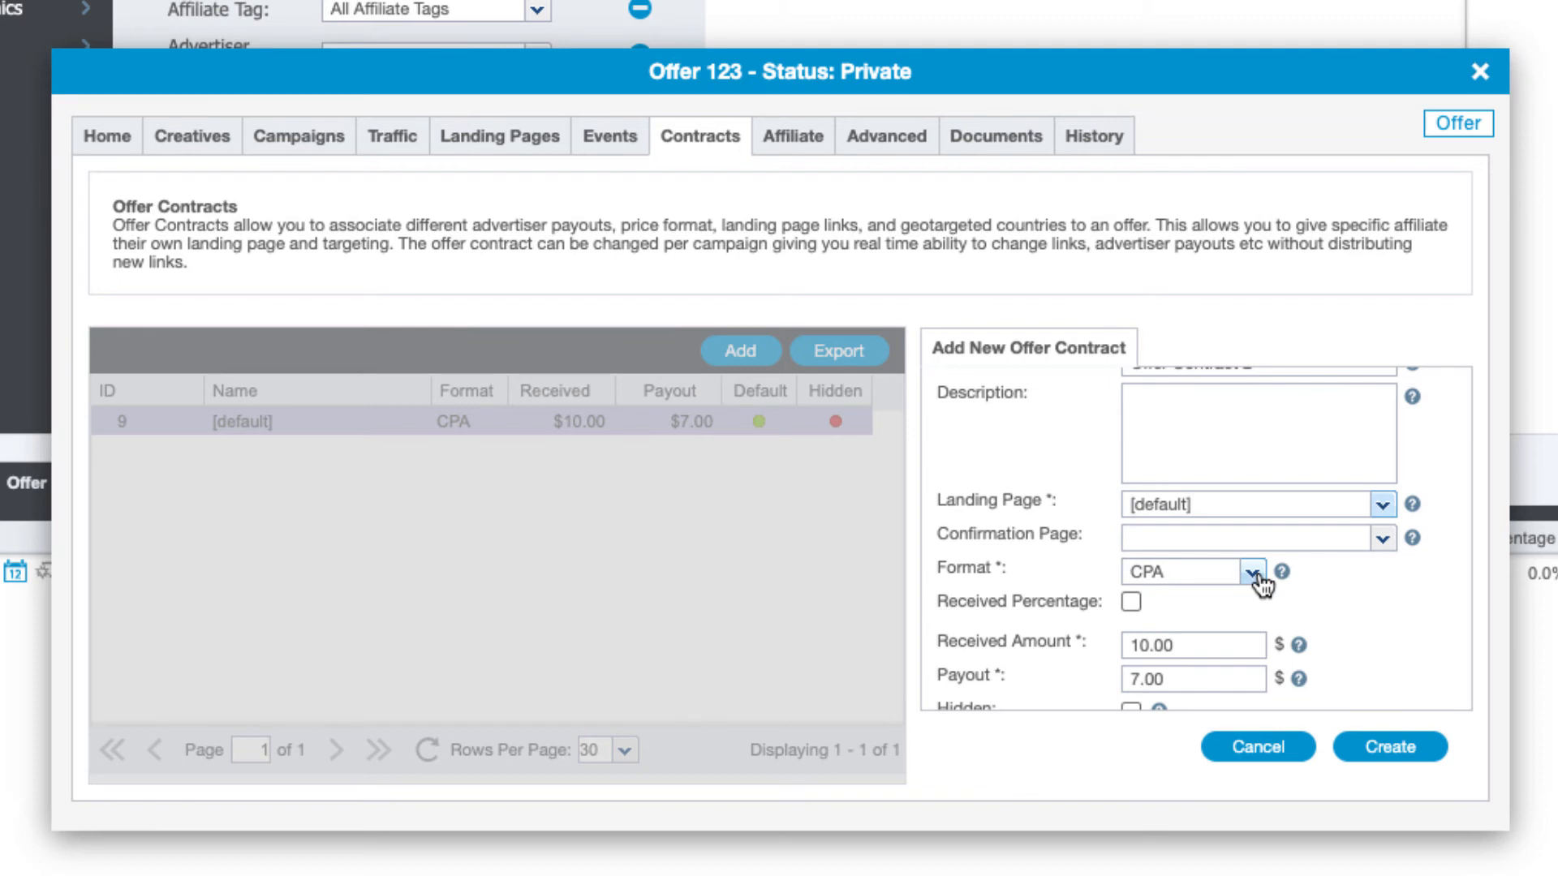
click(1253, 575)
click(1178, 633)
scroll(1363, 634, down, 1)
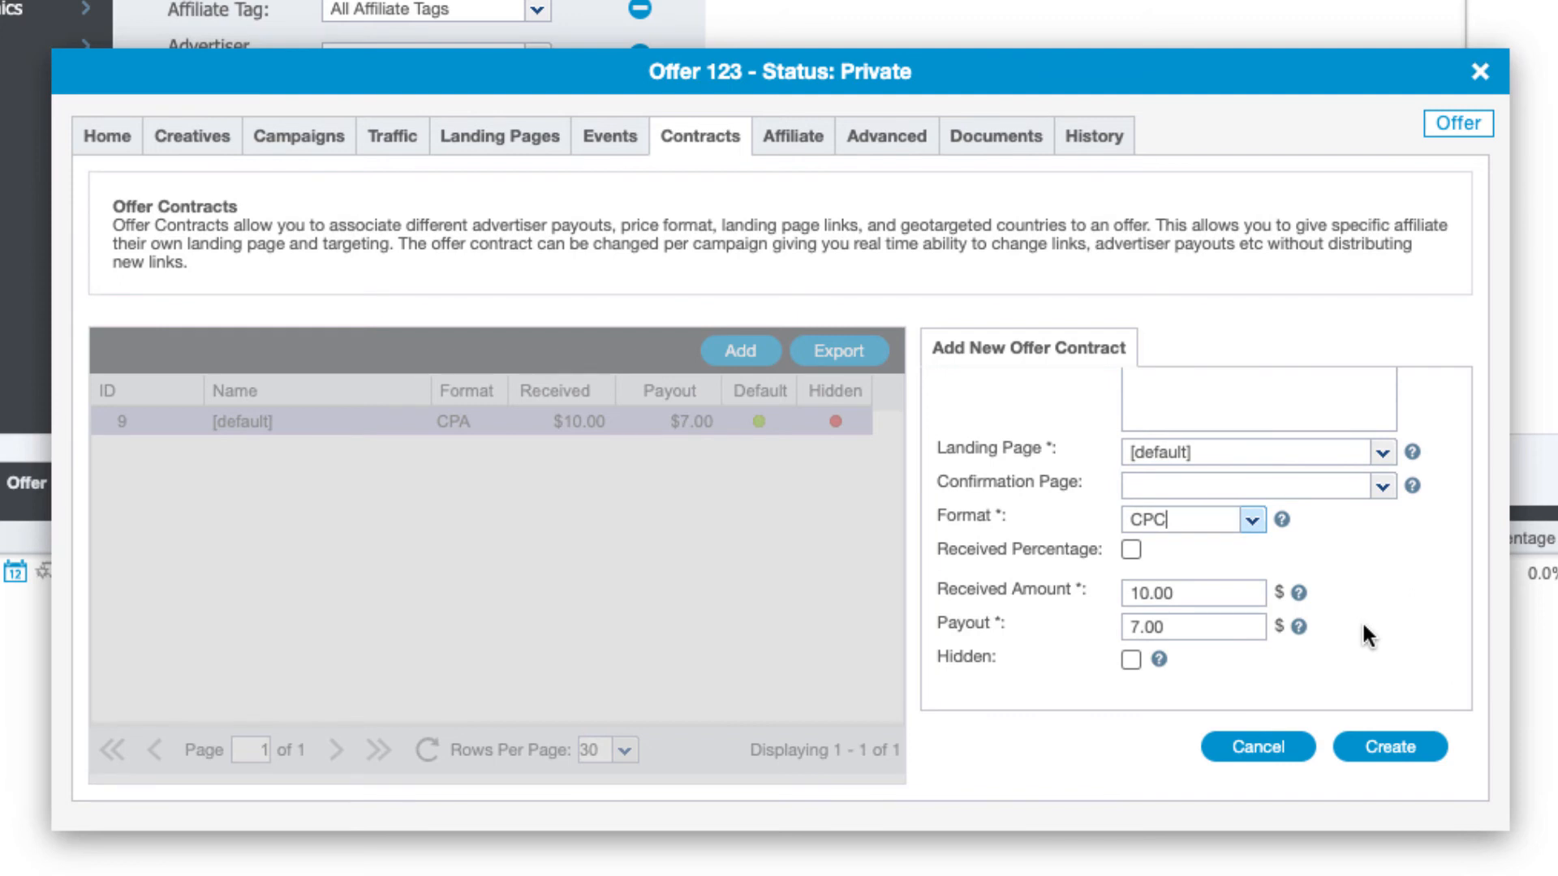
click(1187, 595)
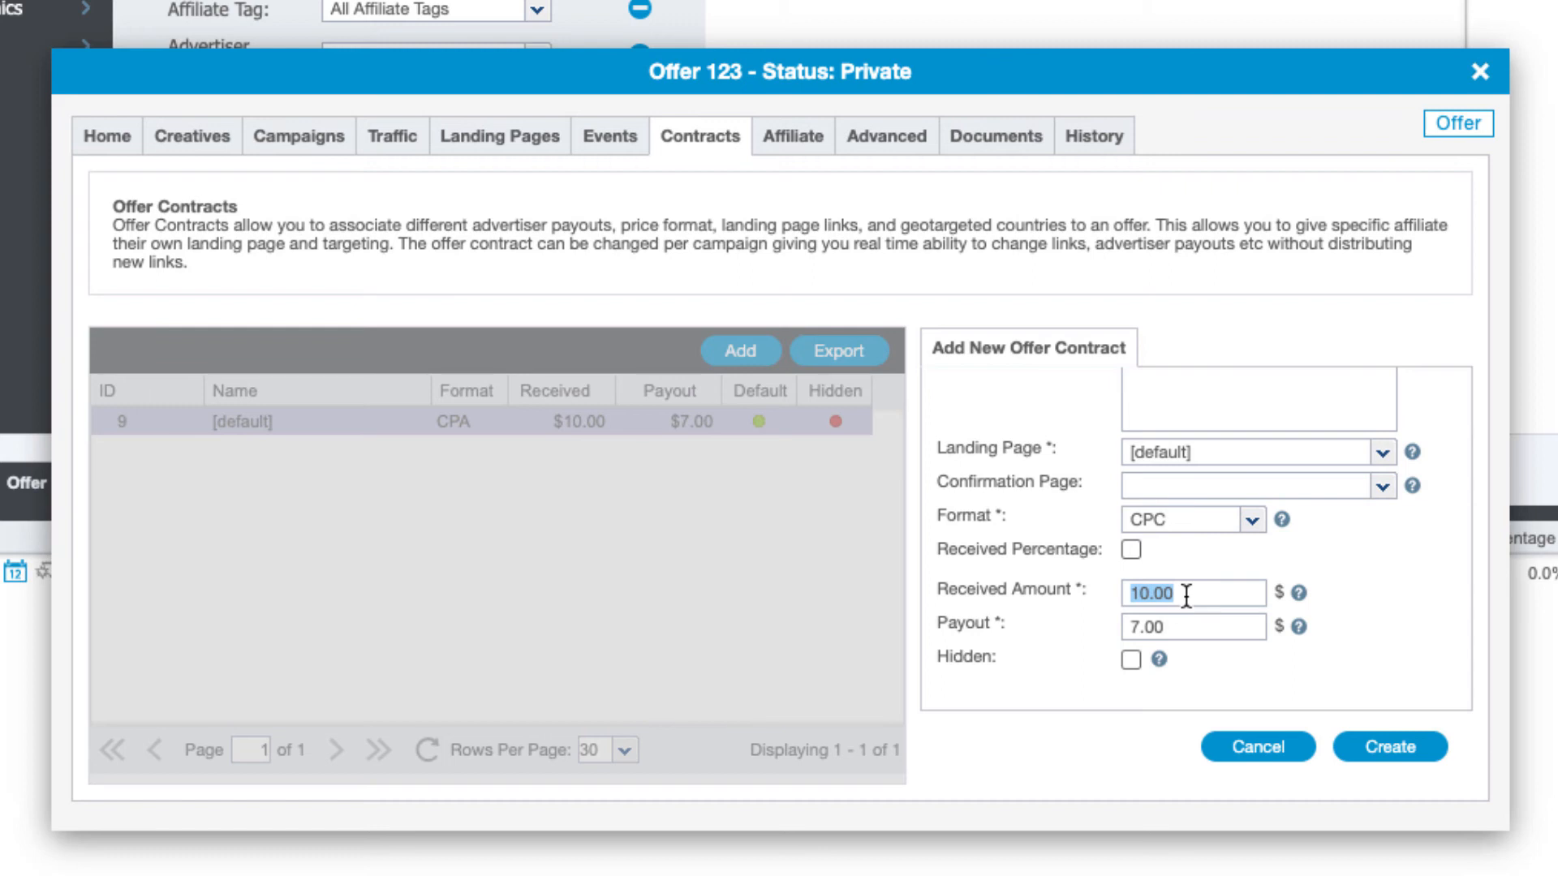
key(BackSpace)
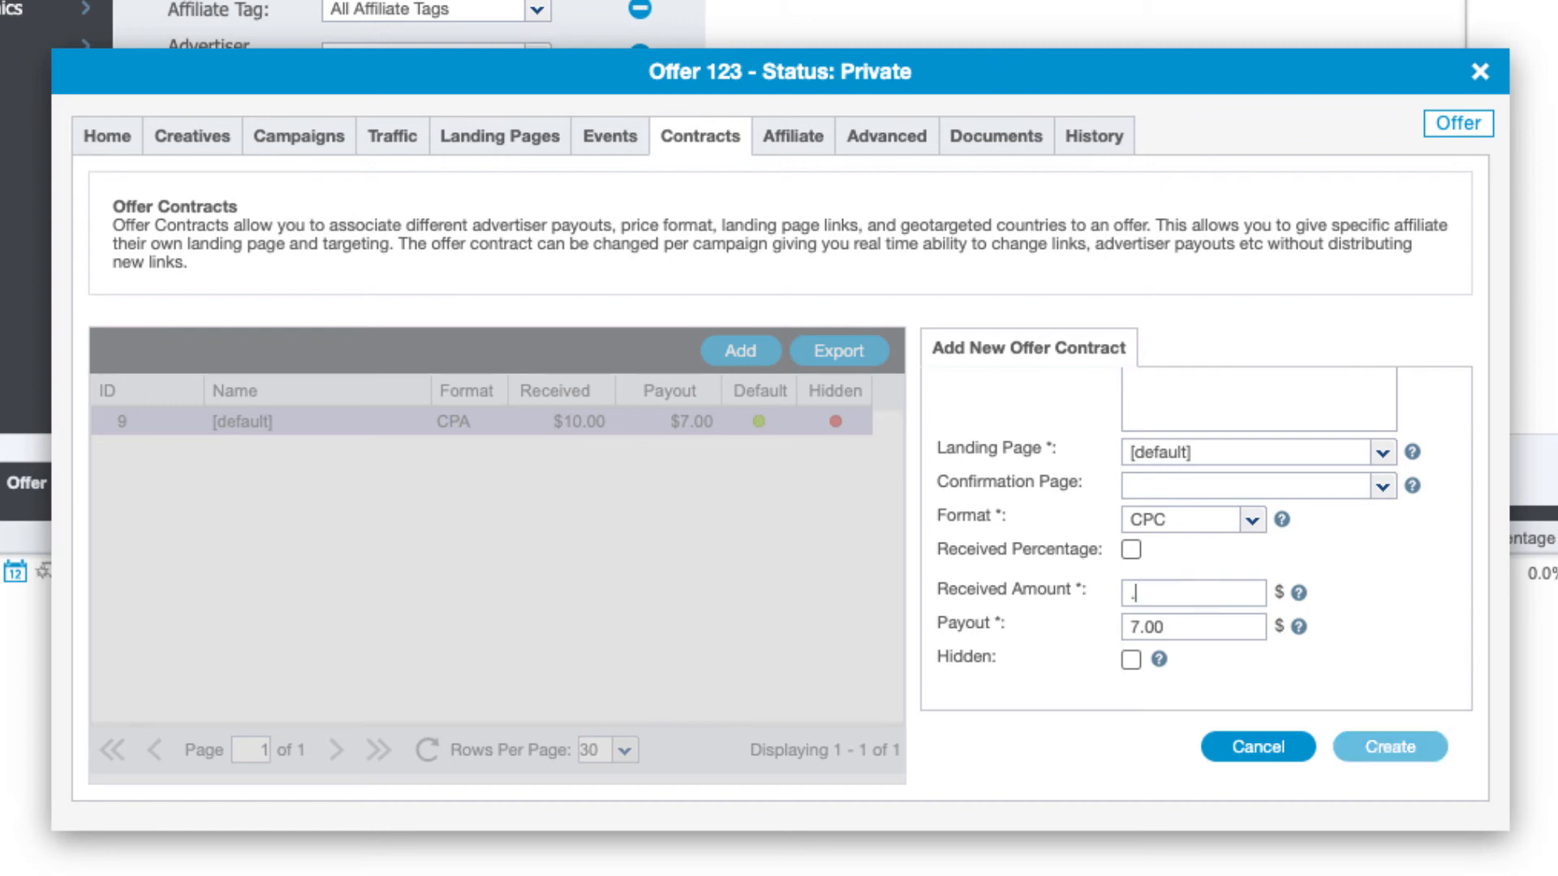
text(.25)
click(1185, 627)
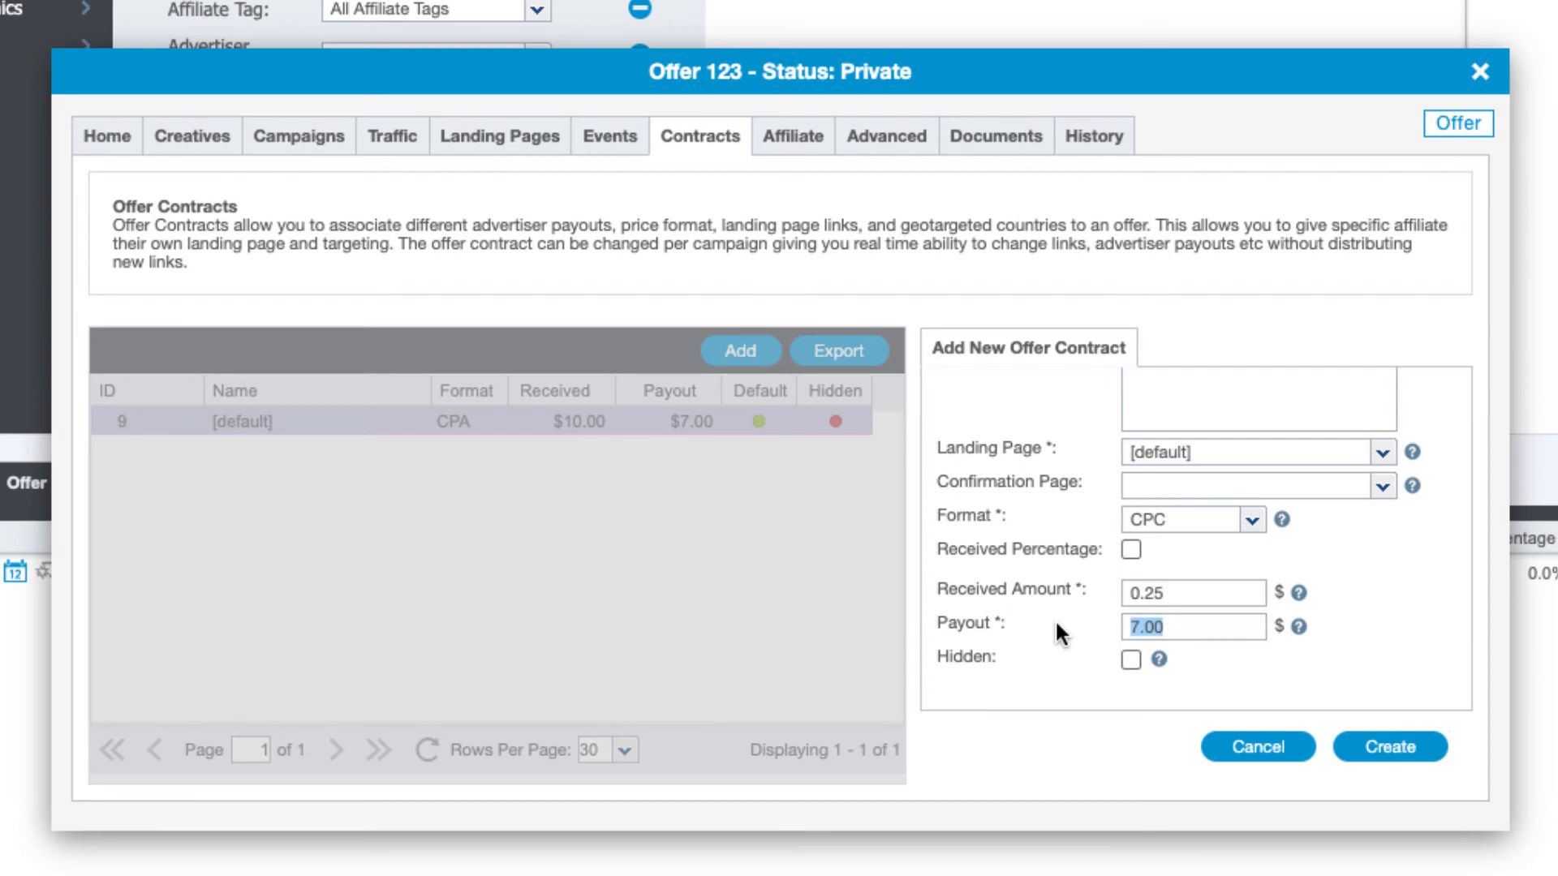
key(BackSpace)
text(.15)
click(1371, 642)
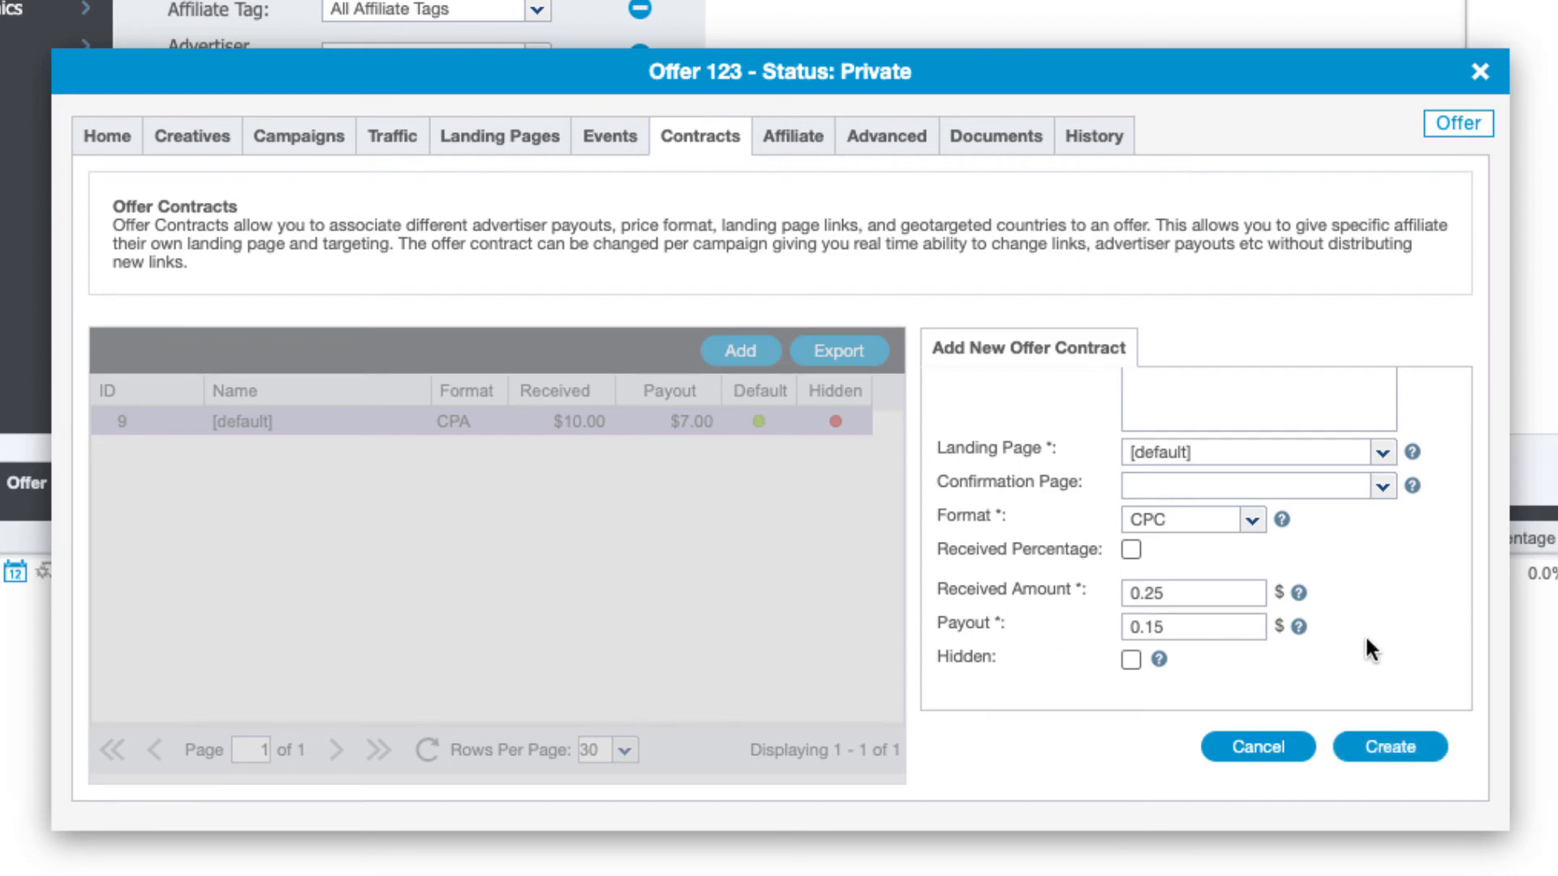
click(1392, 747)
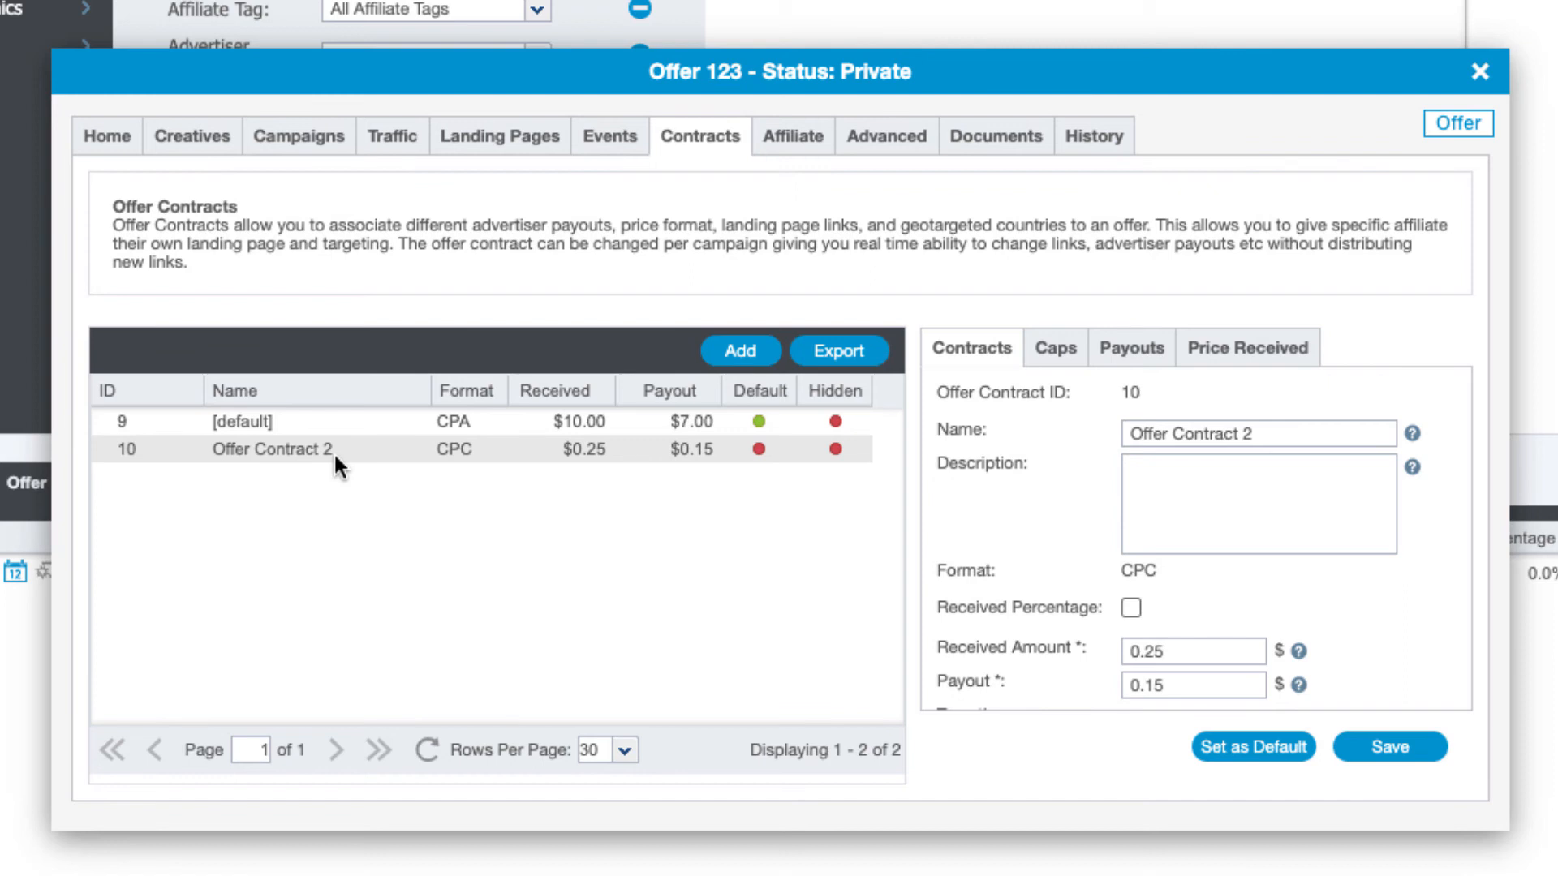
Select Offer Contract 2, then view the offer's blank Affiliate Portal settings
click(332, 454)
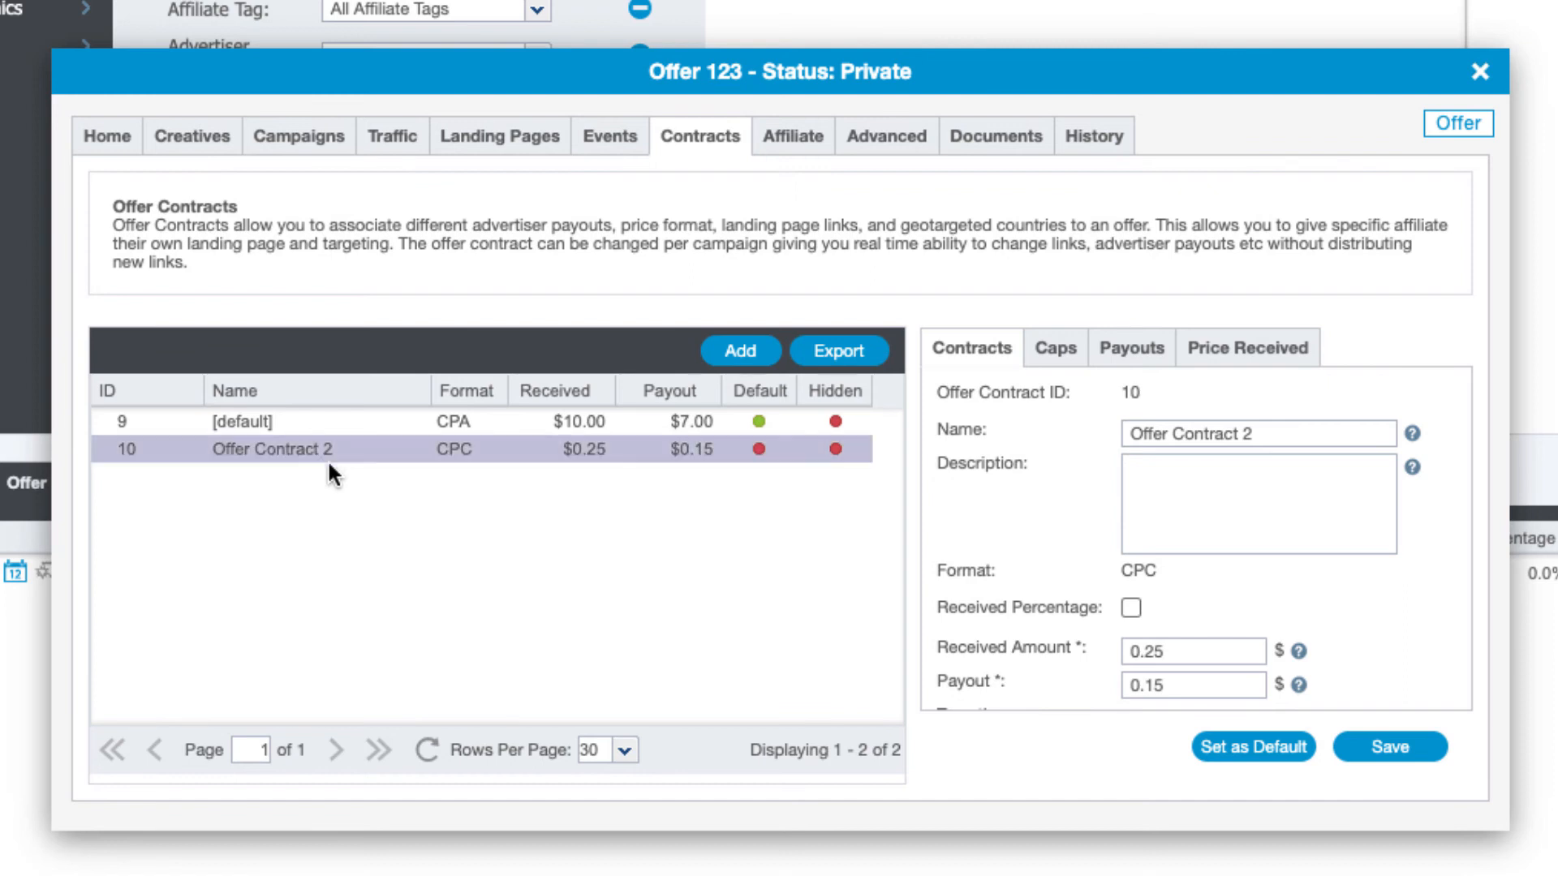
click(771, 137)
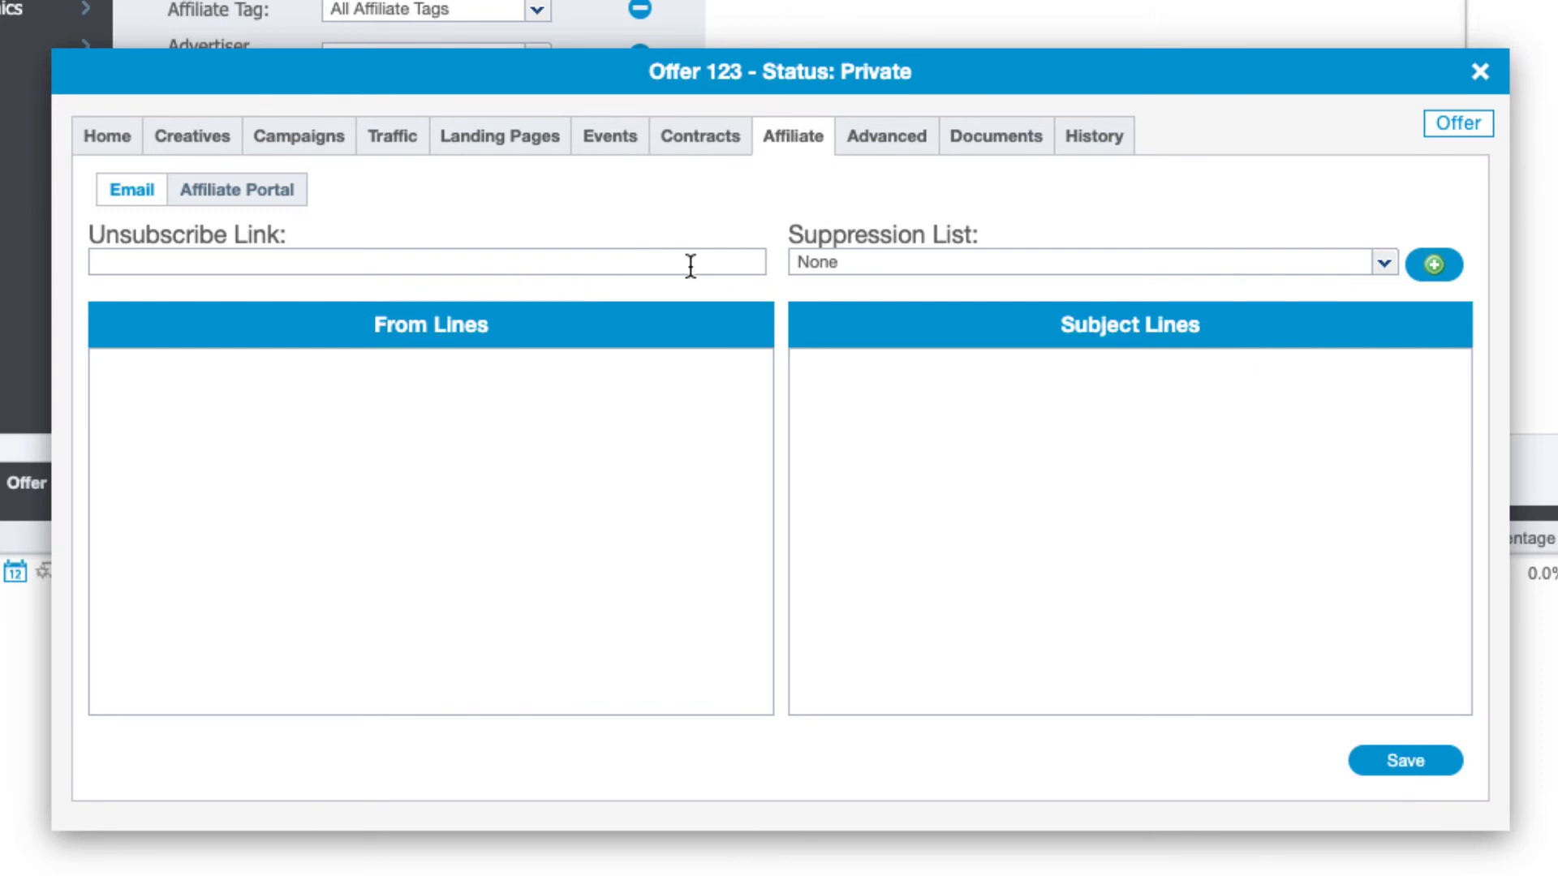
click(263, 191)
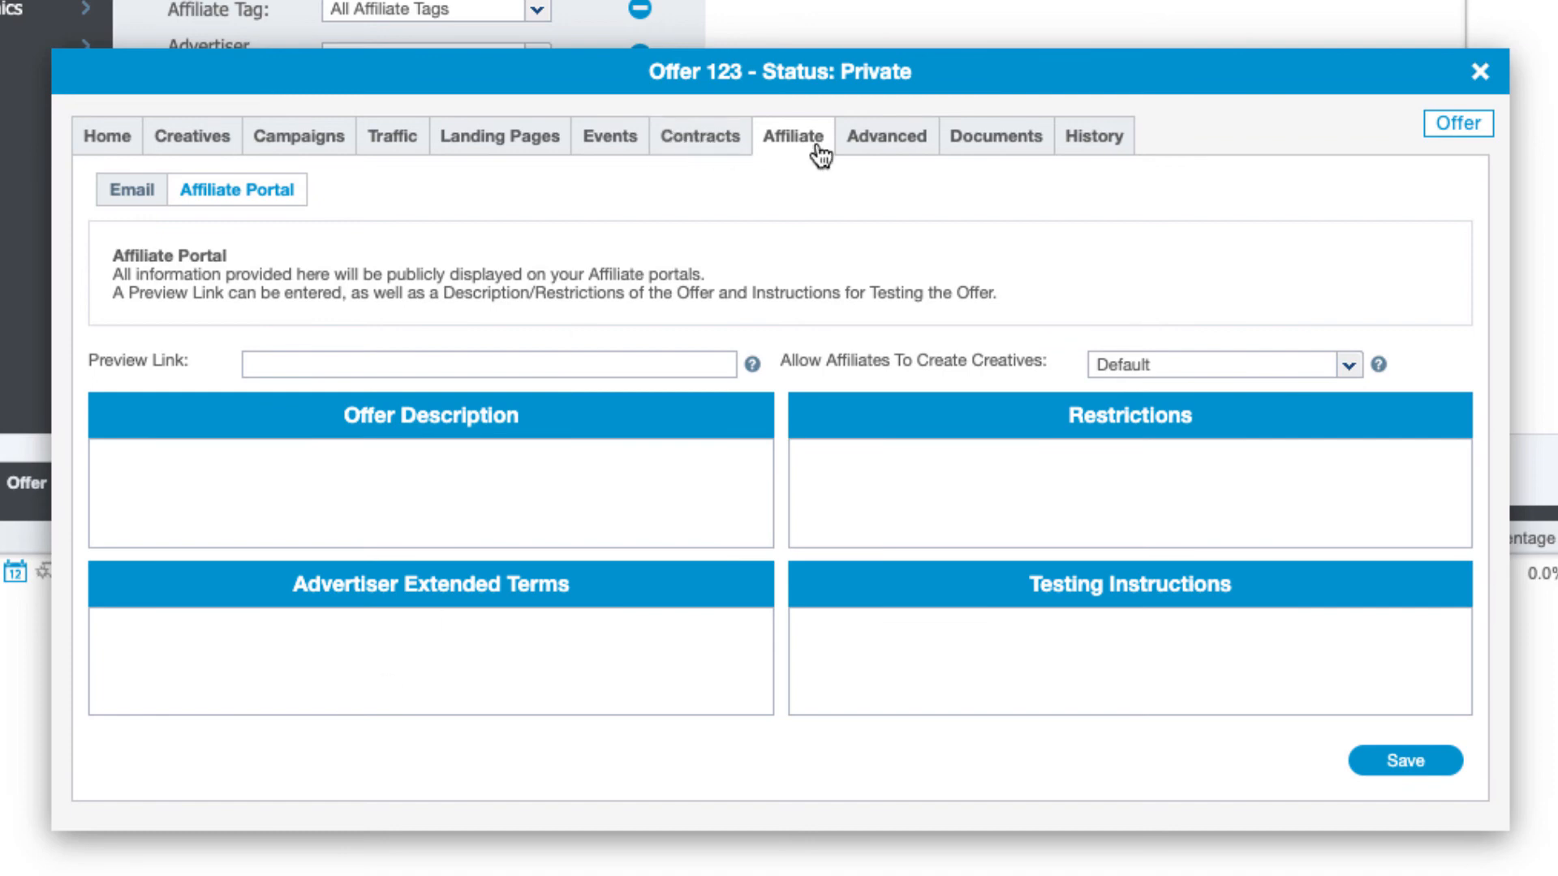
Check the empty Documents tab, then view the offer's seven-entry change history
click(978, 139)
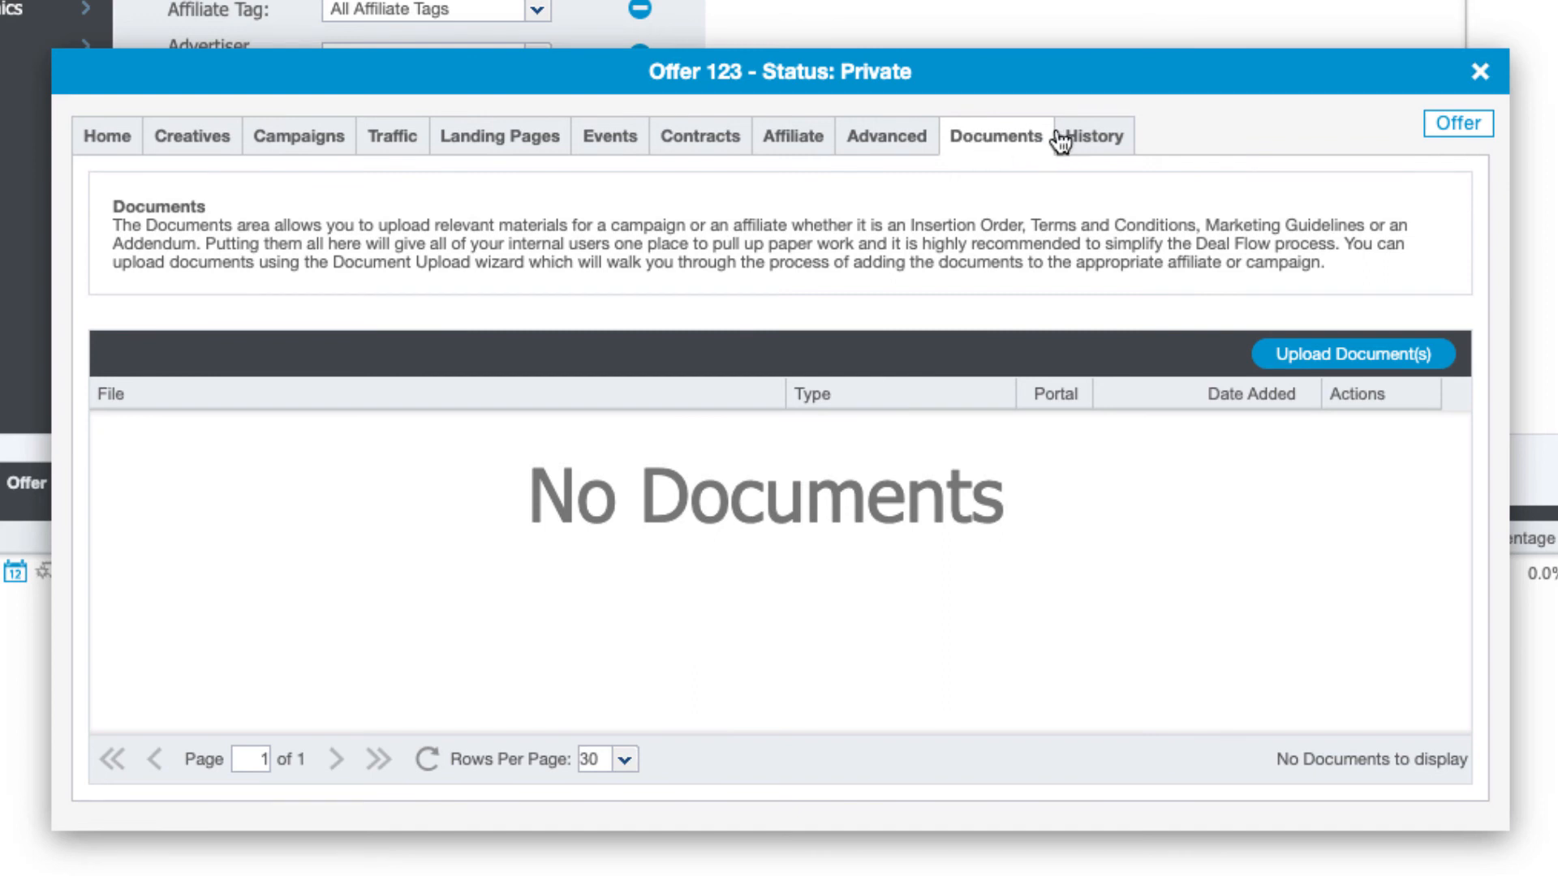
click(1086, 139)
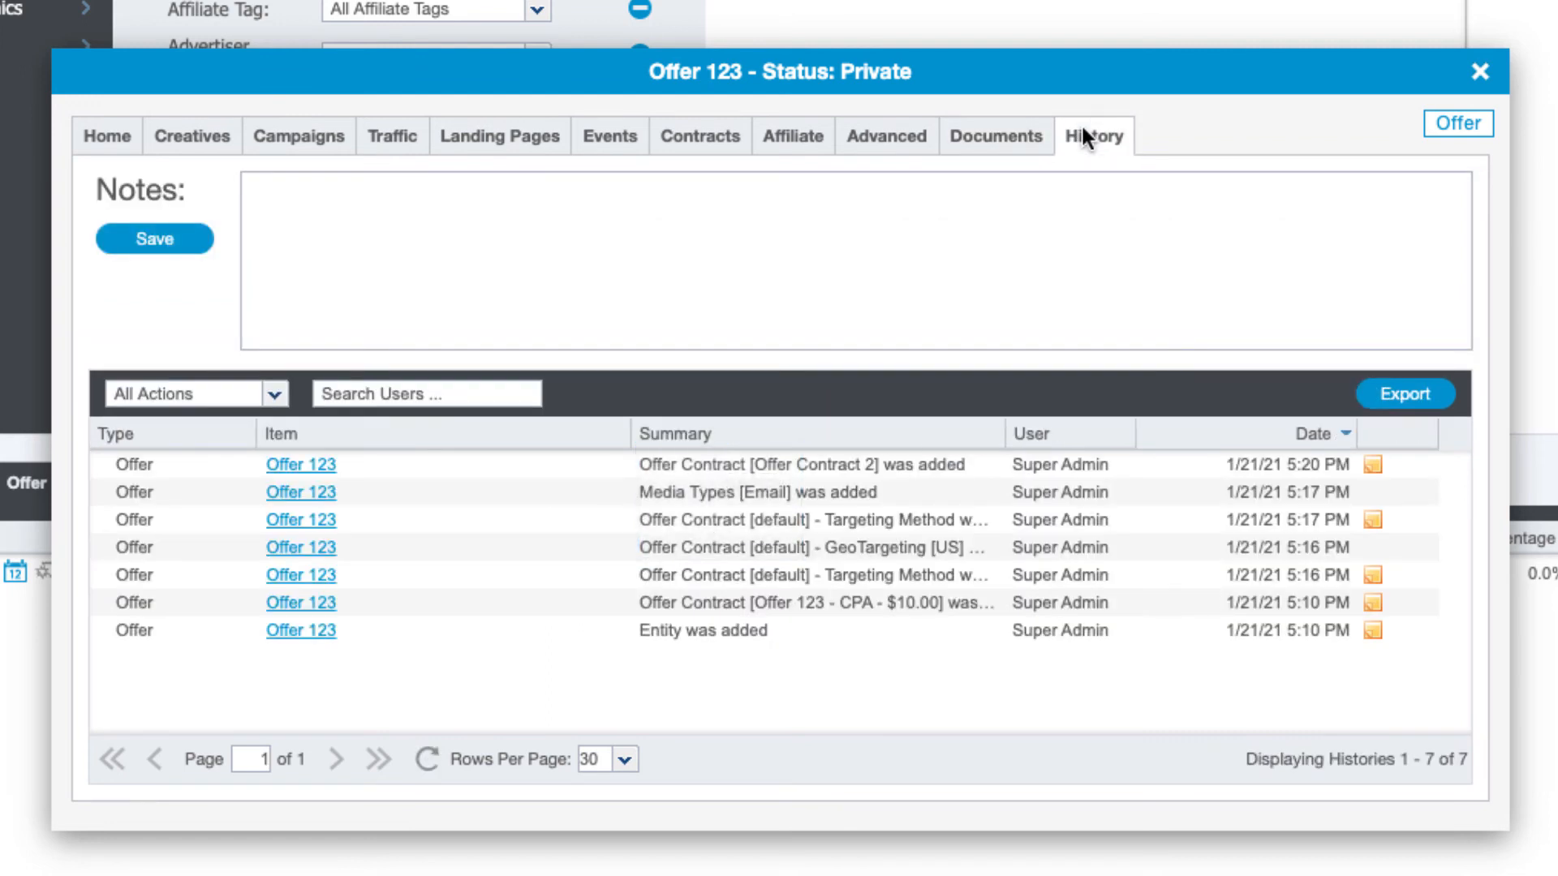
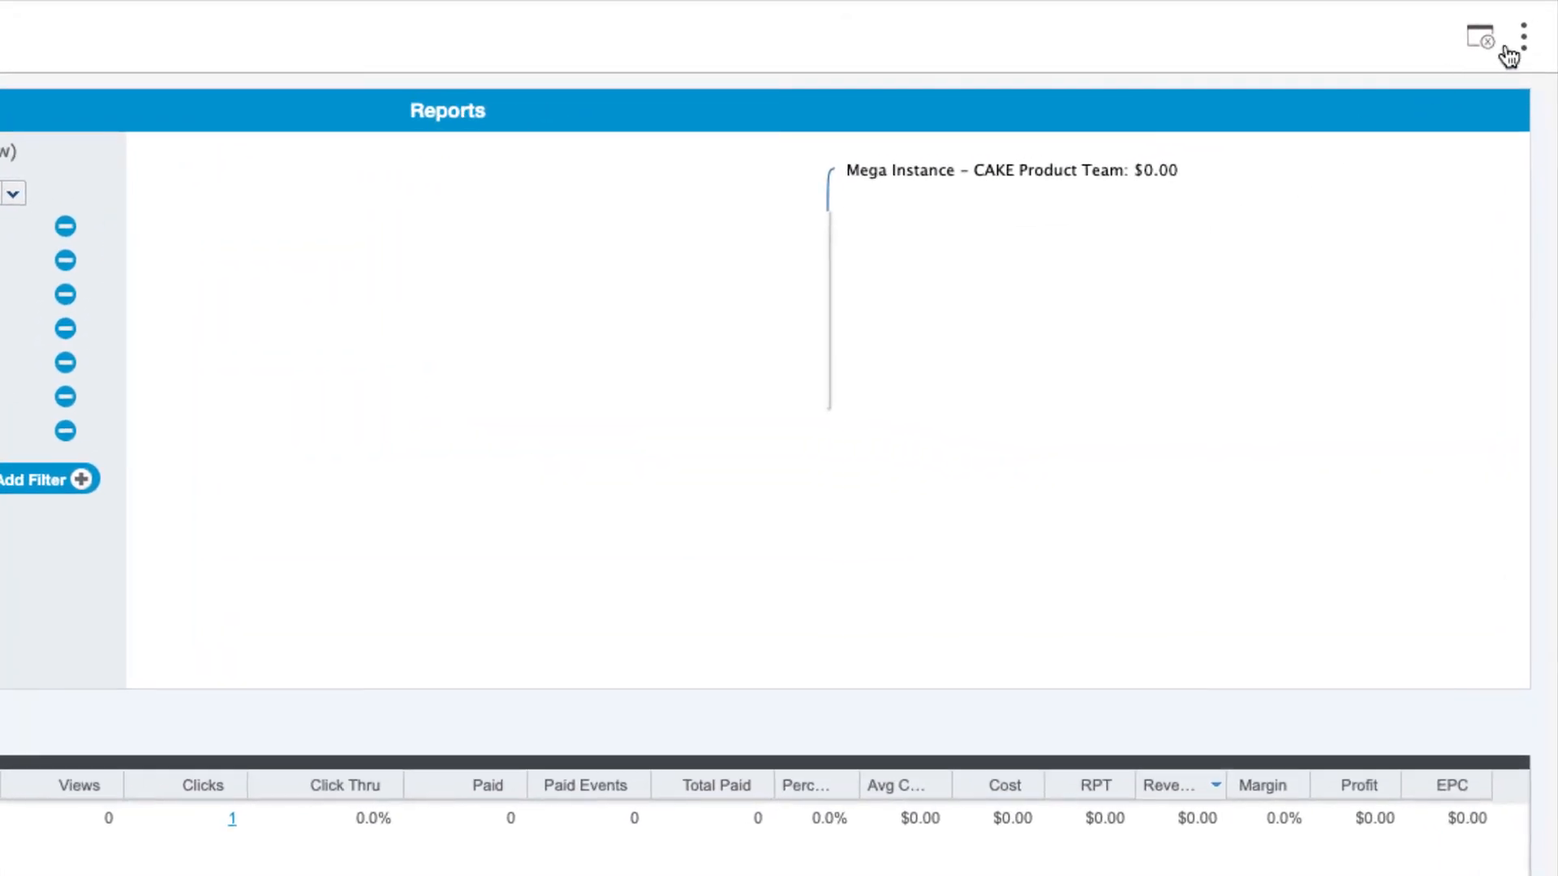
Open the kebab quick-actions panel listing advertiser, offer, affiliate and campaign actions
click(1524, 39)
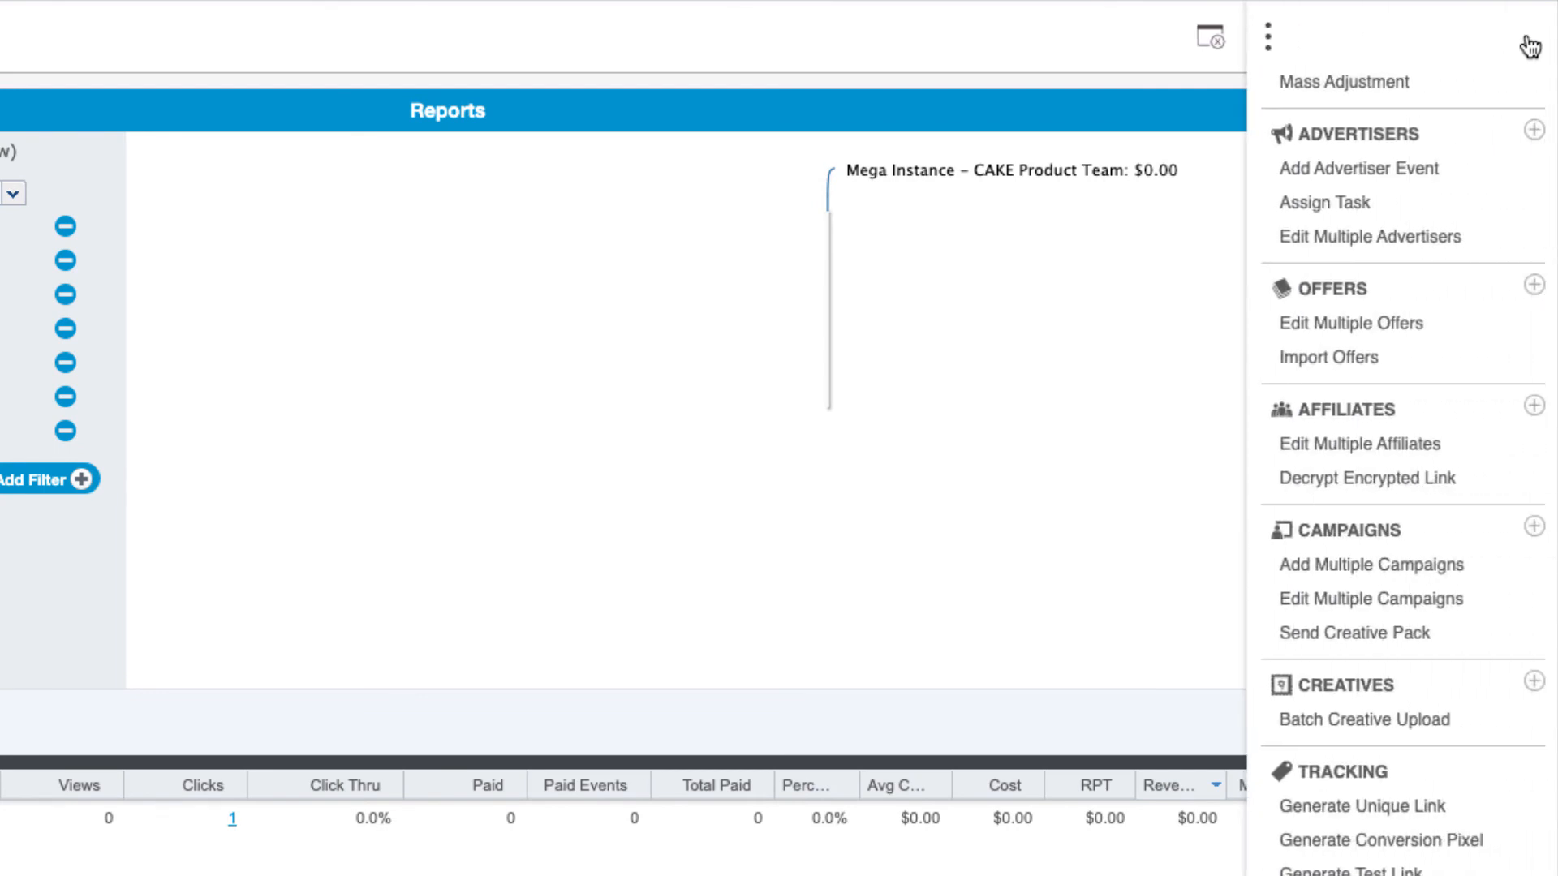
Open an empty Create a Campaign dialog from the Campaigns plus icon
click(1534, 535)
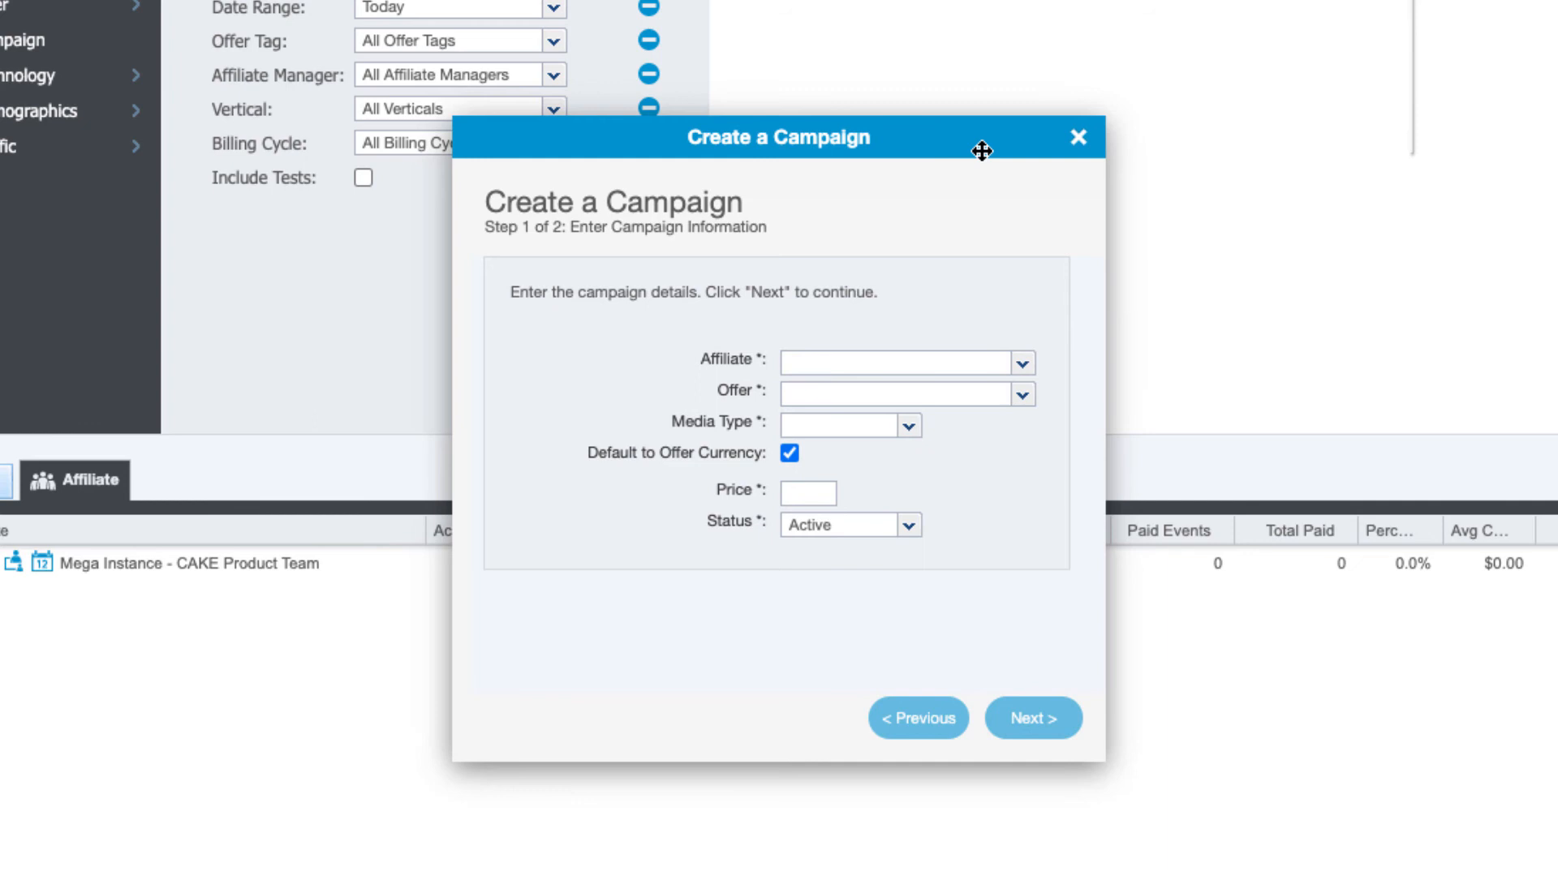
Fill in a campaign for Test Affiliate 123 on Test Offer - Test 2 with Email media and a 6.00 price
click(1023, 363)
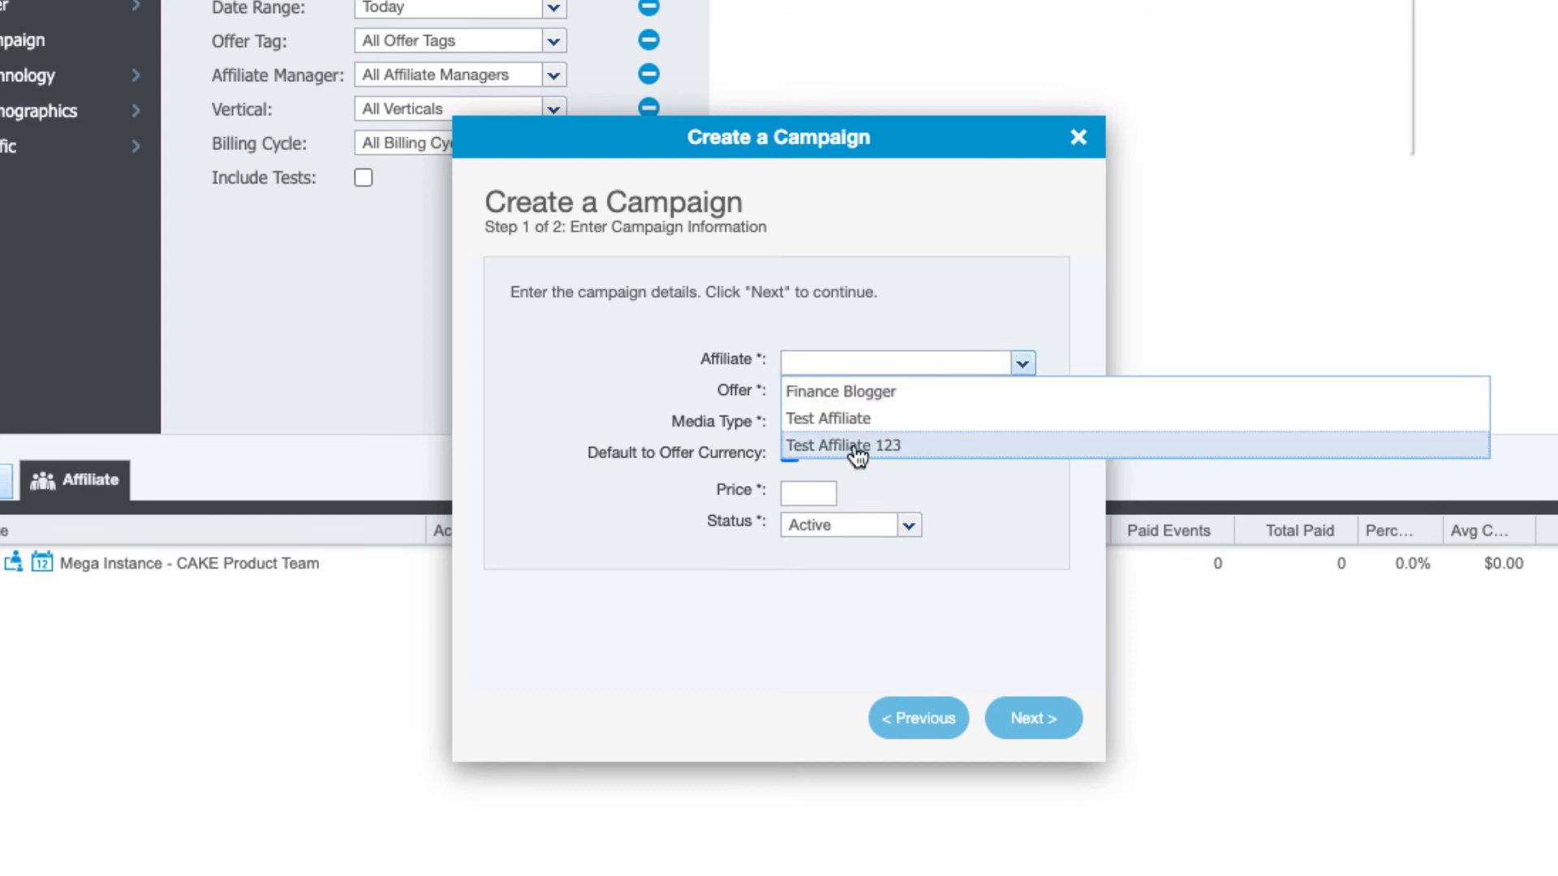
click(852, 445)
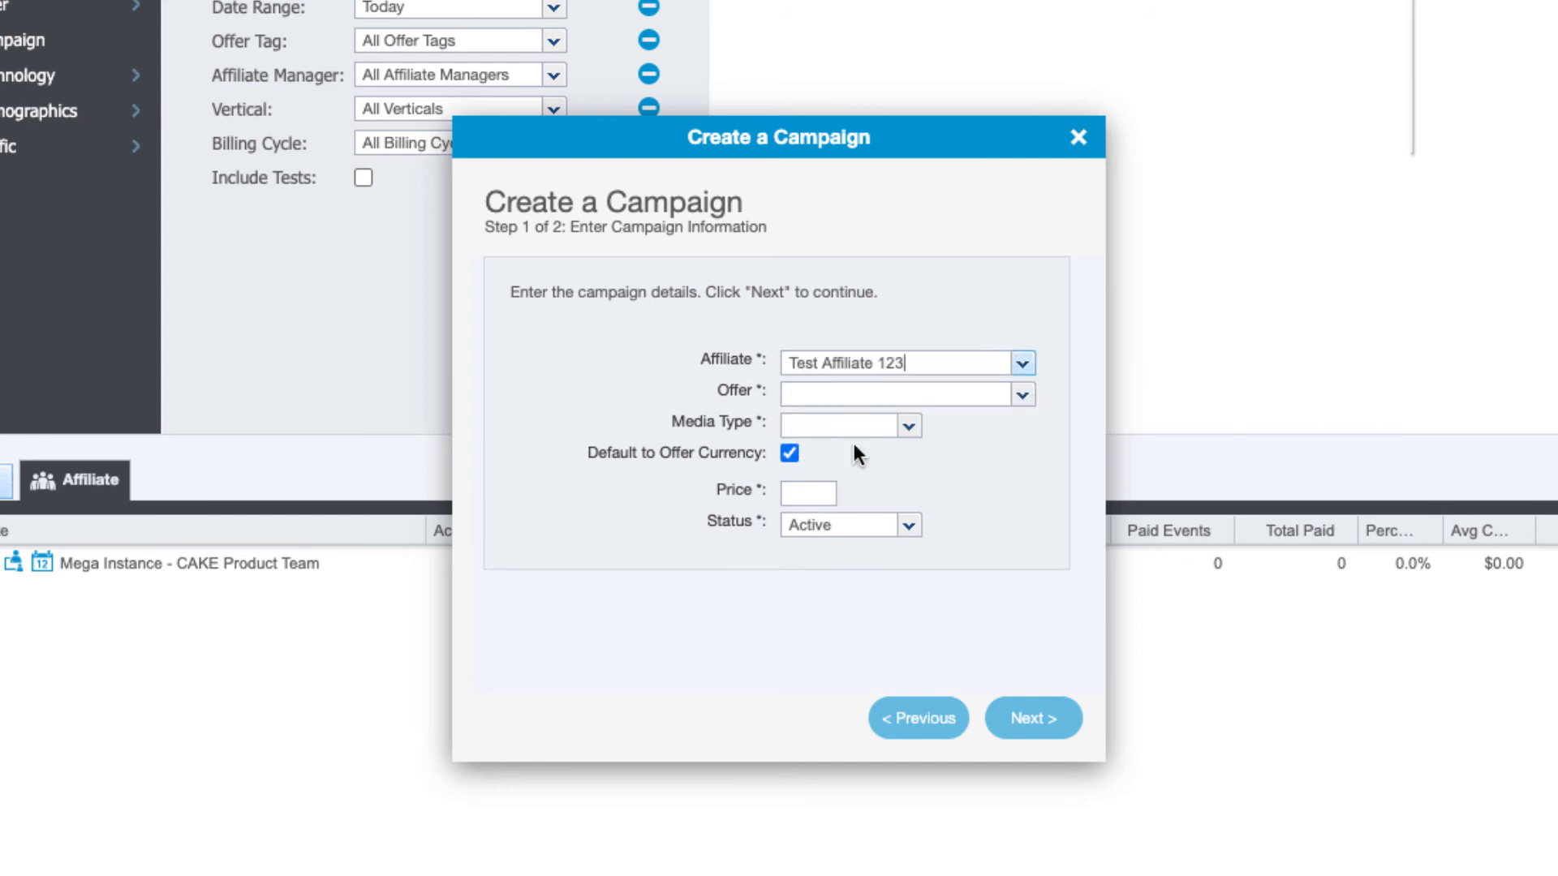
click(1022, 395)
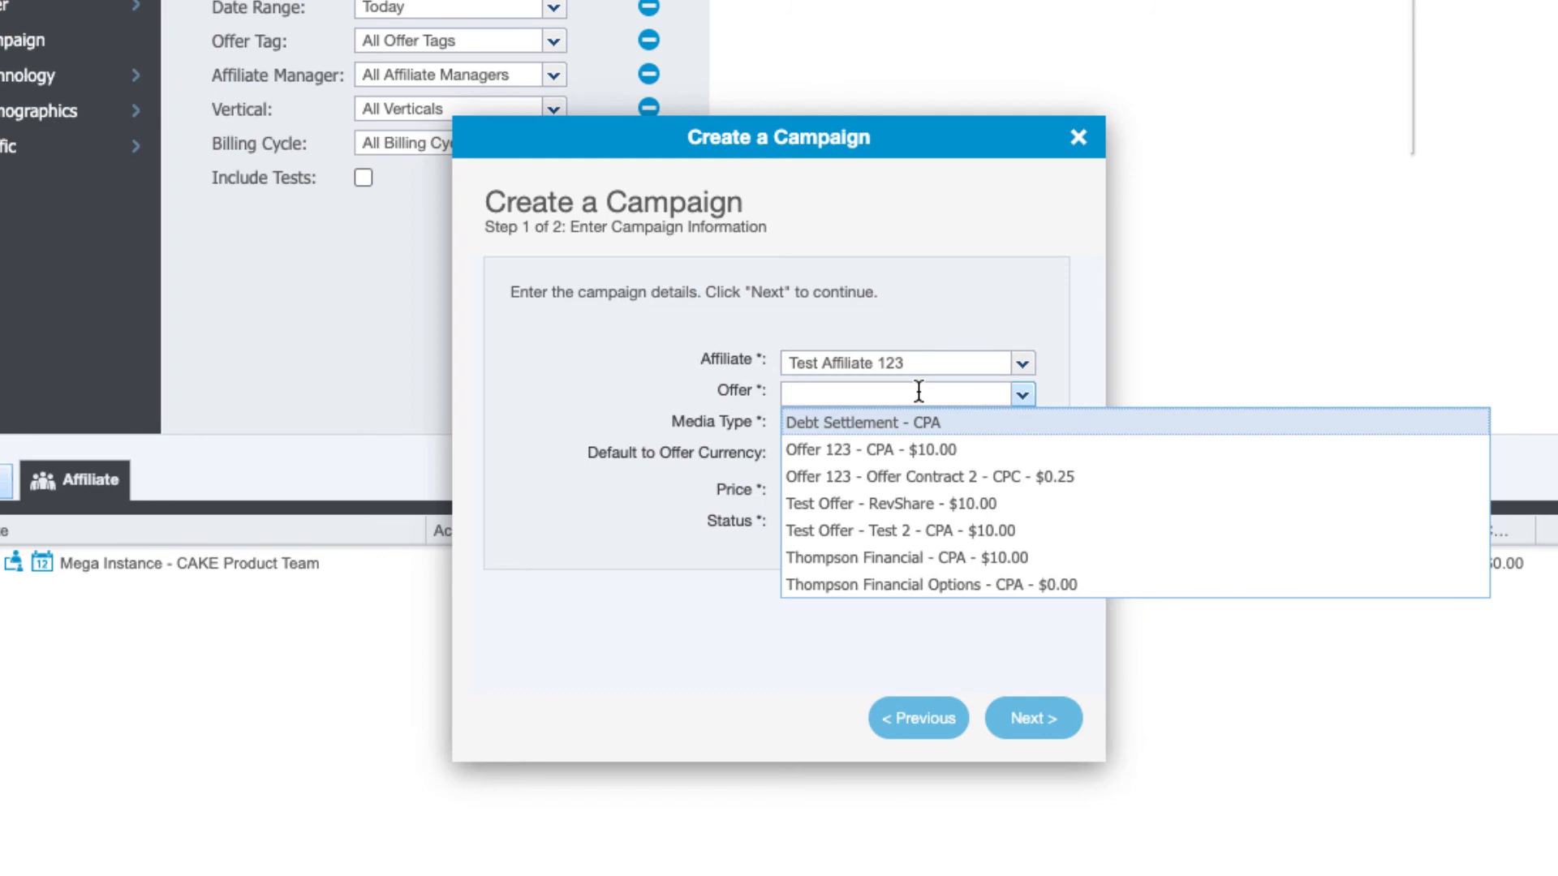
click(871, 532)
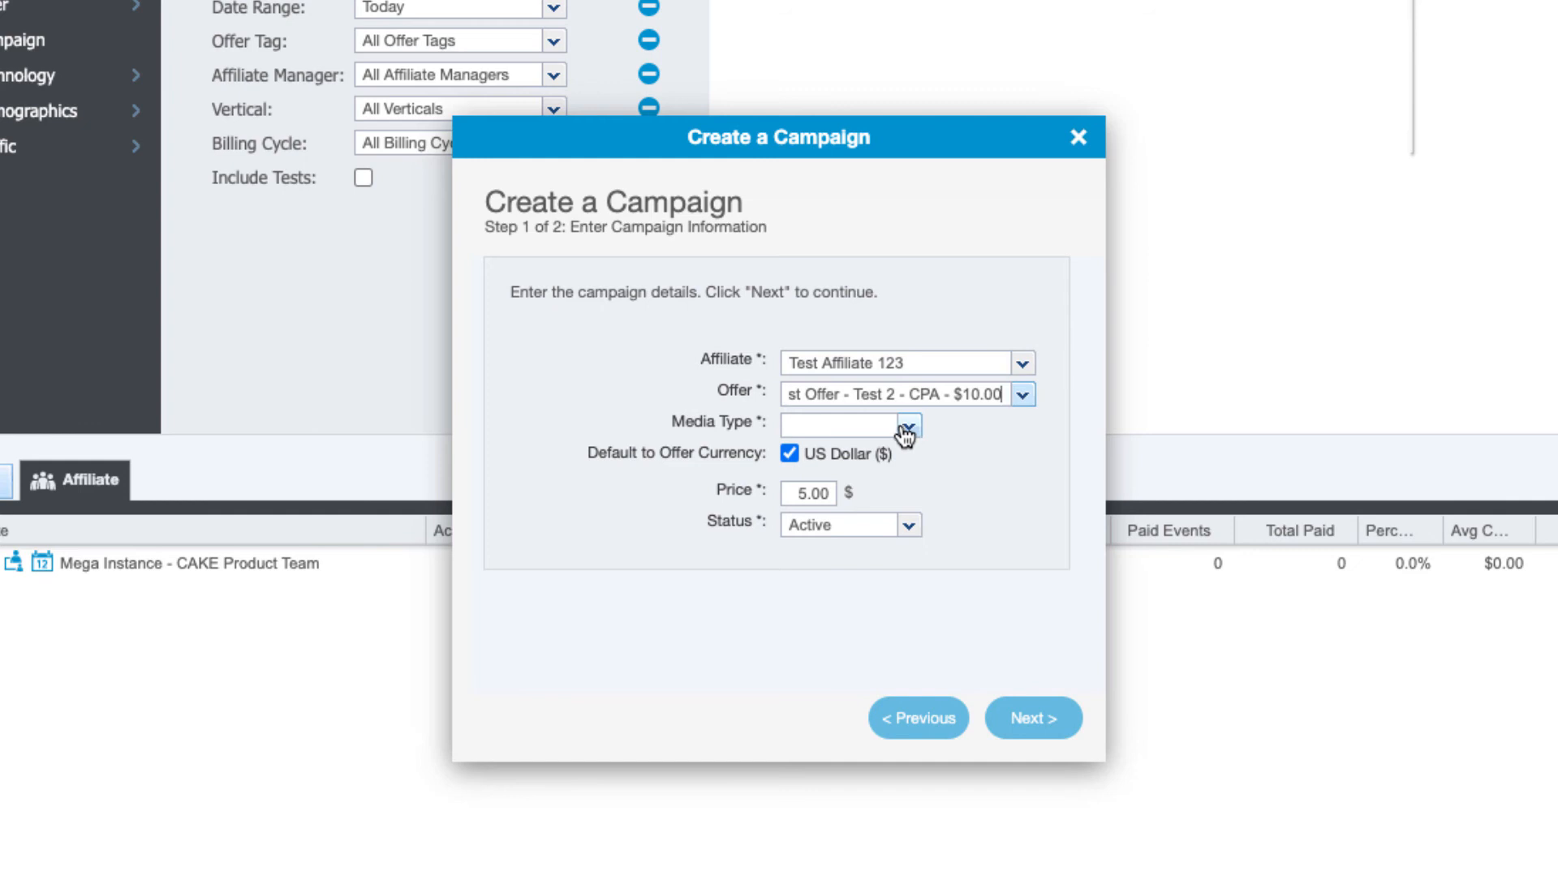
click(907, 428)
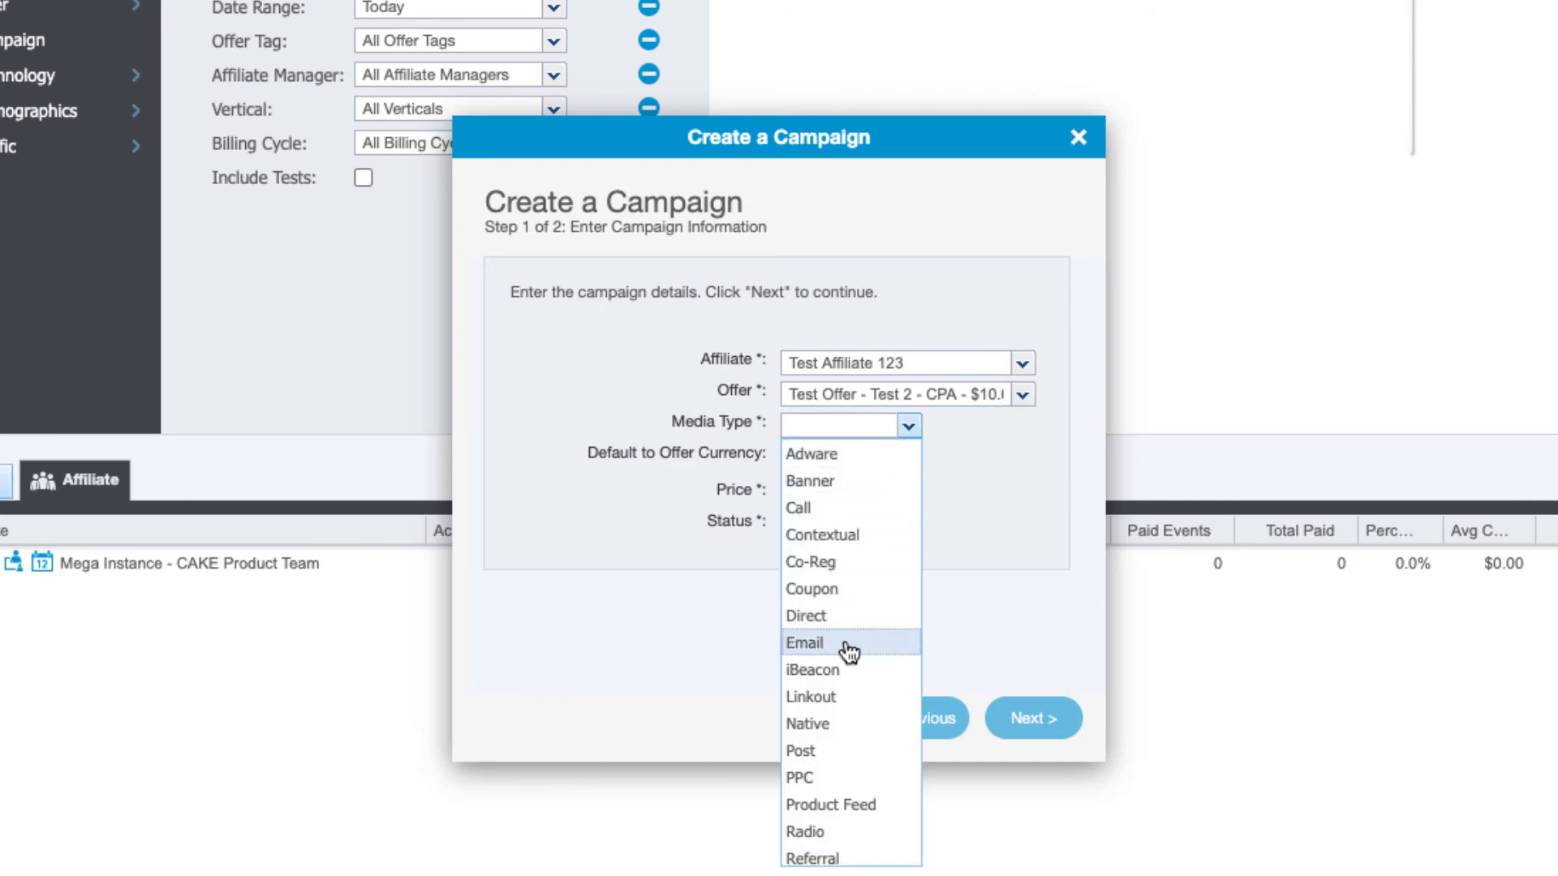
click(807, 643)
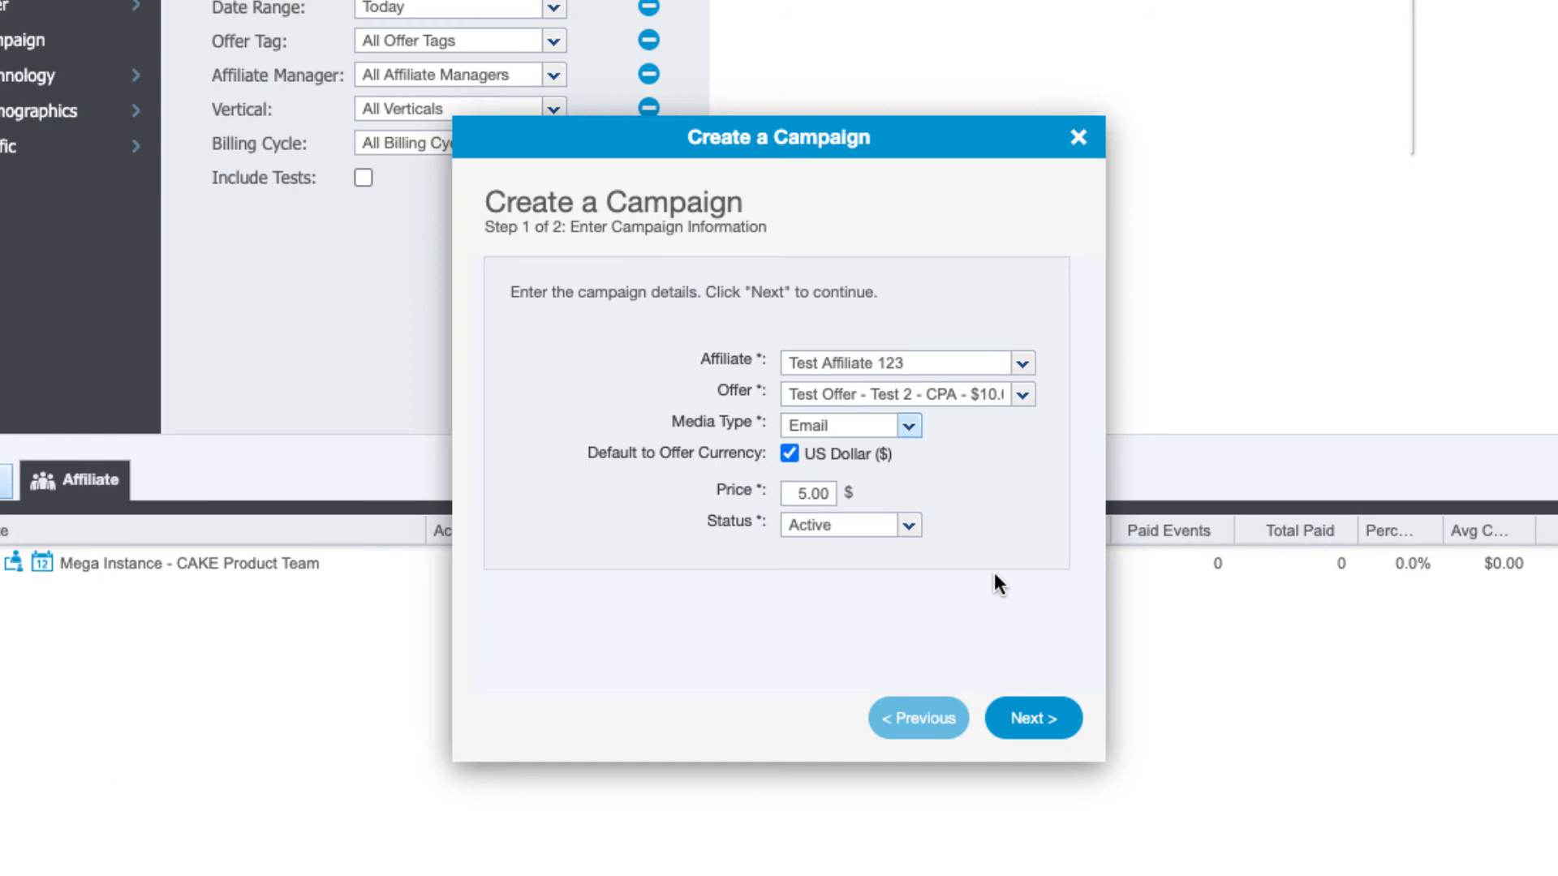
click(795, 492)
text(6.00)
click(1037, 725)
Finish creating the $6.00 Email campaign as ID 20, then begin generating its tracking link
click(1042, 727)
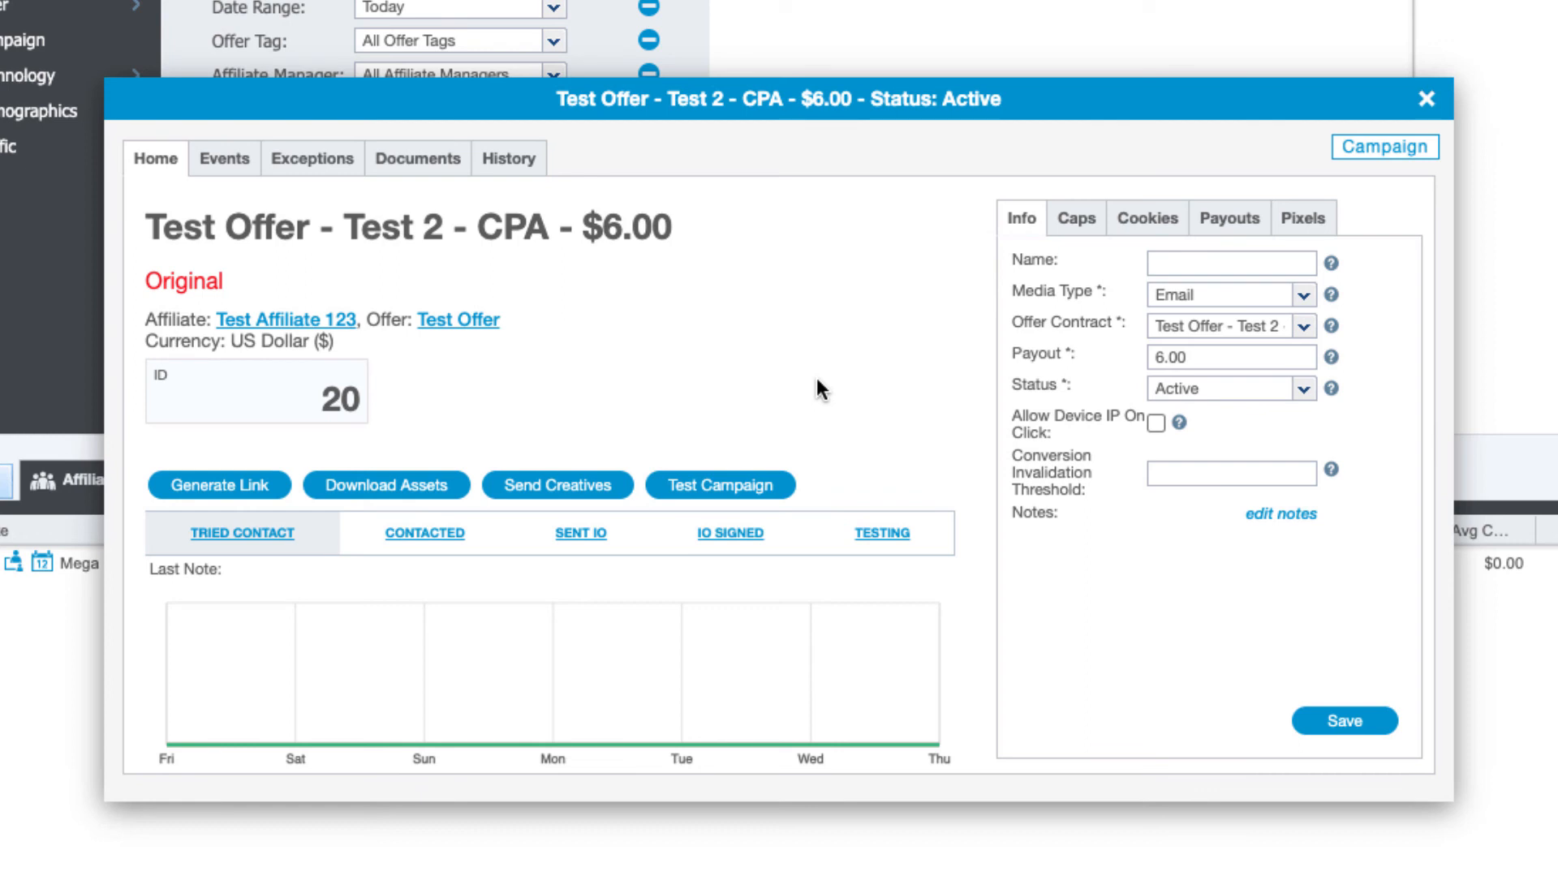
click(193, 487)
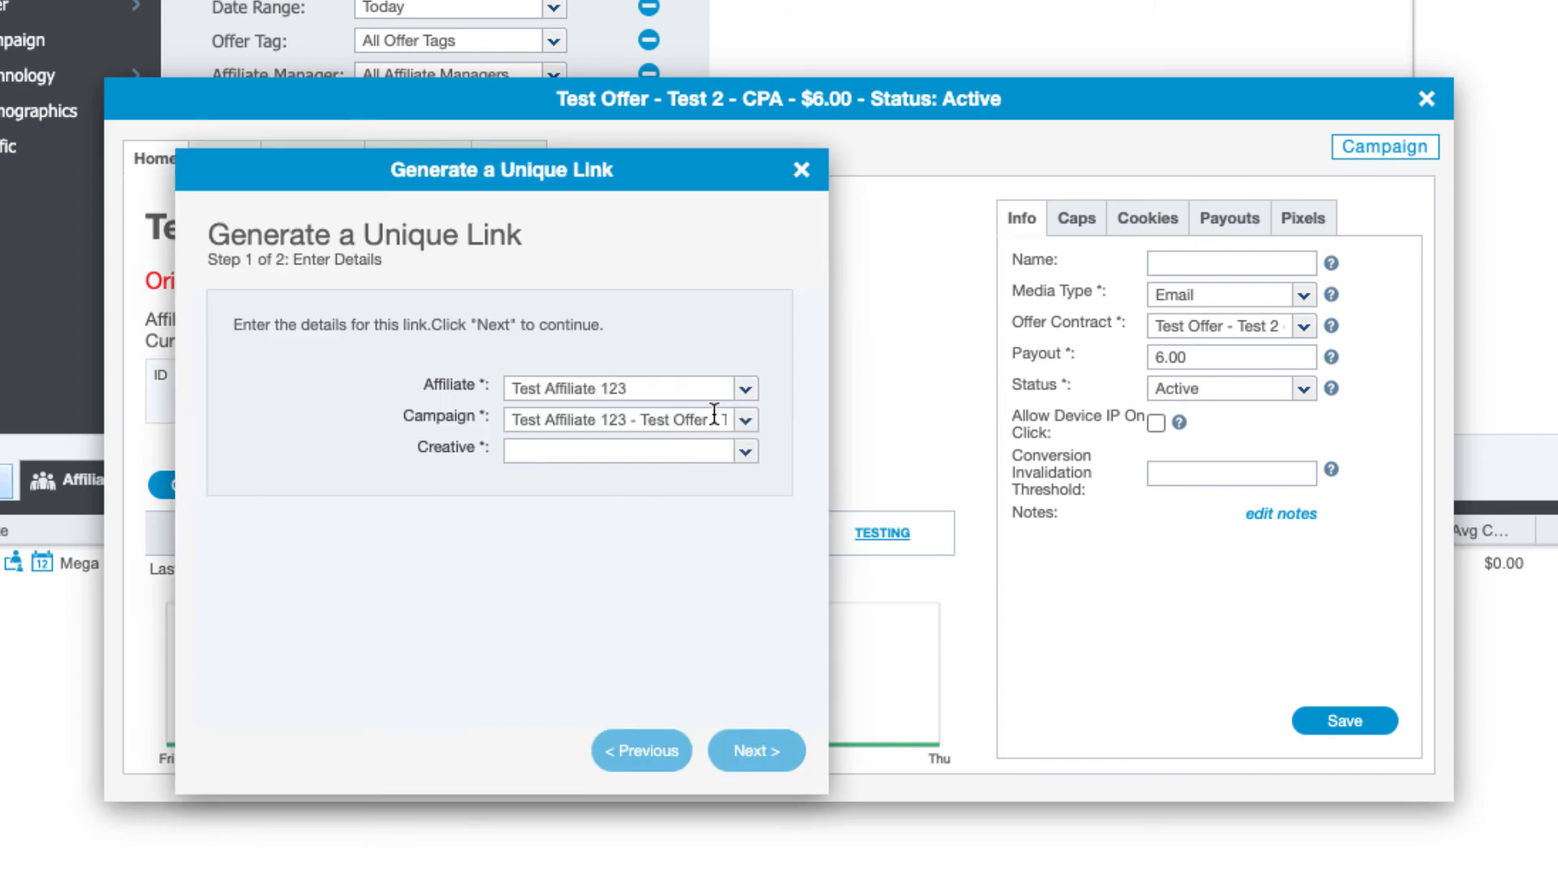
Generate the unique tracking link with the 4 - Link creative, select its URL, and close the wizard
click(745, 456)
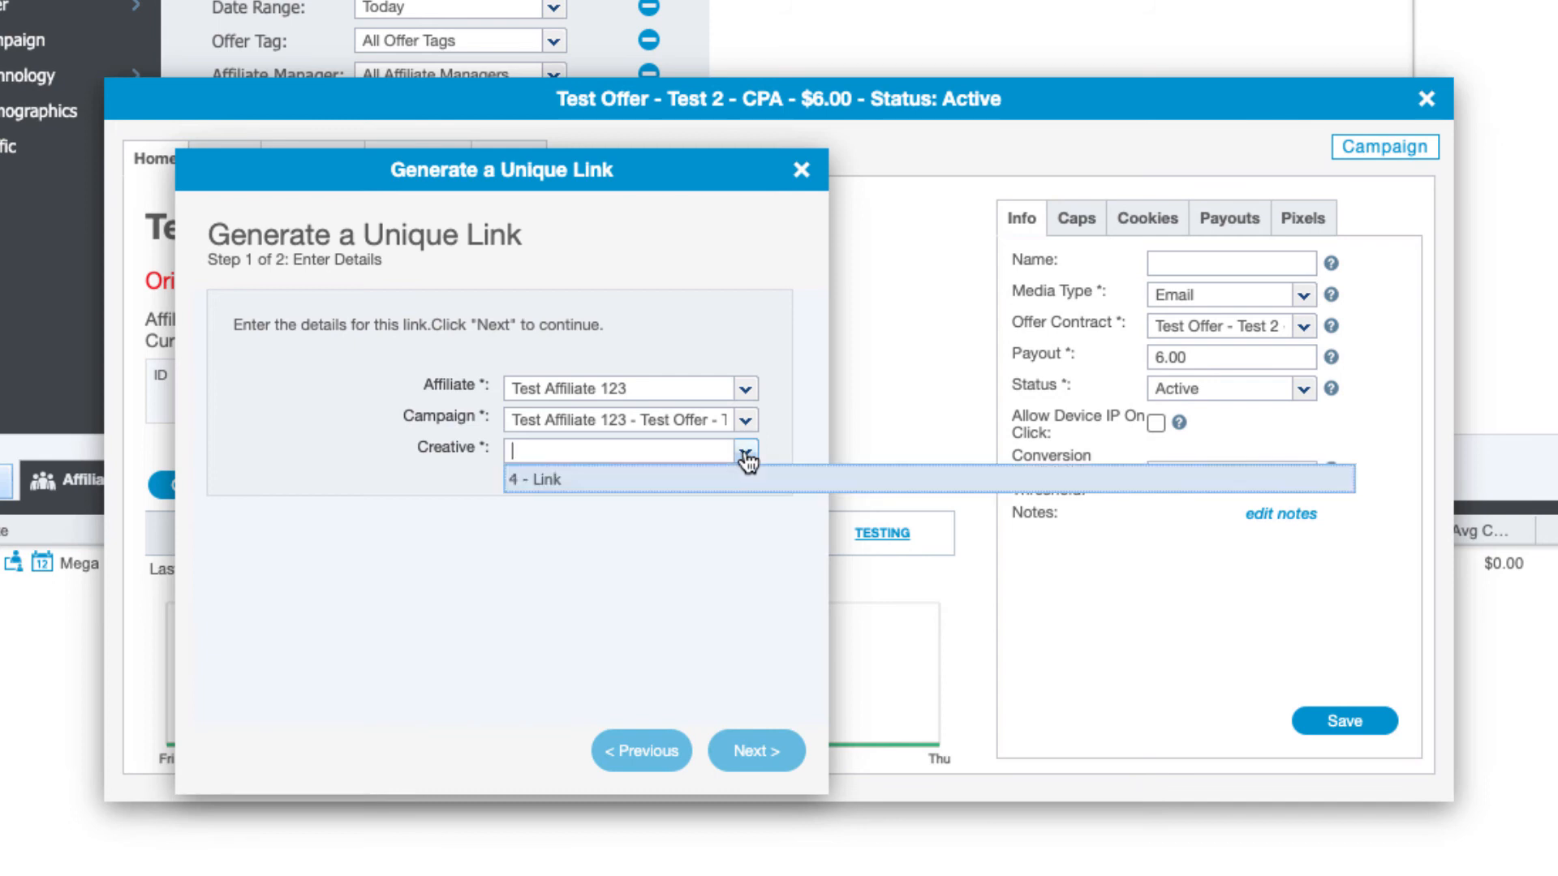
click(609, 483)
click(770, 763)
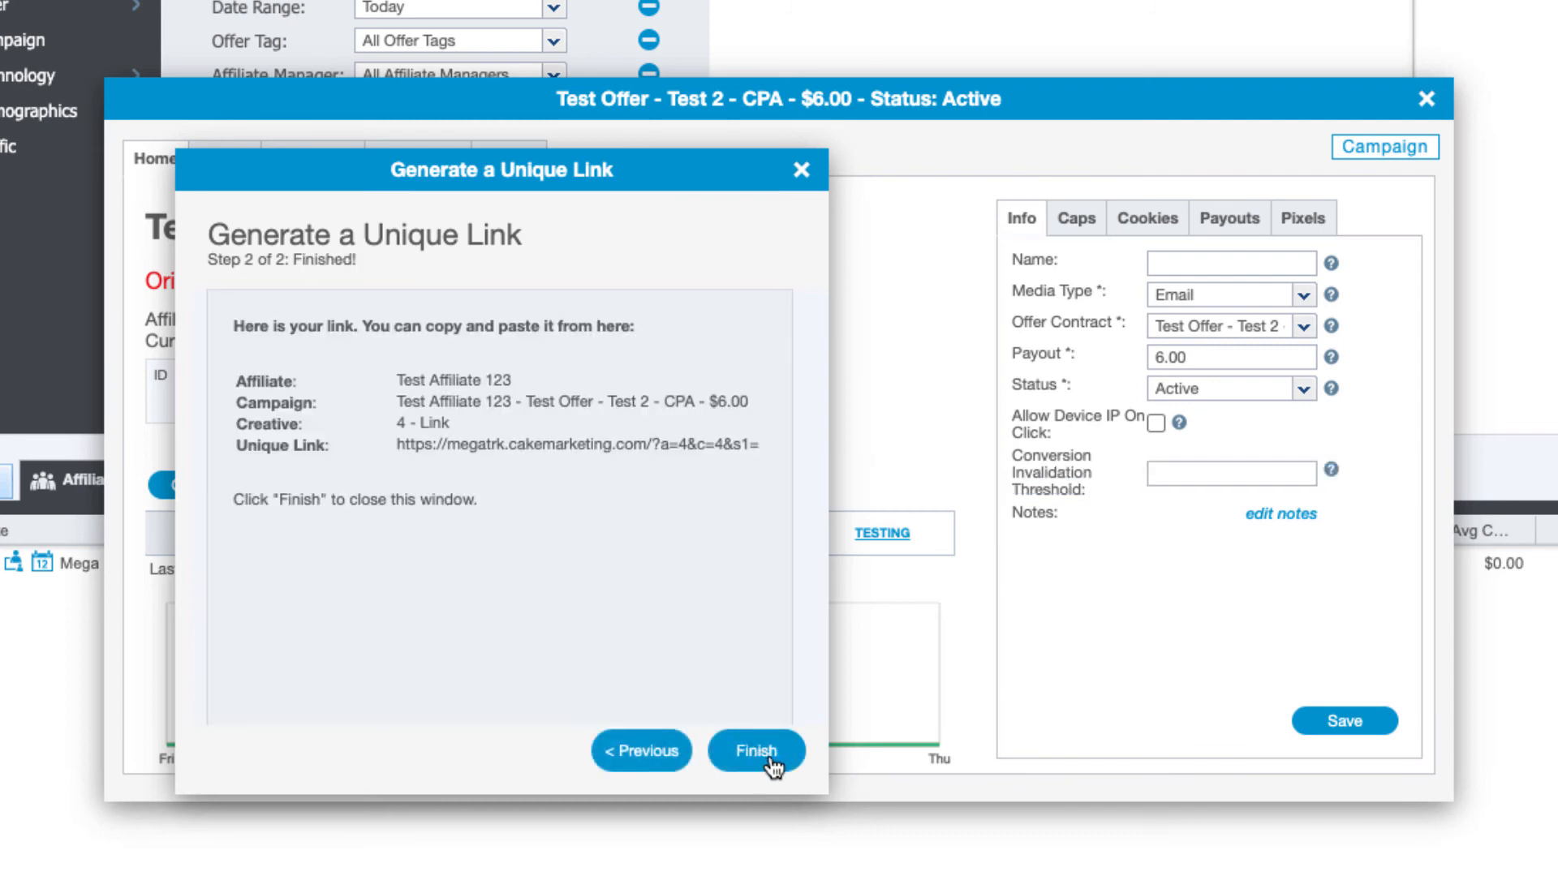
triple_click(457, 445)
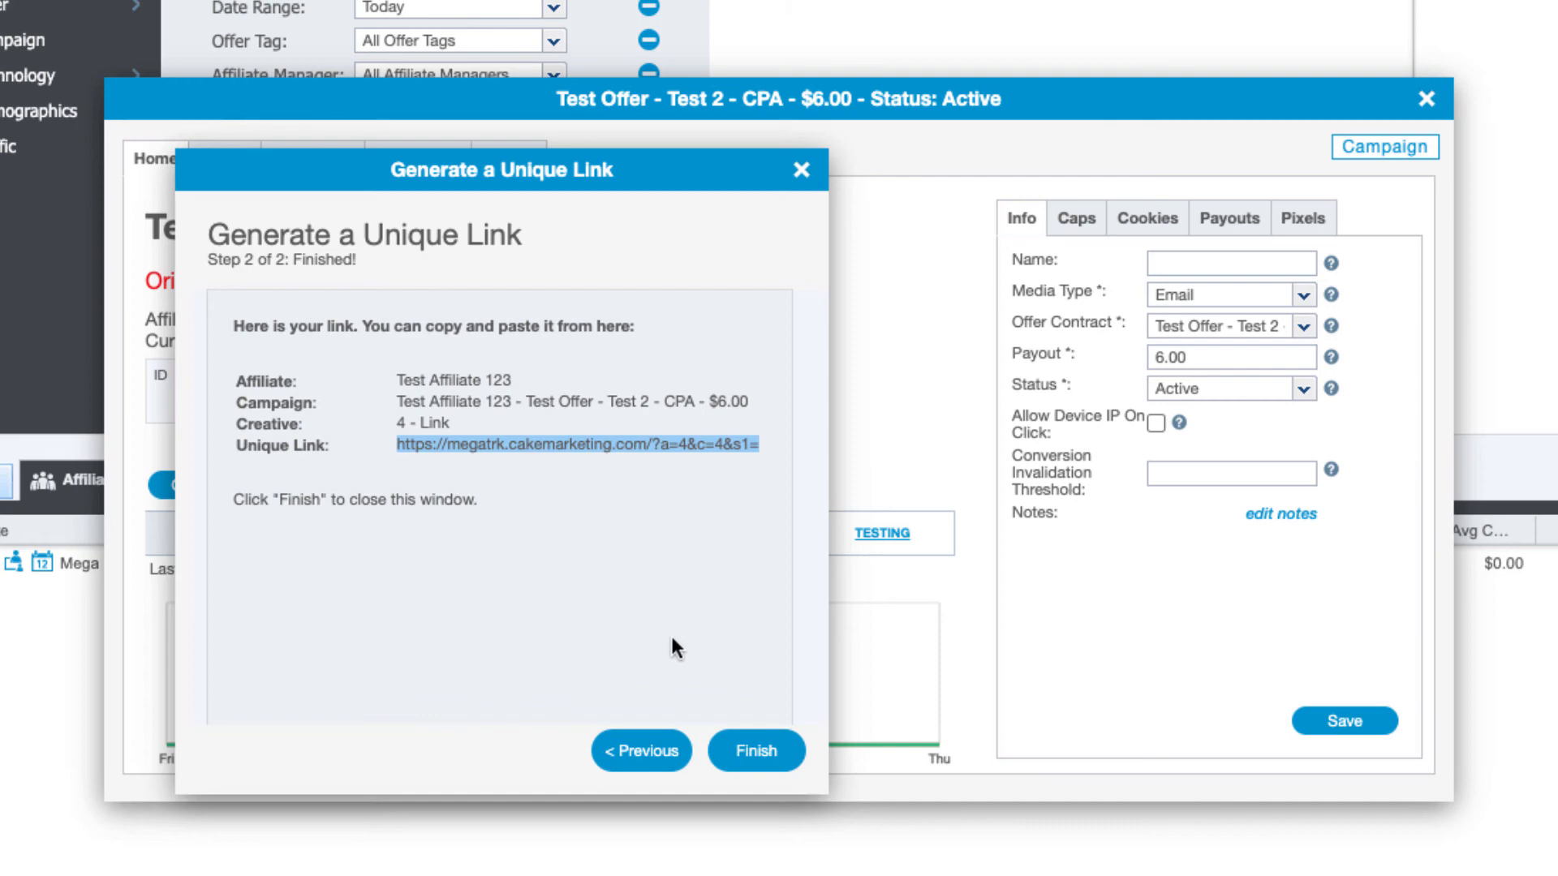
click(755, 753)
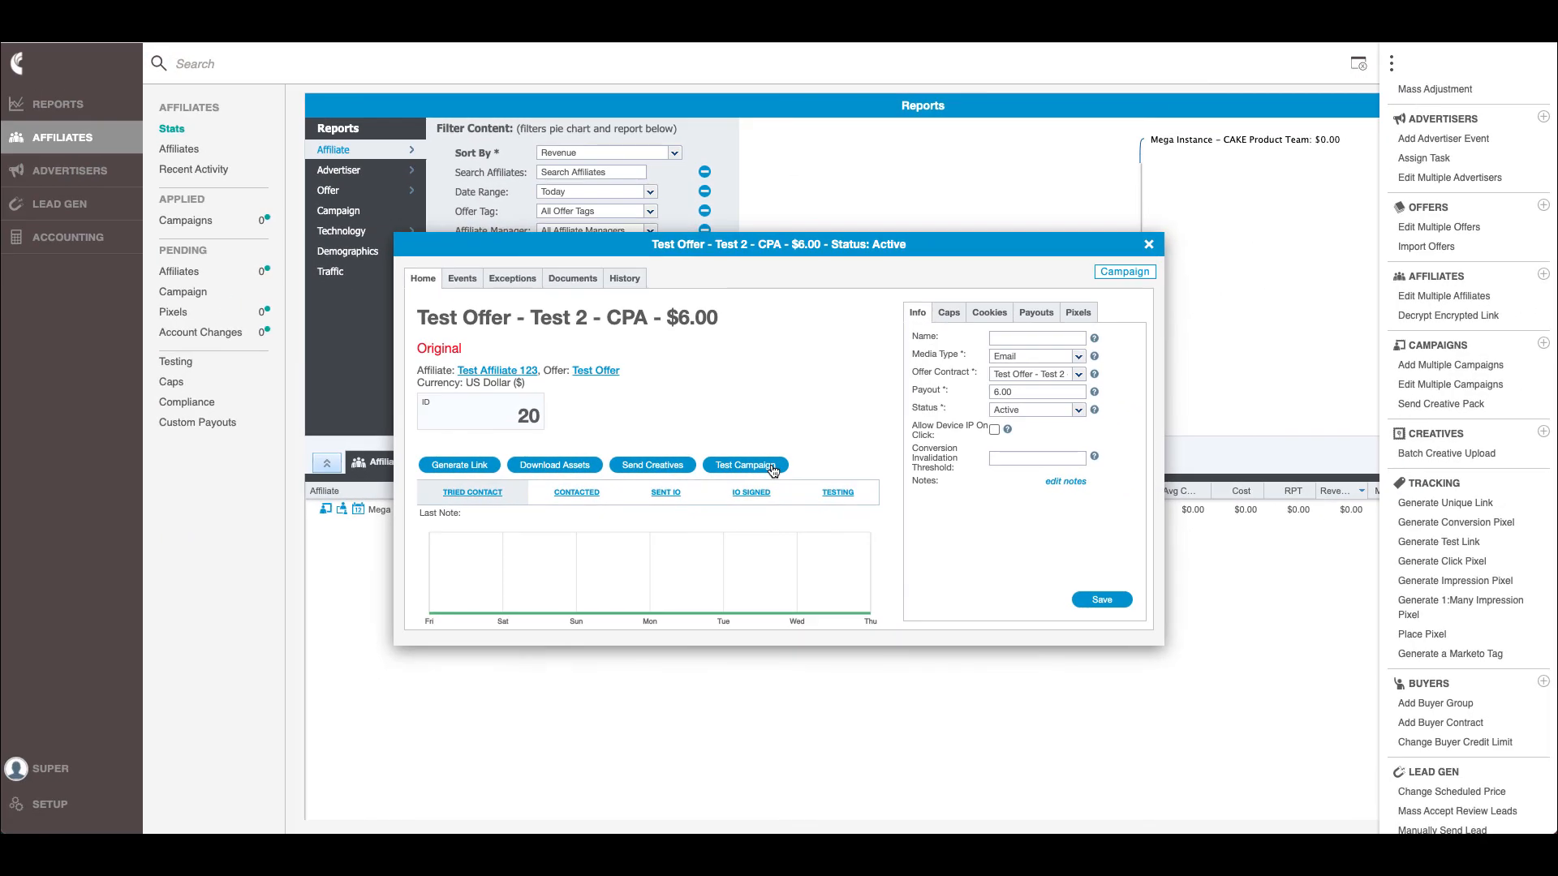
click(773, 470)
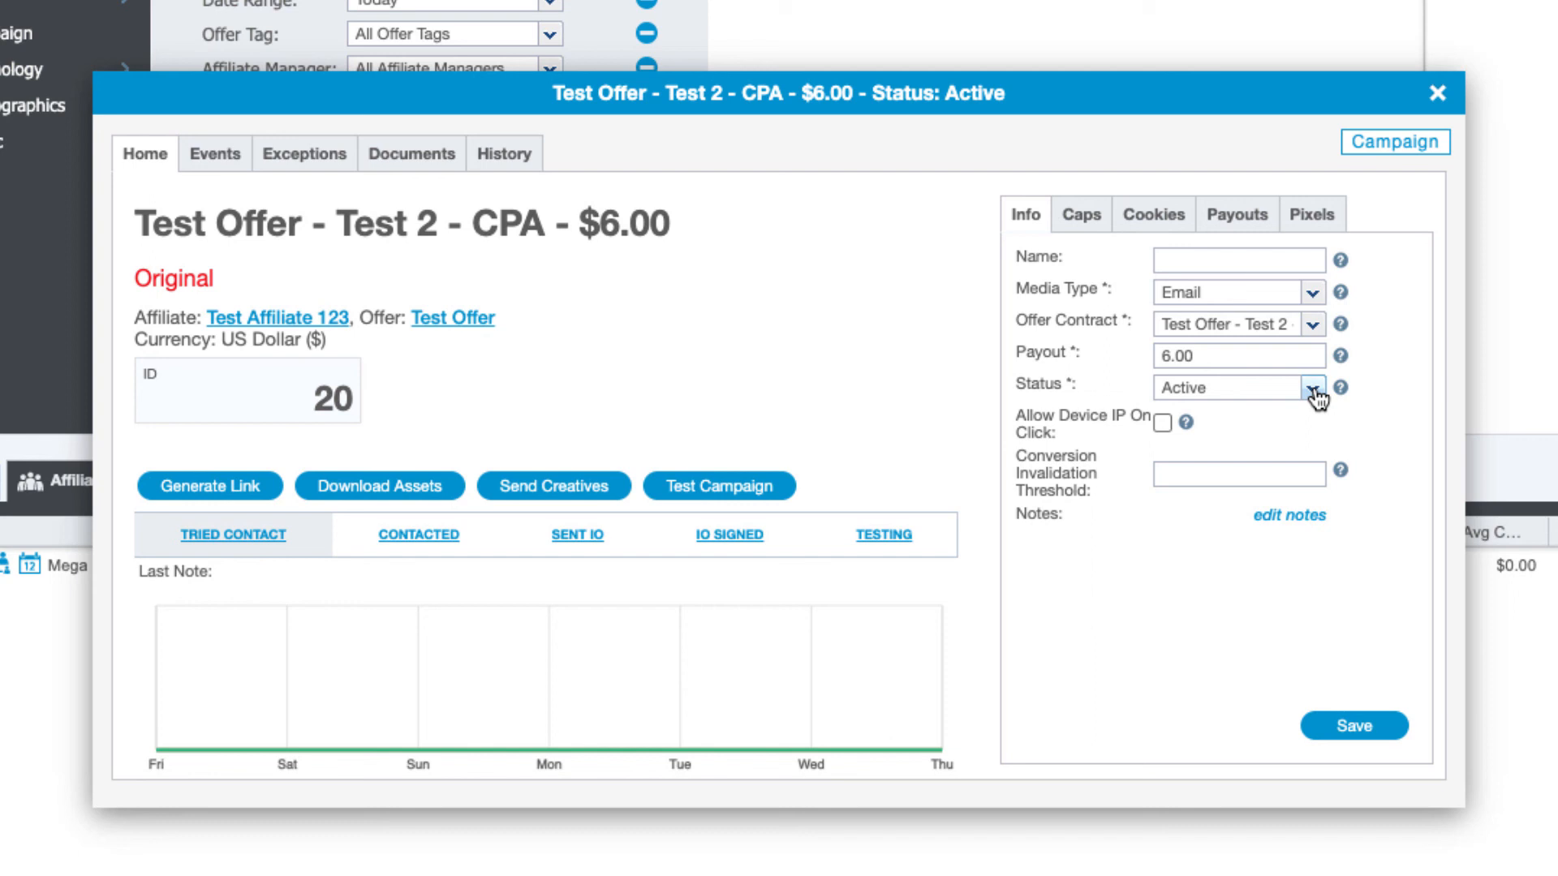
Cap campaign 20 at 100 conversions per month, then view its blank pixel settings
click(1082, 217)
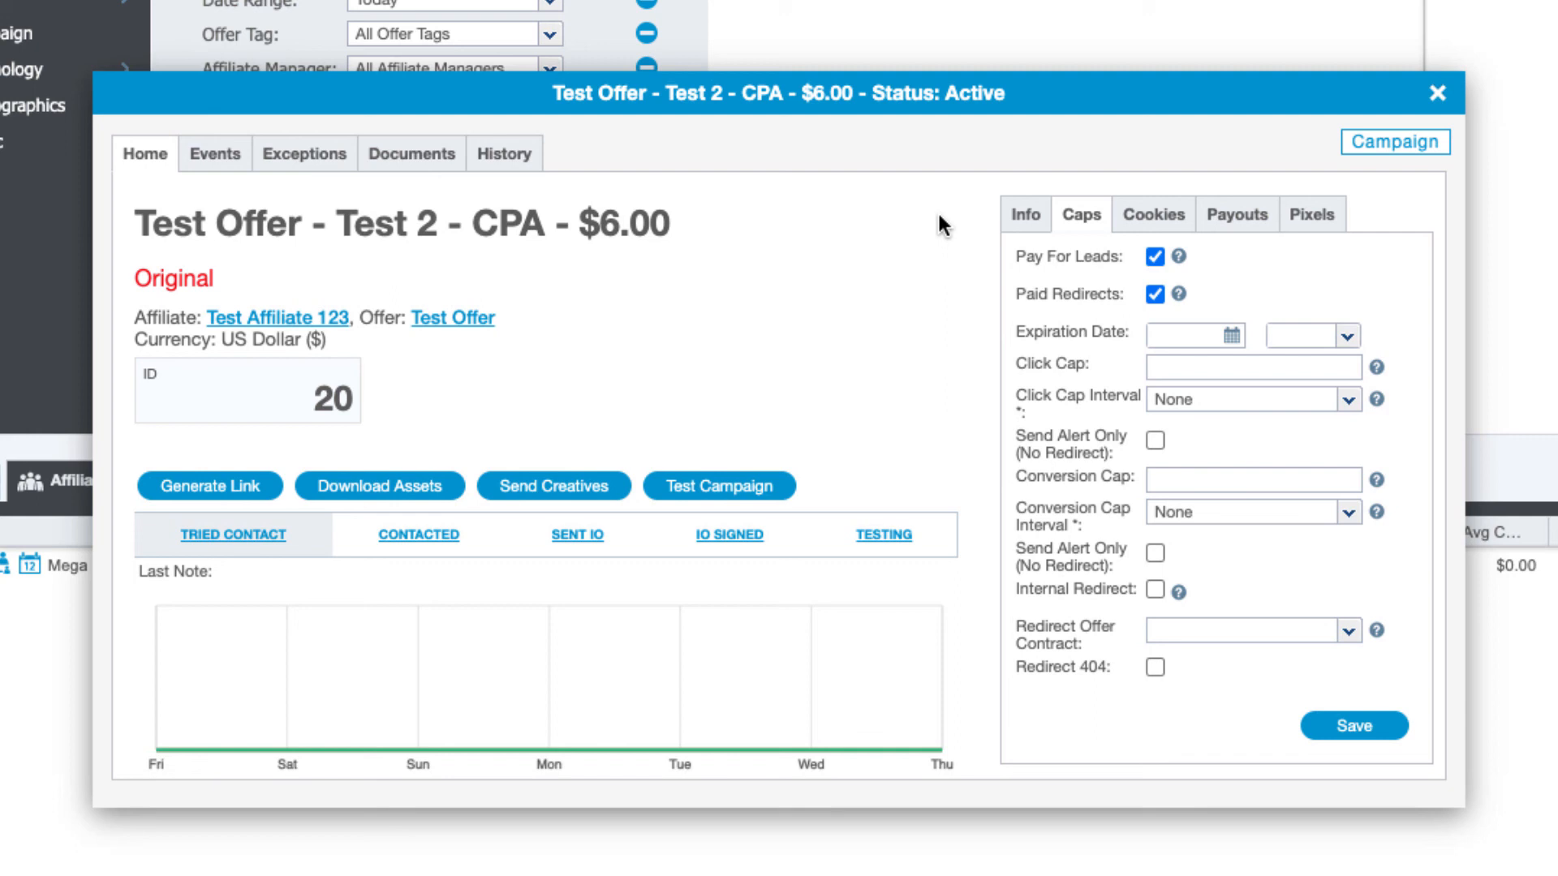
click(1260, 476)
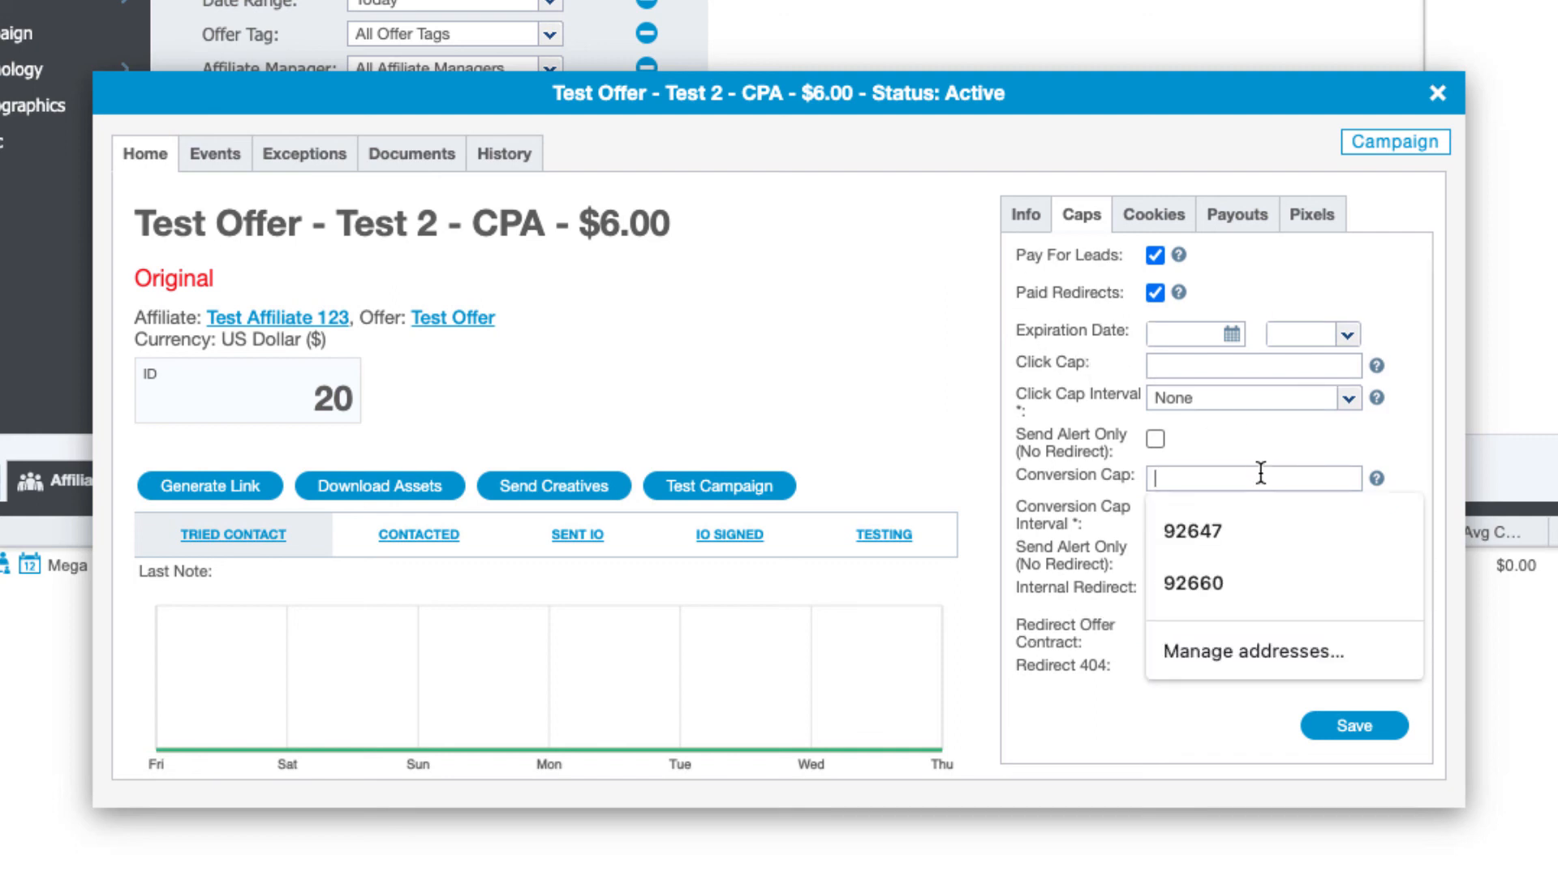
text(100)
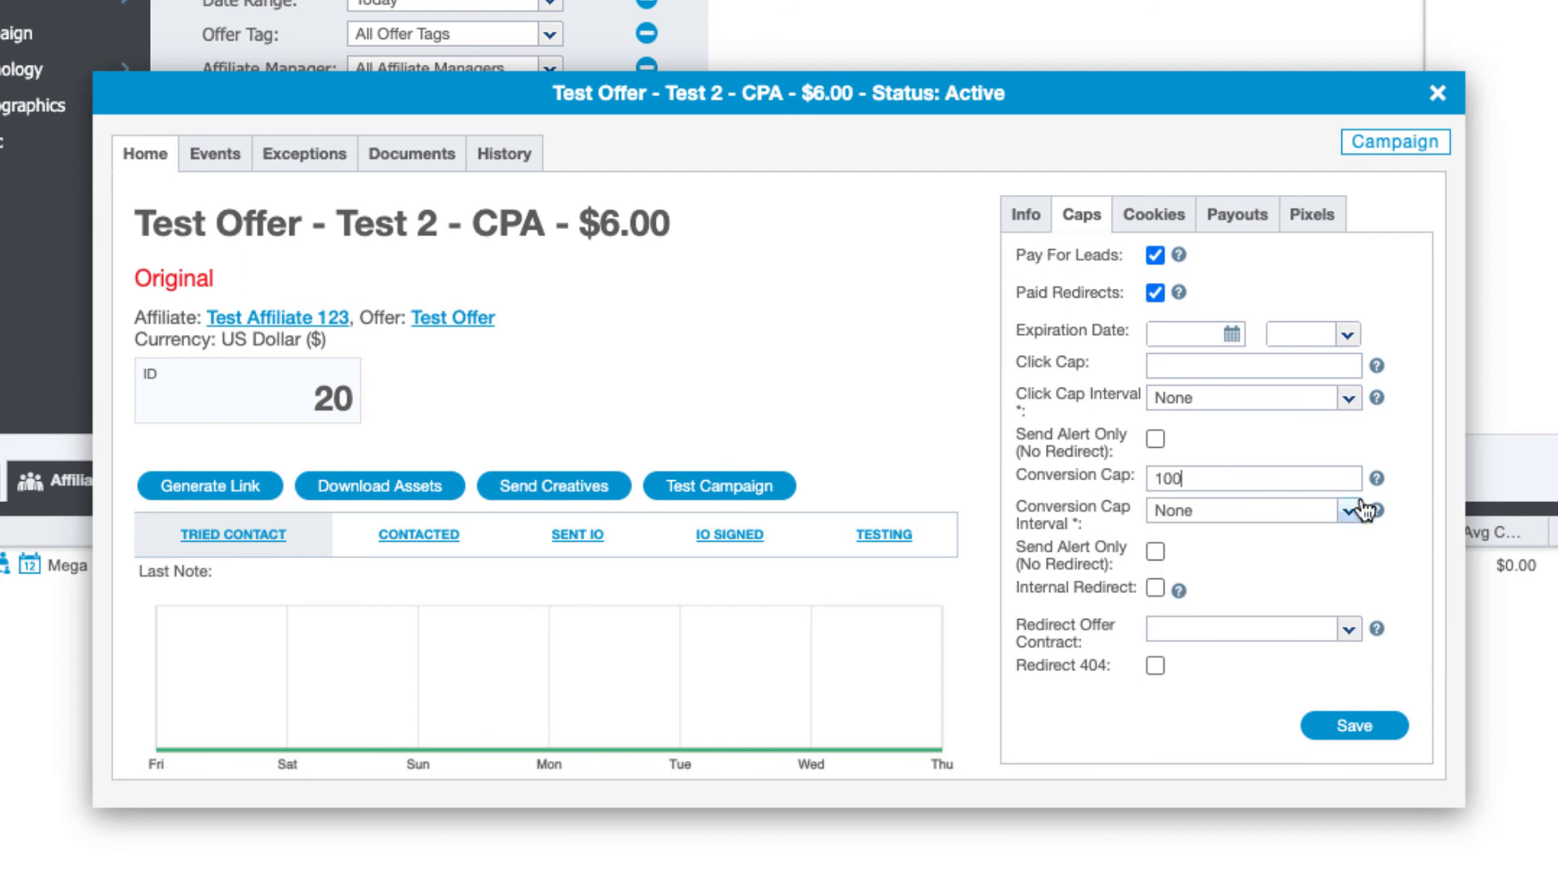
click(1348, 511)
click(1216, 620)
scroll(1216, 614, down, 1)
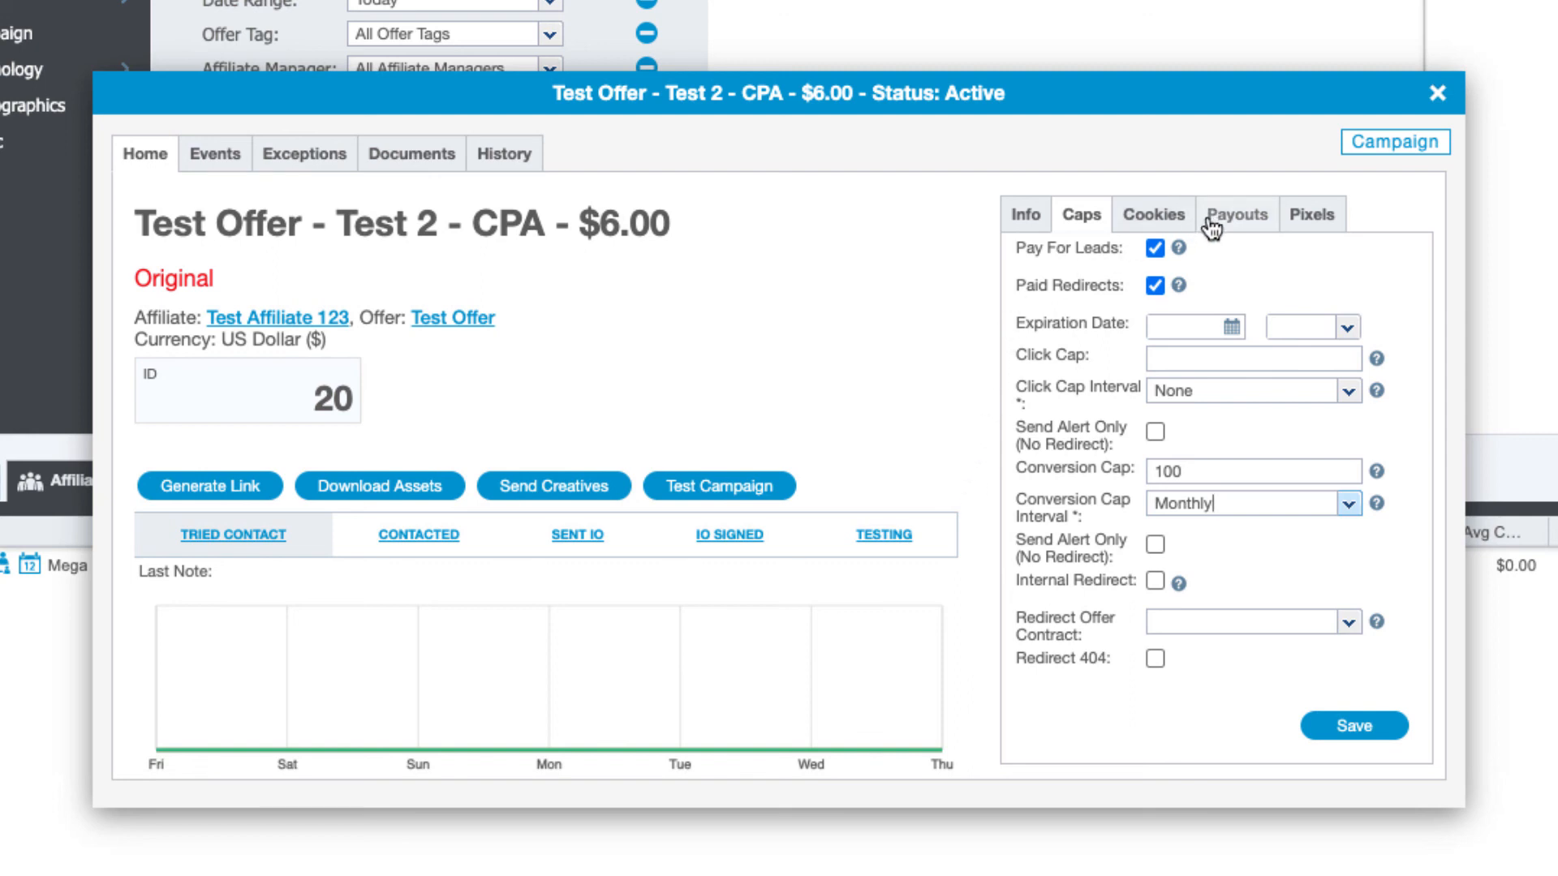
click(1296, 217)
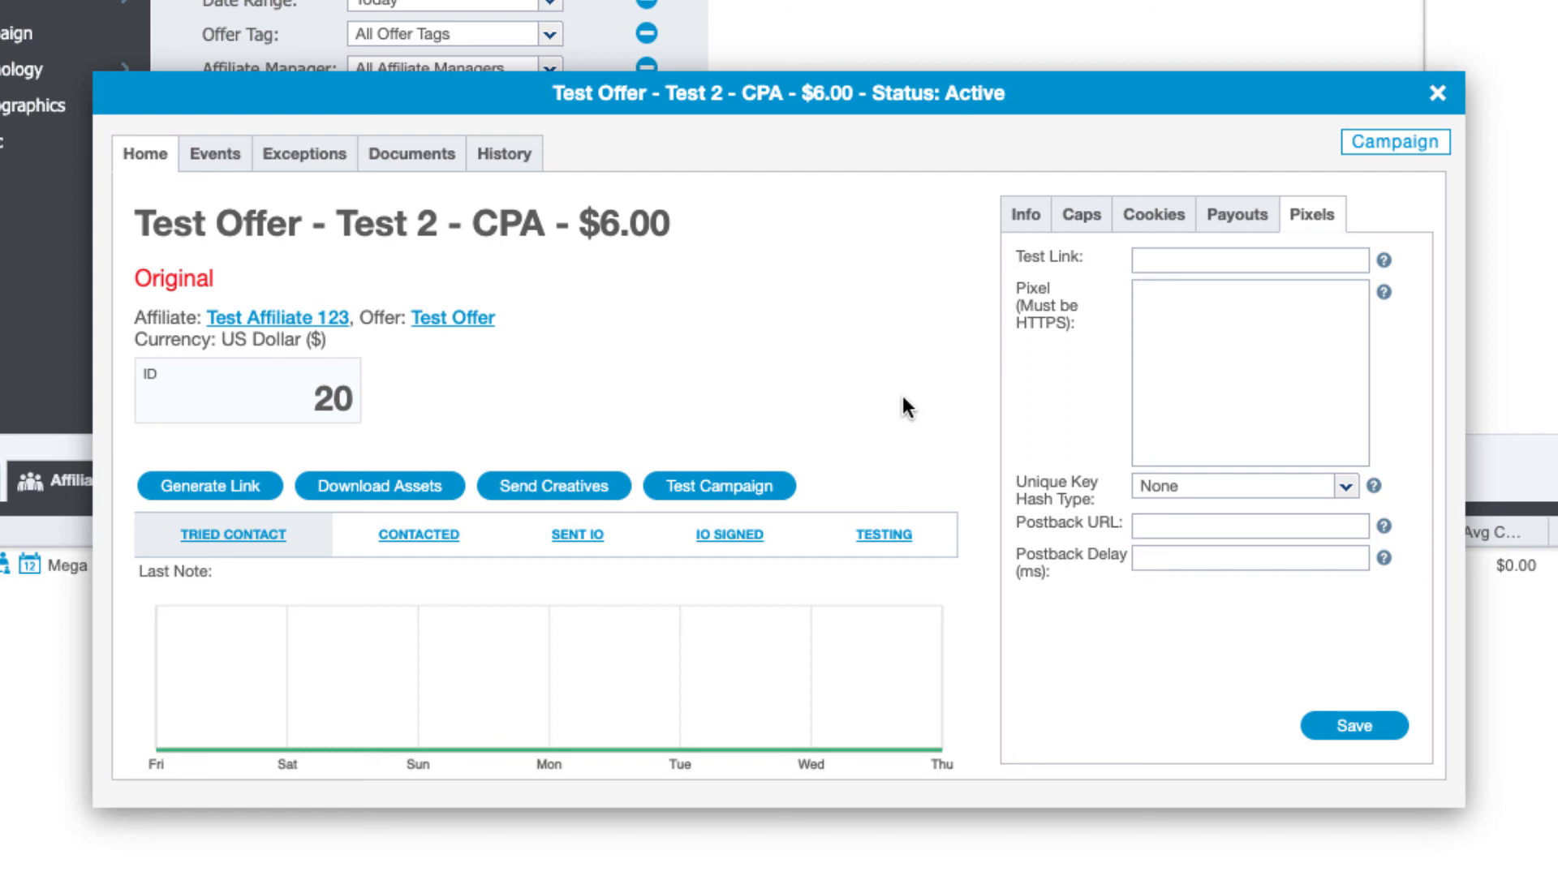
Show campaign 20's Events, with one active Conversion/Install event at $6.00 CPA
click(214, 152)
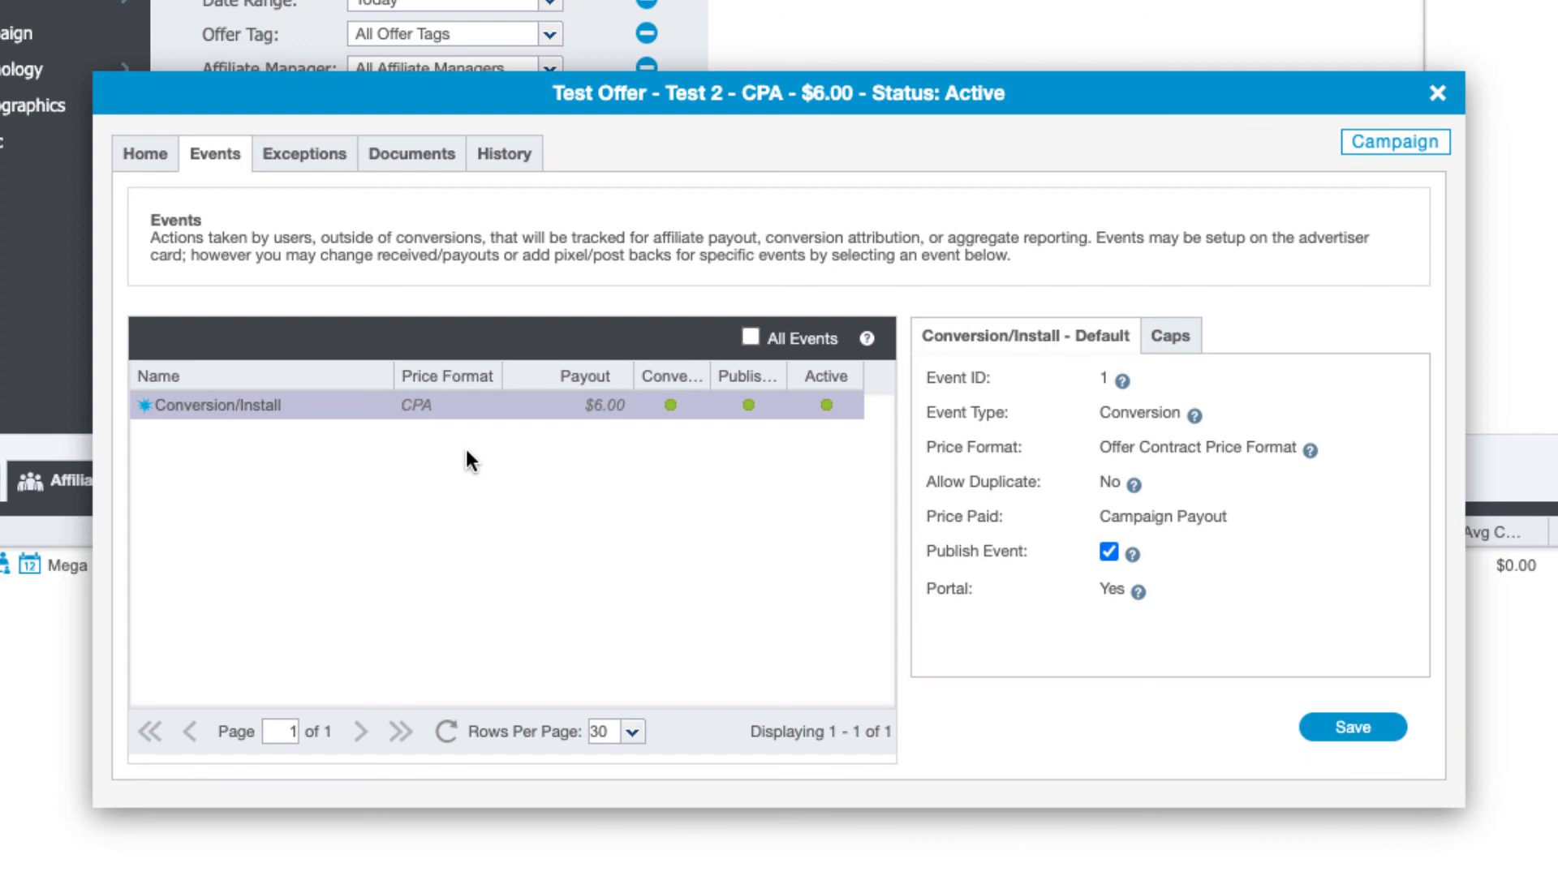
Show campaign 20's Exceptions page with empty Blocked SubAffiliates and Blocked Creatives panels
click(278, 155)
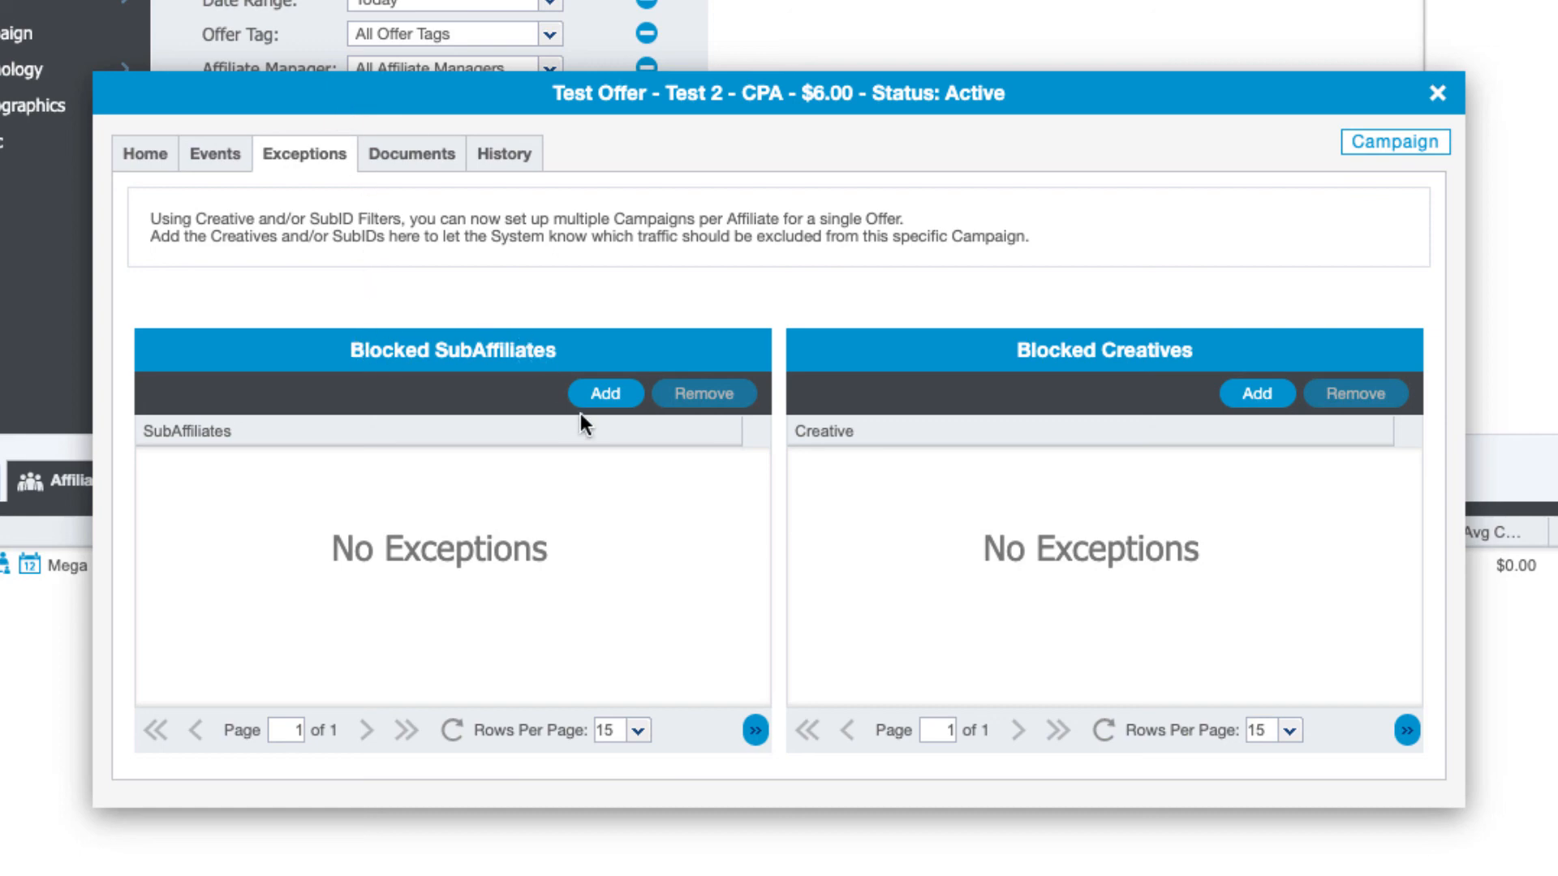
Add sub-affiliate 1001 to campaign 20's Blocked SubAffiliates list
click(605, 394)
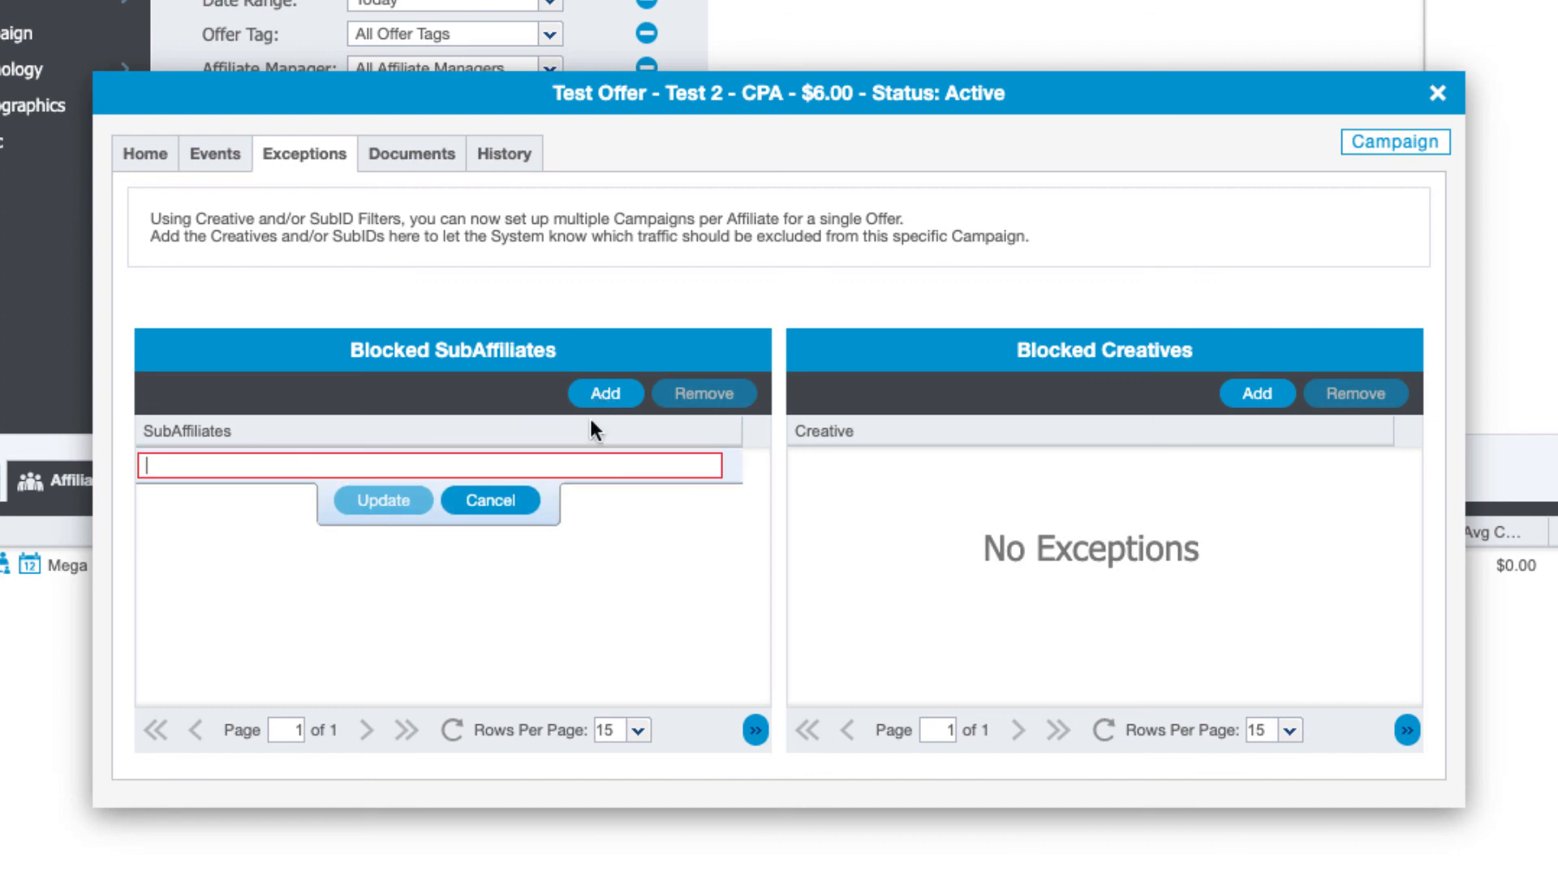
text(1001)
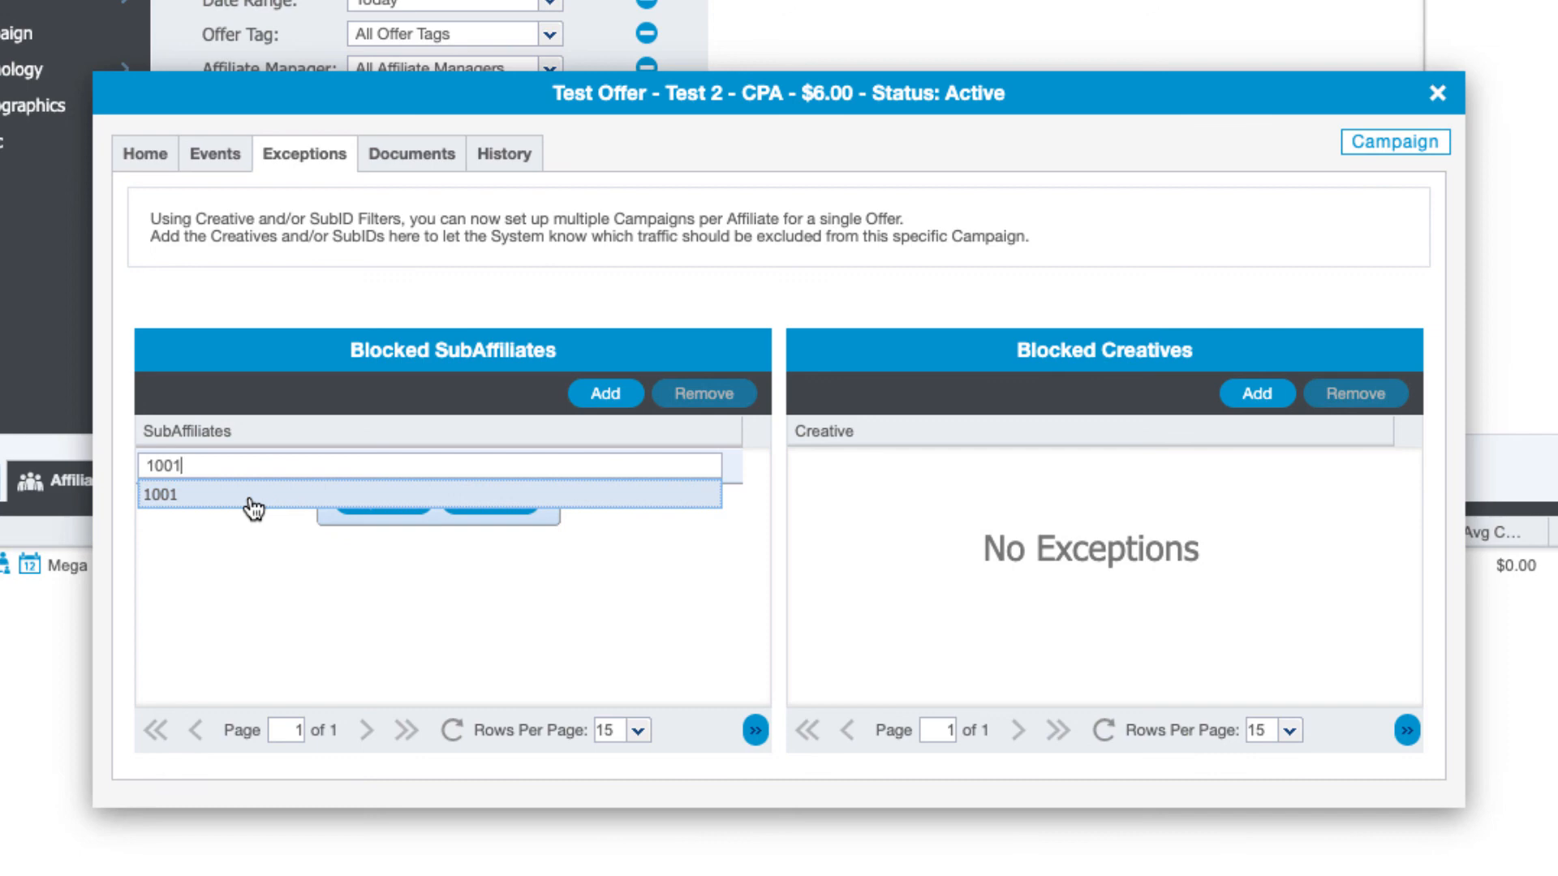
click(252, 496)
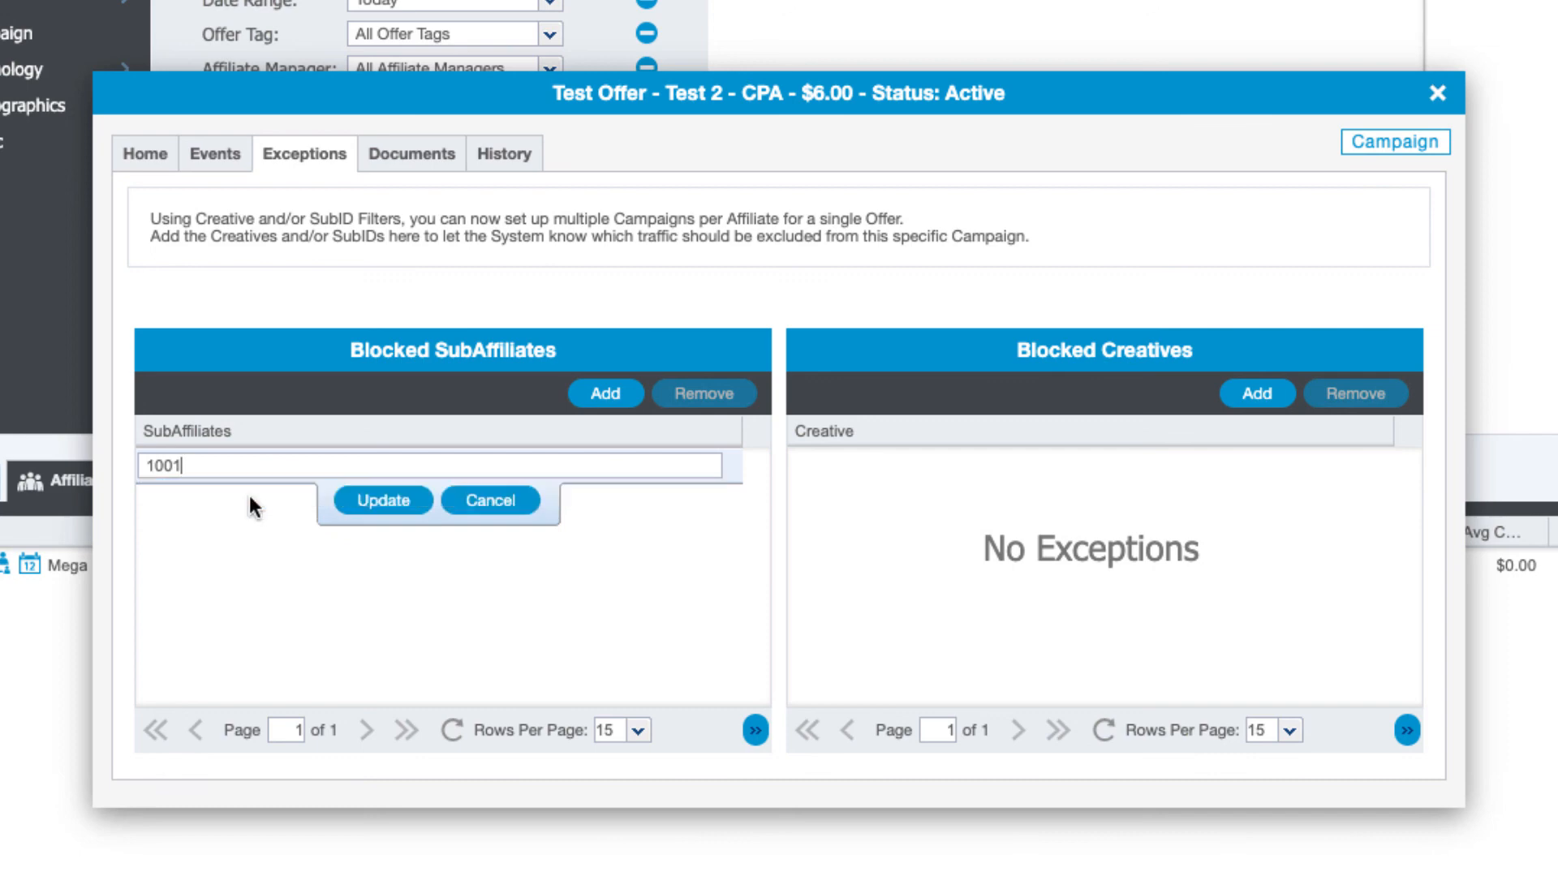
click(387, 503)
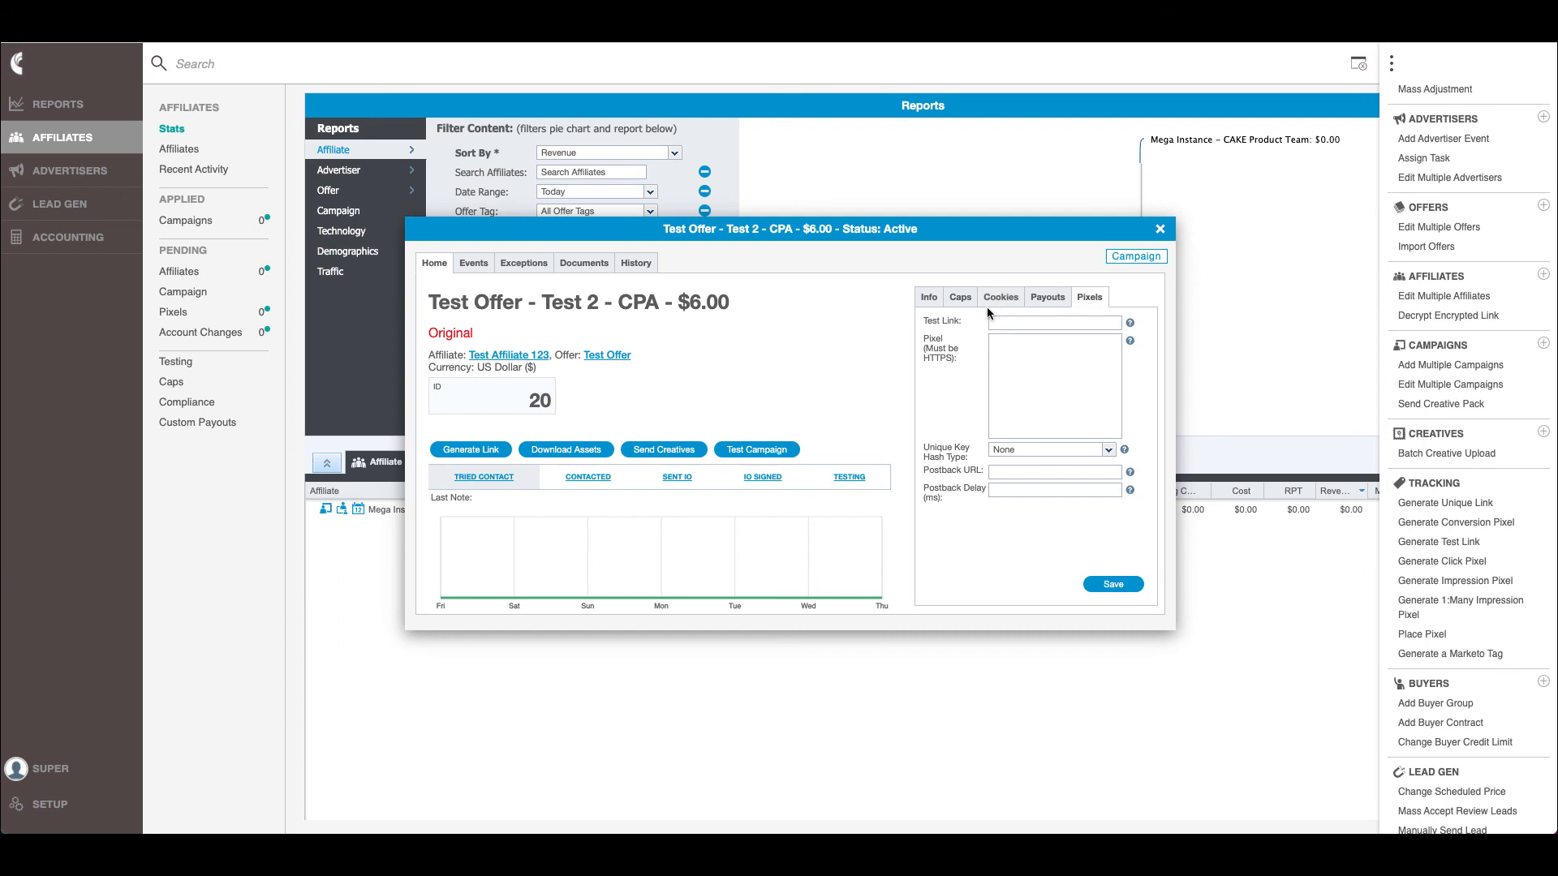
Start a new campaign for Test Affiliate 123 on the Test Offer - Test 2 offer
click(1546, 349)
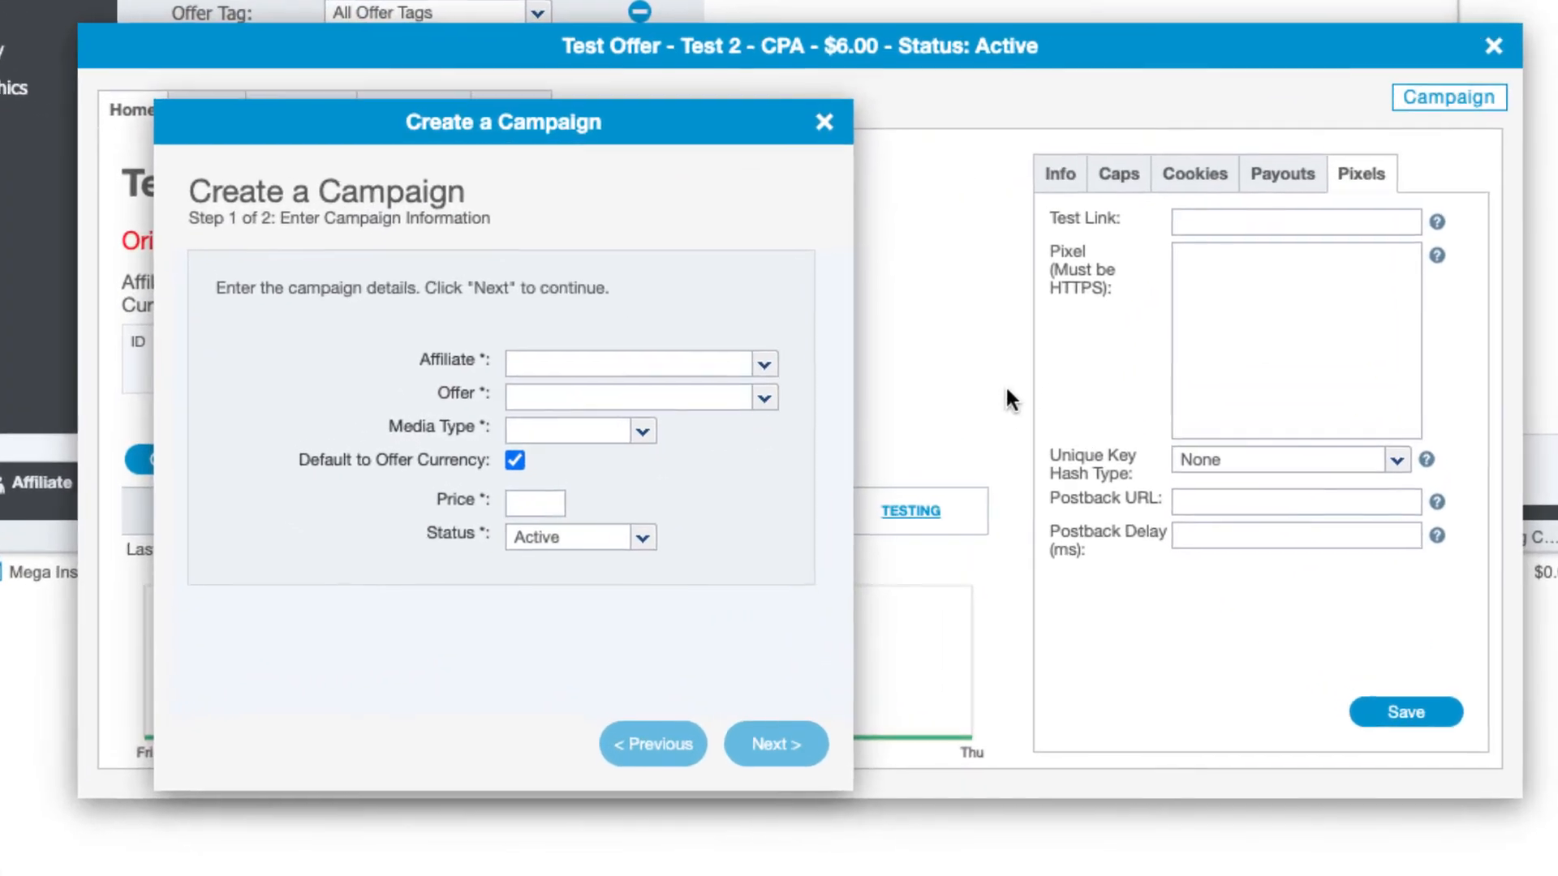
click(763, 365)
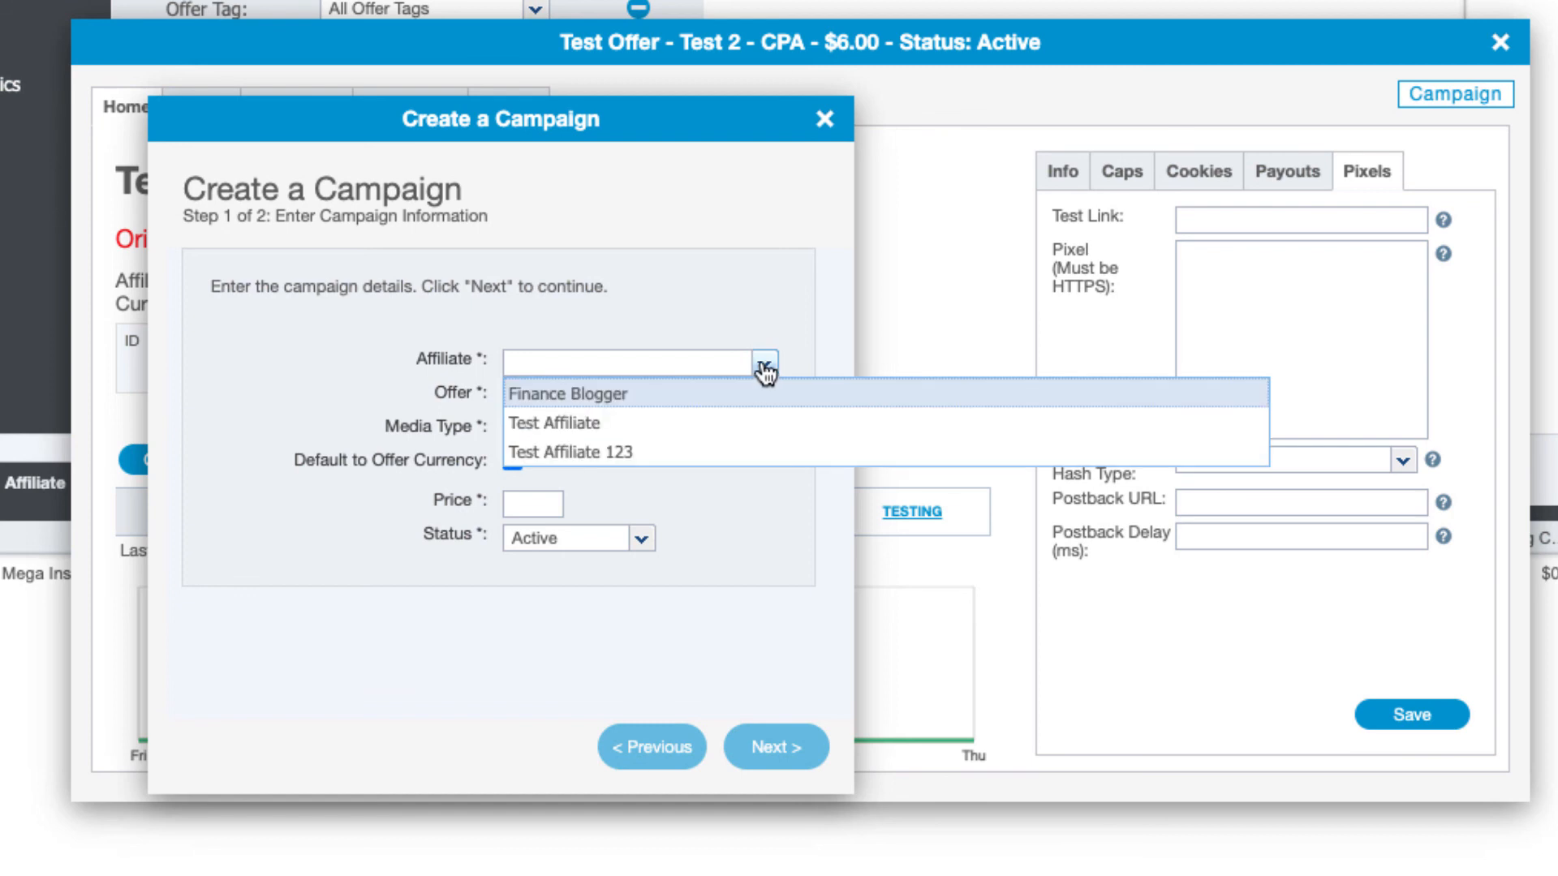
click(704, 451)
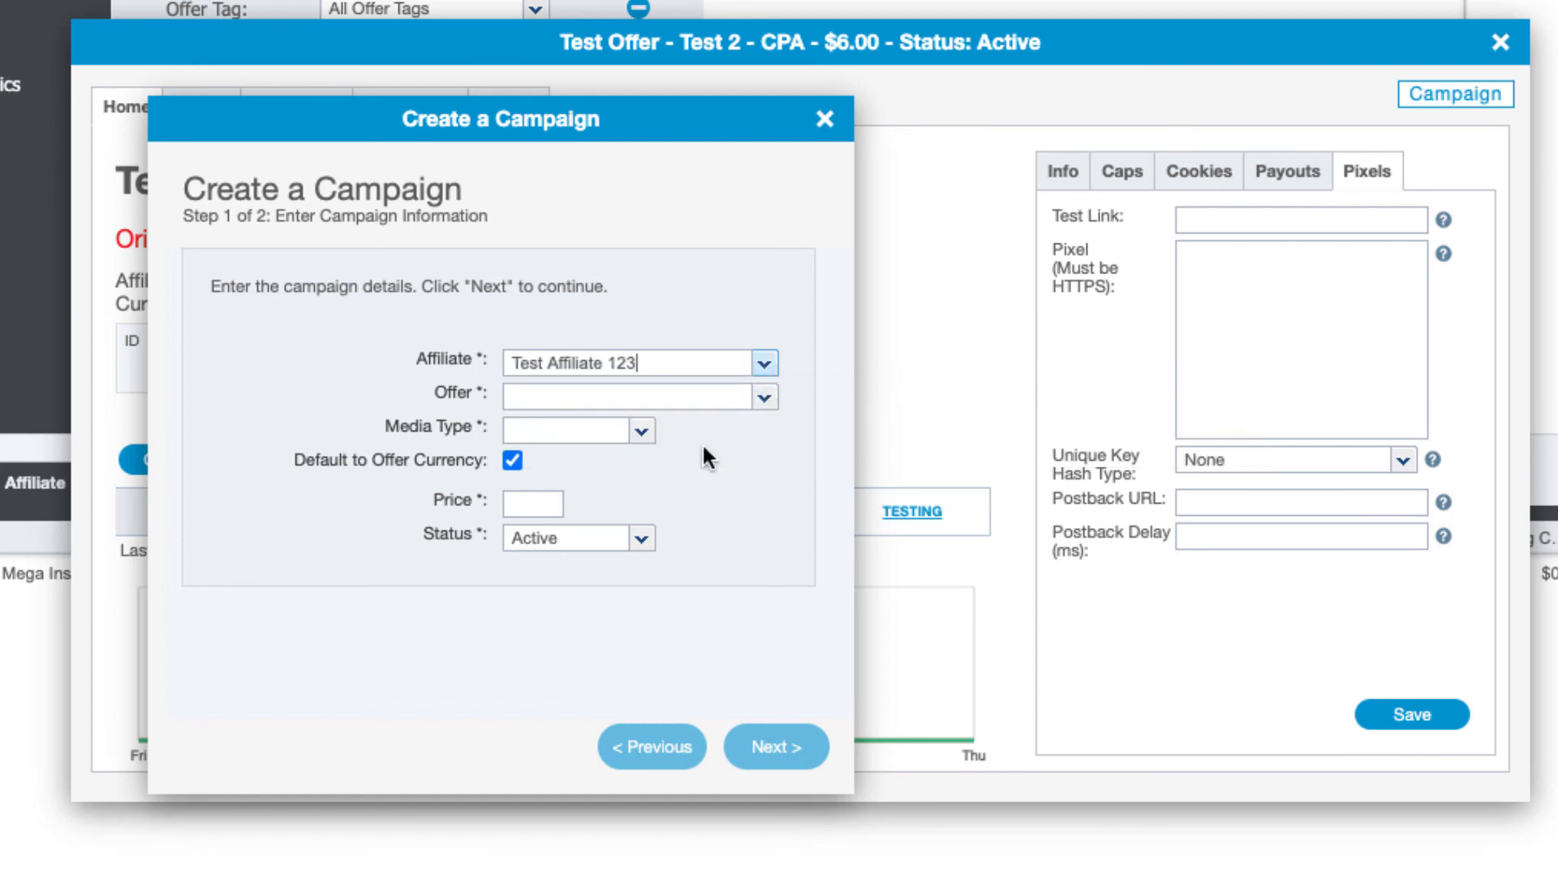
click(763, 400)
click(757, 543)
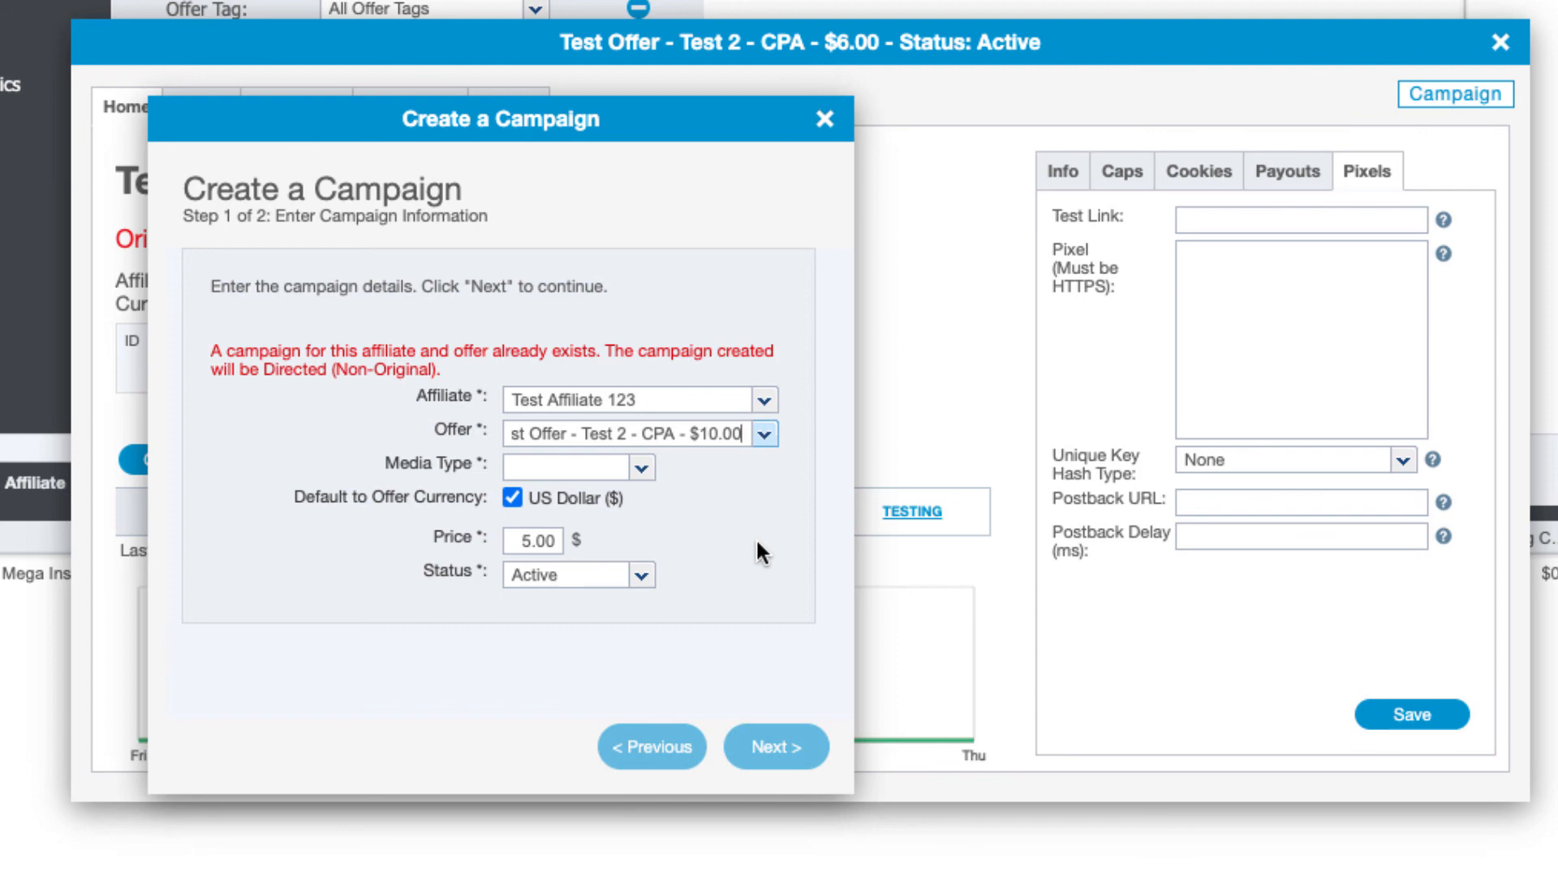
Set Email media and a 7.00 price, then finish creating directed campaign 22
click(640, 471)
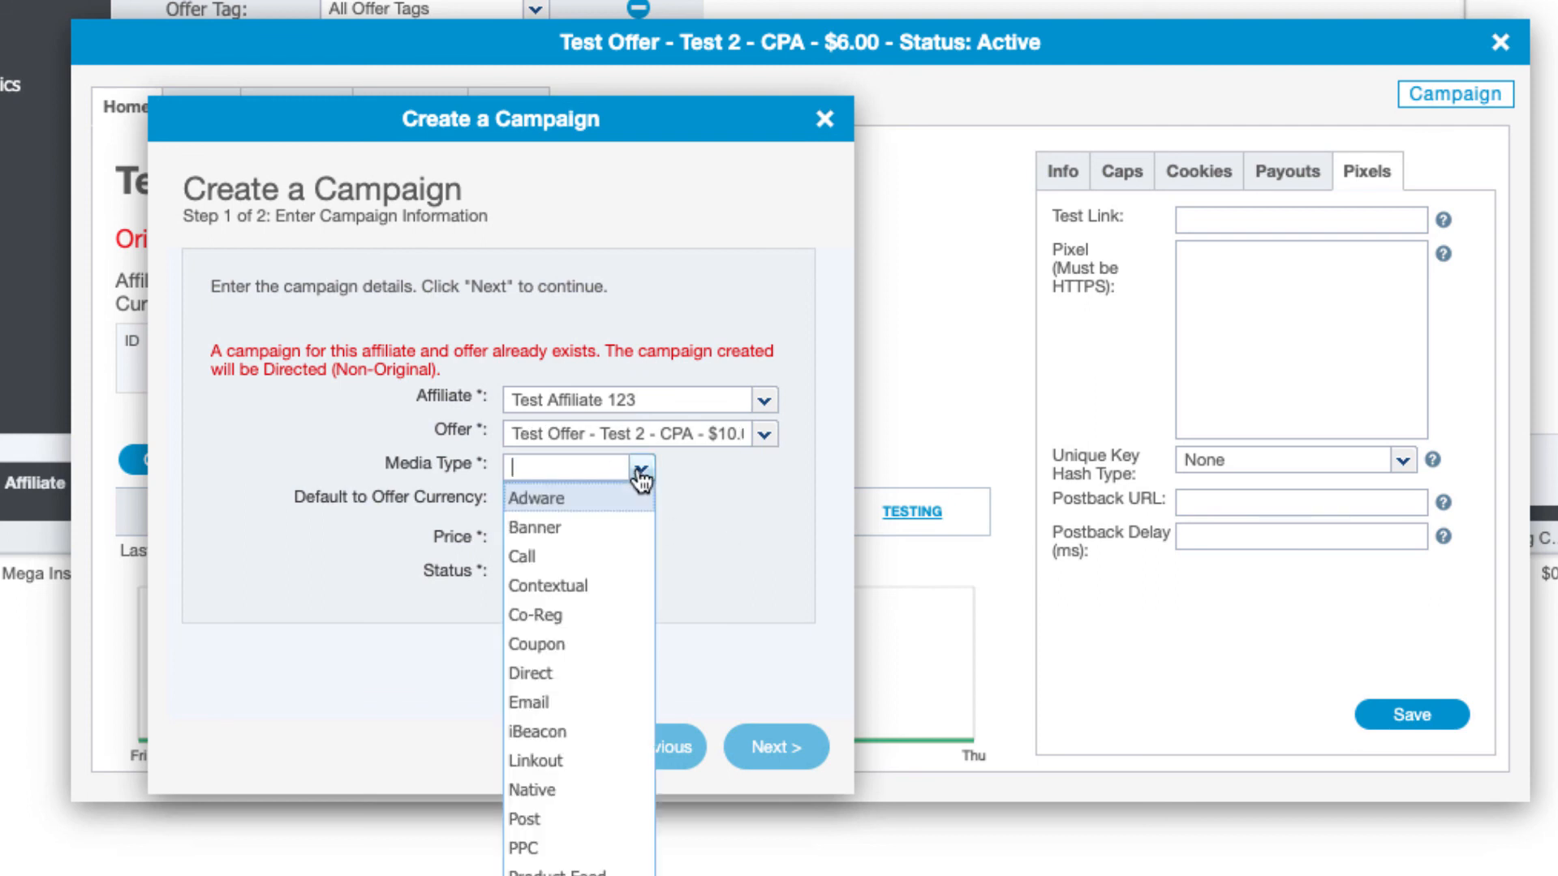
click(597, 702)
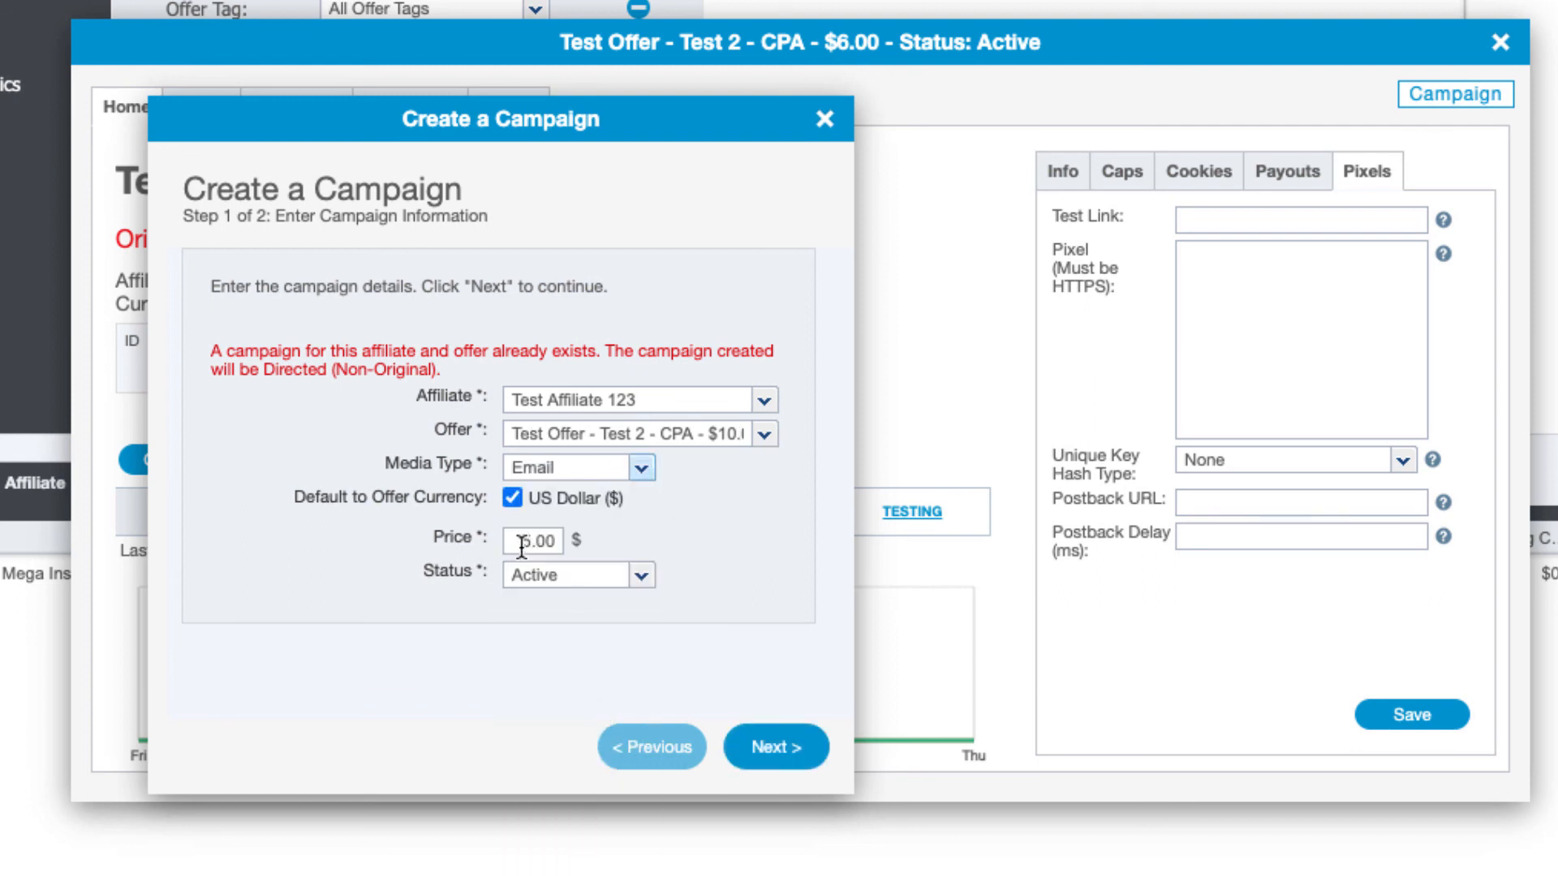
drag(522, 545, 594, 552)
text(7)
click(755, 521)
click(779, 753)
click(778, 748)
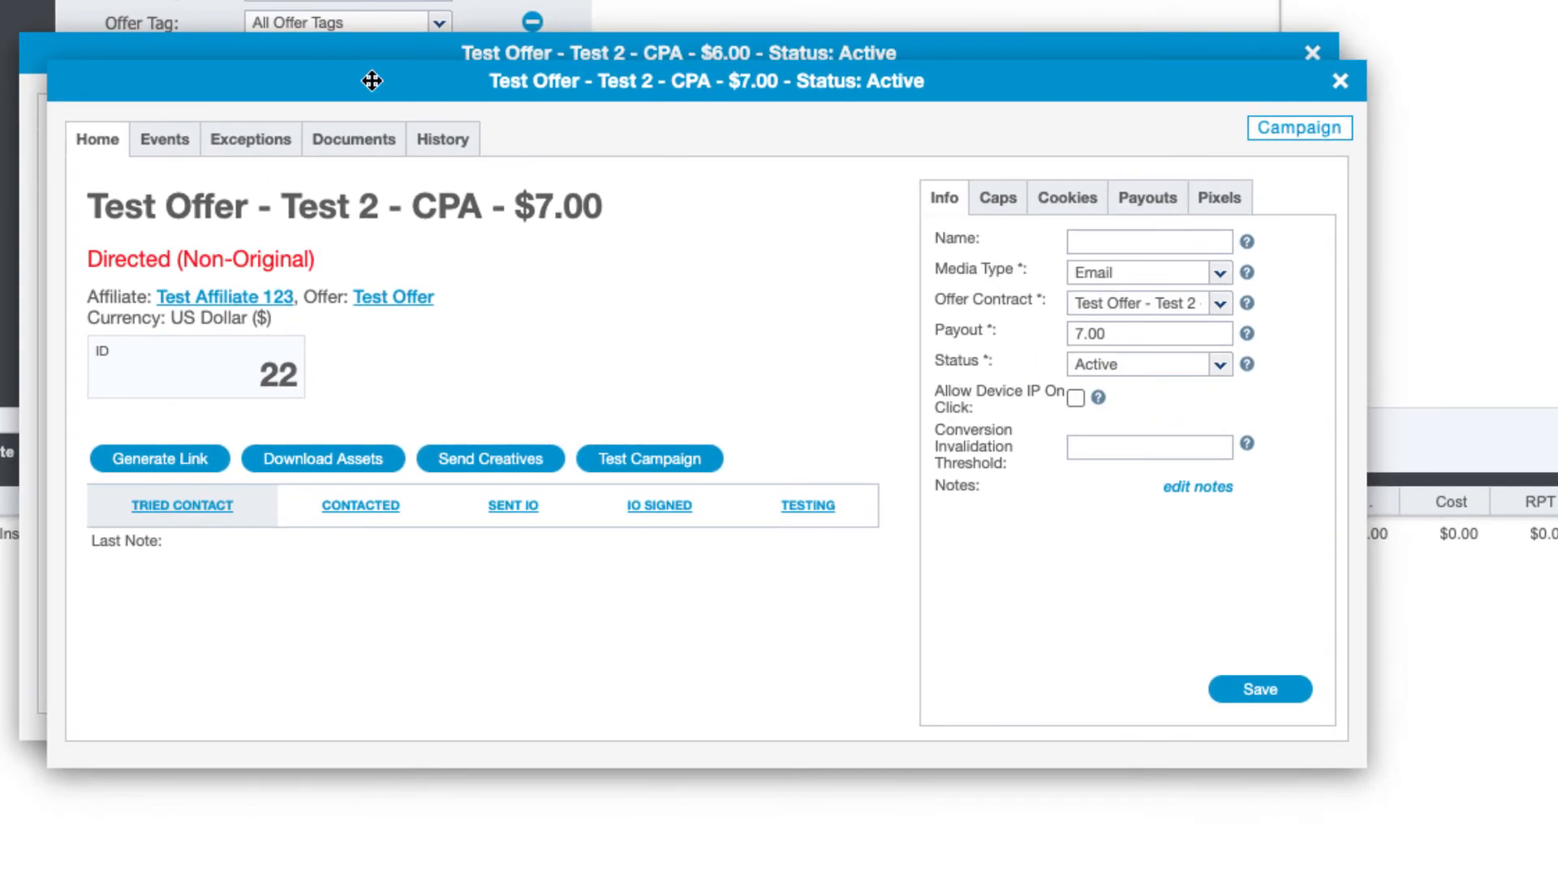
Move campaign 22's window aside and show its Allowed SubAffiliates exceptions
drag(344, 87, 498, 168)
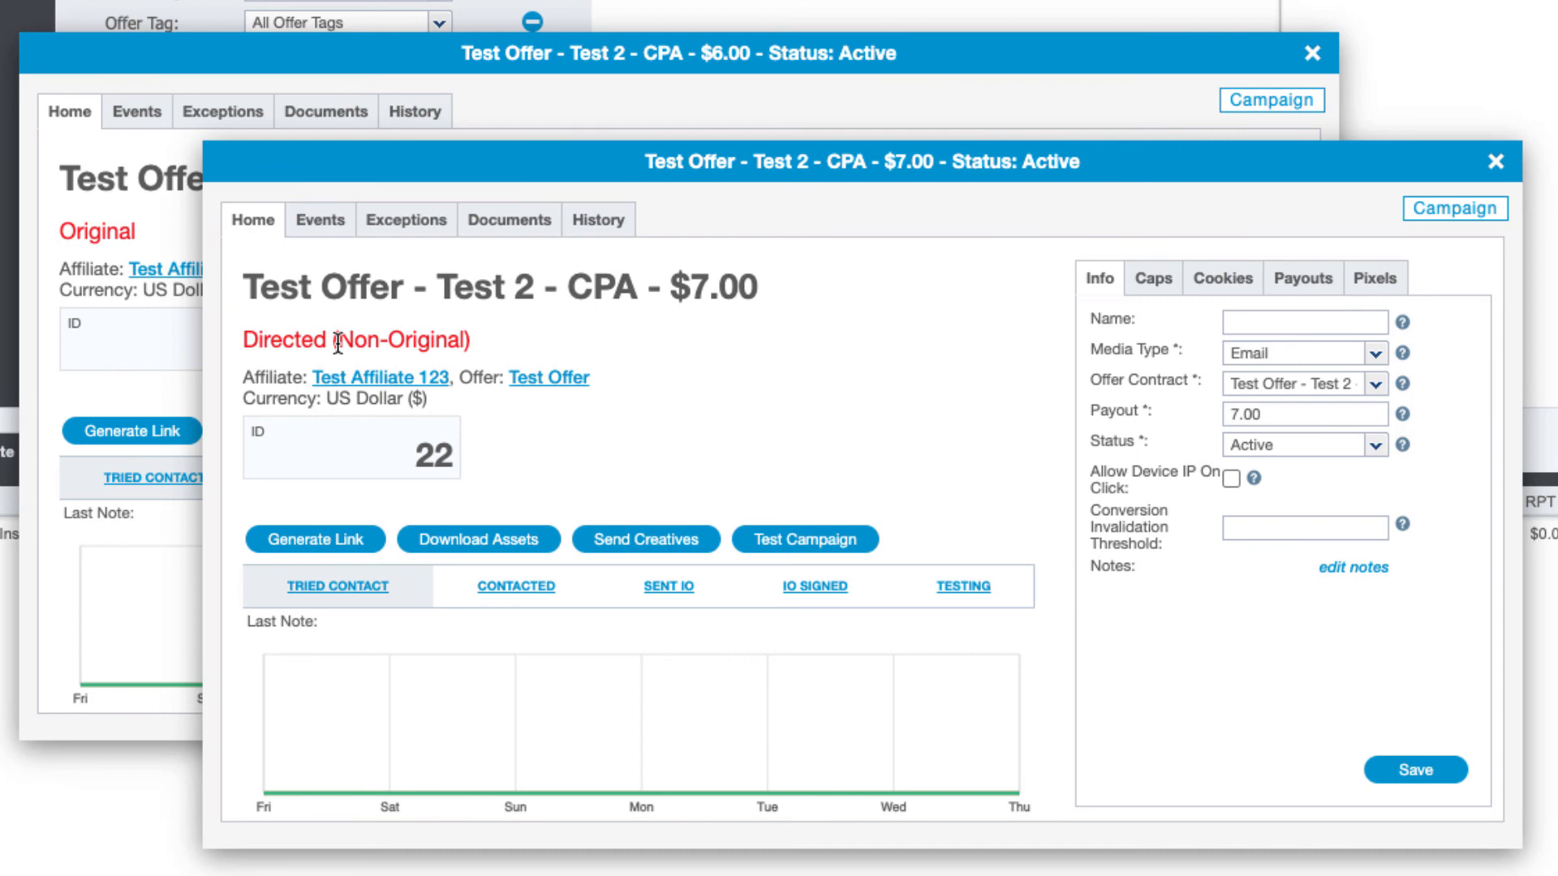
click(398, 220)
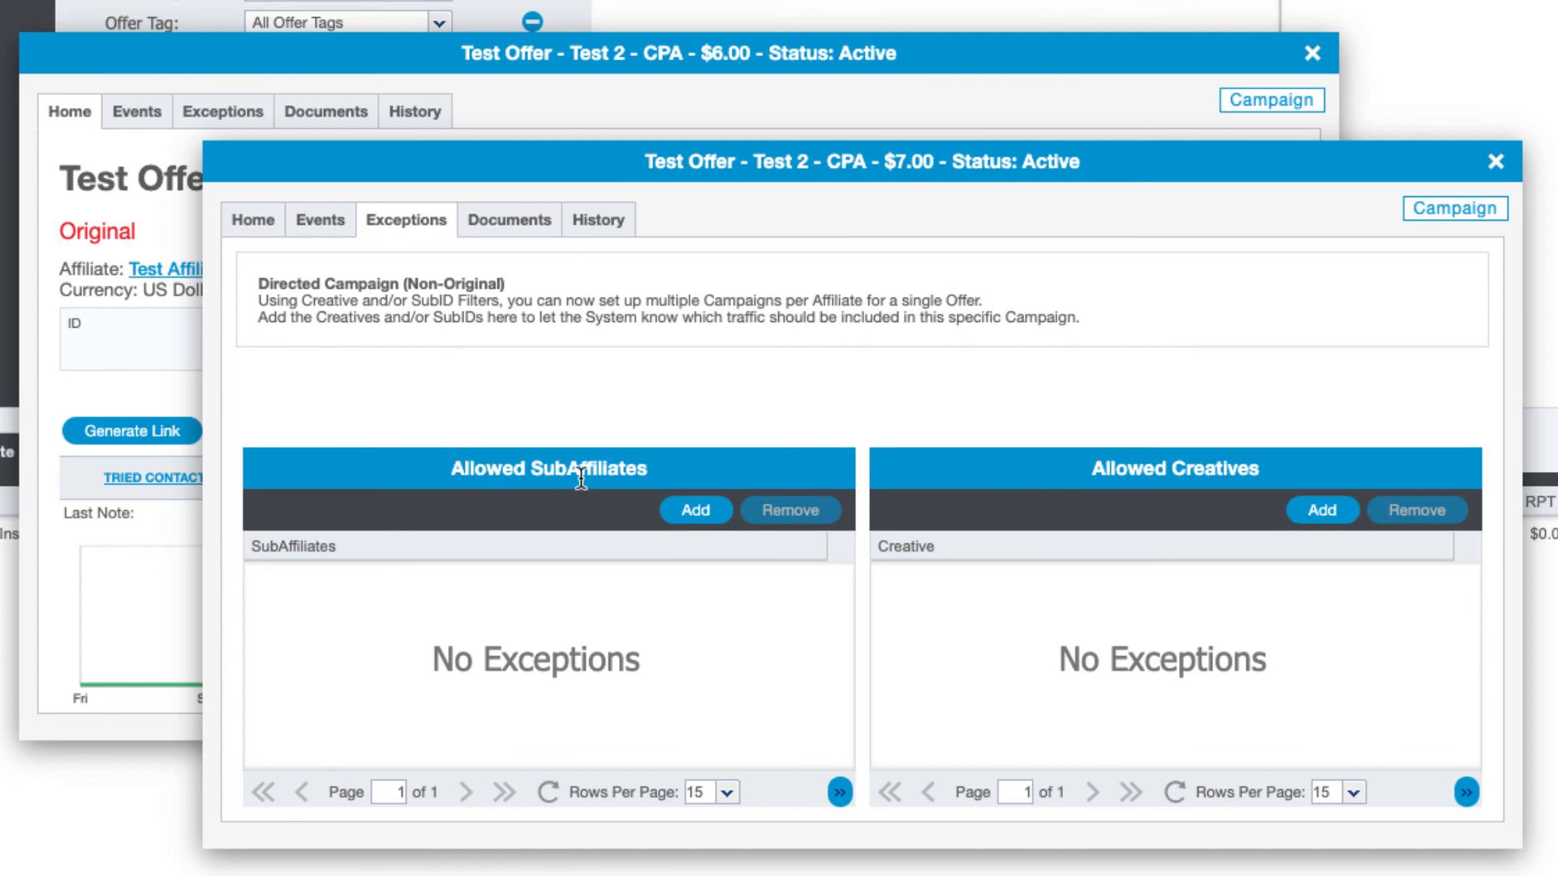
Add sub-affiliate 1003 to campaign 22's allowed list, then go back to its Home details
click(695, 510)
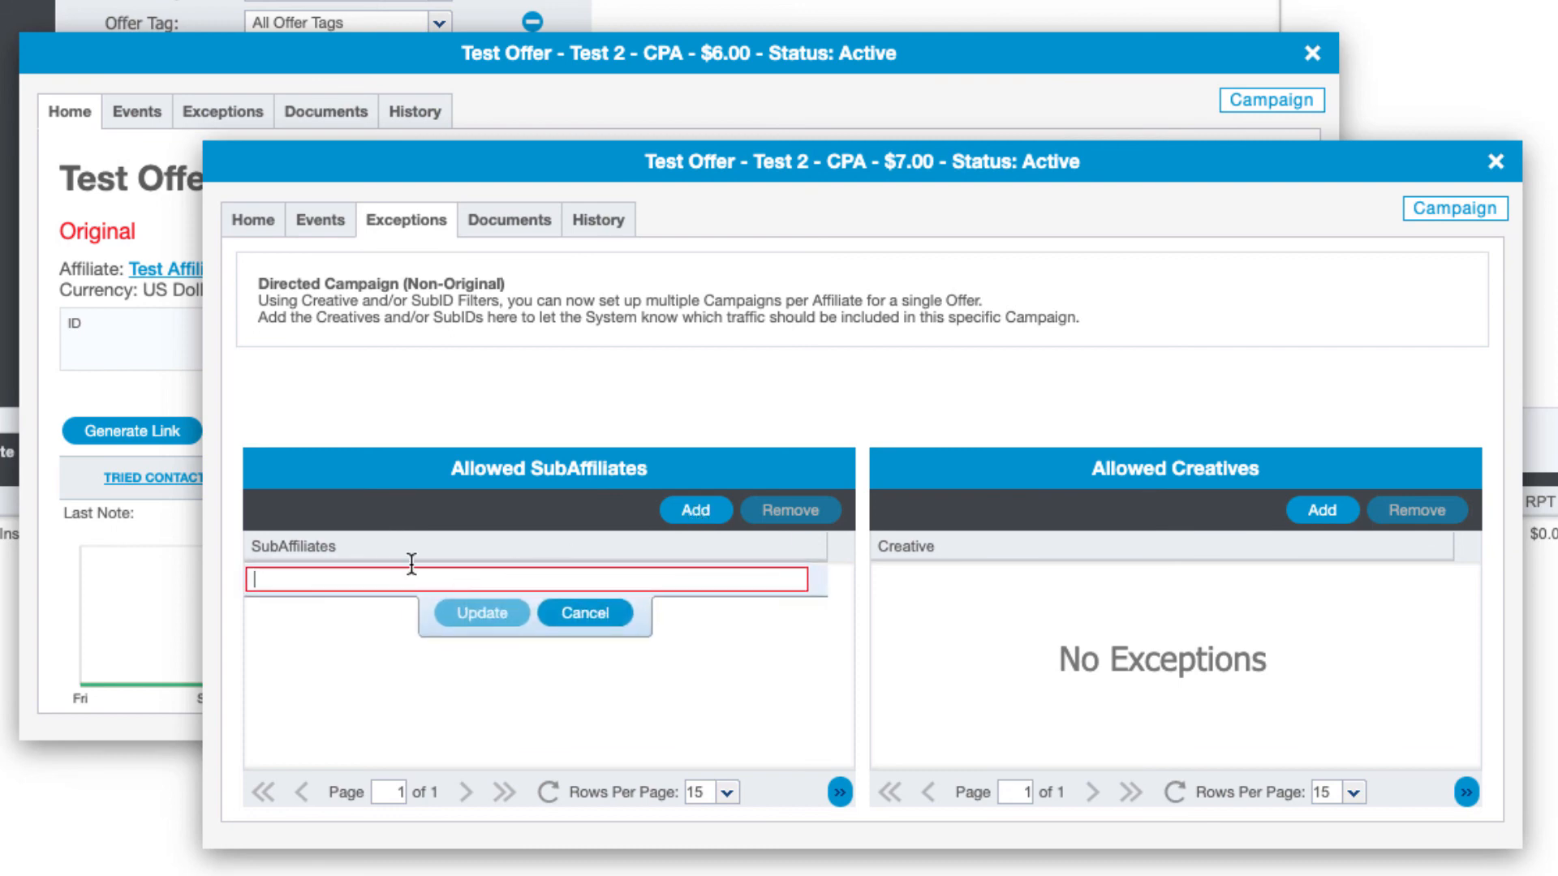
text(100)
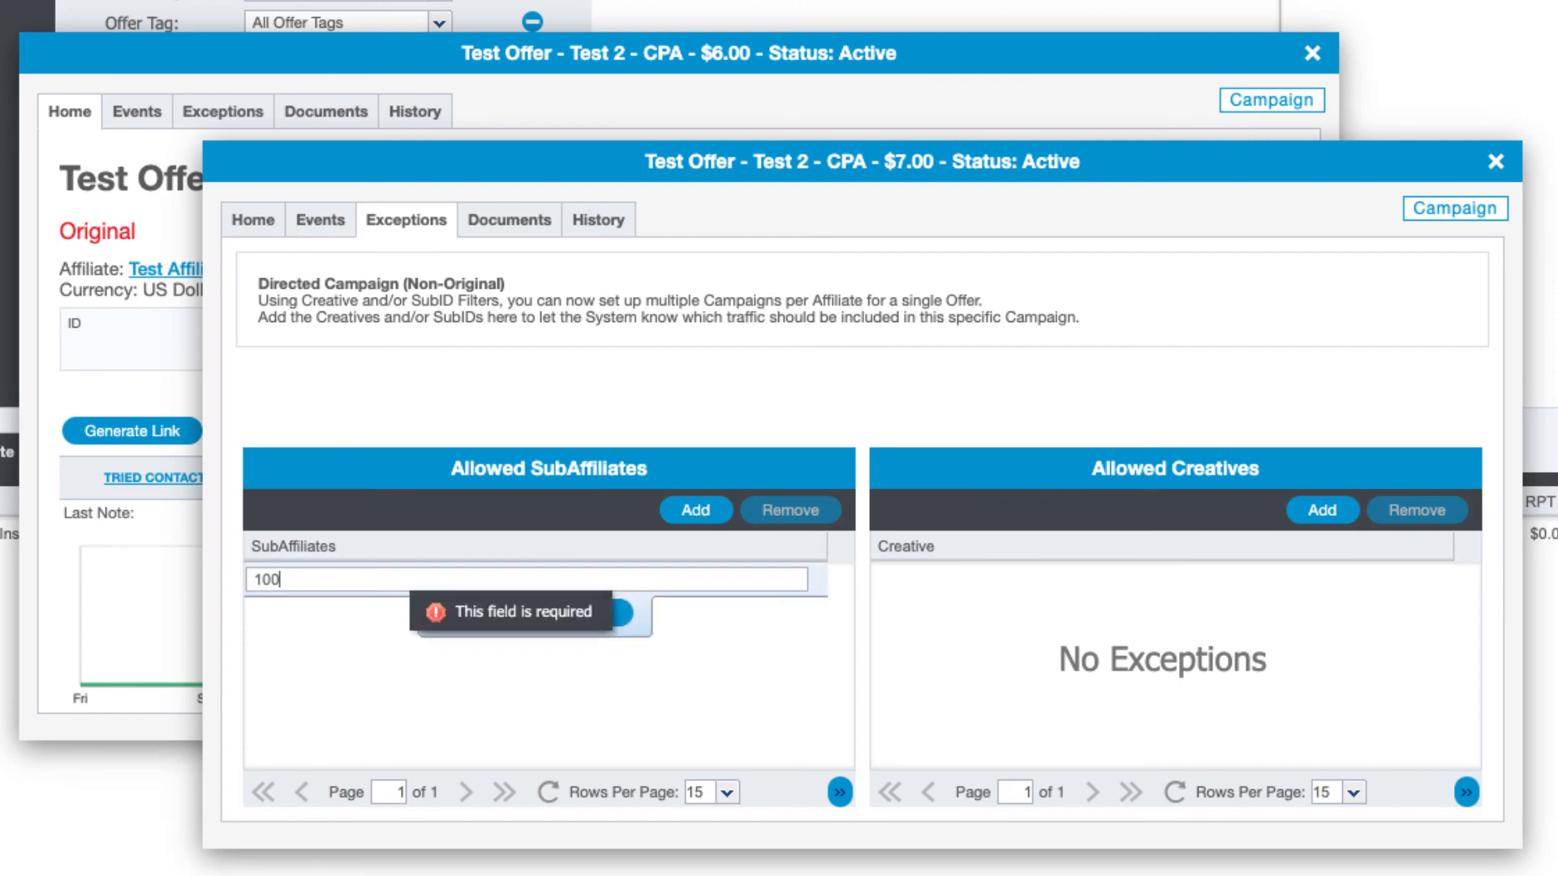
text(3)
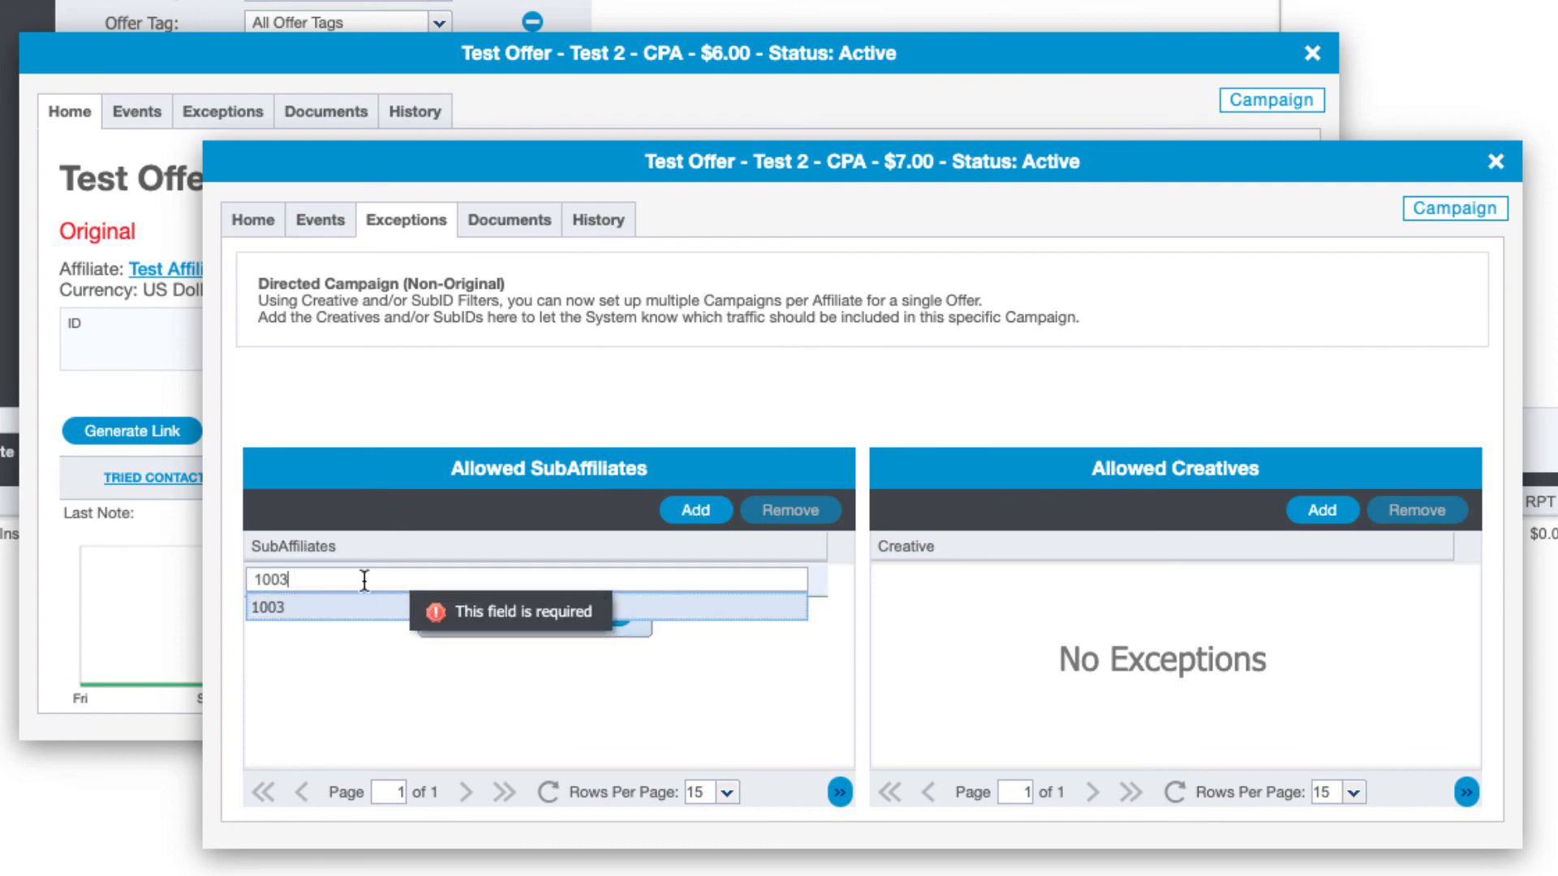
click(330, 619)
click(485, 613)
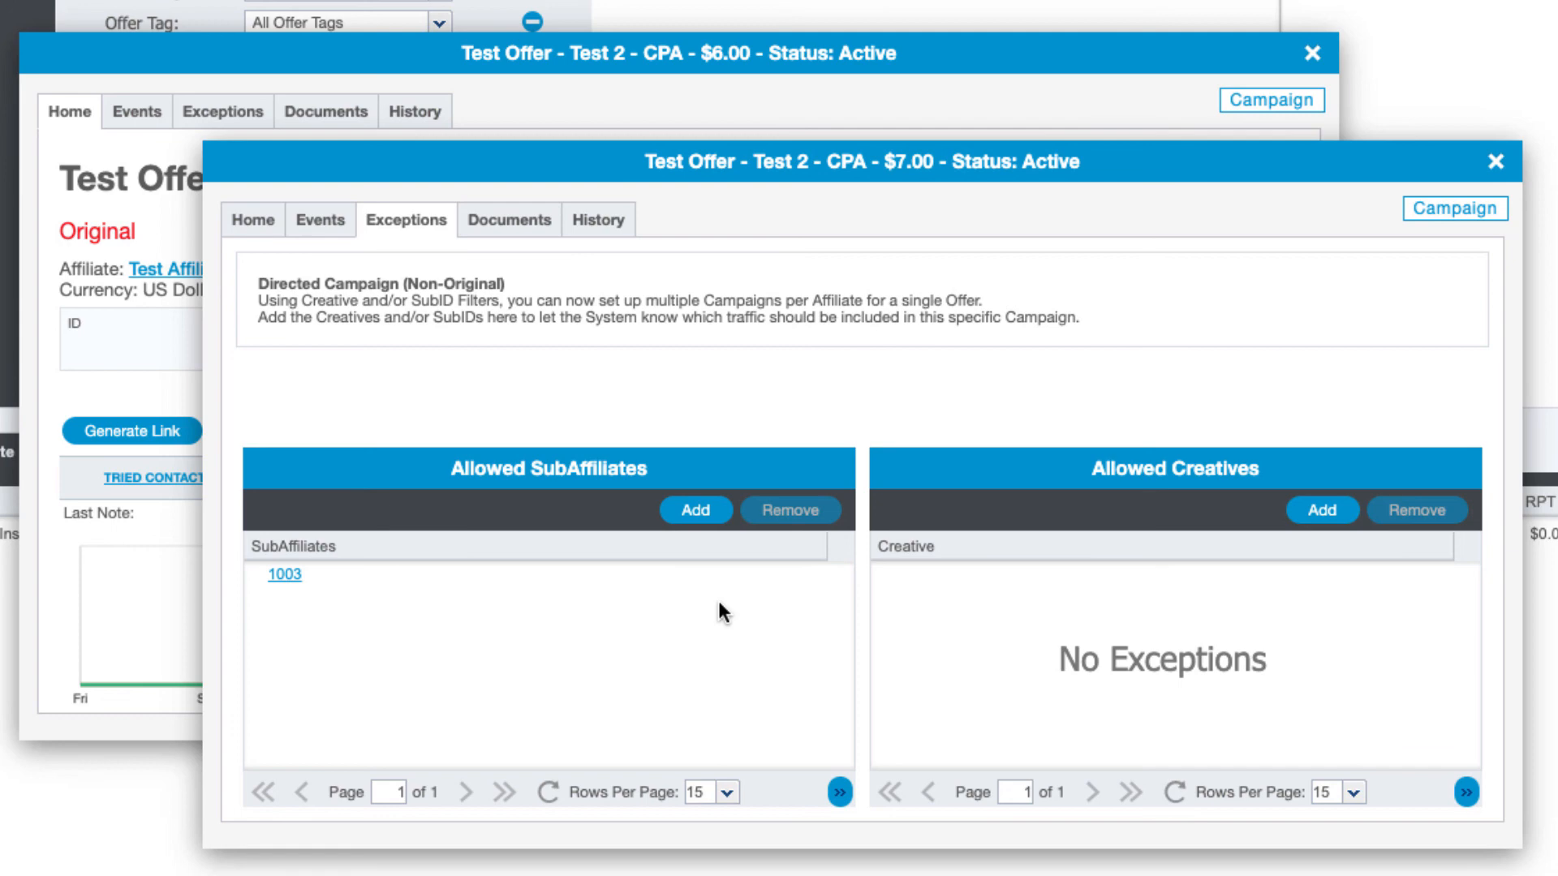
click(257, 225)
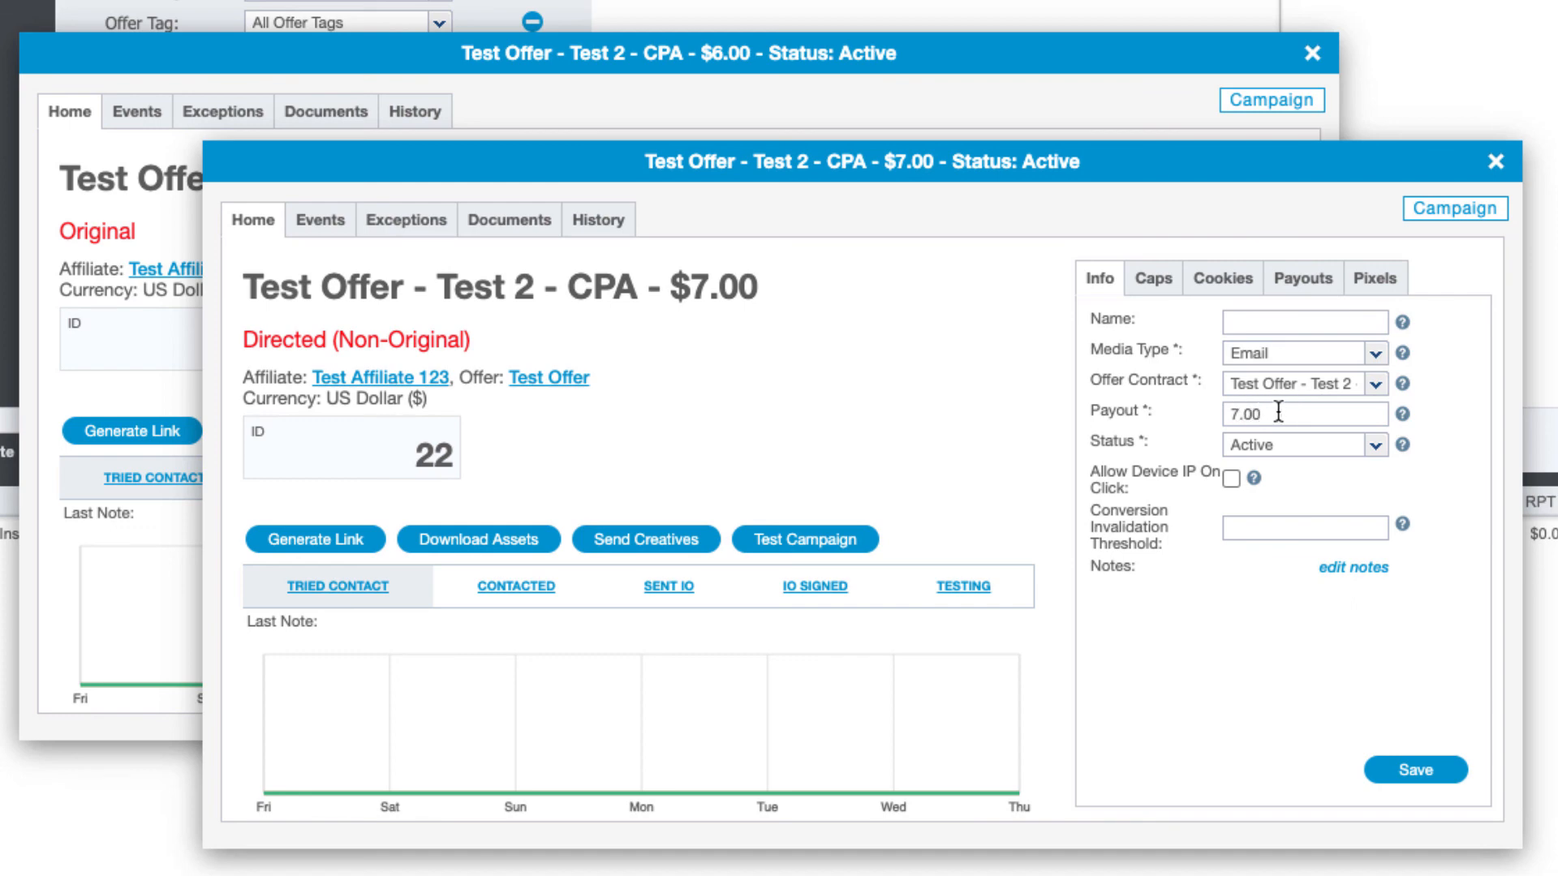